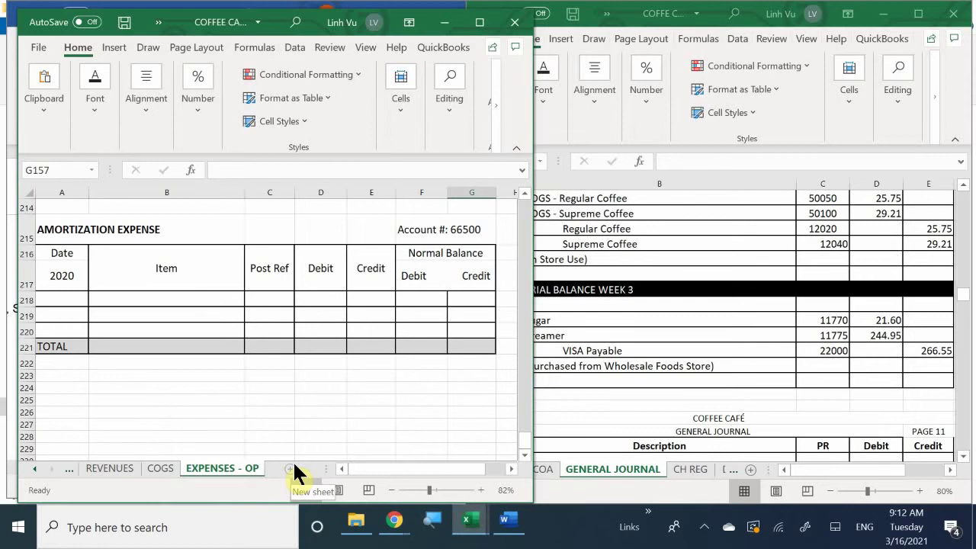
- Switch to the ASSETS ledger sheet and look through its accounts for the Sugar ledger
click(34, 467)
click(34, 467)
click(99, 468)
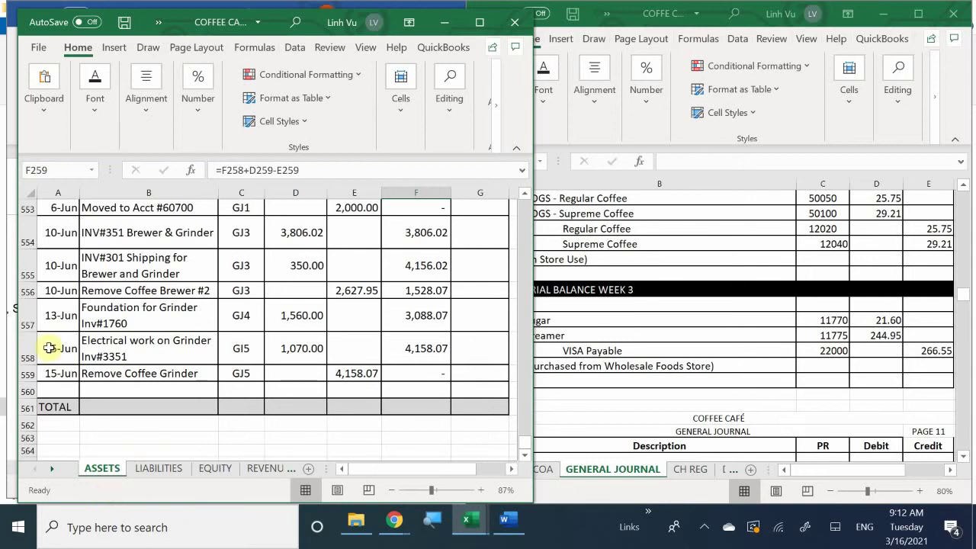
click(136, 439)
scroll(136, 438, up, 20)
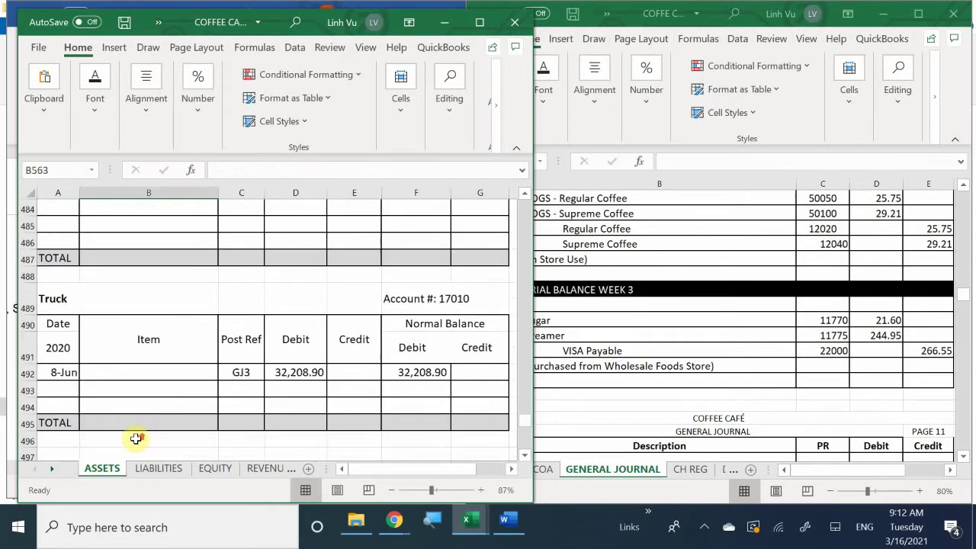
scroll(135, 439, up, 20)
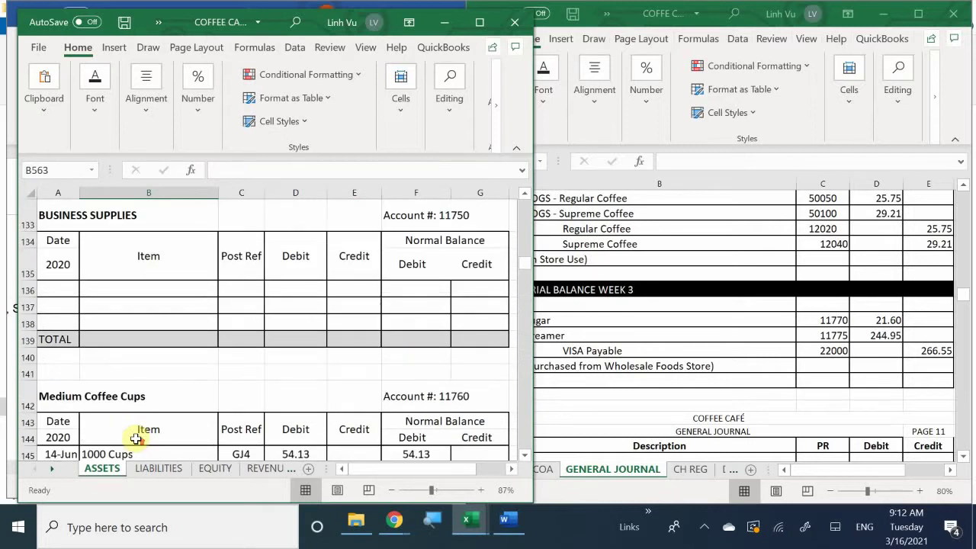
scroll(136, 439, up, 20)
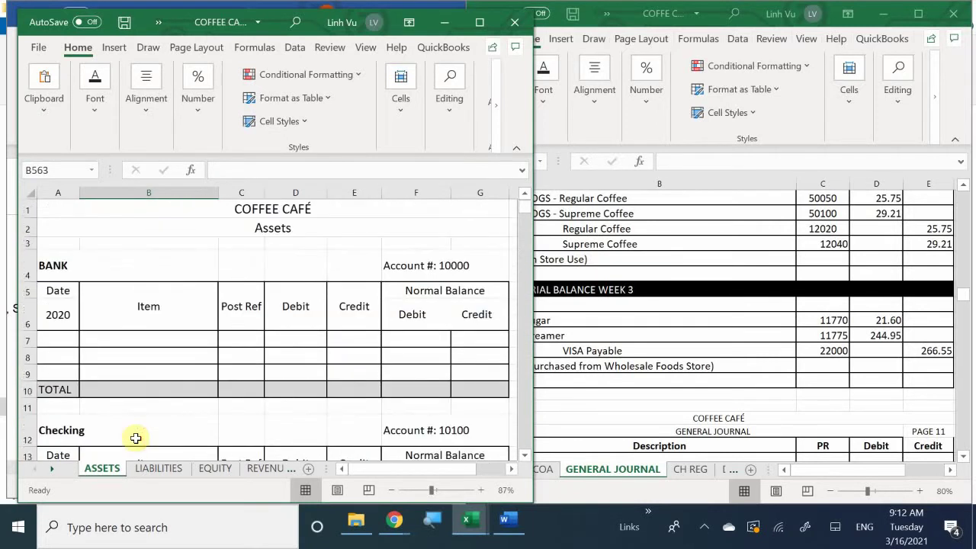
scroll(136, 438, down, 9)
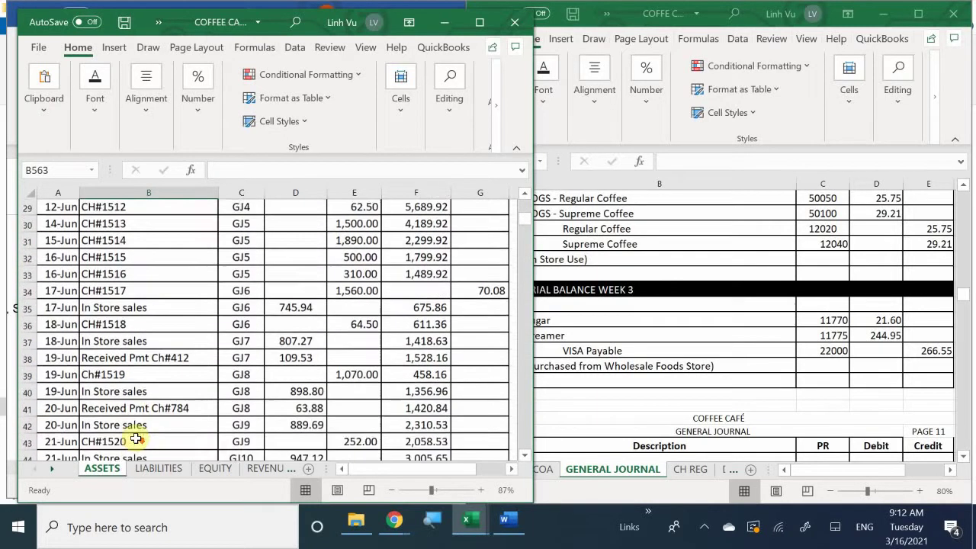
scroll(135, 438, down, 15)
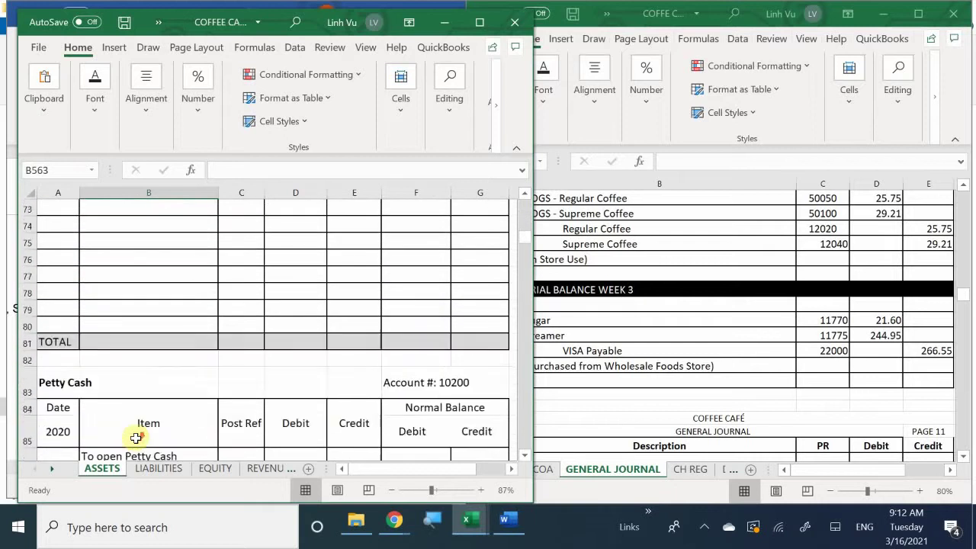
scroll(135, 438, down, 8)
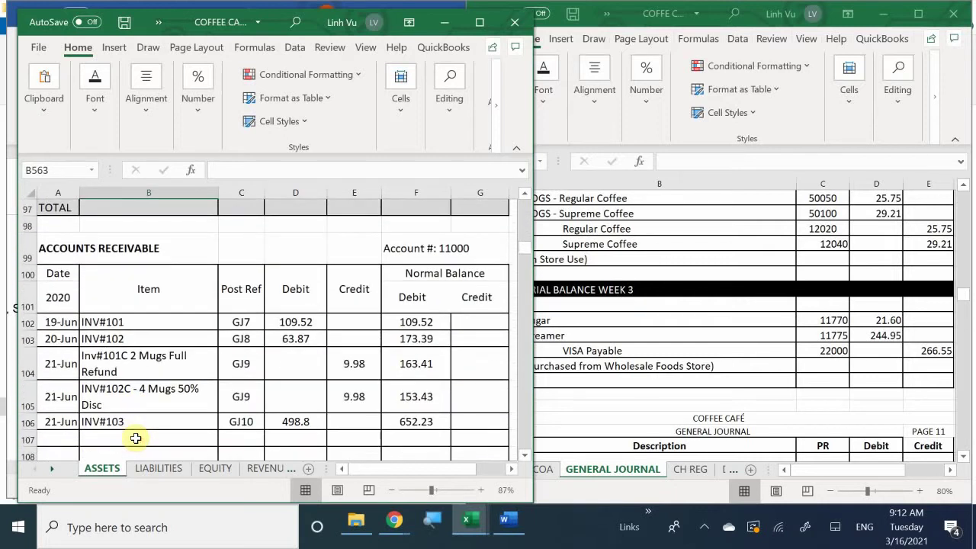
scroll(135, 439, down, 12)
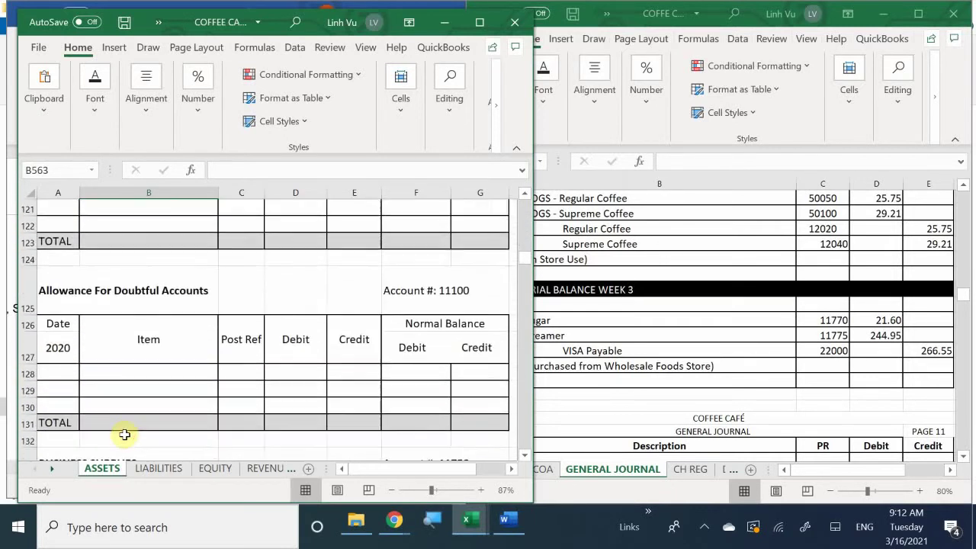
scroll(124, 434, down, 2)
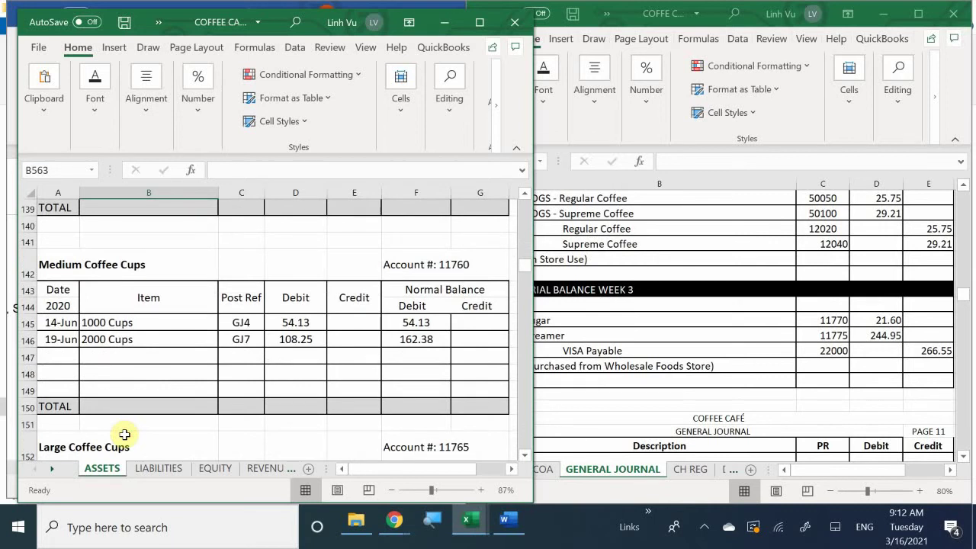
scroll(125, 434, down, 7)
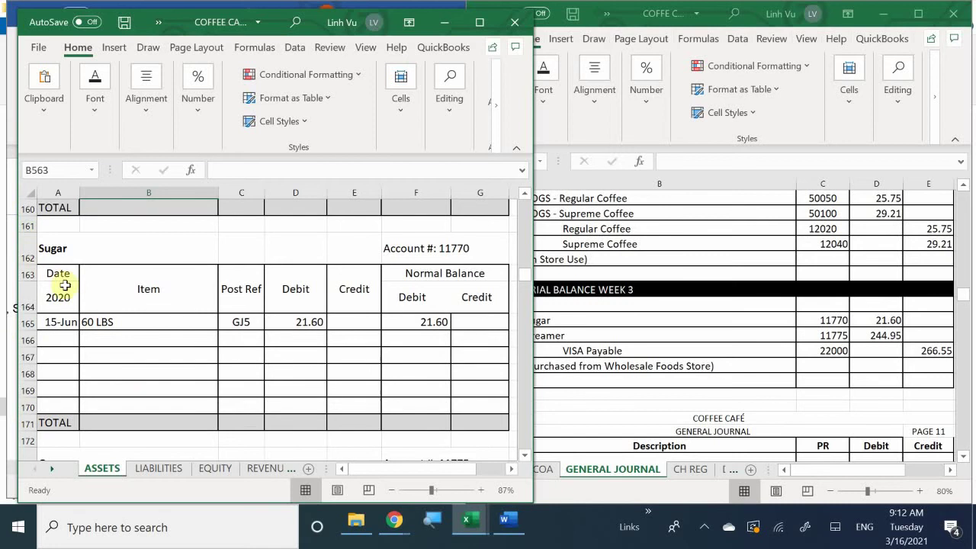
- Add a 6/22 entry in the Sugar ledger's first empty row, with the item referencing the cell above for 60 LBS
click(56, 340)
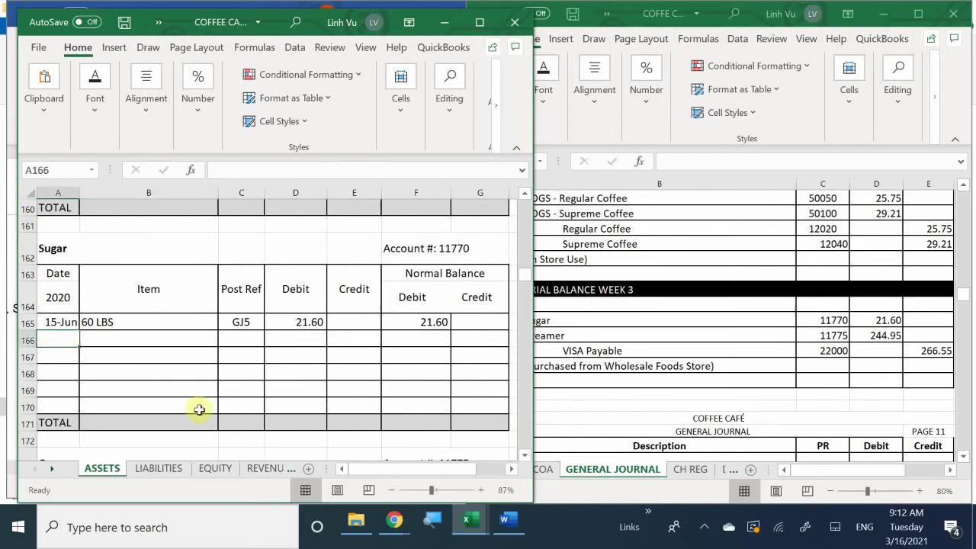
text(6/22)
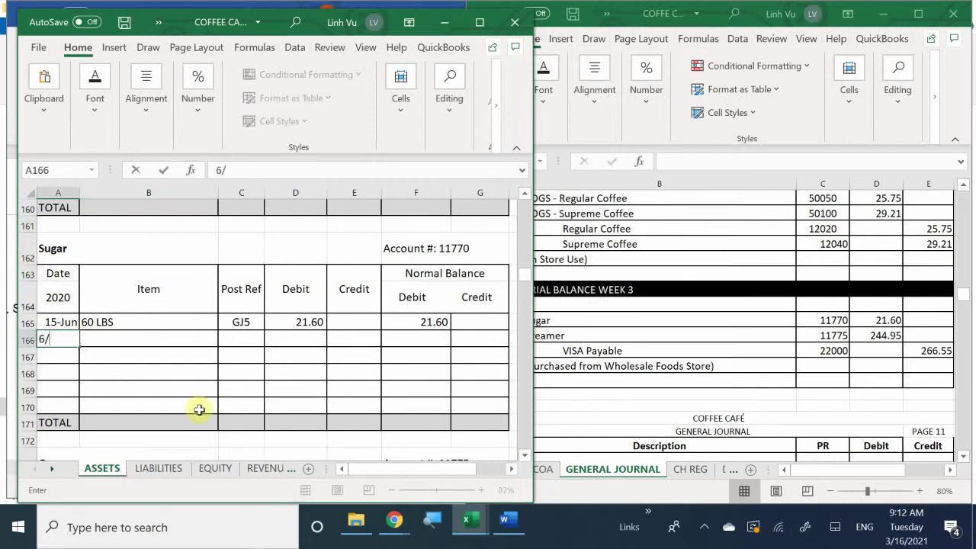
key(Return)
key(Right)
key(Up)
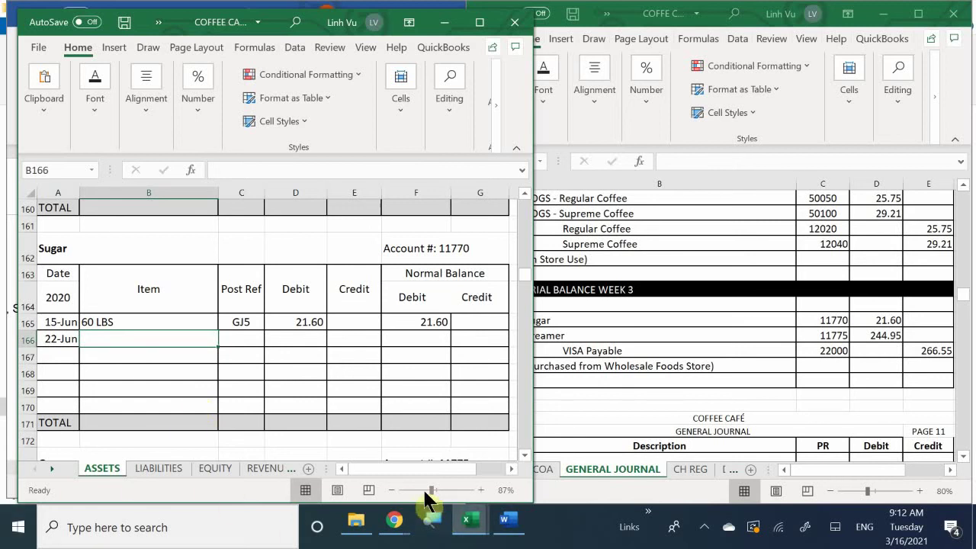
mouse_move(505, 518)
mouse_move(499, 469)
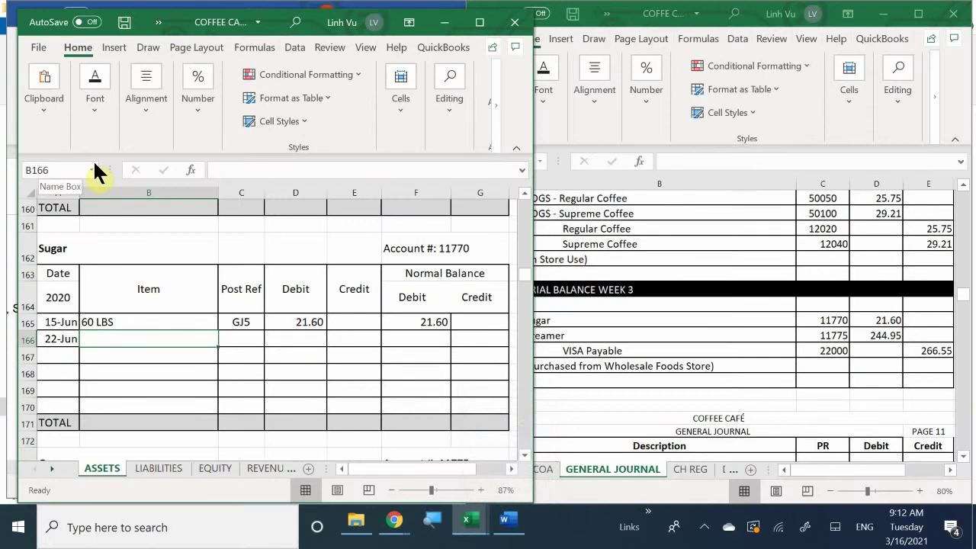
text(=)
key(Up)
key(Return)
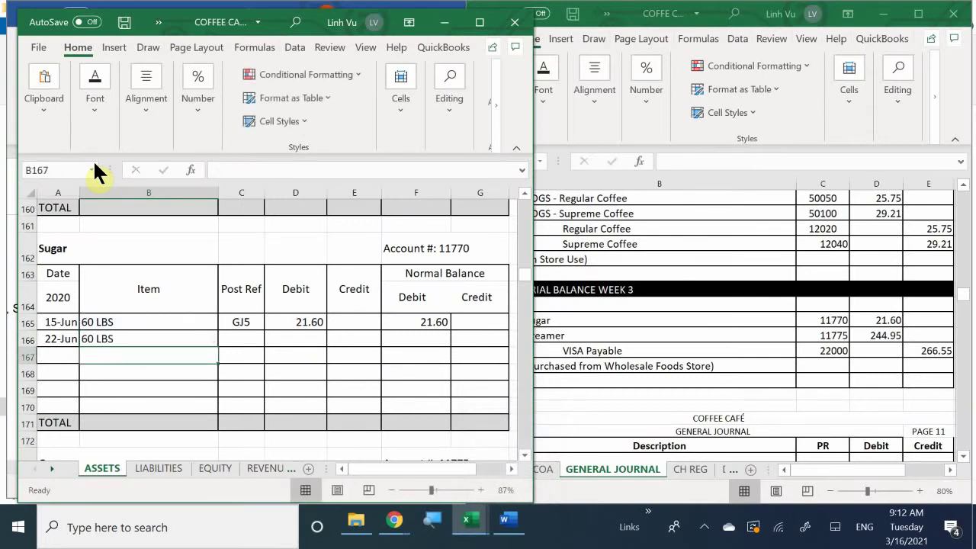
- Enter post reference GJ10 and a debit of 21.60 for the 22-Jun Sugar entry
key(Up)
key(Right)
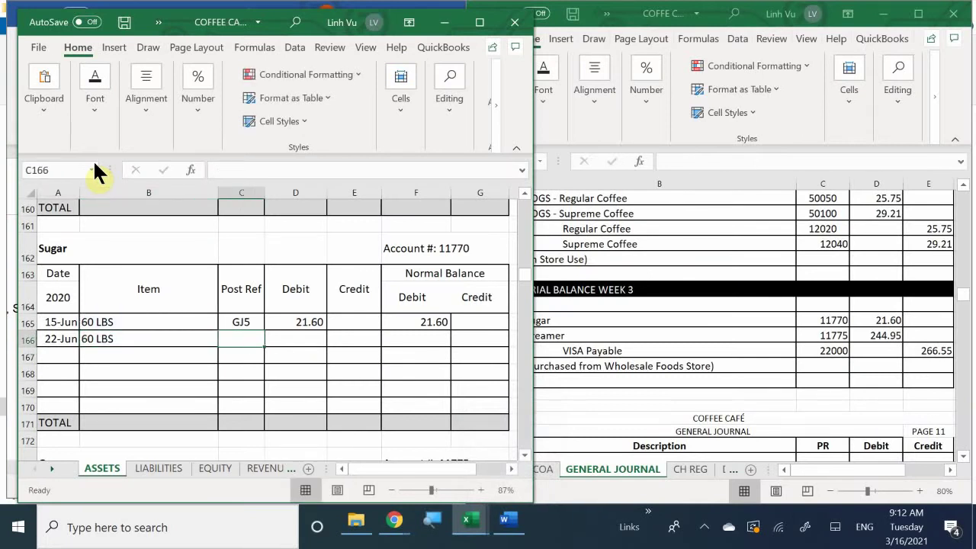
text(GJ1)
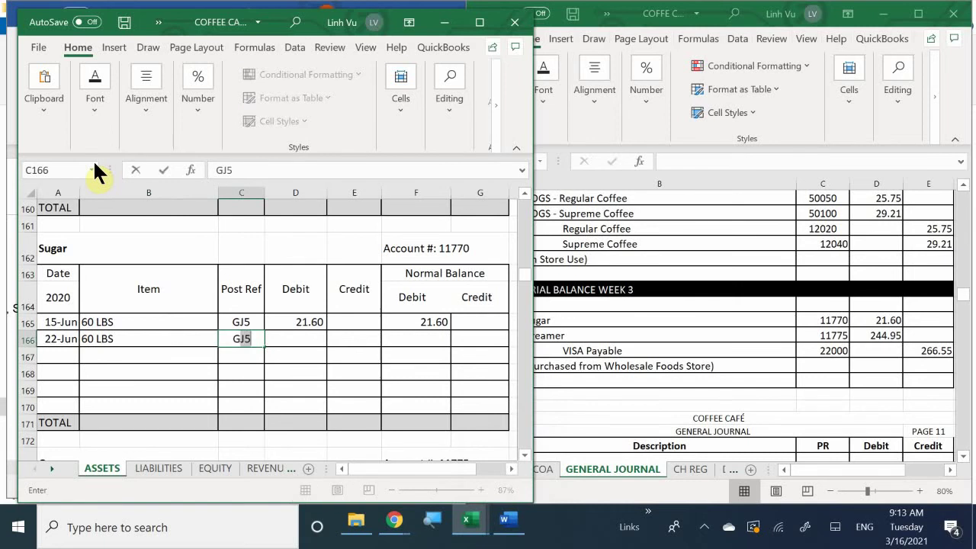
text(0)
key(Return)
key(Right)
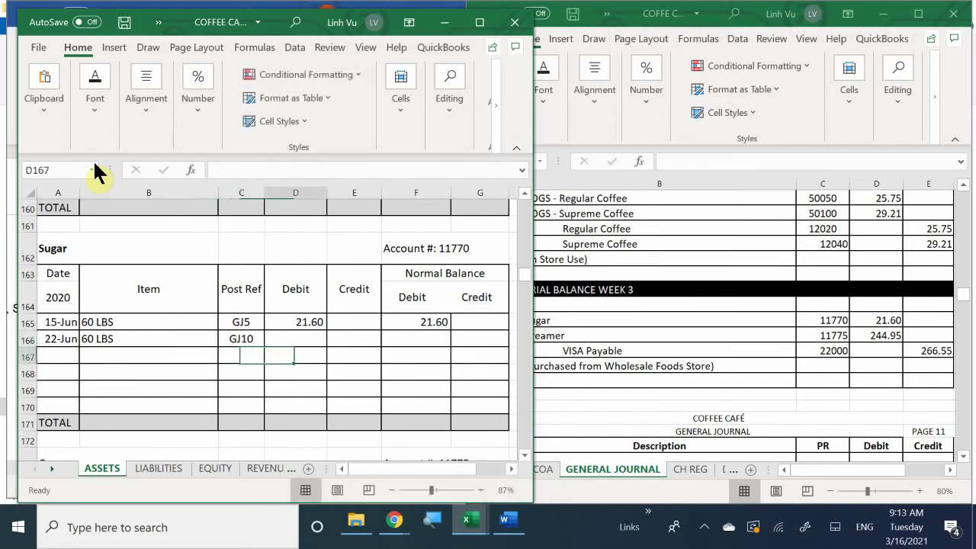
key(Up)
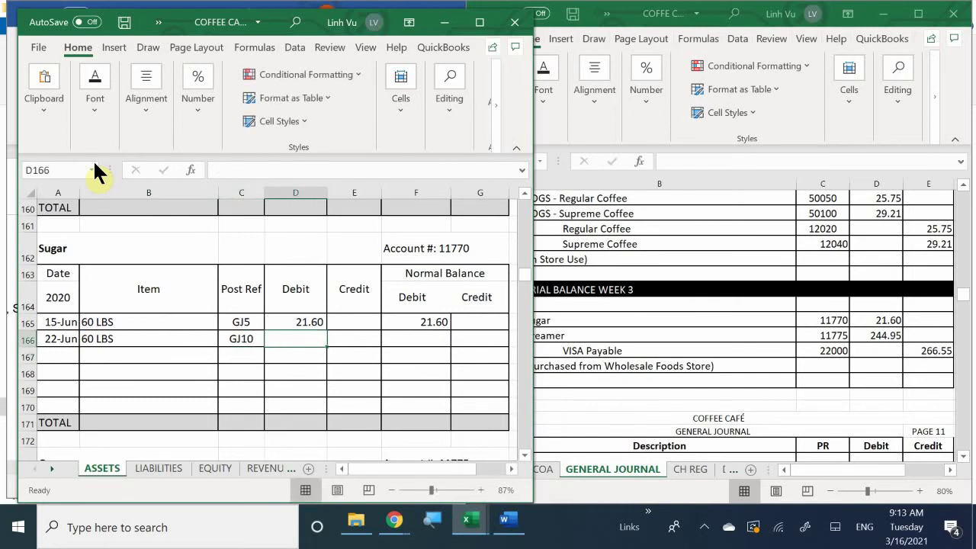
text(21.60)
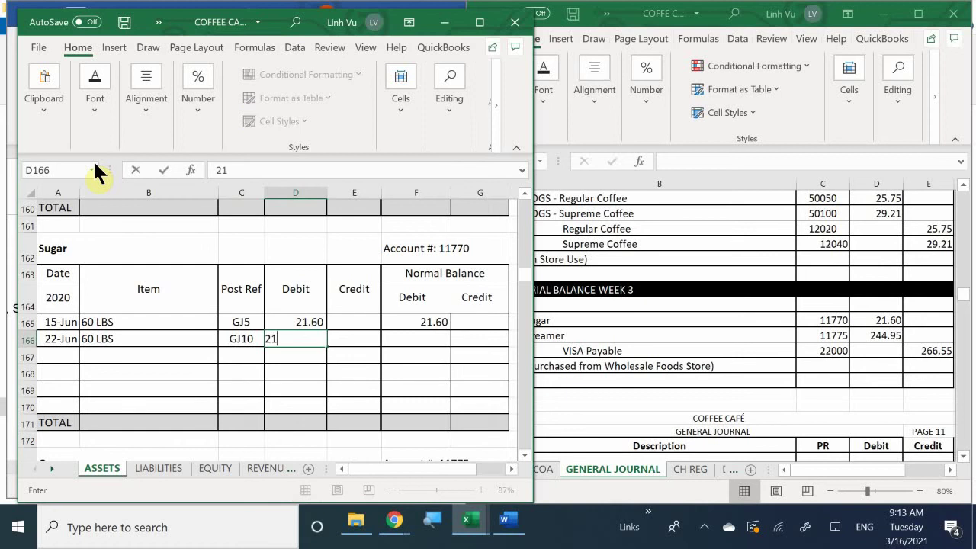
key(Return)
- Calculate the debit balance of the 22-Jun Sugar entry in F166 with the formula =F165+D166-E166
key(Right)
key(Right)
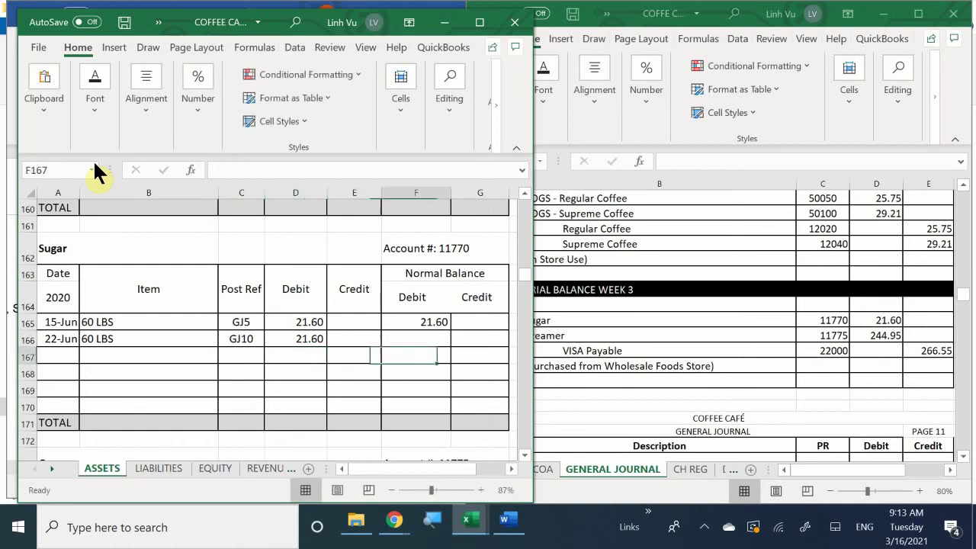
key(Up)
text(=)
key(Up)
text(+)
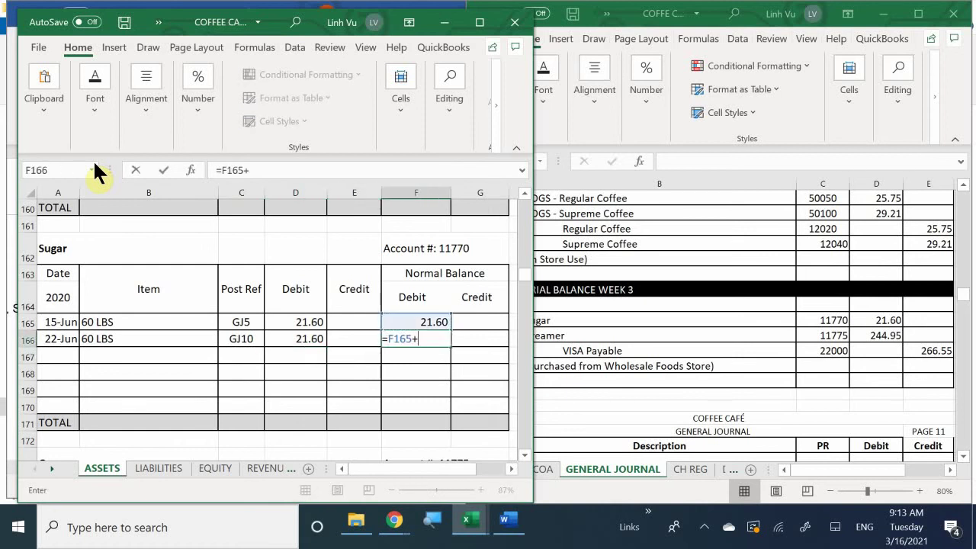
key(Left)
key(Left)
text(-)
key(Left)
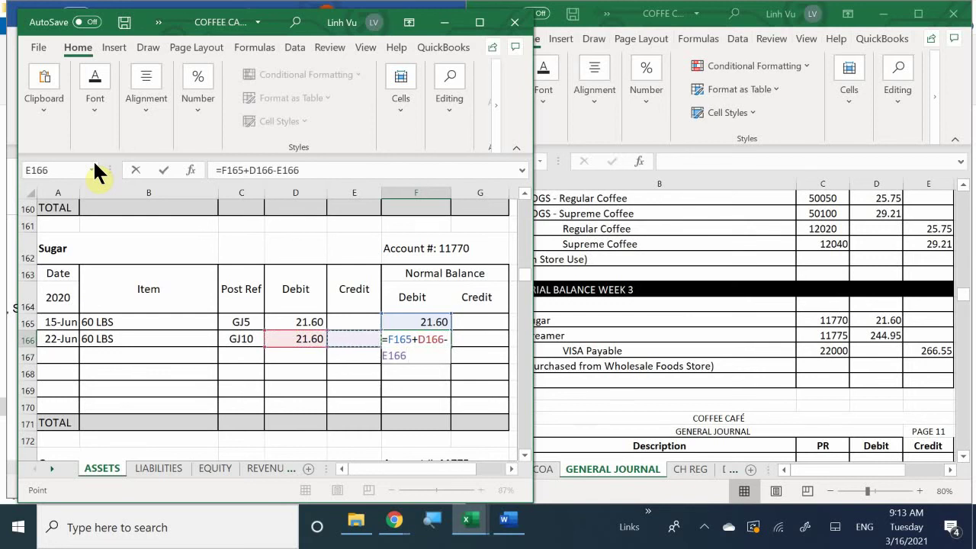
key(Return)
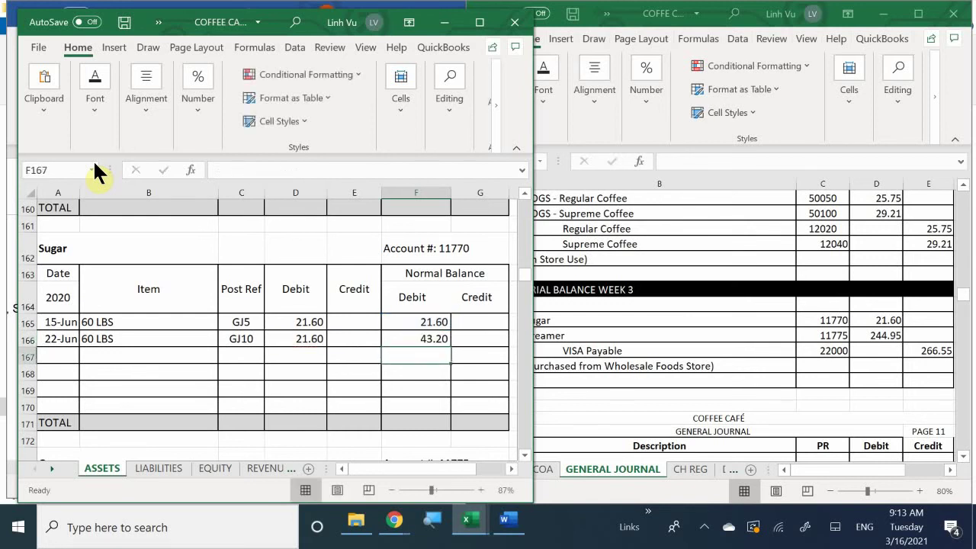
- Enter the date 6/22 in the first empty row of the Creamer ledger
scroll(72, 333, down, 2)
scroll(73, 334, down, 2)
click(73, 339)
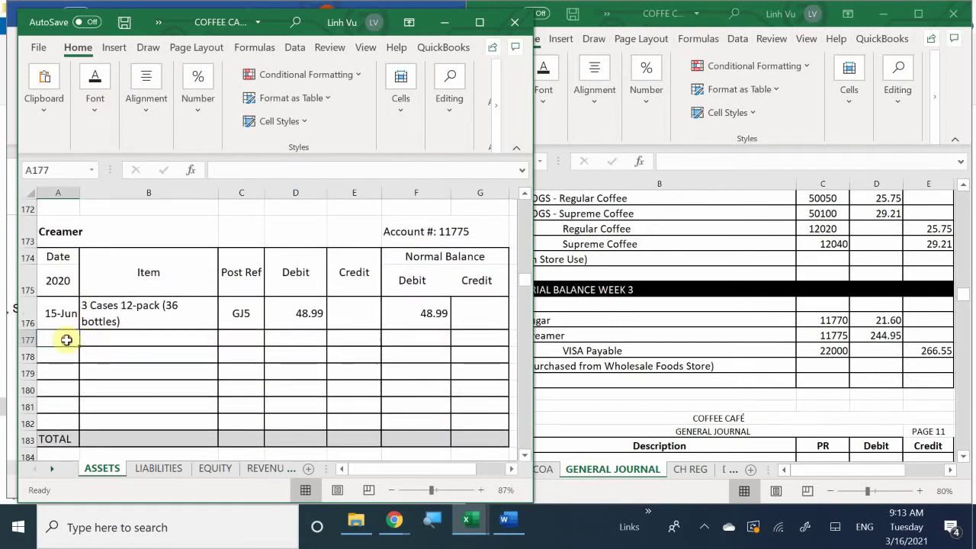
text(6/22)
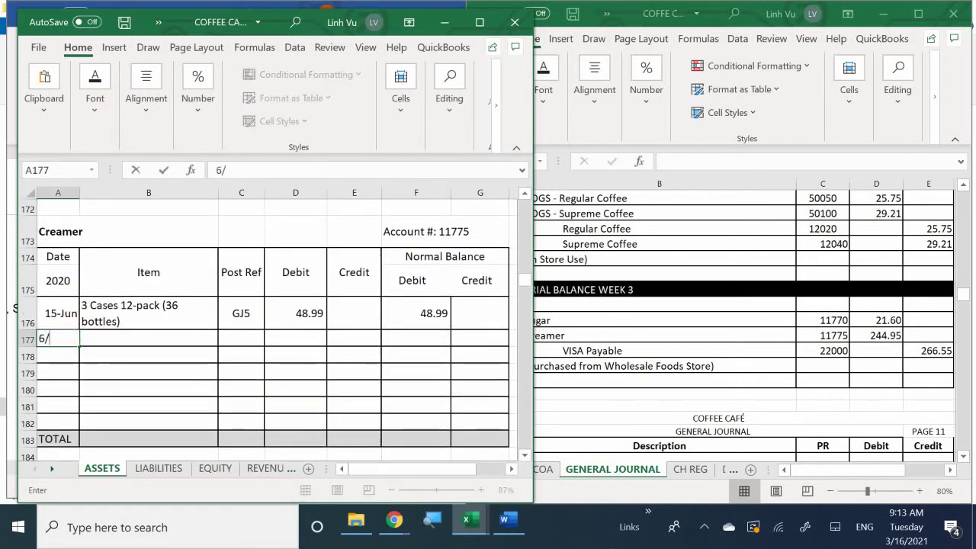
key(Return)
- Enter "15 Cases 12-pack (180 Bottles)" as the item of the 22-Jun Creamer entry
click(149, 356)
click(149, 338)
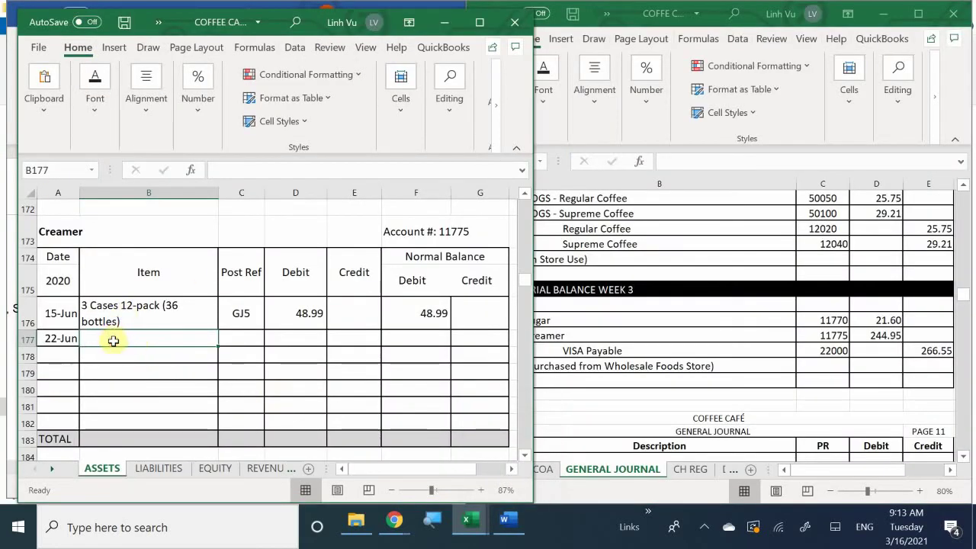
text(15)
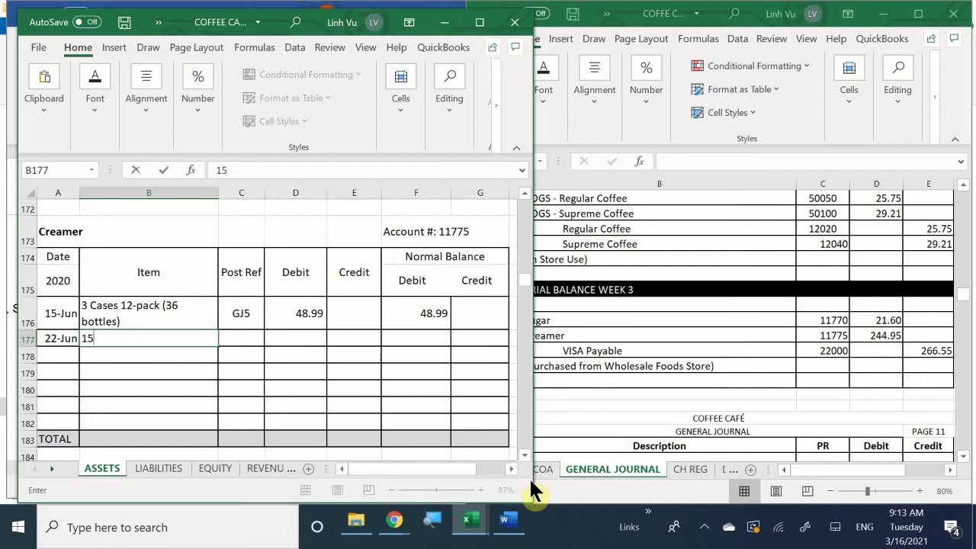
text( Cases 12)
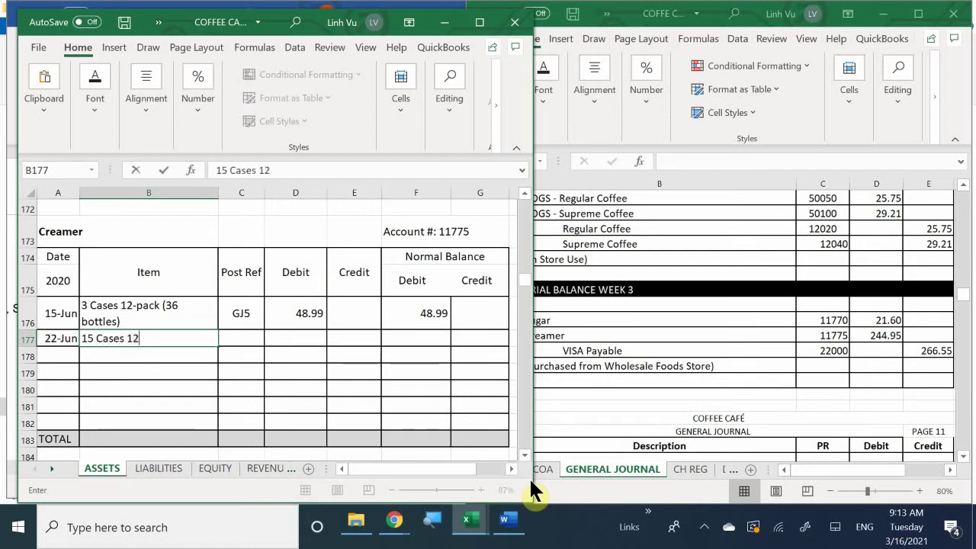
text(-pack ()
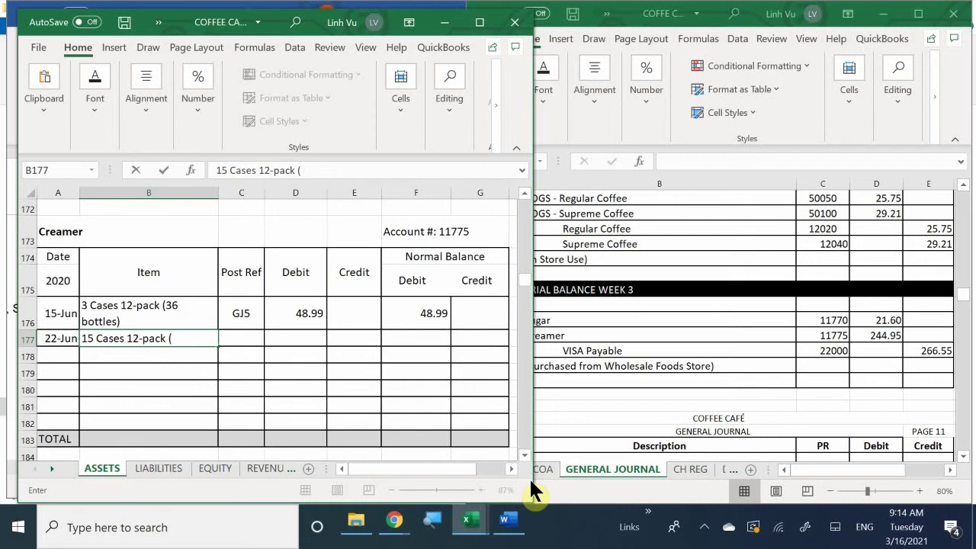
text(180b v)
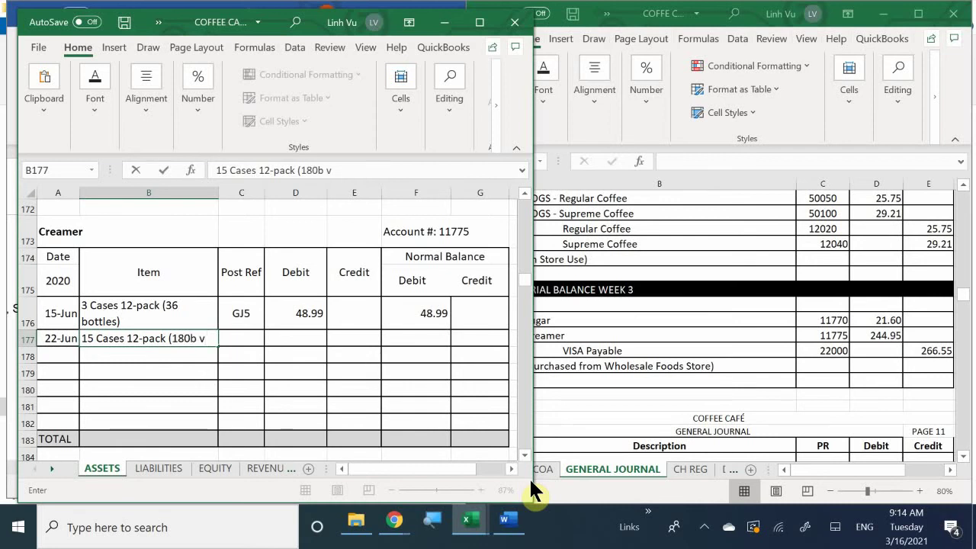
key(BackSpace)
key(BackSpace)
text(Boot)
key(BackSpace)
key(BackSpace)
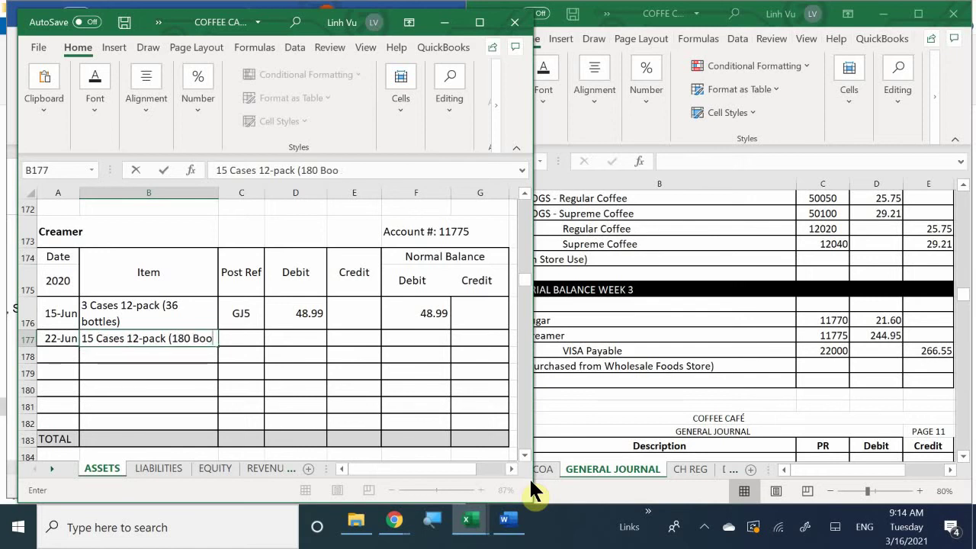
text(ttles)
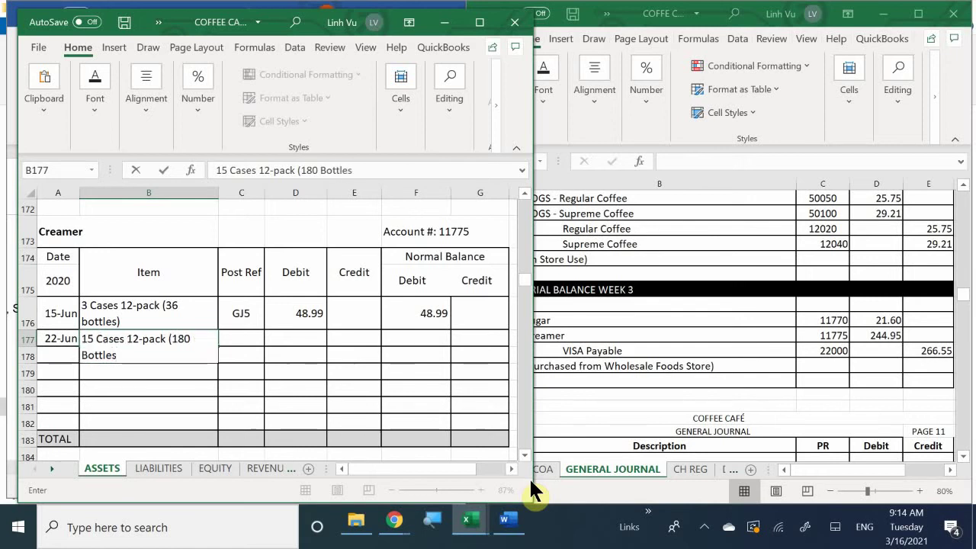
text(()
key(BackSpace)
text())
key(Return)
- Enter post reference GJ10 and a debit of 244.95 for the 22-Jun Creamer entry
key(Right)
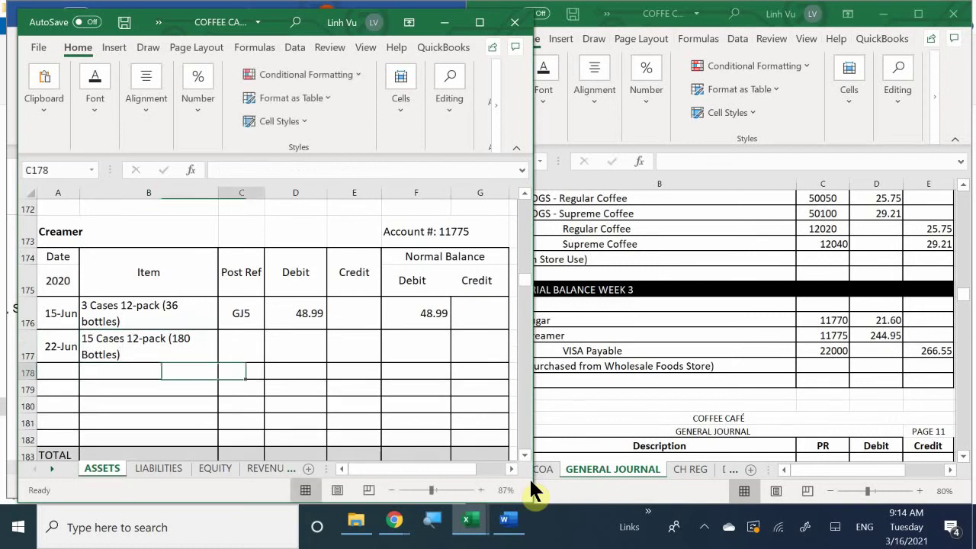
key(Up)
text(GJ1)
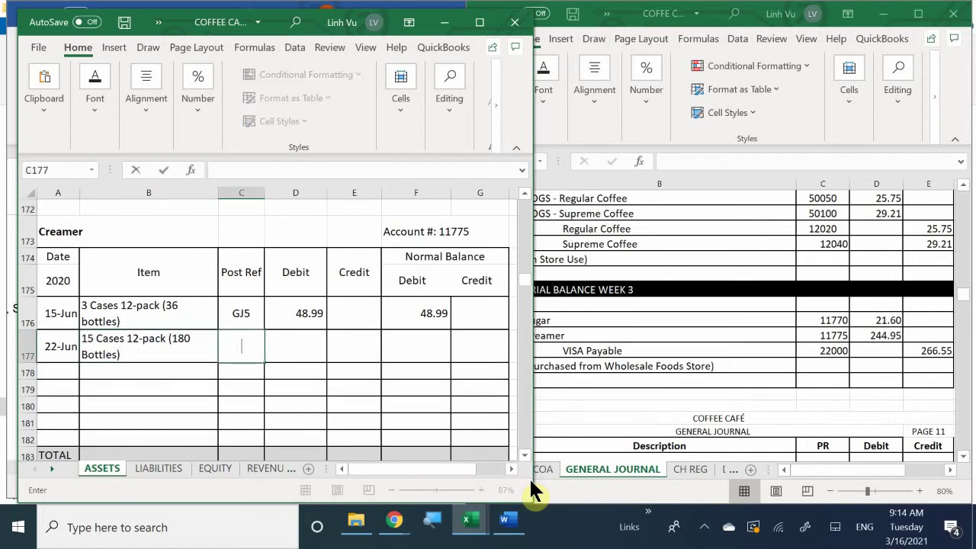
text(0)
key(Return)
key(Right)
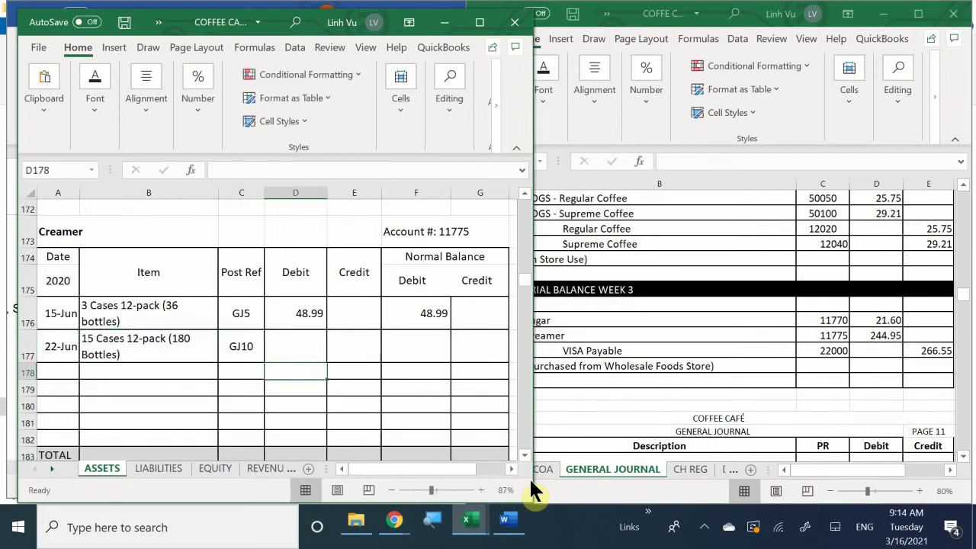
key(Up)
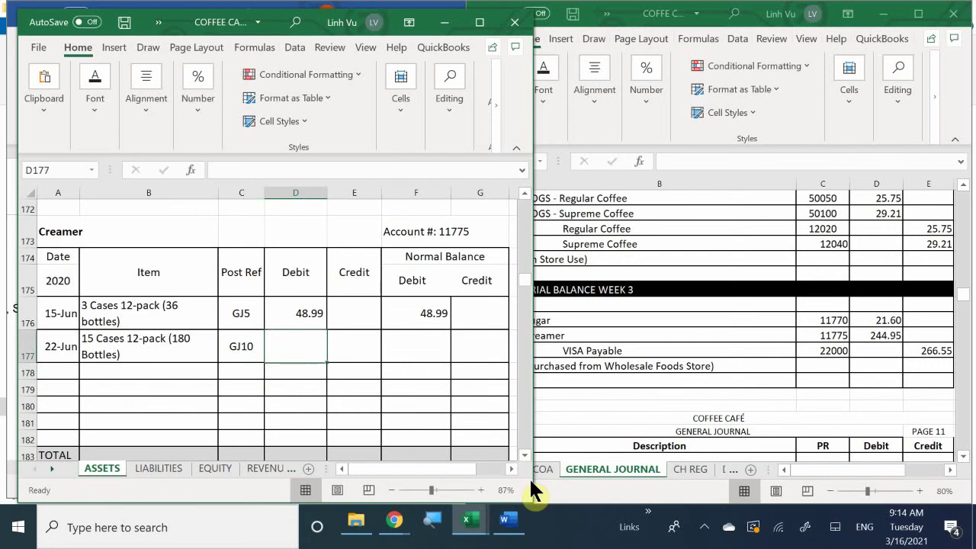
text(244.)
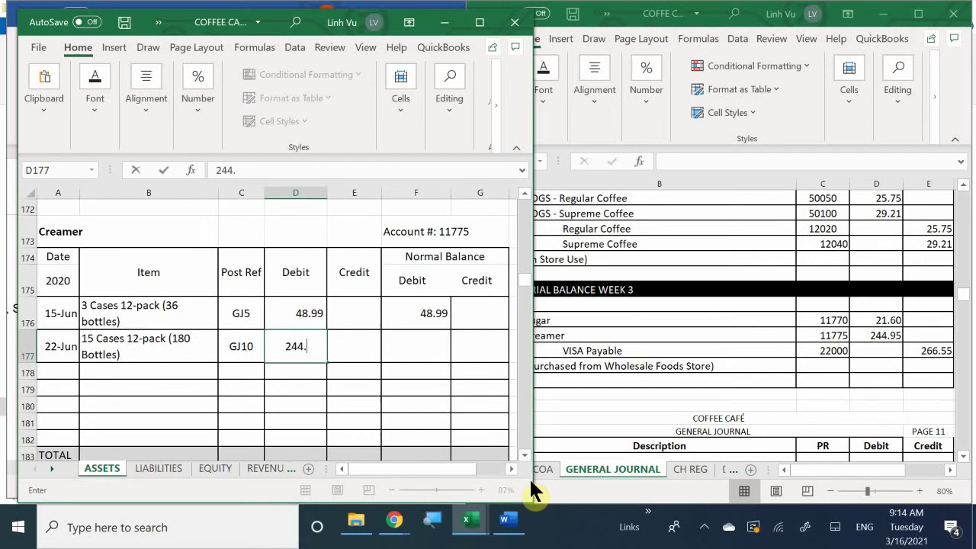
text(95)
key(Return)
- Calculate the debit balance of the 22-Jun Creamer entry in F177 with the formula =F176+D177-E177
key(Up)
key(Right)
key(Right)
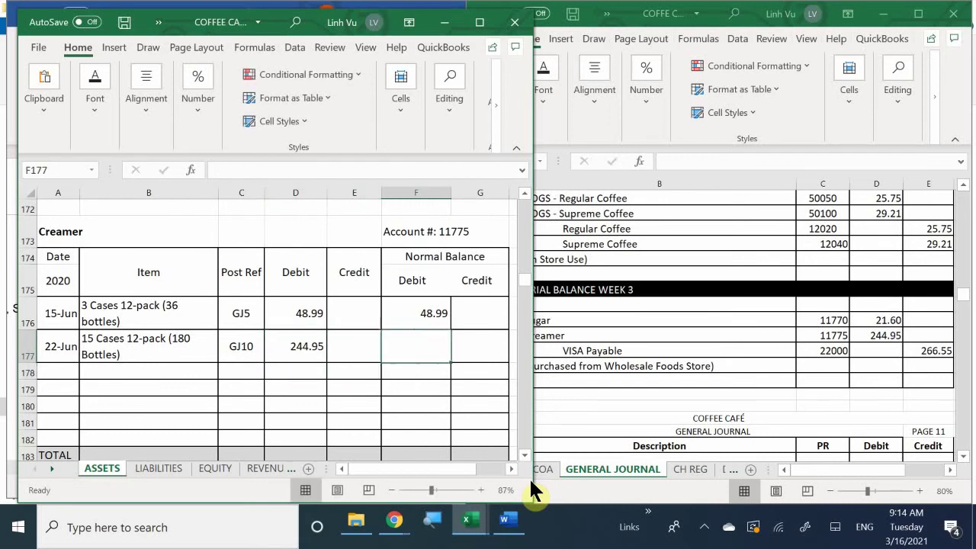
text(=)
key(Up)
text(+)
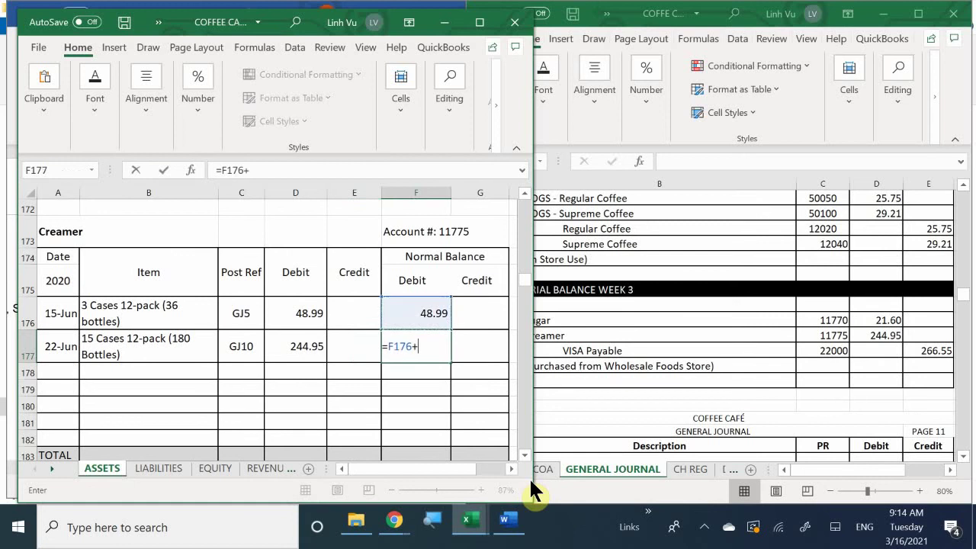
key(Left)
key(Left)
text(-)
key(Left)
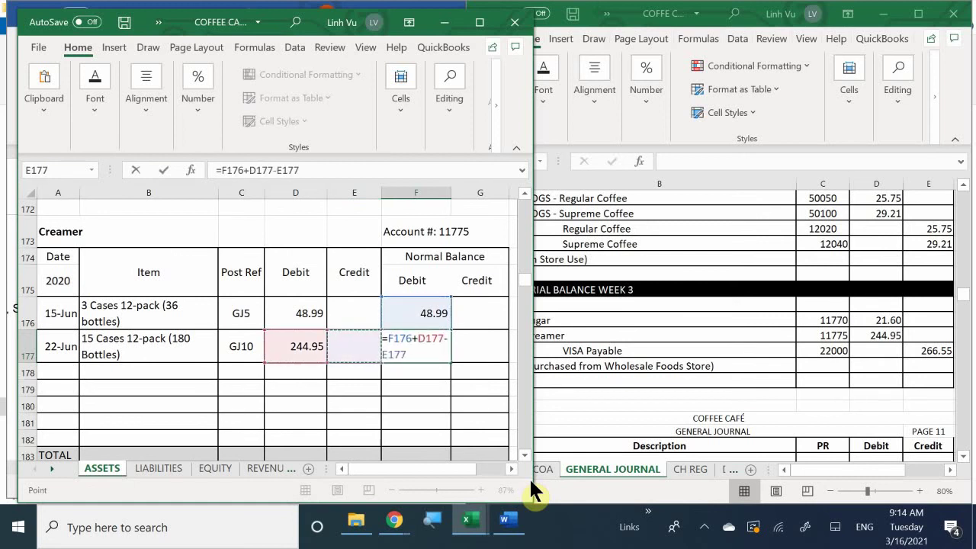
key(Return)
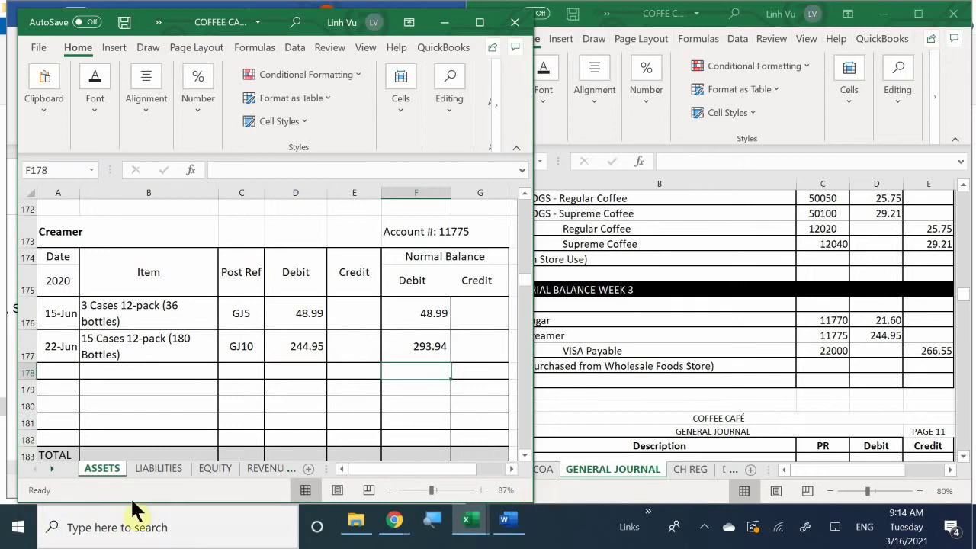
- Enter the date 6/22 in the first empty row of the VISA Payable ledger on the LIABILITIES sheet
click(157, 466)
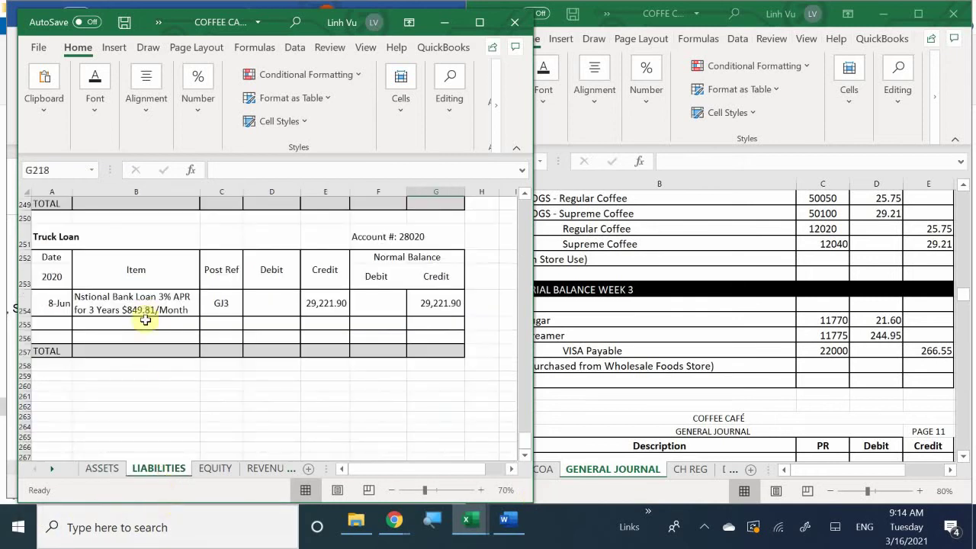
scroll(145, 321, down, 4)
scroll(145, 321, down, 3)
scroll(130, 311, up, 20)
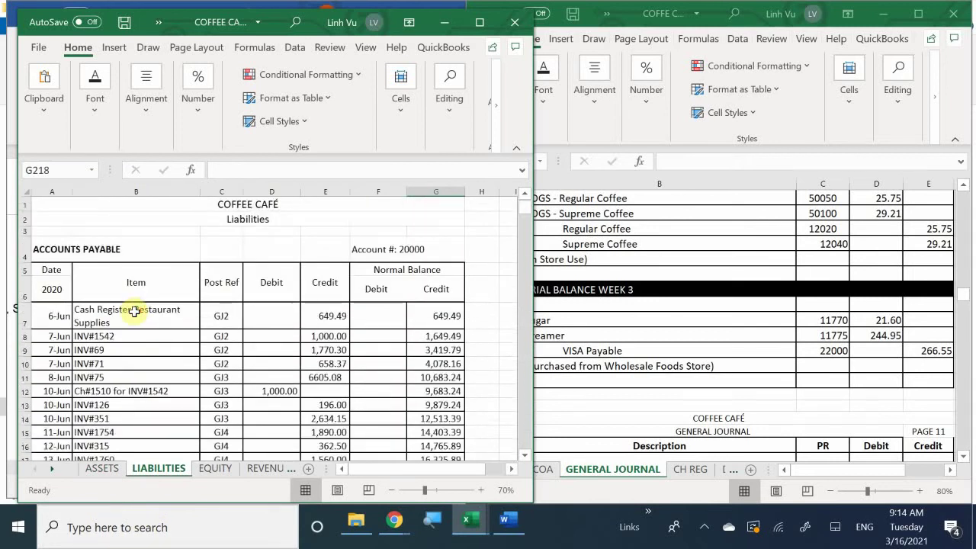
scroll(134, 313, down, 3)
scroll(134, 313, down, 12)
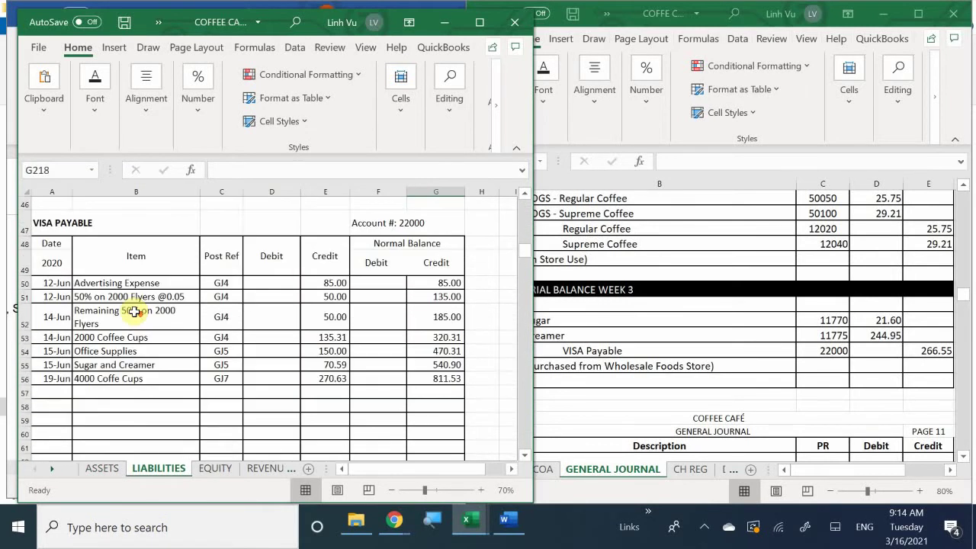
click(51, 393)
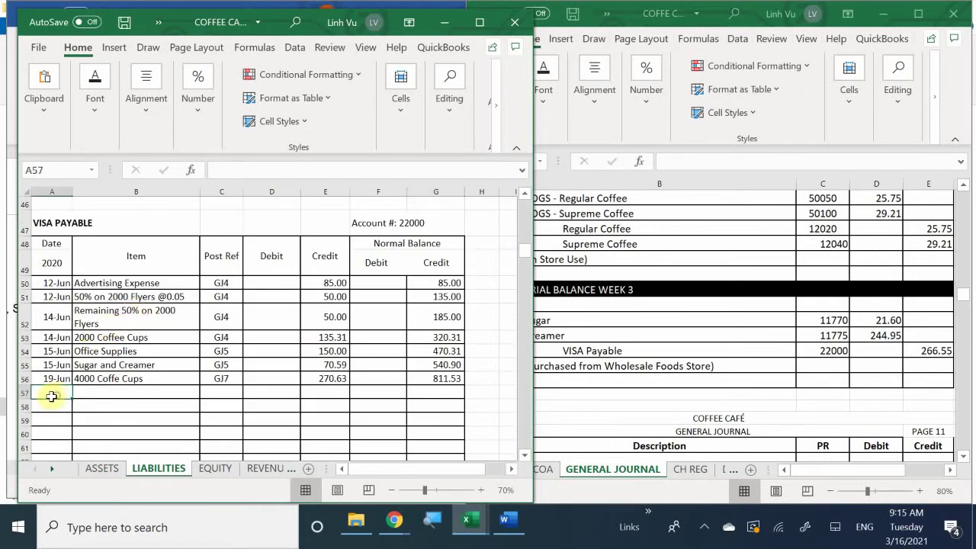
text(6/22)
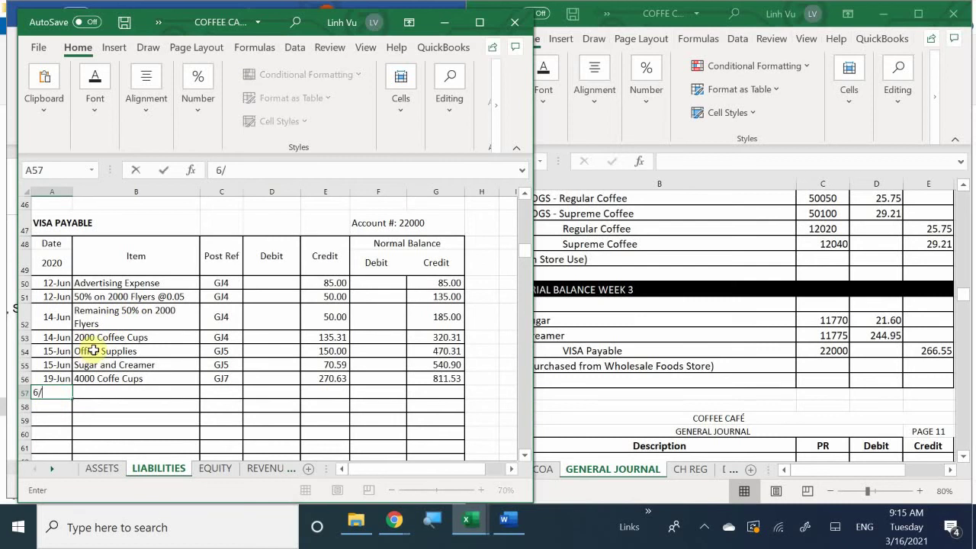
key(Return)
- Fill the item of the 22-Jun VISA Payable entry with the formula =B55, referencing the earlier Sugar and Creamer item
key(Right)
key(Up)
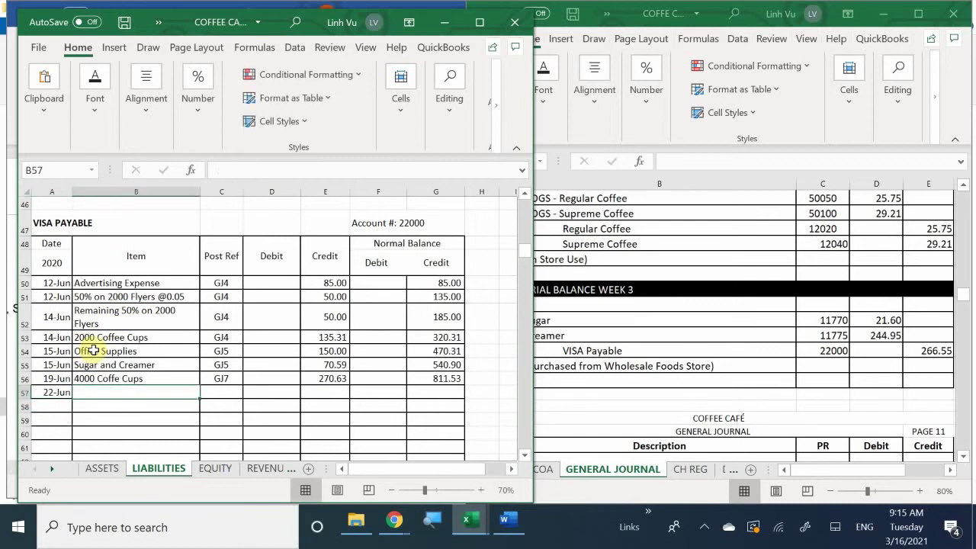
text(=)
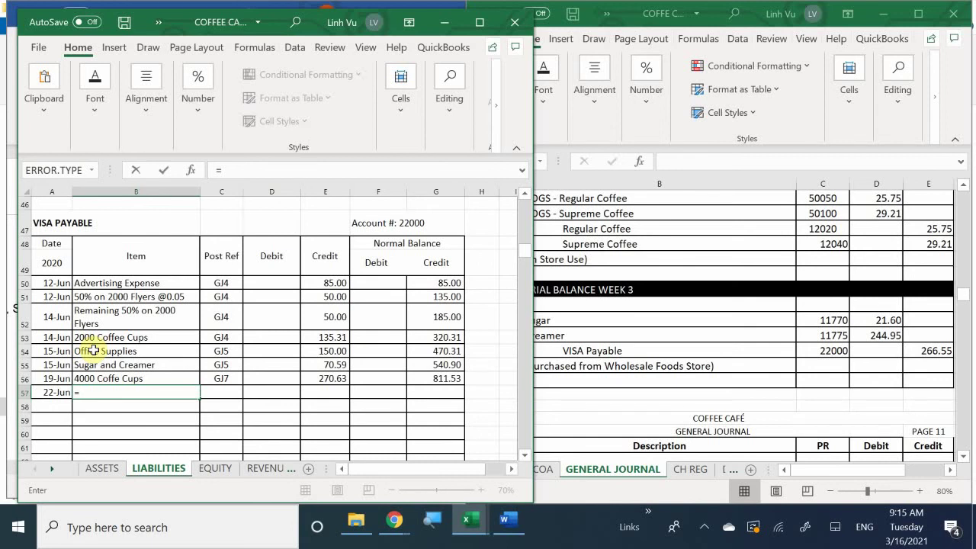
key(Up)
key(Up)
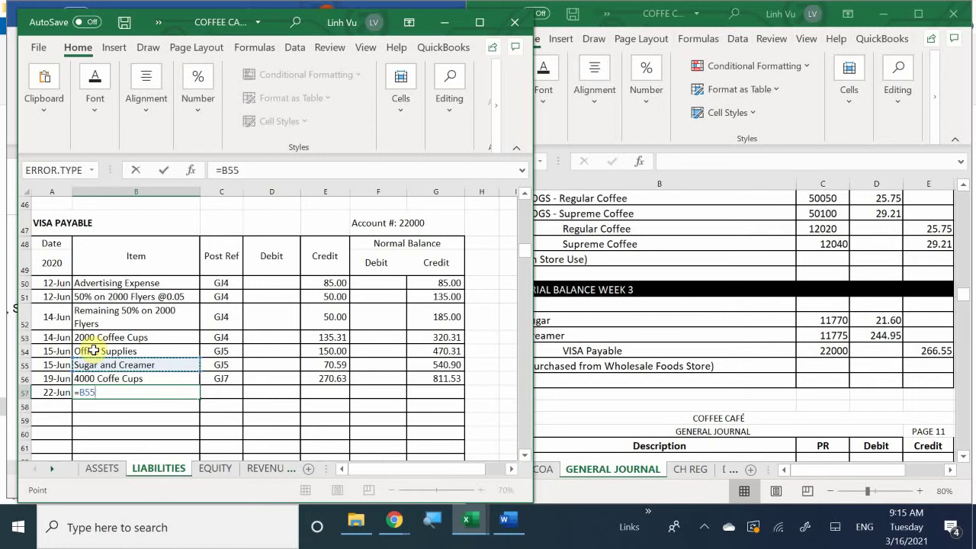
key(Return)
- Enter post reference GJ10 and a credit of 266.55 for the 22-Jun VISA Payable entry
key(Up)
key(Right)
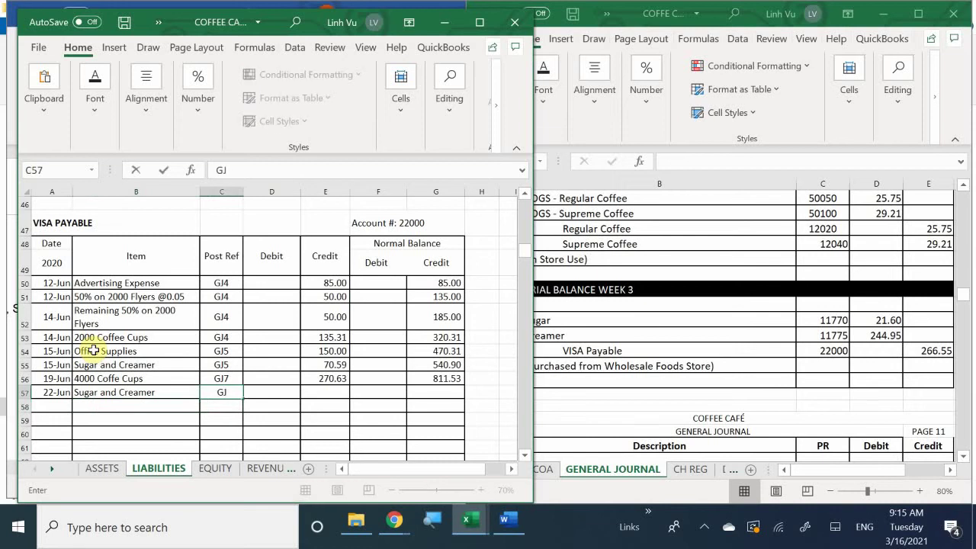
text(10)
key(Return)
key(Right)
key(Up)
key(Right)
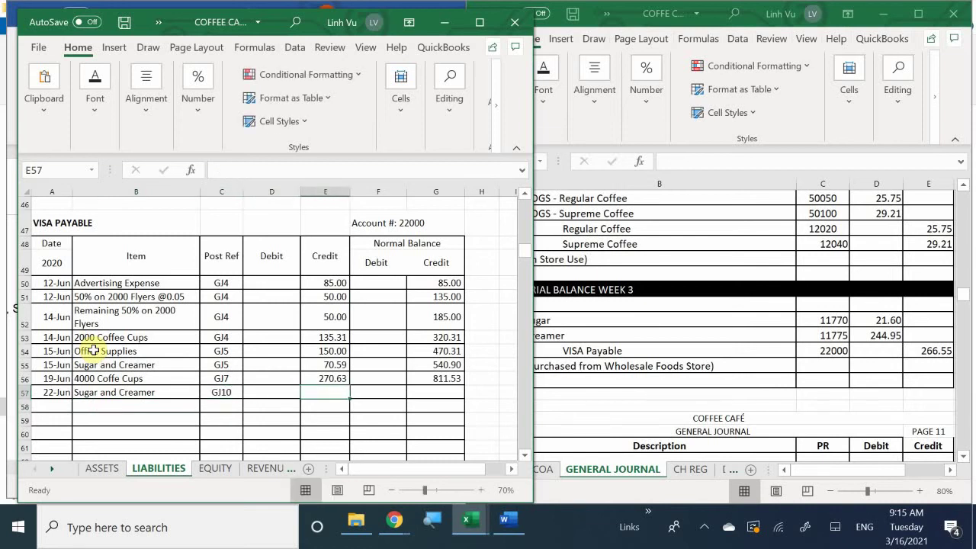
text(2)
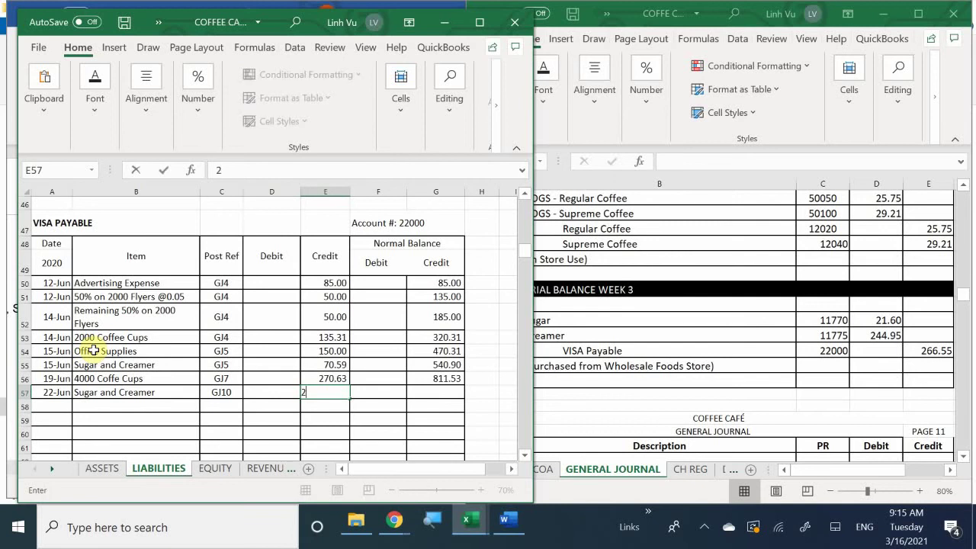
text(66.55)
key(Return)
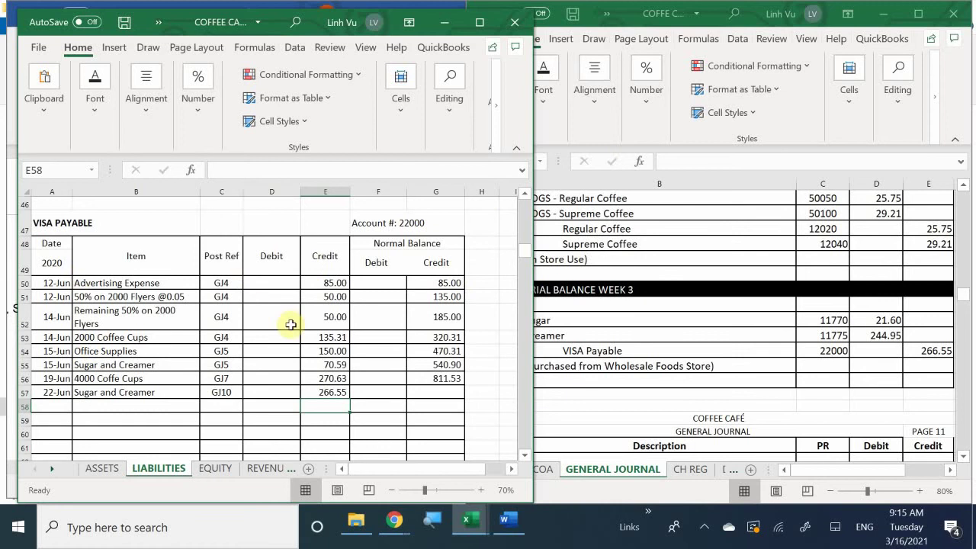
- Copy the credit balance formula of the 19-Jun VISA Payable entry in G56 down to G57
click(458, 377)
drag(463, 387, 464, 398)
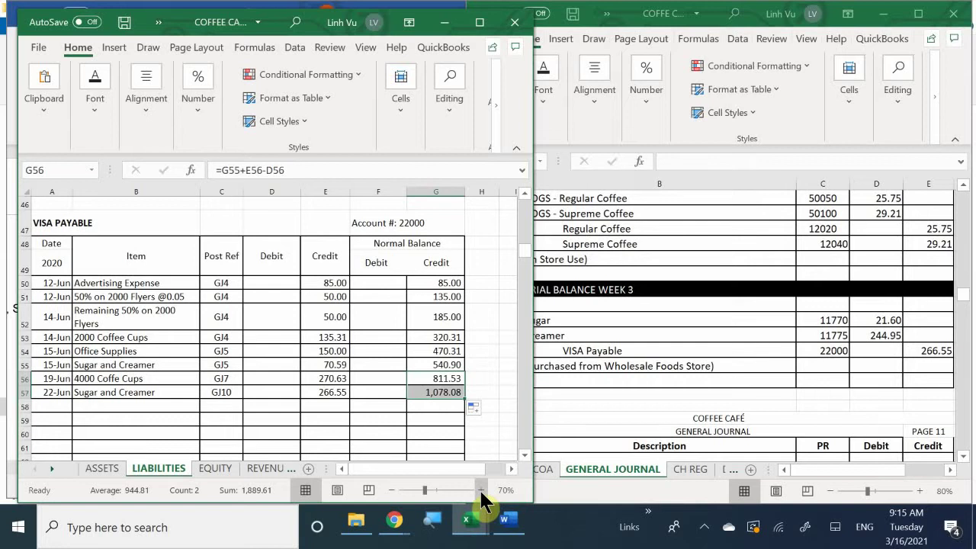
click(480, 489)
mouse_move(455, 466)
mouse_down()
mouse_move(387, 475)
mouse_move(464, 481)
mouse_up()
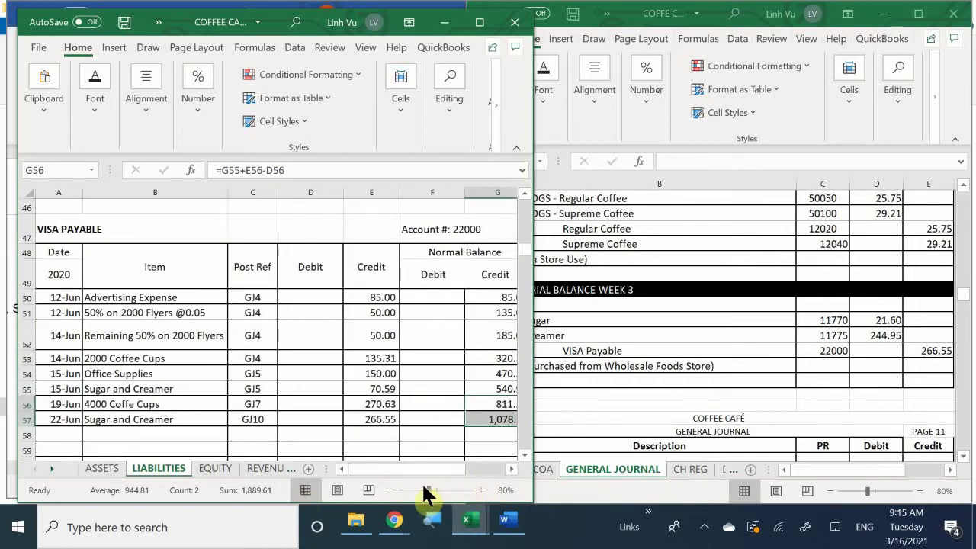
click(391, 488)
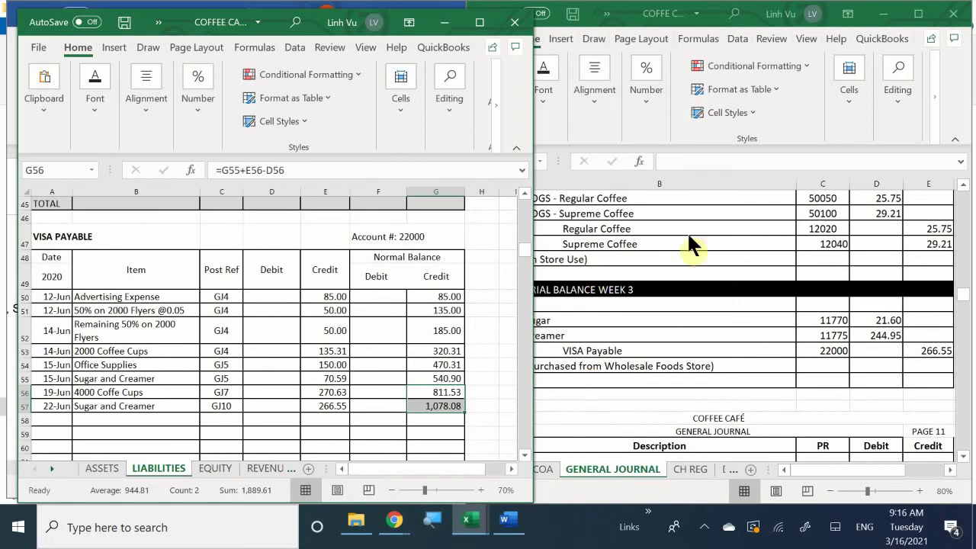
- Switch to the COFFEE CAFE SUBSIDIARY LEDGER ANSWERS 1.4 workbook and open its VENDORS sheet
click(568, 382)
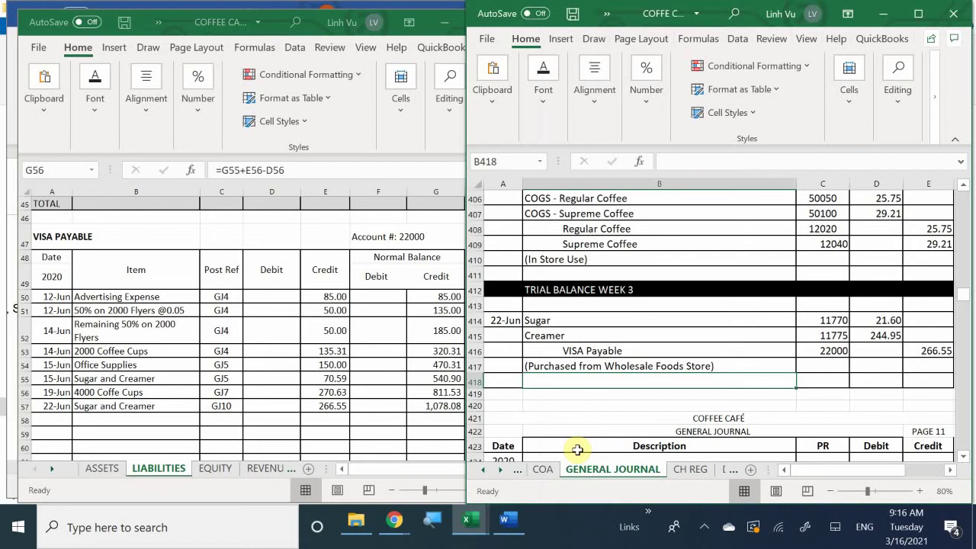
mouse_move(474, 519)
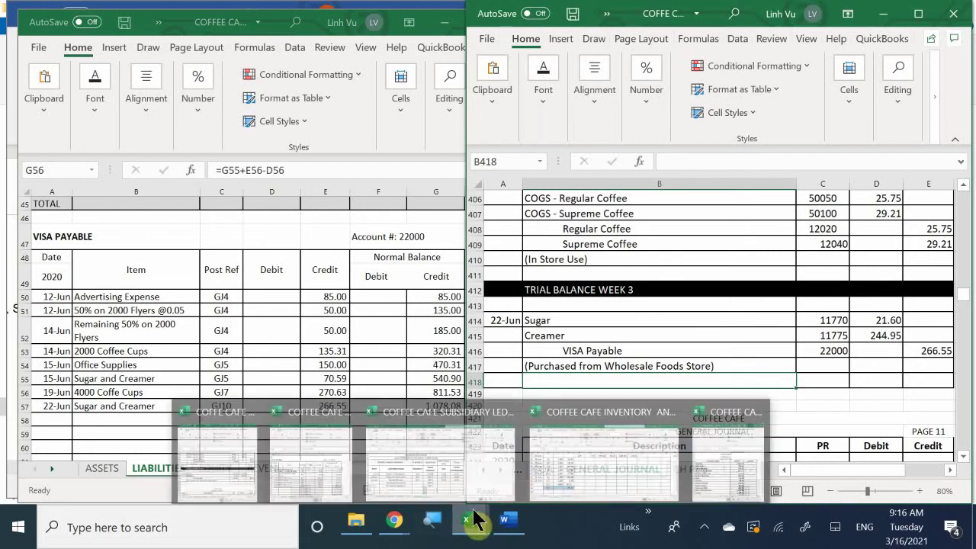
click(466, 492)
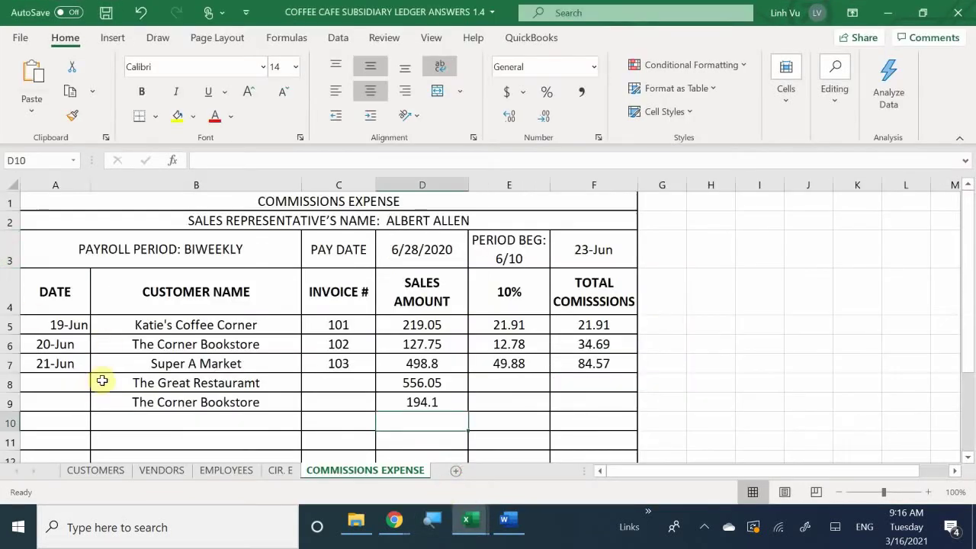
scroll(153, 356, down, 14)
scroll(152, 343, up, 11)
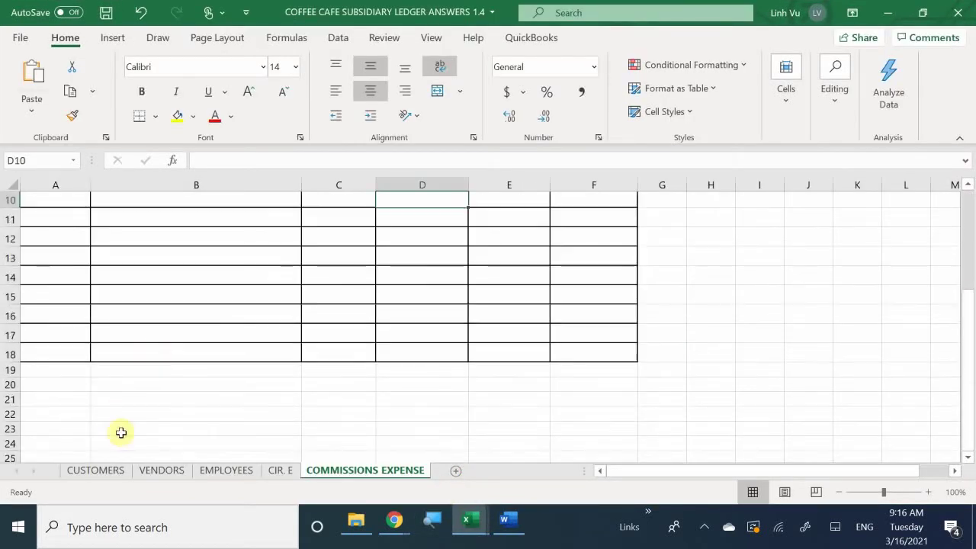
click(156, 467)
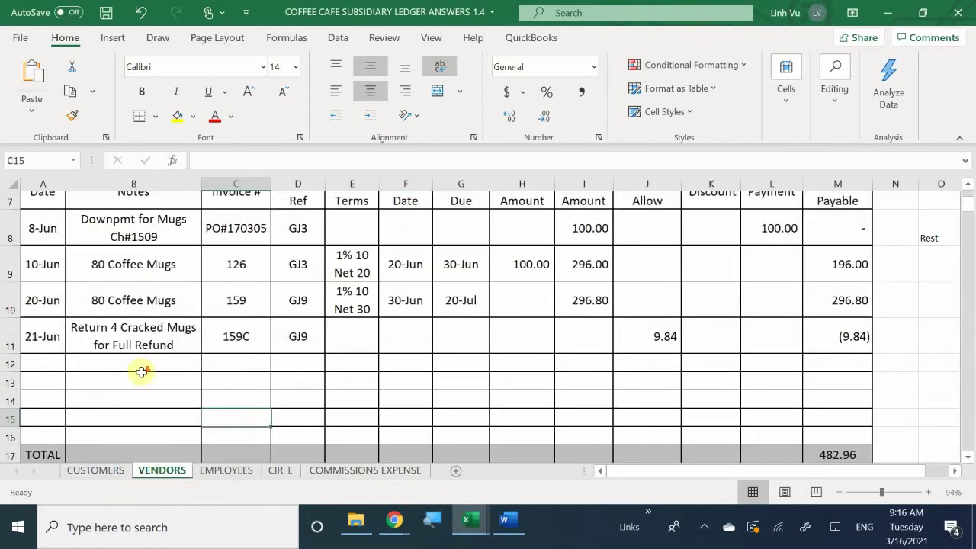
- Enter the date 6/22 in the first empty row of the Wholesale Foods vendor account
scroll(141, 373, down, 20)
scroll(140, 377, down, 20)
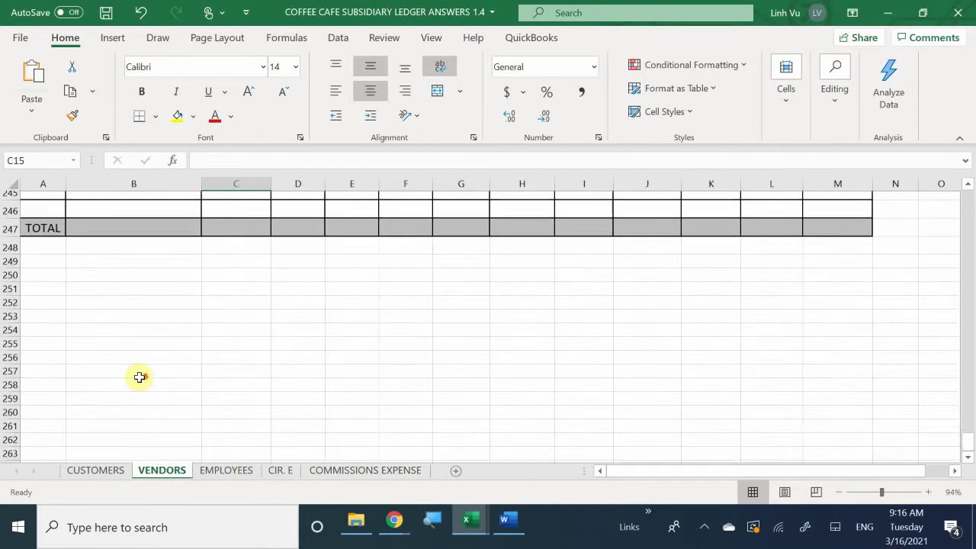
scroll(139, 377, up, 6)
scroll(140, 378, up, 1)
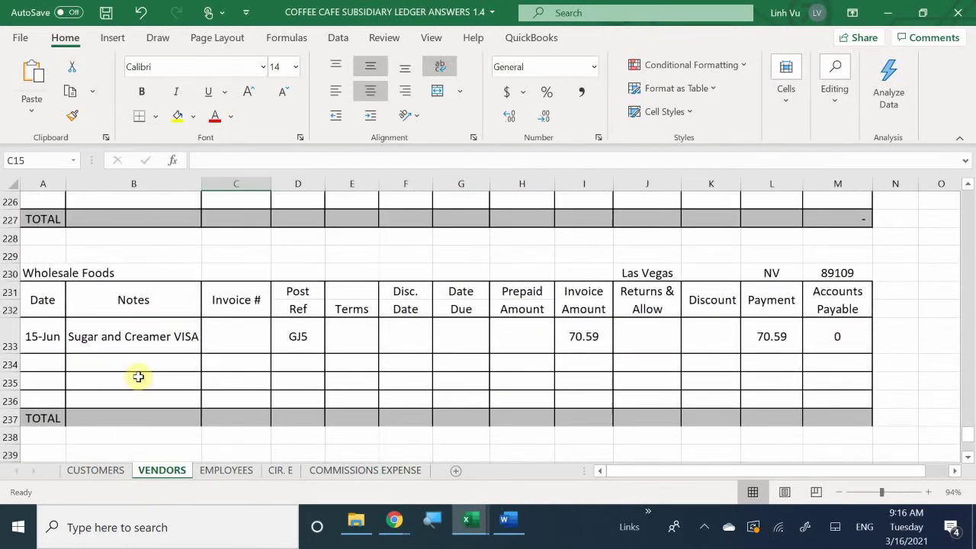
click(41, 364)
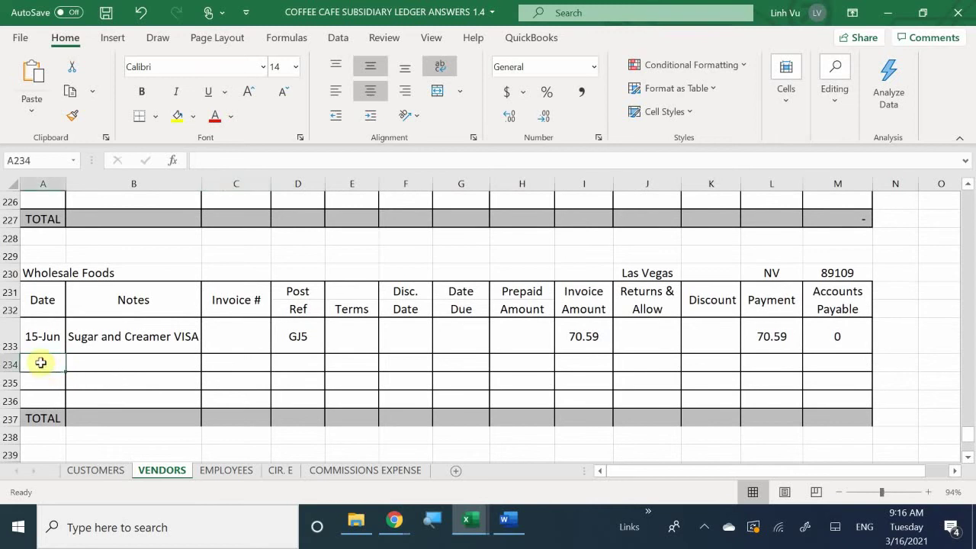
text(6)
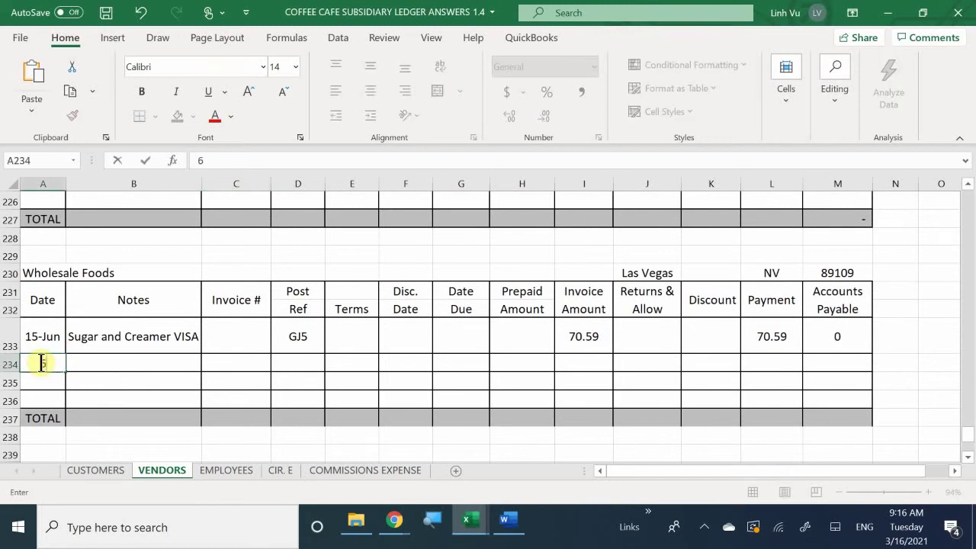
text(/22)
key(Return)
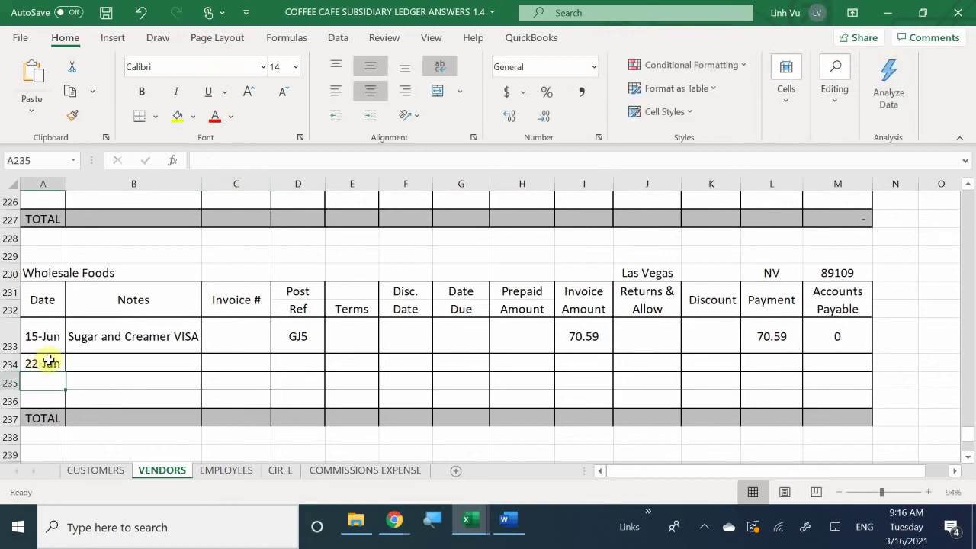
- Fill the Notes cell B234 of the 22-Jun Wholesale Foods row with a formula referencing the note in B233
click(81, 359)
text(=)
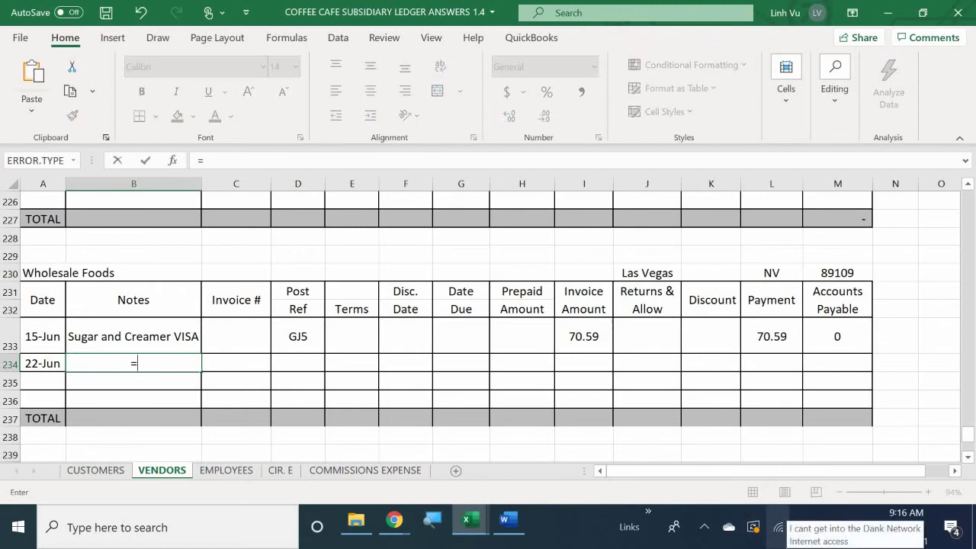
key(Up)
key(Return)
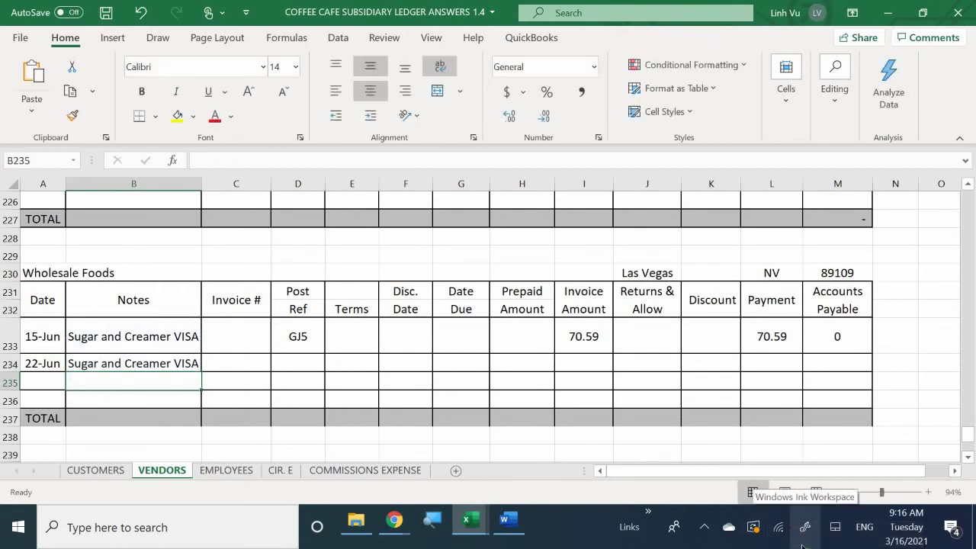
- Enter post reference GJ10 for the 22-Jun Wholesale Foods row in D234
key(Right)
key(Up)
key(Right)
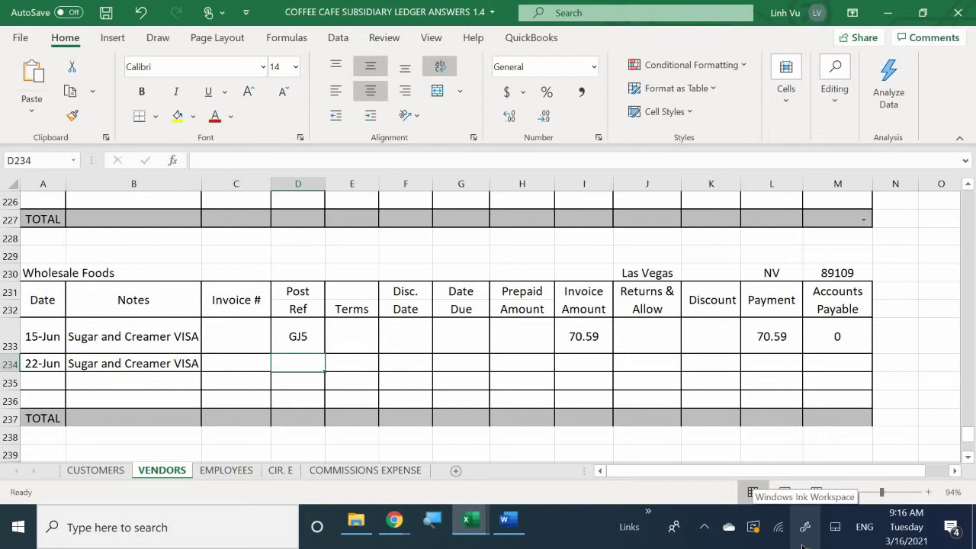
text(GK)
key(BackSpace)
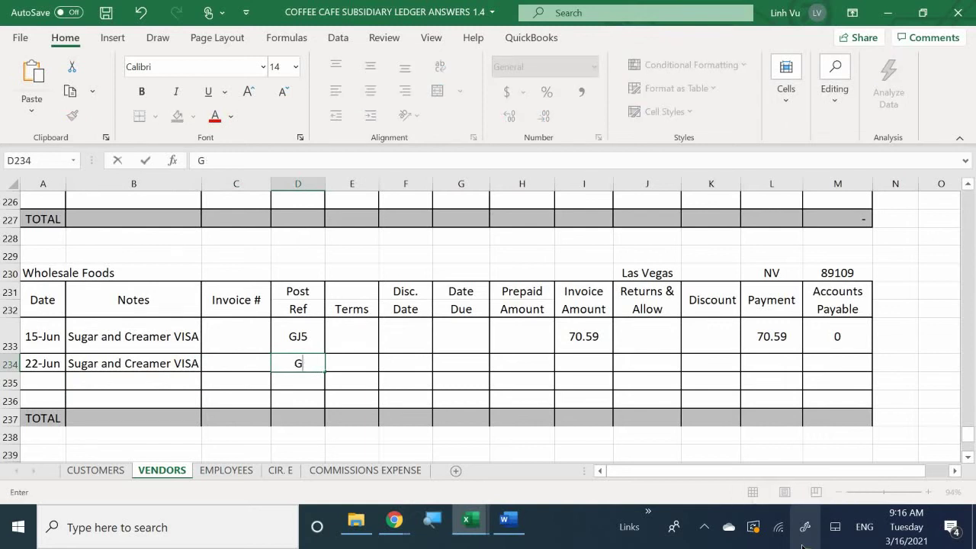
text(J10)
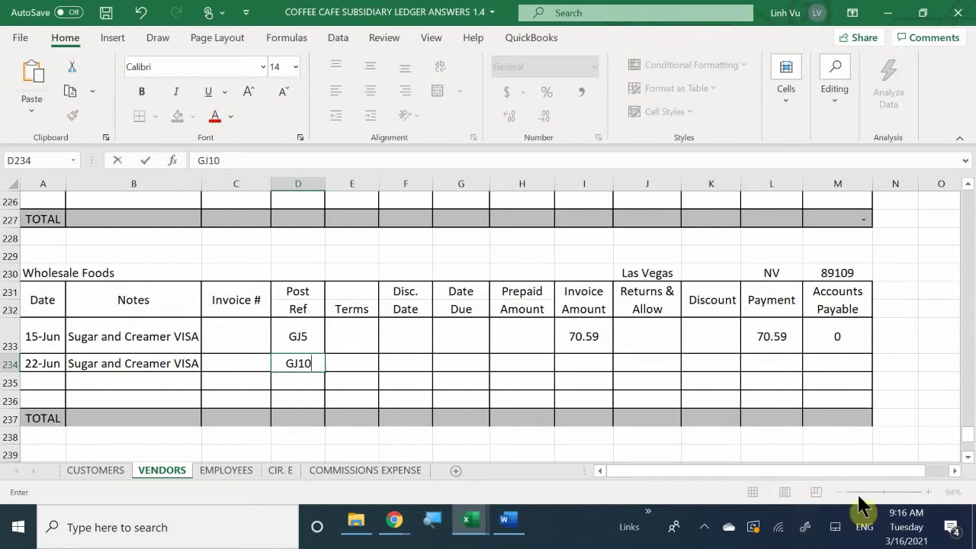
key(Return)
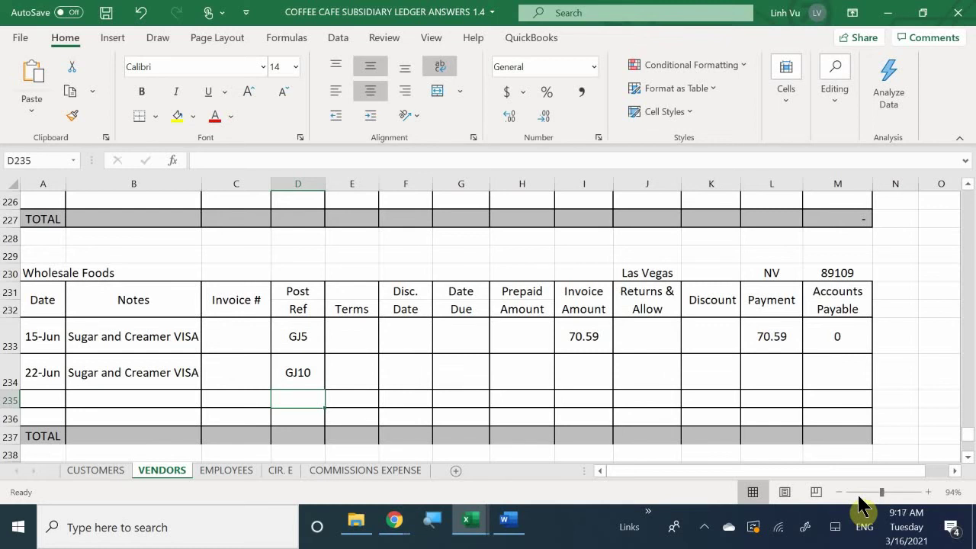
- Enter an invoice amount of 266.55 for the 22-Jun Wholesale Foods row in I234
click(599, 365)
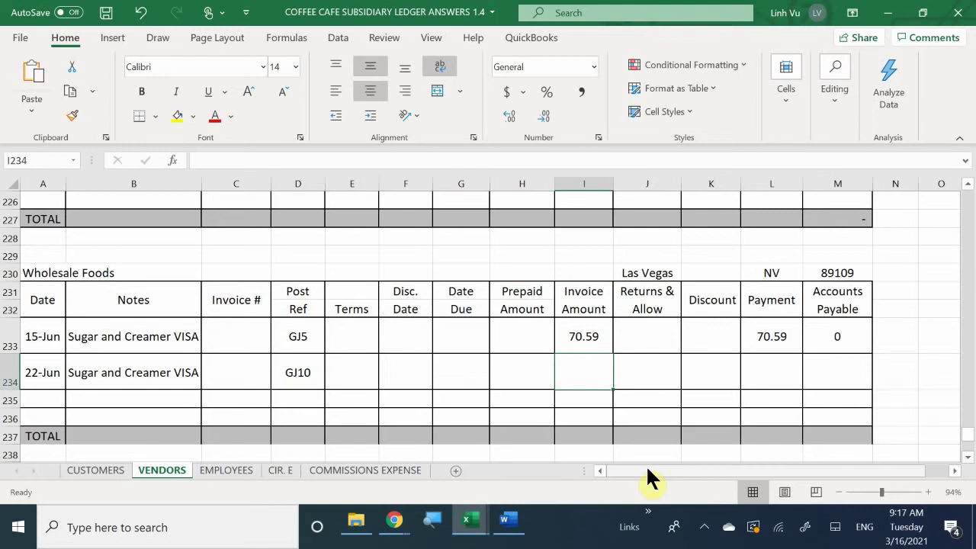
text(266.55)
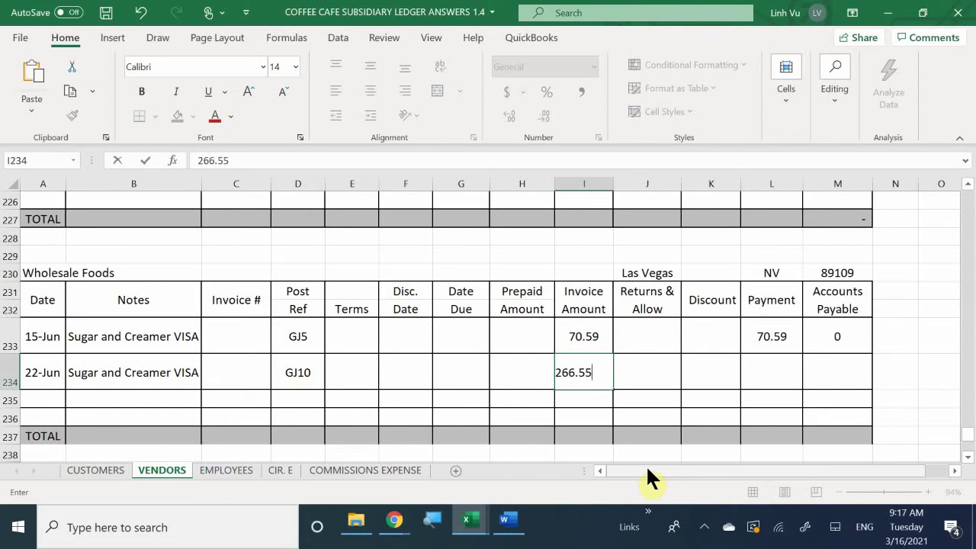
key(Return)
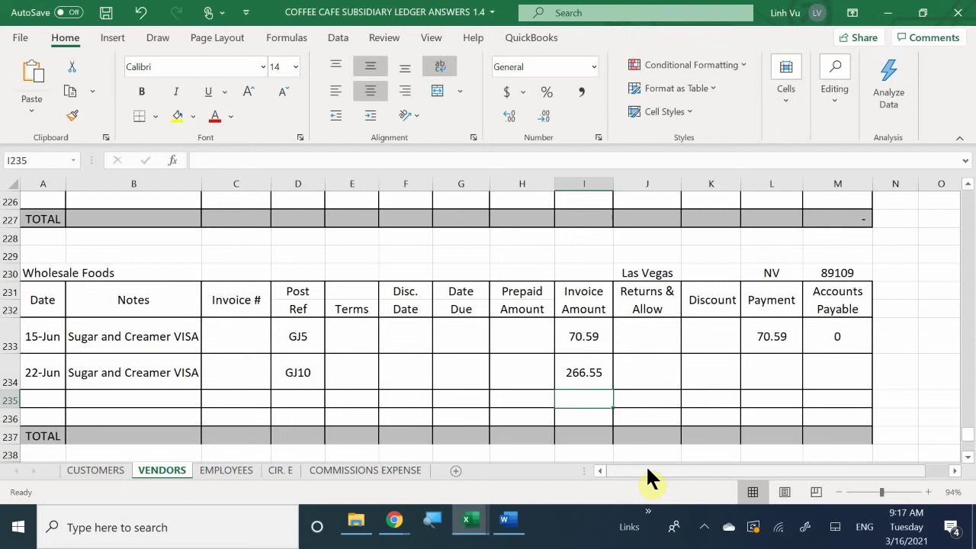
- Set the 22-Jun payment in L234 to =I234 and copy the Accounts Payable formula from M233 down to M234
click(761, 365)
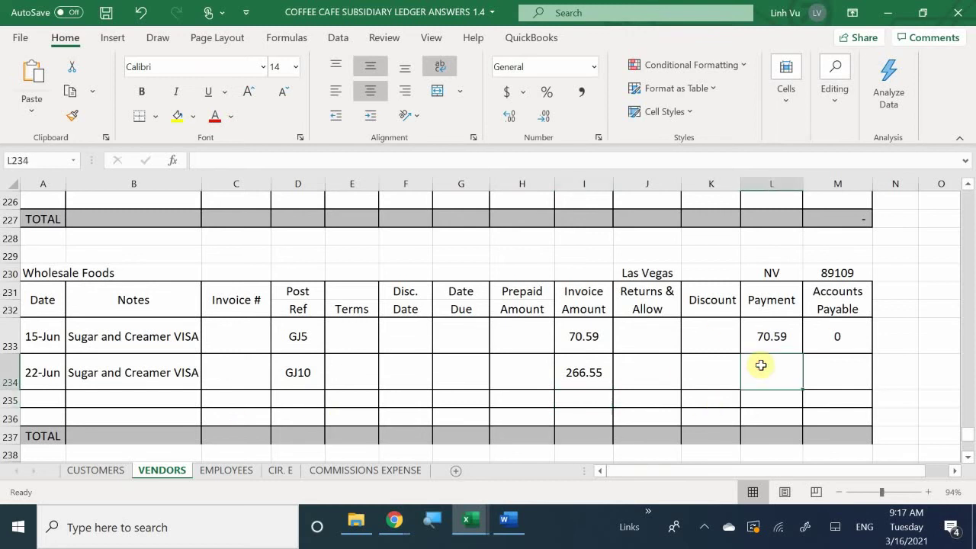
text(=)
key(Left)
key(Left)
key(Left)
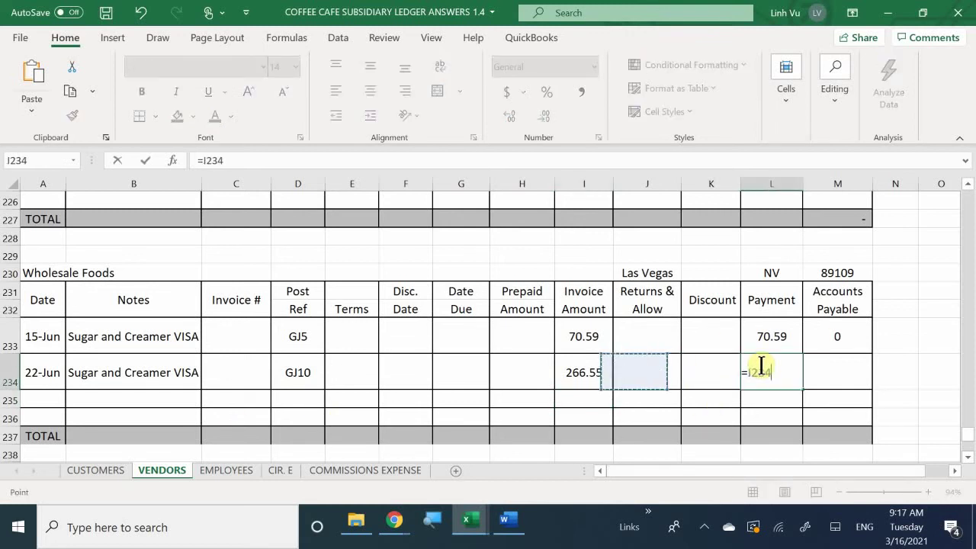
key(Tab)
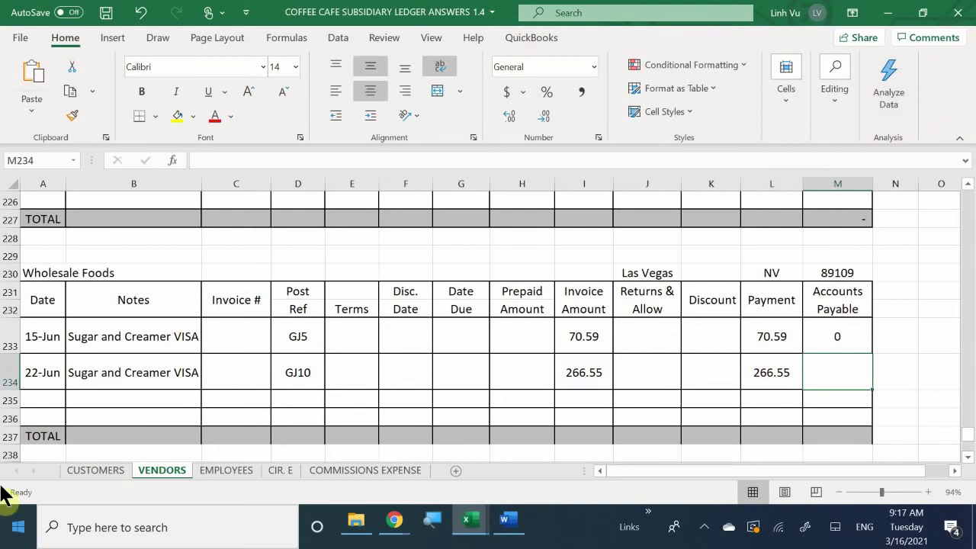
click(838, 338)
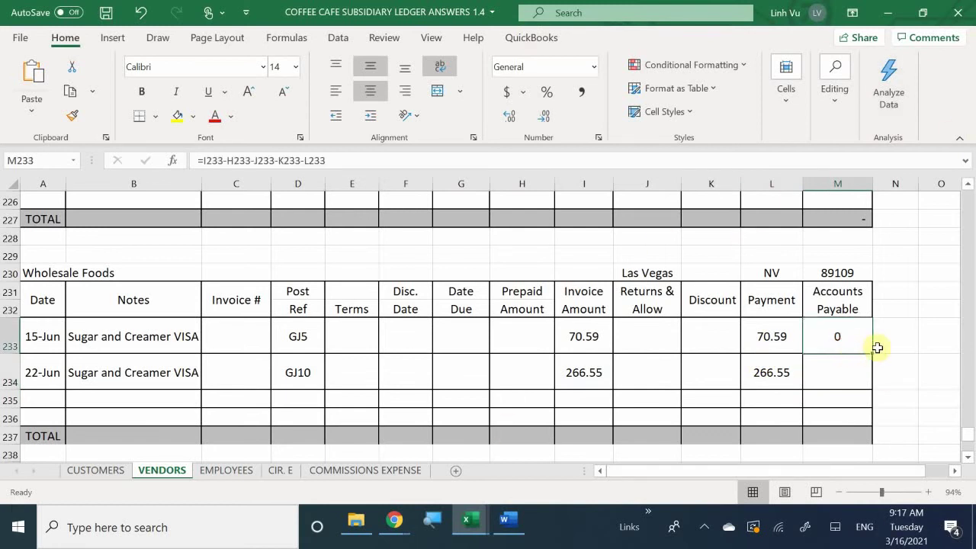
drag(871, 353, 864, 393)
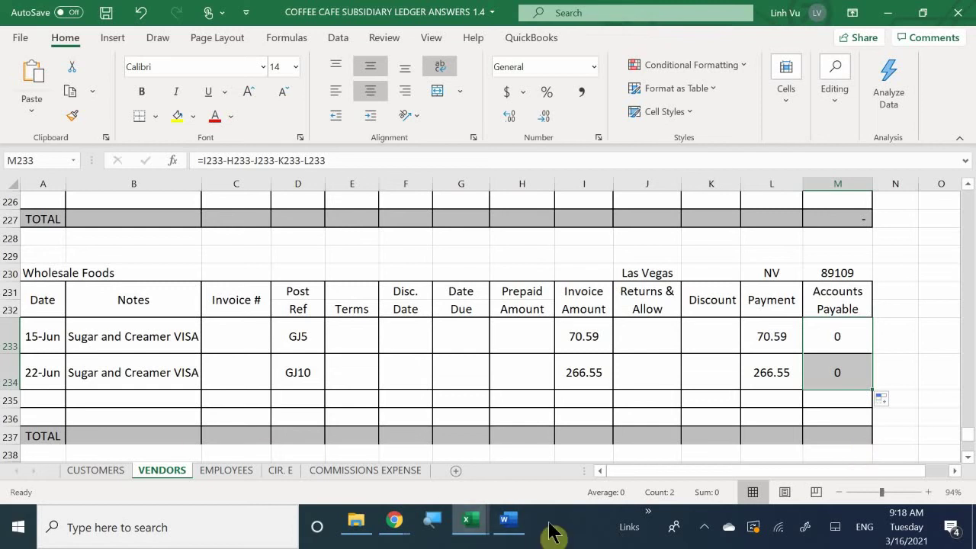
- Switch to the Word transaction document and the general journal workbook, showing the Atlas Coffee Importers invoice 344 beside journal page 11
click(500, 523)
mouse_move(473, 521)
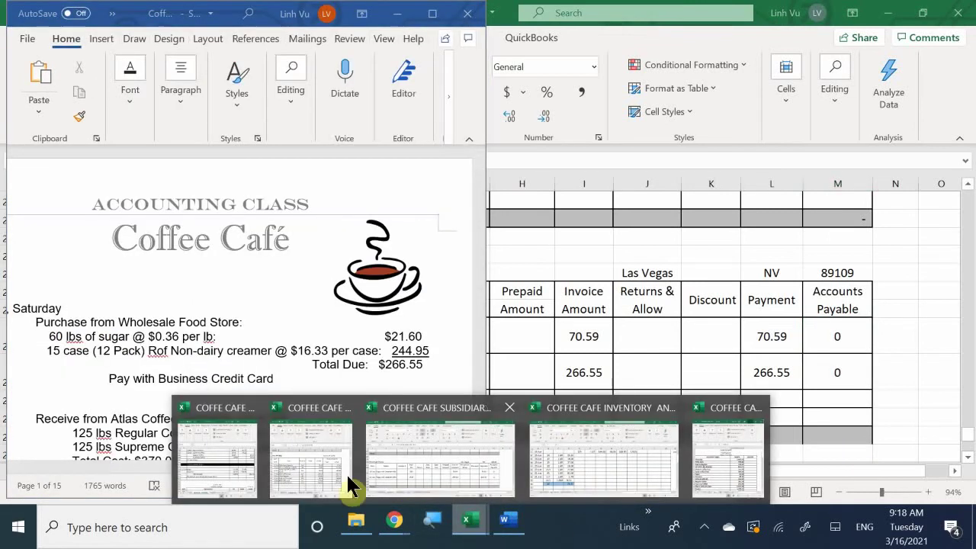
click(217, 482)
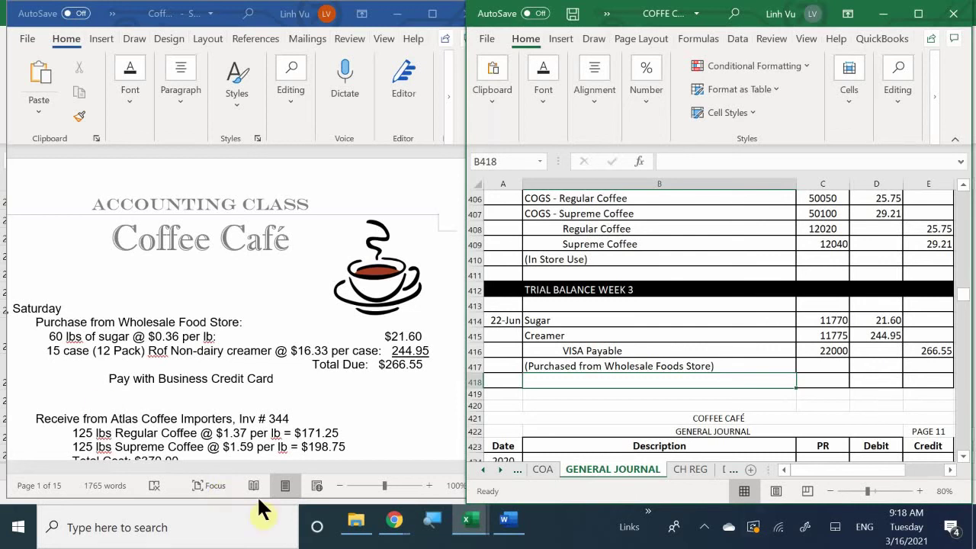
scroll(584, 253, down, 5)
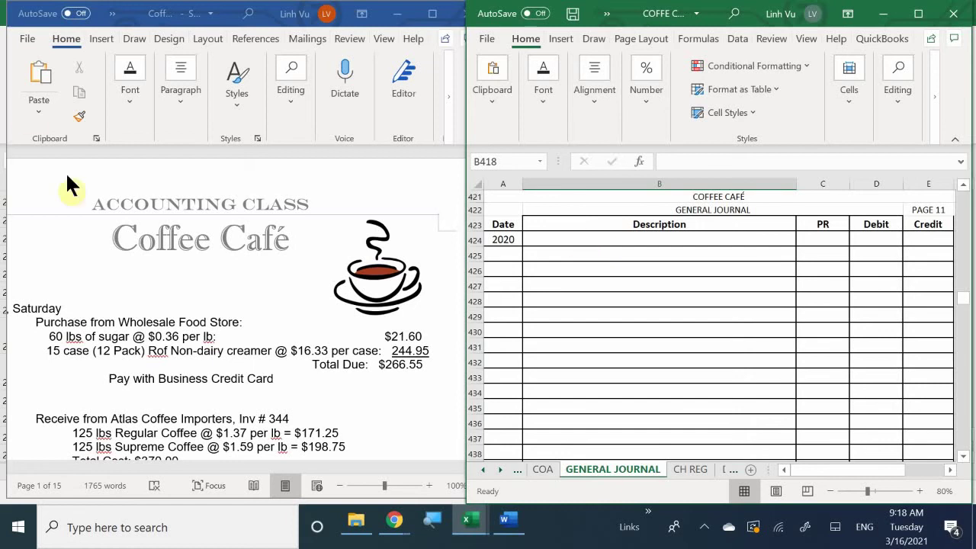
click(260, 351)
scroll(261, 353, down, 3)
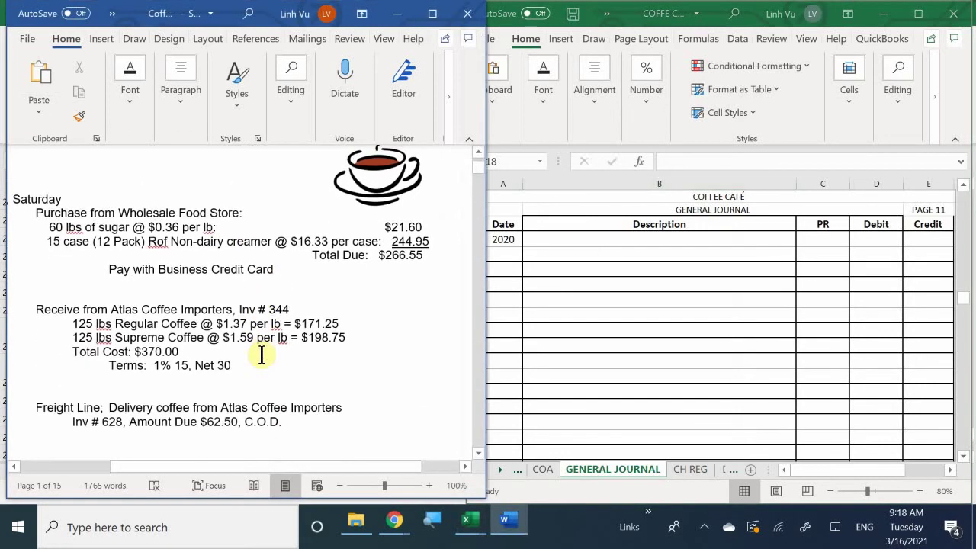
scroll(260, 353, up, 1)
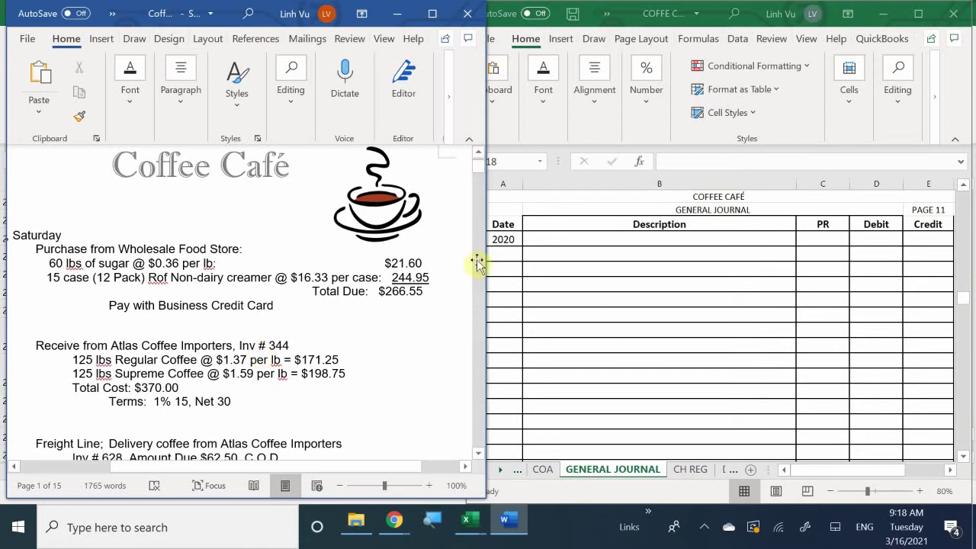
- Enter the date 6/22 in A425, the first entry row of general journal page 11
click(501, 253)
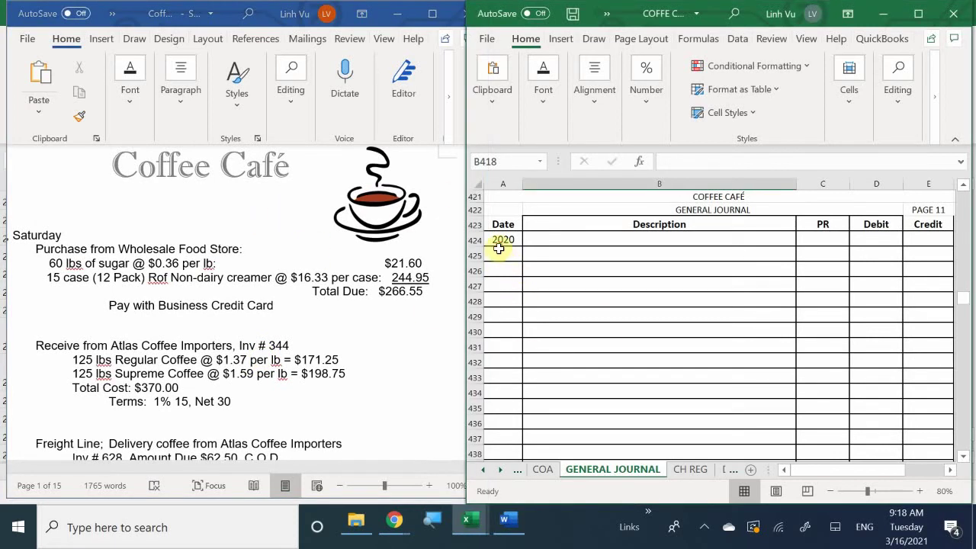
click(500, 254)
text(6)
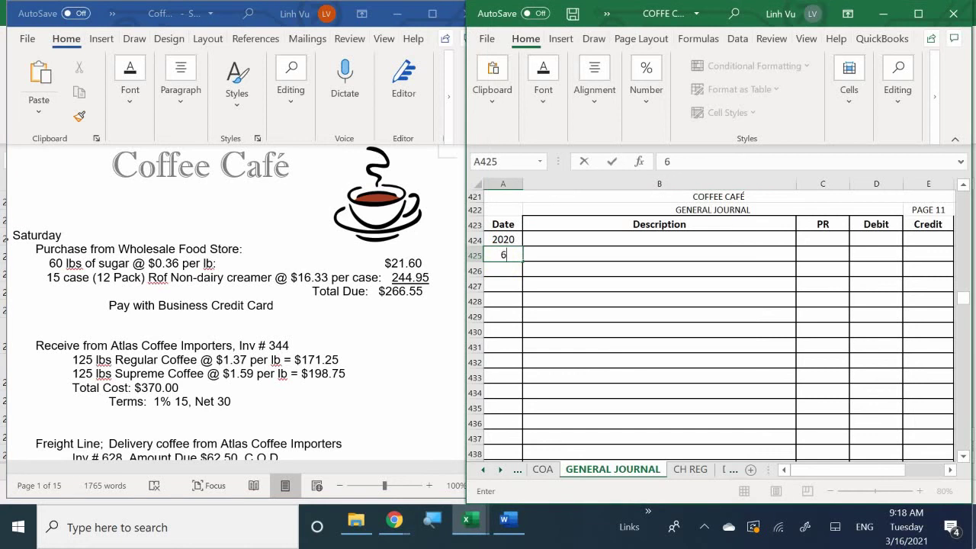
text(/22)
key(Tab)
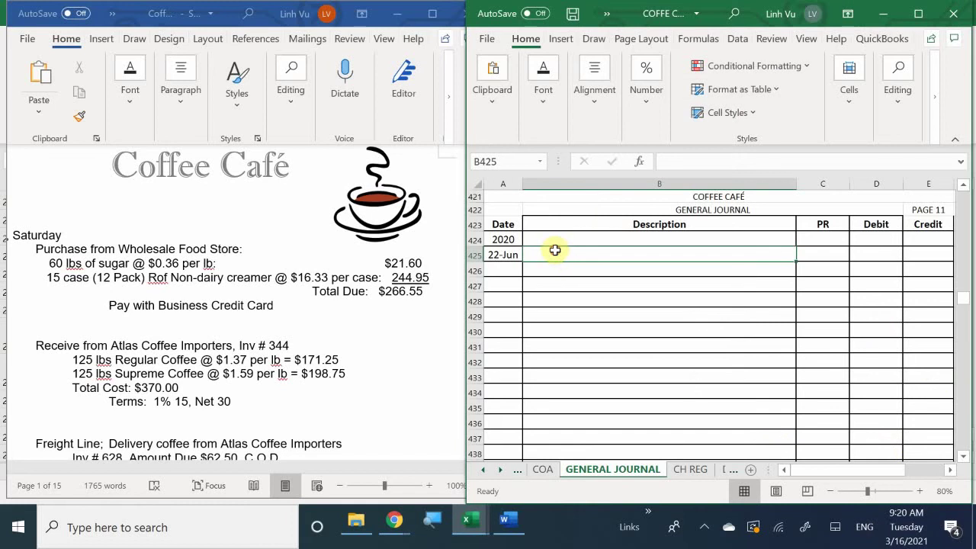
- Enter the debit account descriptions Regular Coffee in B425 and Supreme Coffee in B426
text(T)
key(BackSpace)
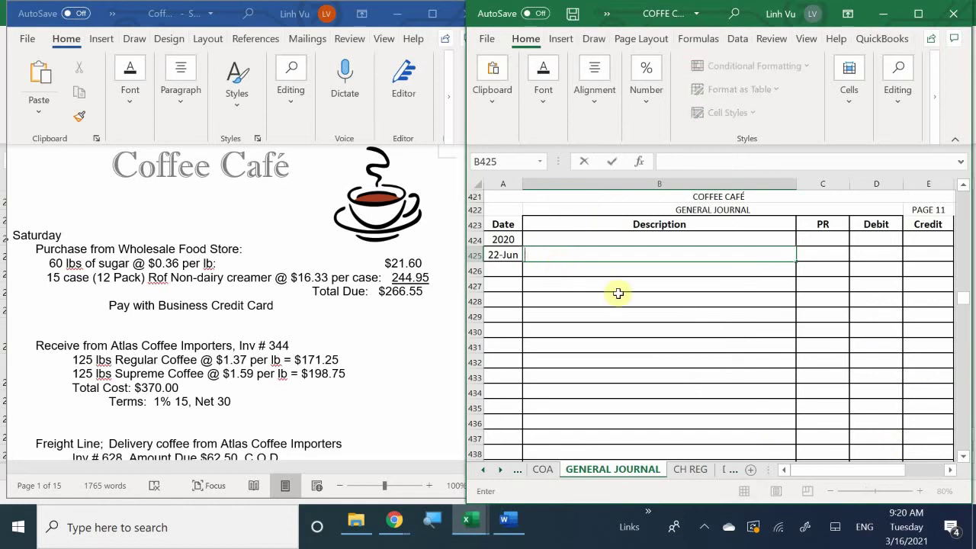
text(Regular Coffee)
key(Return)
text(S)
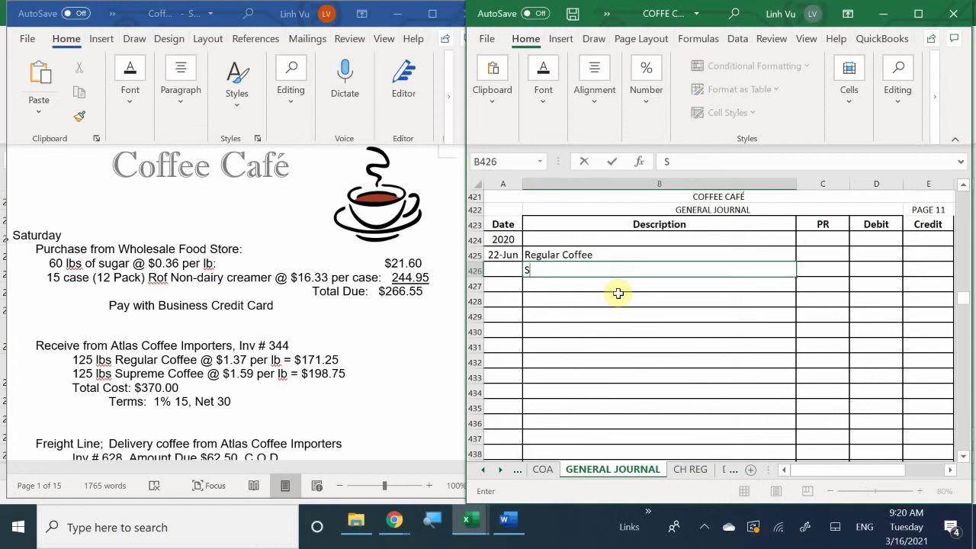
text(upreme Coffee)
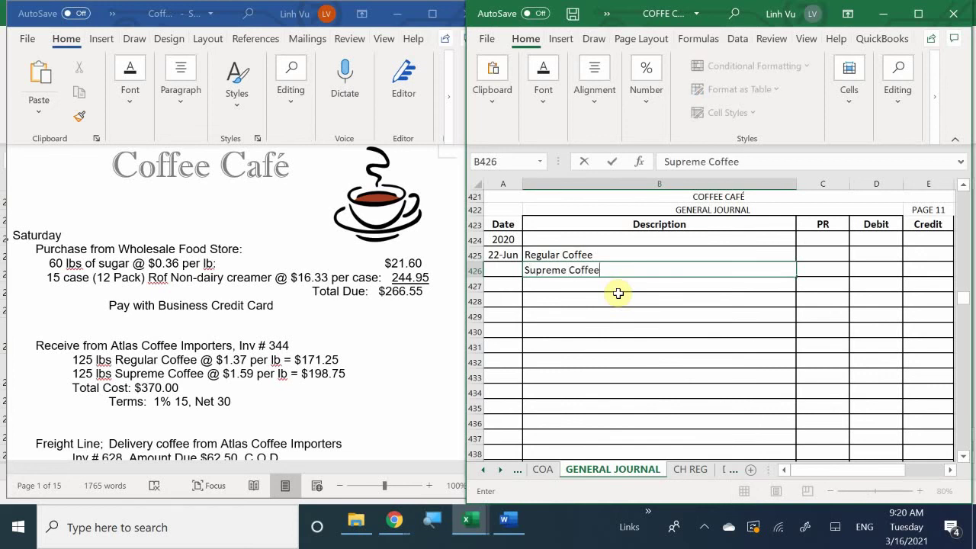
key(Tab)
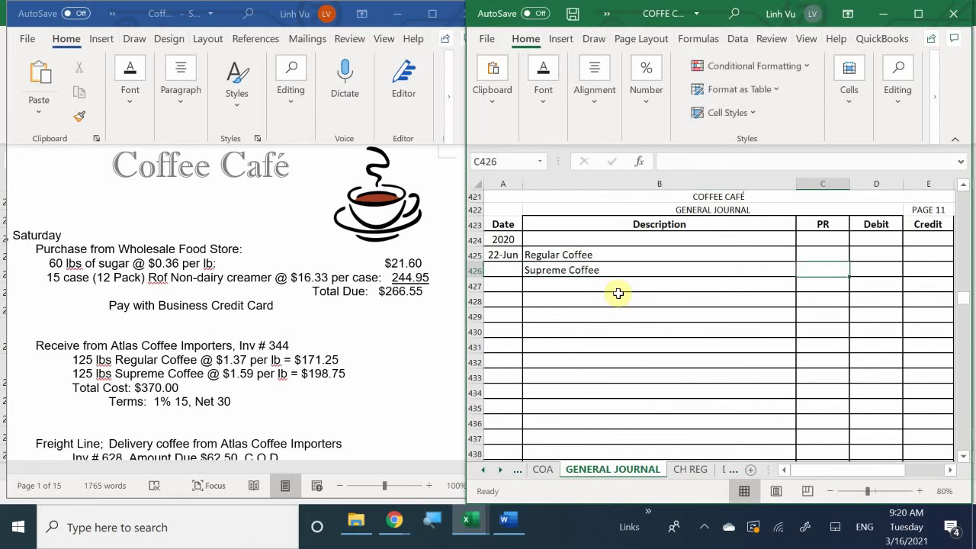
- Enter post references 12020 for Regular Coffee and 12040 for Supreme Coffee
key(Up)
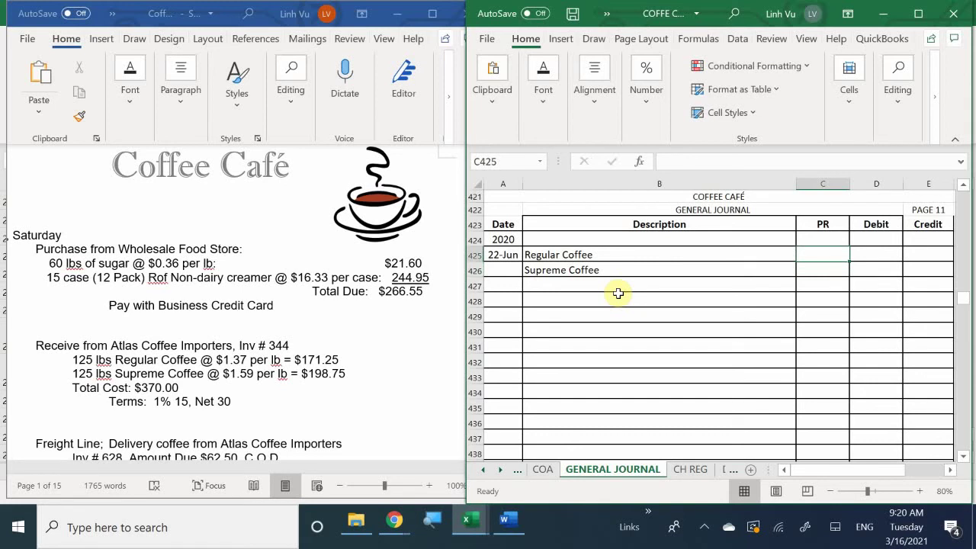
text(12020)
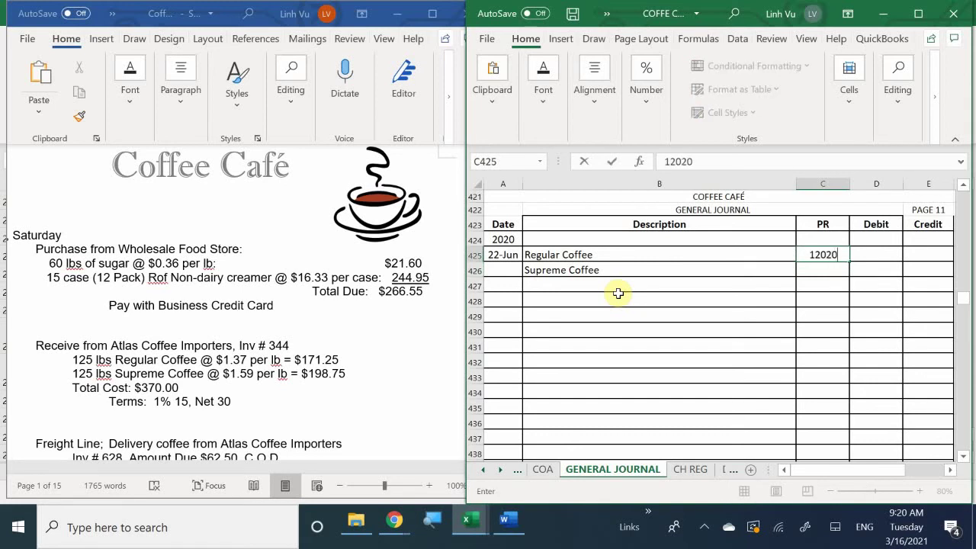
key(Return)
text(12040)
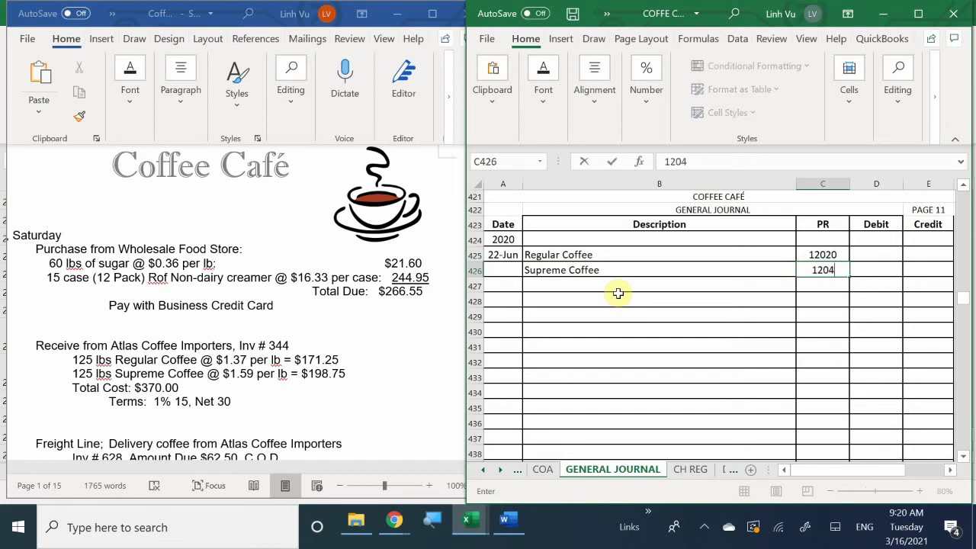
key(Return)
- Enter Accounts Payable as the indented credit account description in B427 below Supreme Coffee
click(618, 292)
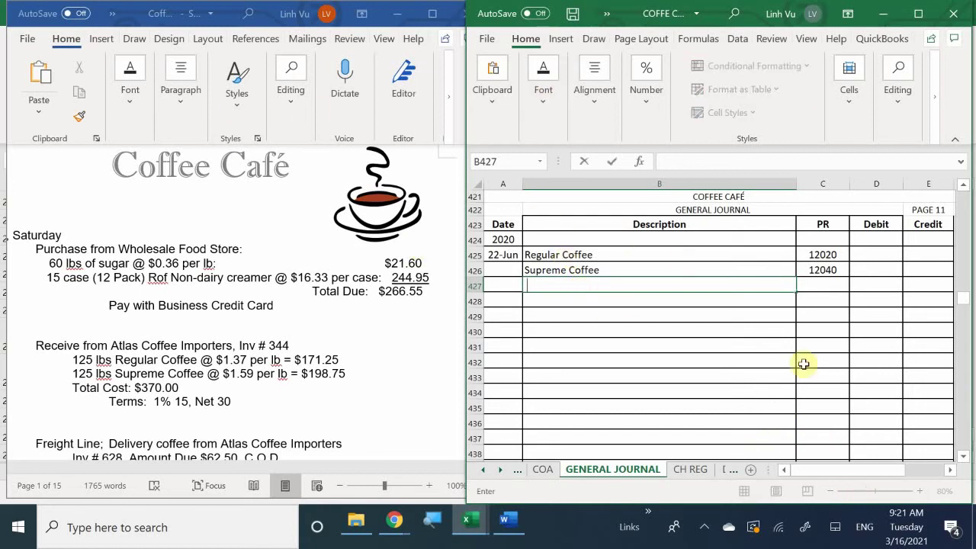
text(a)
key(BackSpace)
text(Accou)
text(nts Pay)
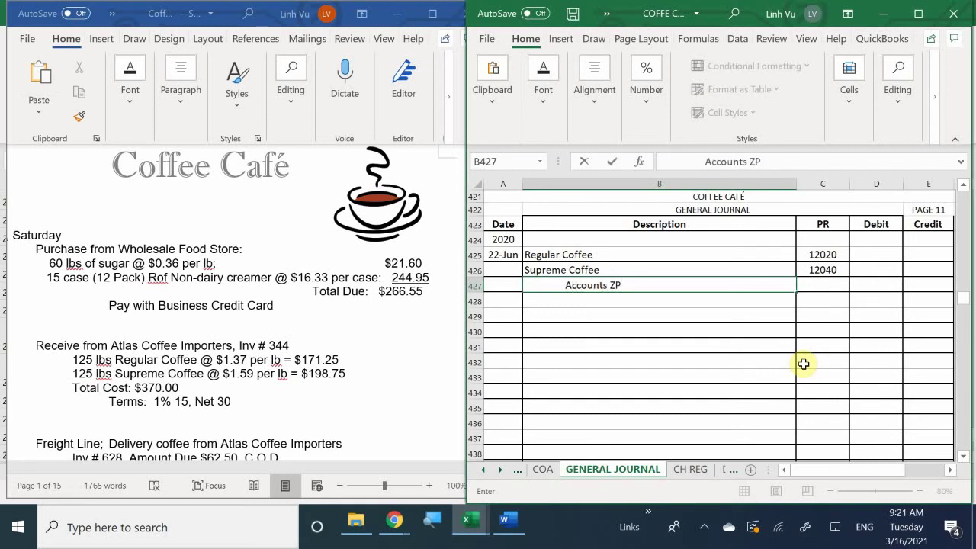
key(BackSpace)
key(BackSpace)
key(BackSpace)
text(Paya)
key(BackSpace)
key(BackSpace)
text(yahle)
key(Tab)
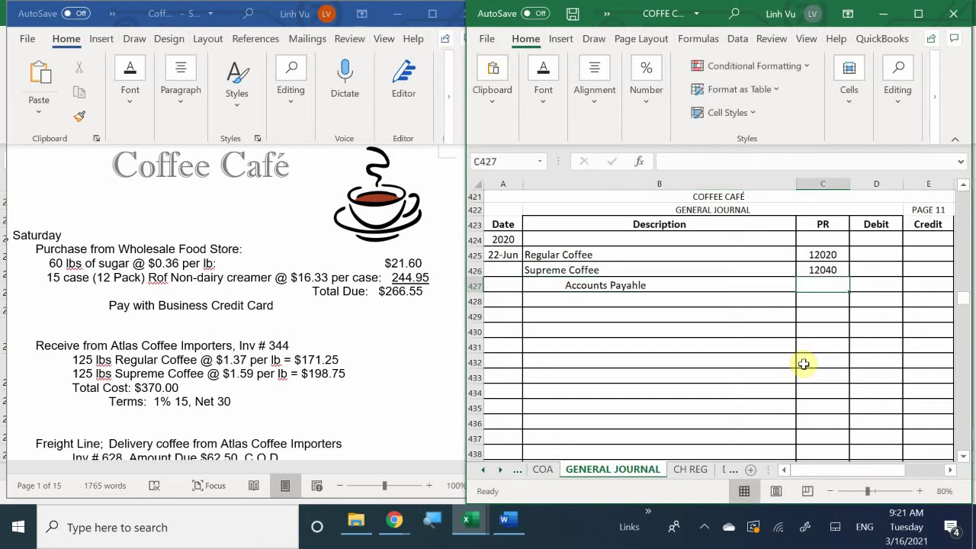
- Enter post reference 20000 for the Accounts Payable line in C427
text(22)
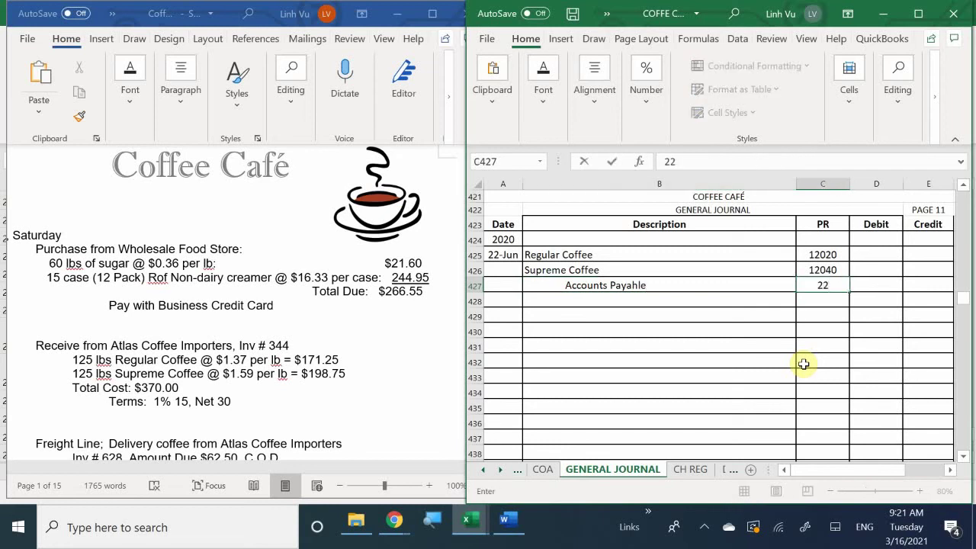
key(BackSpace)
text(0000)
key(Return)
- Enter the Regular Coffee debit of 171.25 in D425
key(Right)
key(Up)
key(Up)
key(Up)
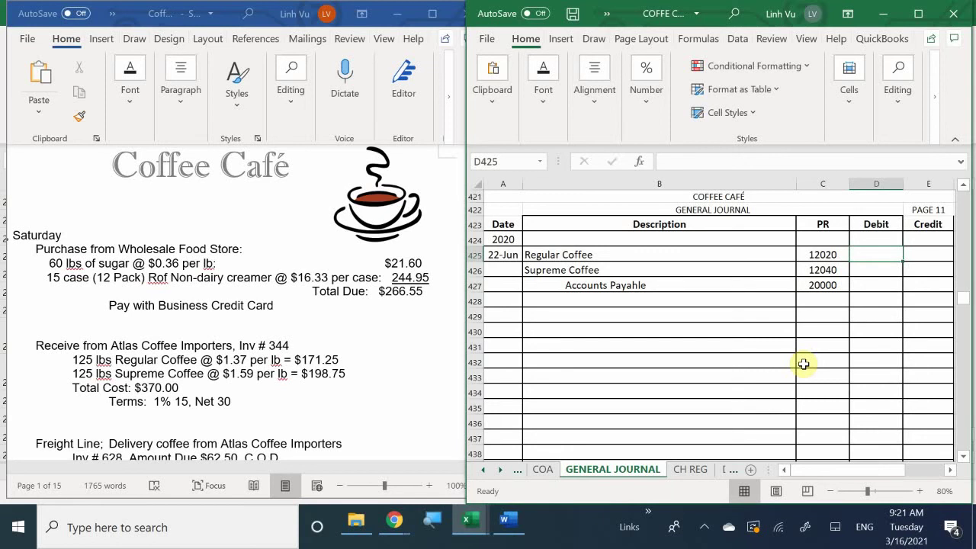
text(1)
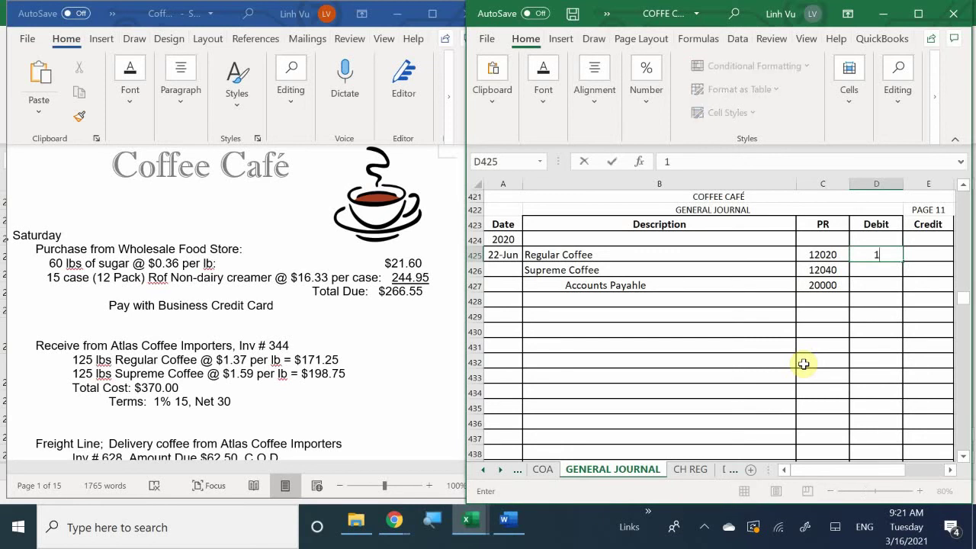
text(71)
key(Return)
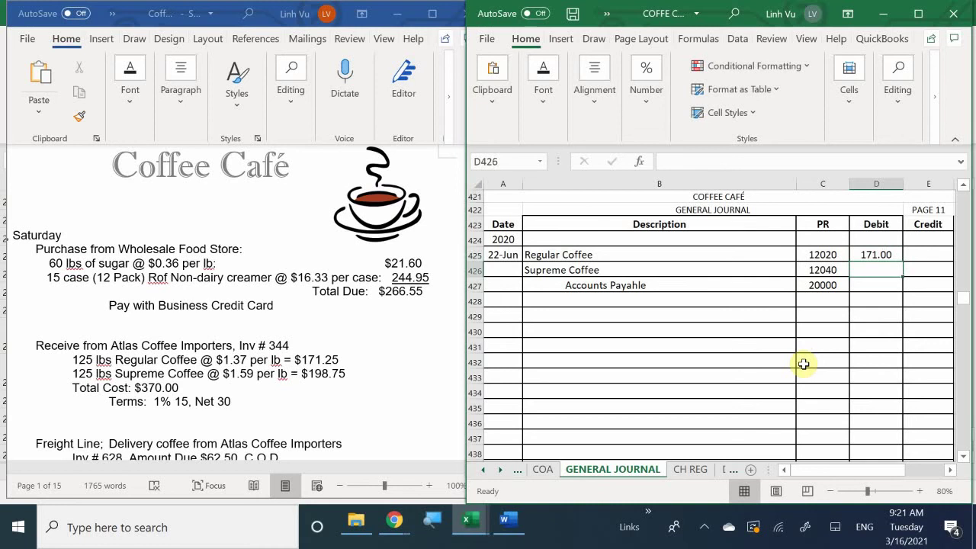
key(Up)
key(Up)
key(Down)
text(1)
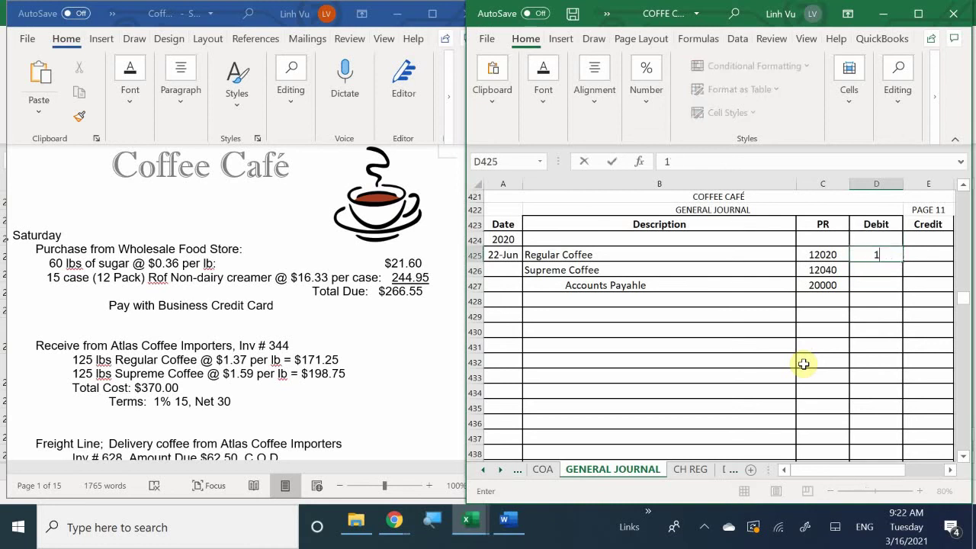
text(71.)
text(25)
key(Return)
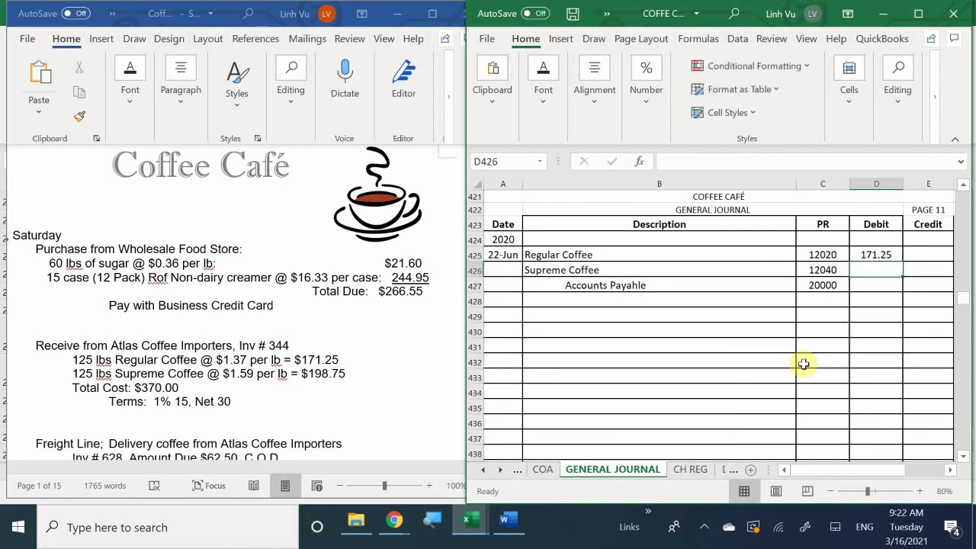
- Enter the Supreme Coffee debit of 198.75 in D426
text(198.)
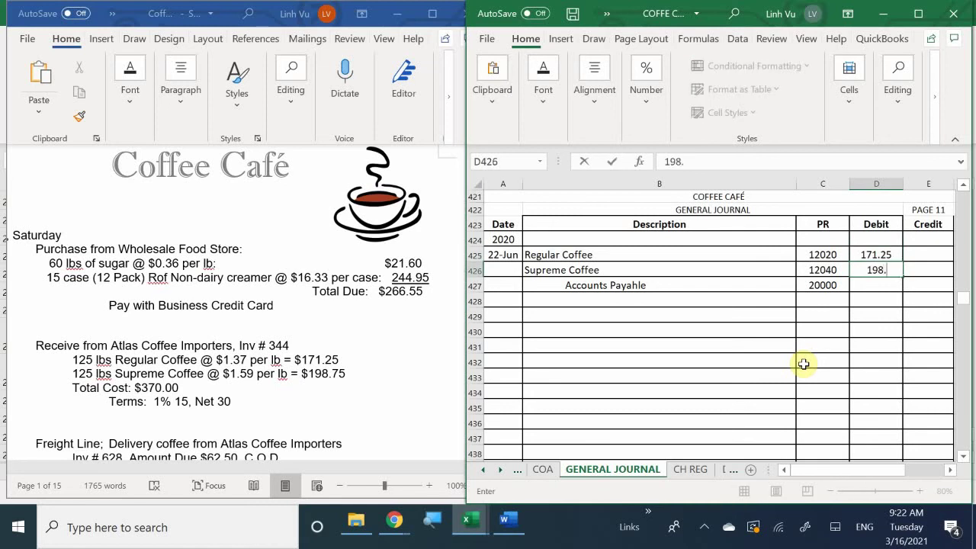
text(75)
key(Return)
- Calculate the Accounts Payable credit in E427 as the sum of the two coffee debits, D425 and D426
key(Right)
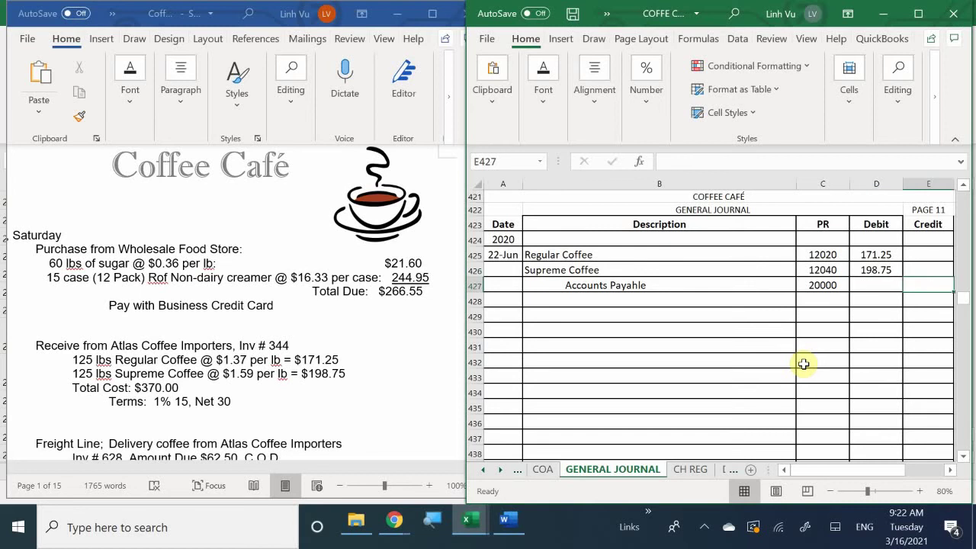
text(=)
key(Left)
key(Up)
key(Up)
text(+)
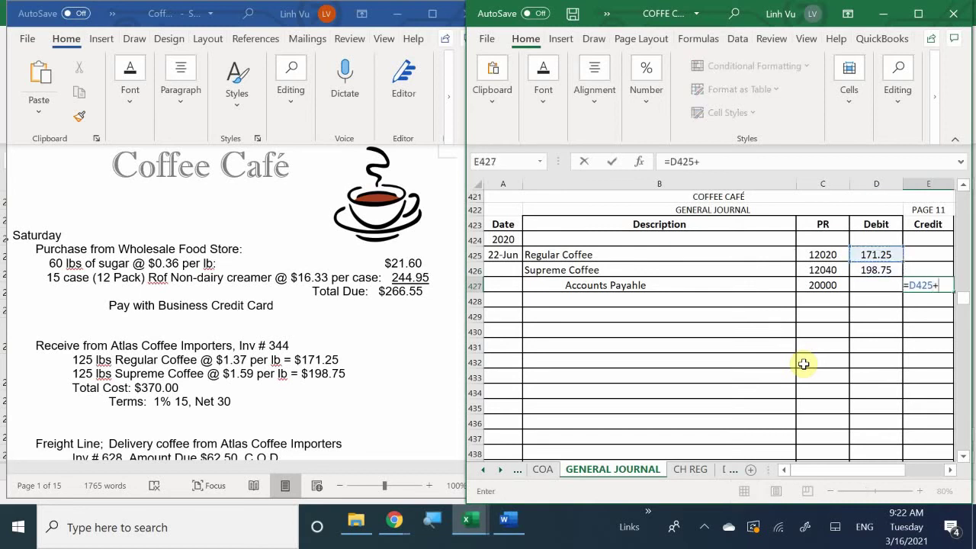
key(Left)
key(Up)
key(Return)
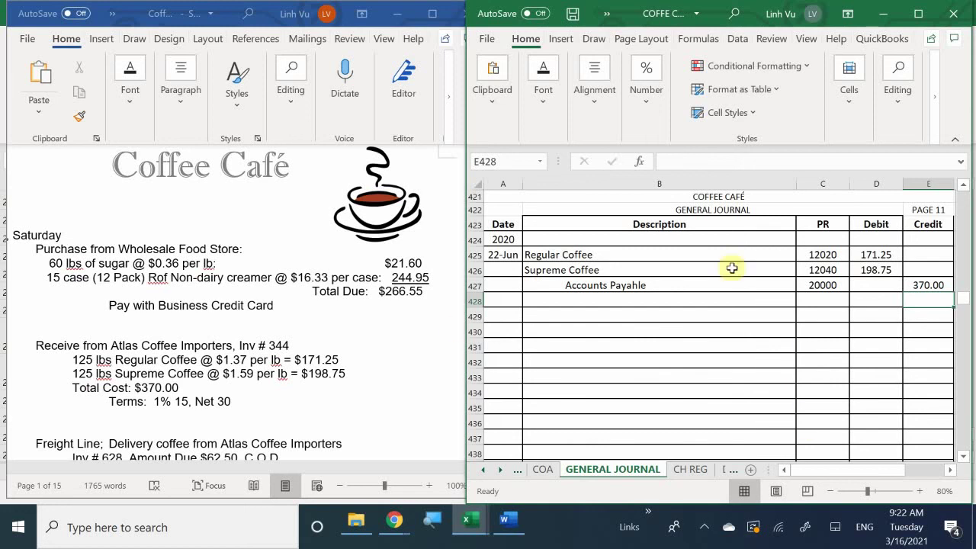
- Enter the explanation "(Purchase from Atlas Coffee Import, inv#344, 1% 15 net 30)" in B428 below the Accounts Payable line
click(546, 301)
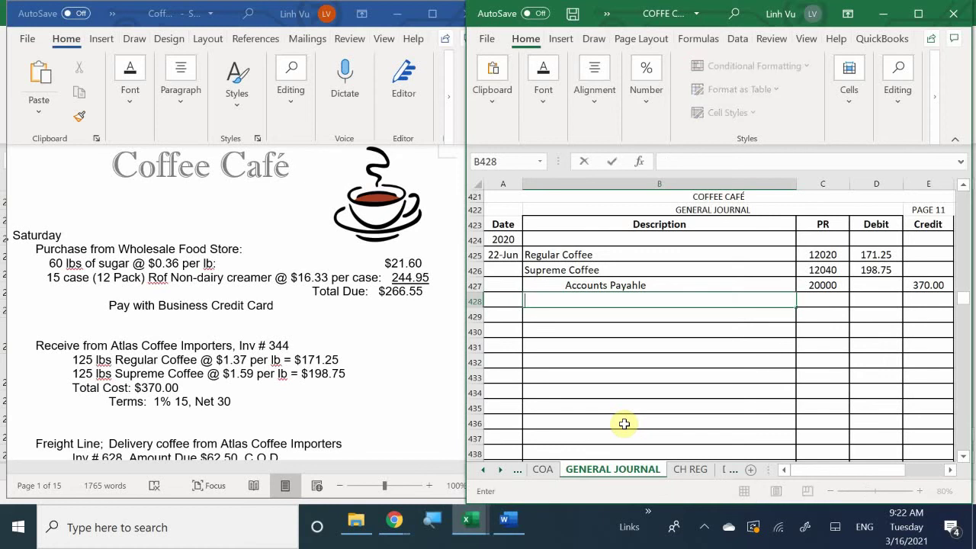
text((Purchase )
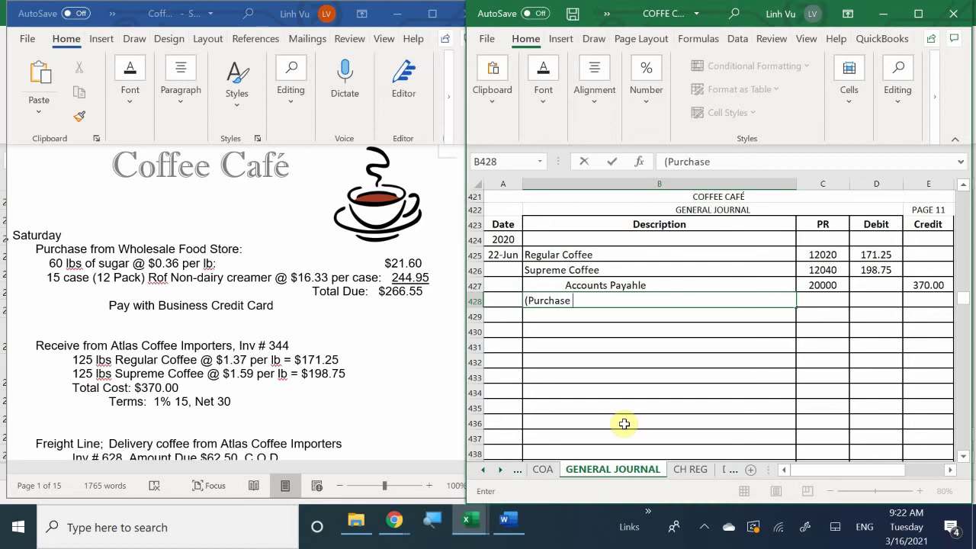
text(from Atal)
key(BackSpace)
key(BackSpace)
text(las Coffee )
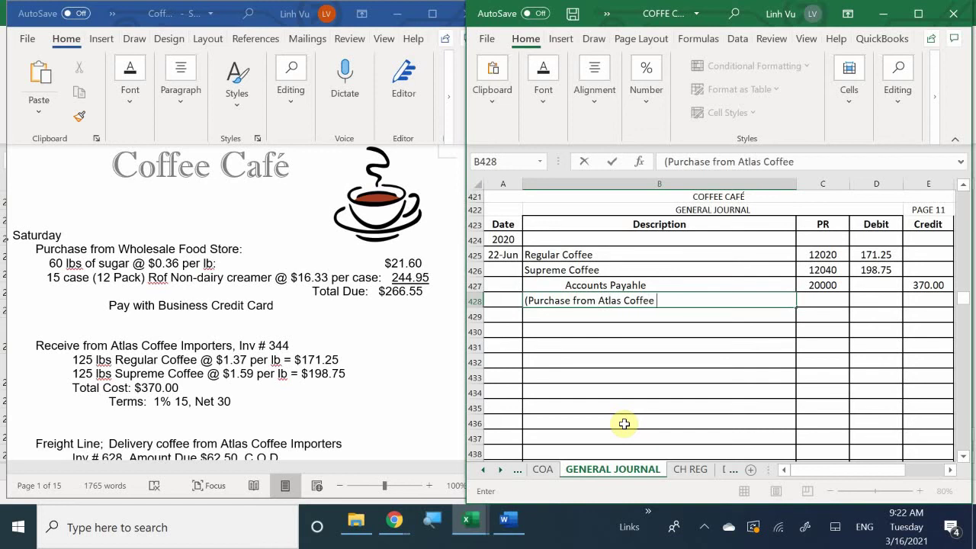
text(Import, omv#)
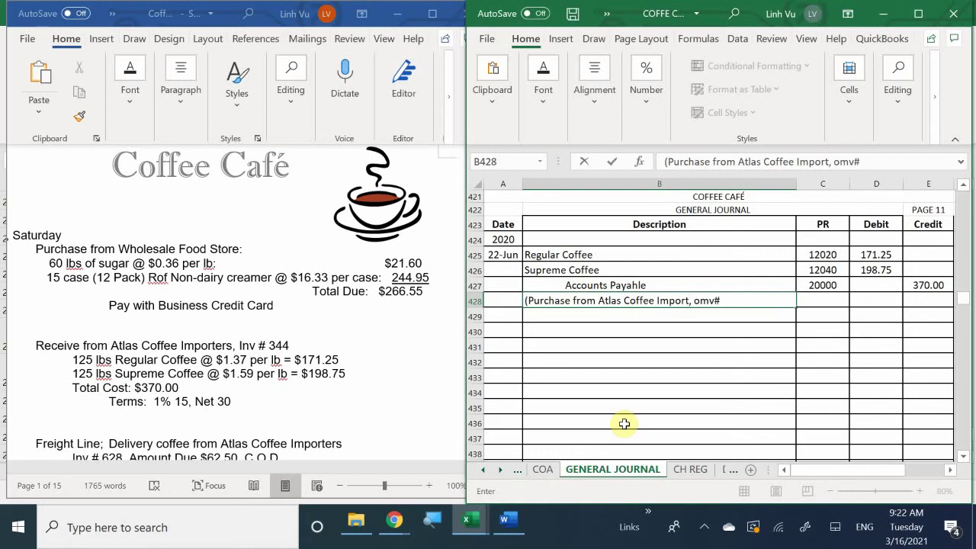
key(BackSpace)
key(BackSpace)
key(BackSpace)
key(BackSpace)
text(inv#344, 1)
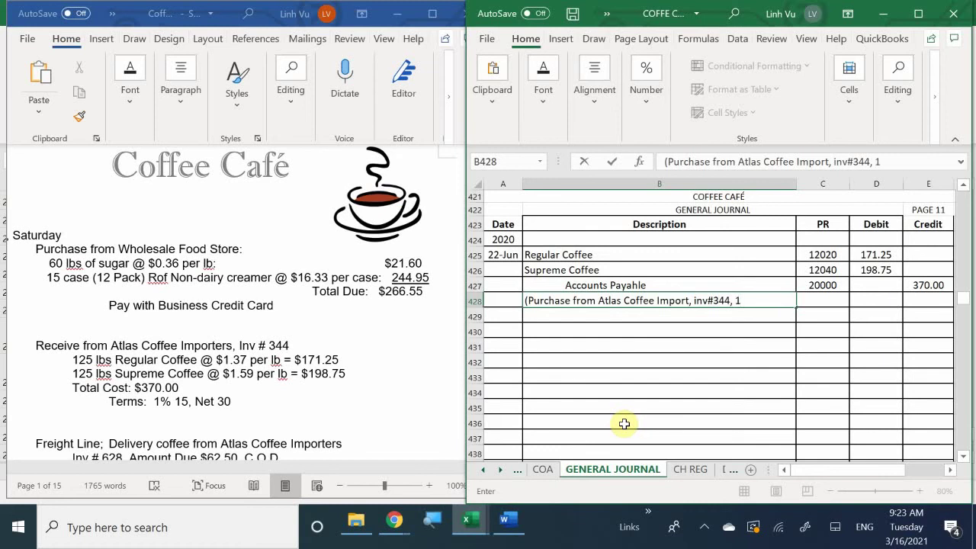
text(% 15 net 30)
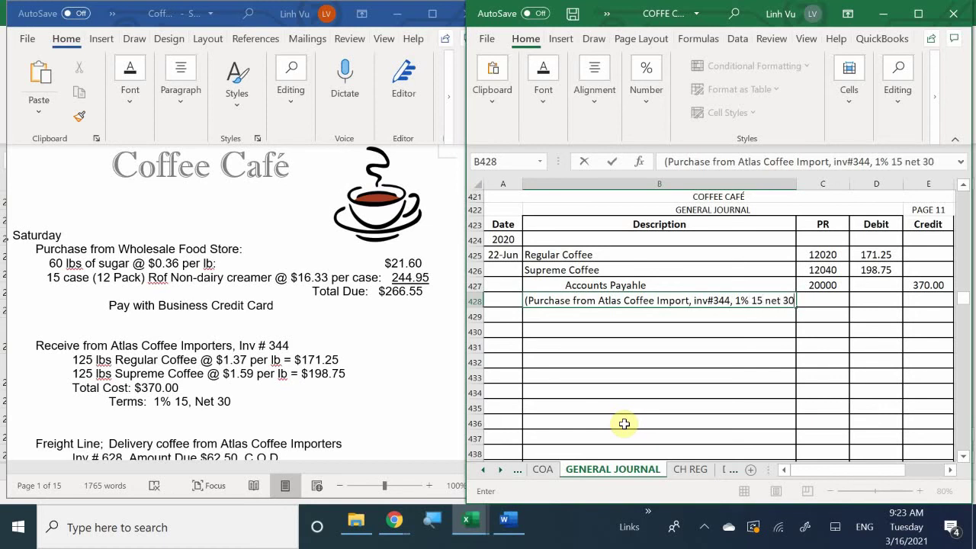
text())
key(Return)
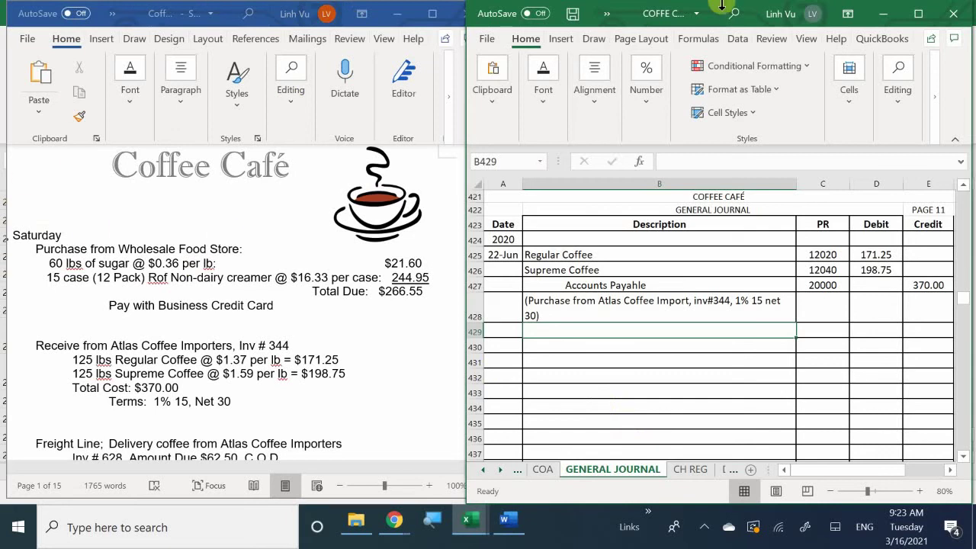
- Replace the word "Purchase" with "Received" in the explanation in B428
double_click(572, 301)
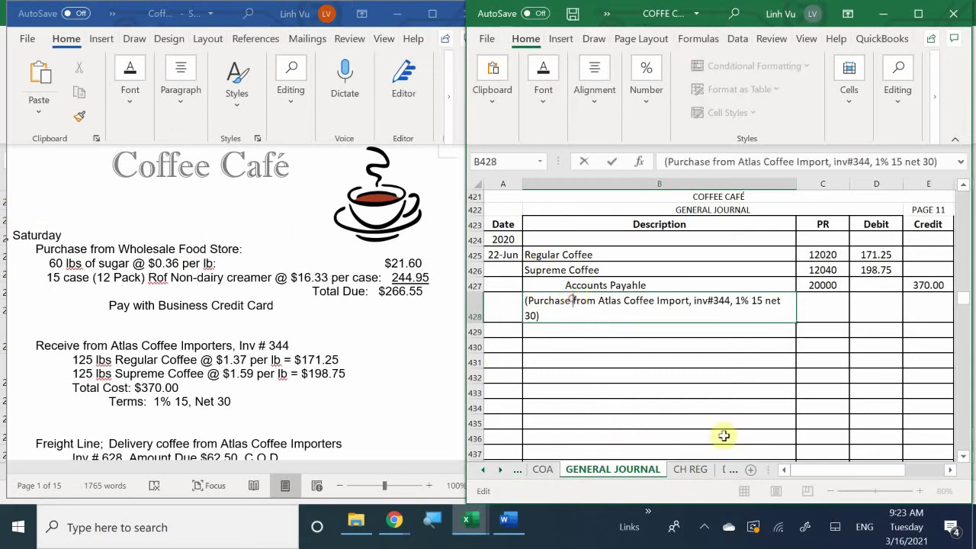
key(BackSpace)
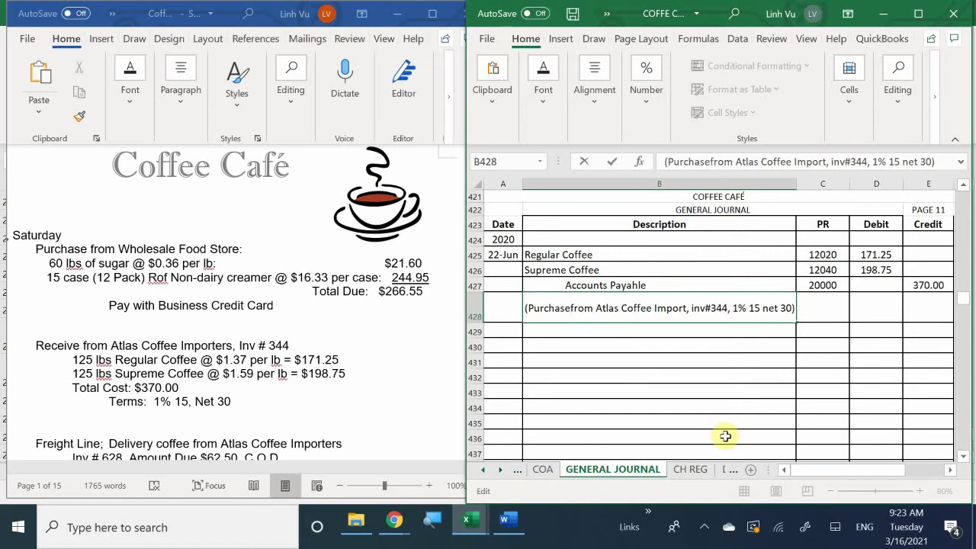
key(BackSpace)
key(BackSpace)
key(BackSpace)
key(BackSpace)
key(BackSpace)
key(BackSpace)
key(BackSpace)
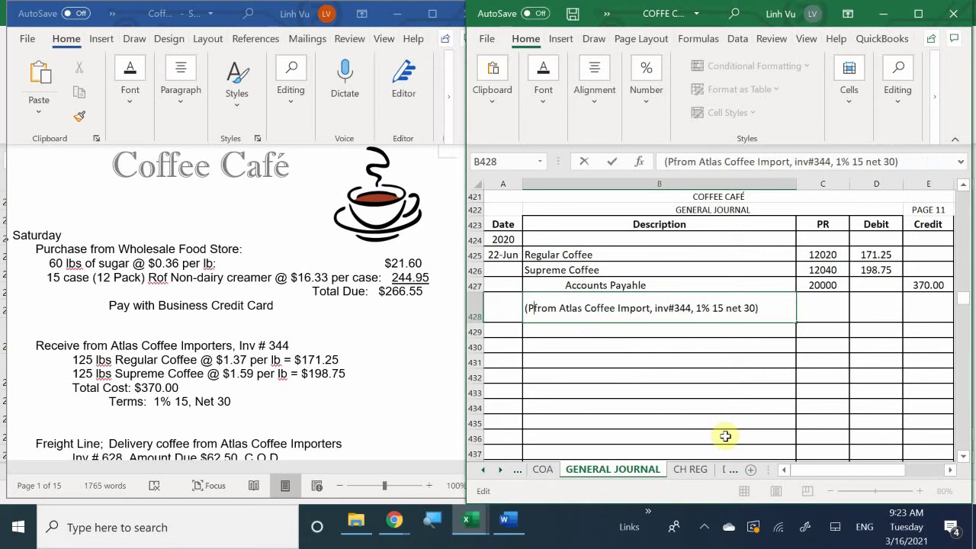
key(BackSpace)
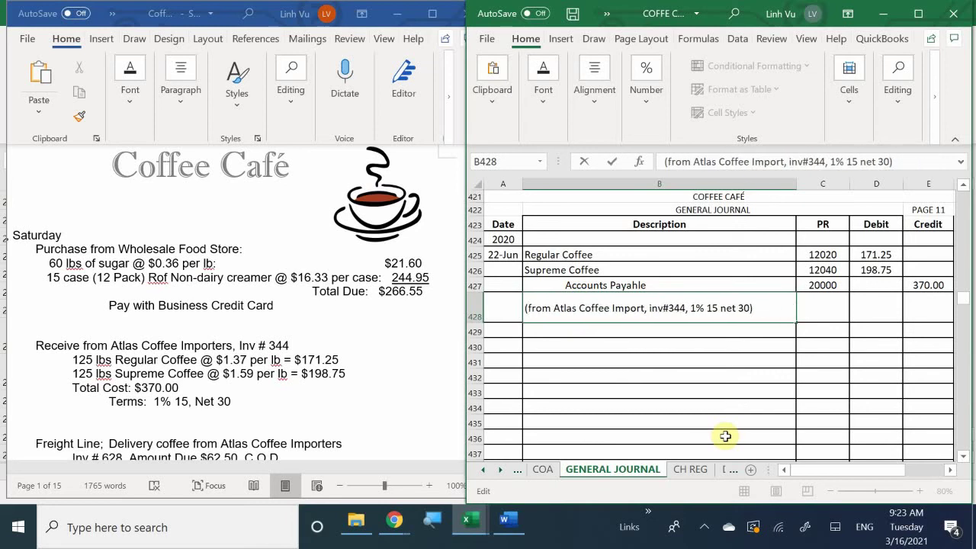
text(Rece)
text(ived)
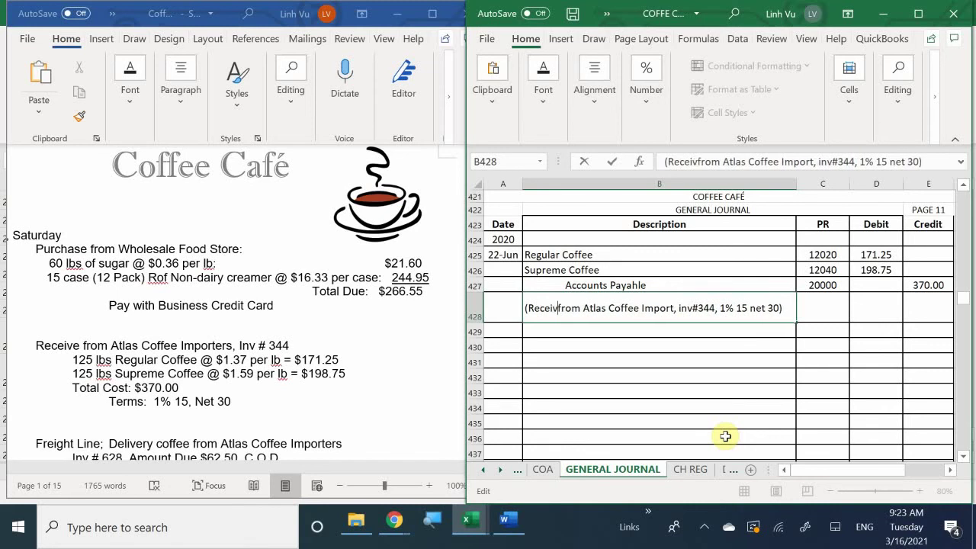
key(Return)
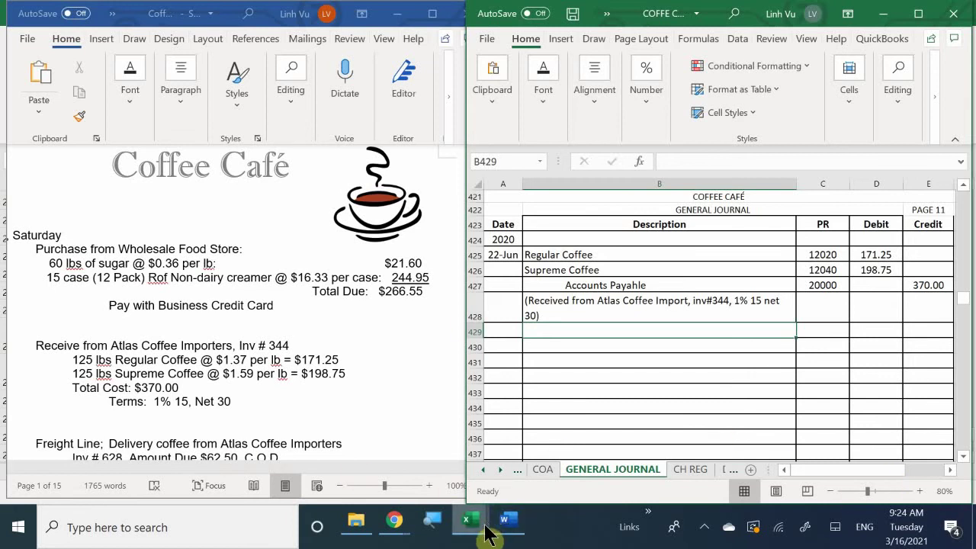
- Switch to the ledger workbook and find the Regular Coffee account, number 12020, on the ASSETS sheet
mouse_move(467, 520)
click(328, 457)
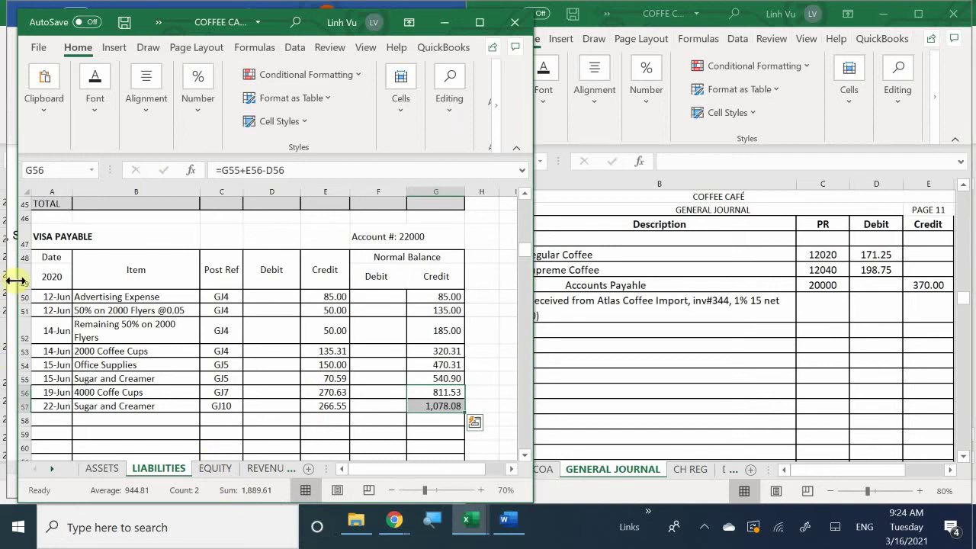
click(100, 466)
scroll(126, 385, up, 6)
scroll(127, 386, up, 5)
scroll(127, 386, down, 20)
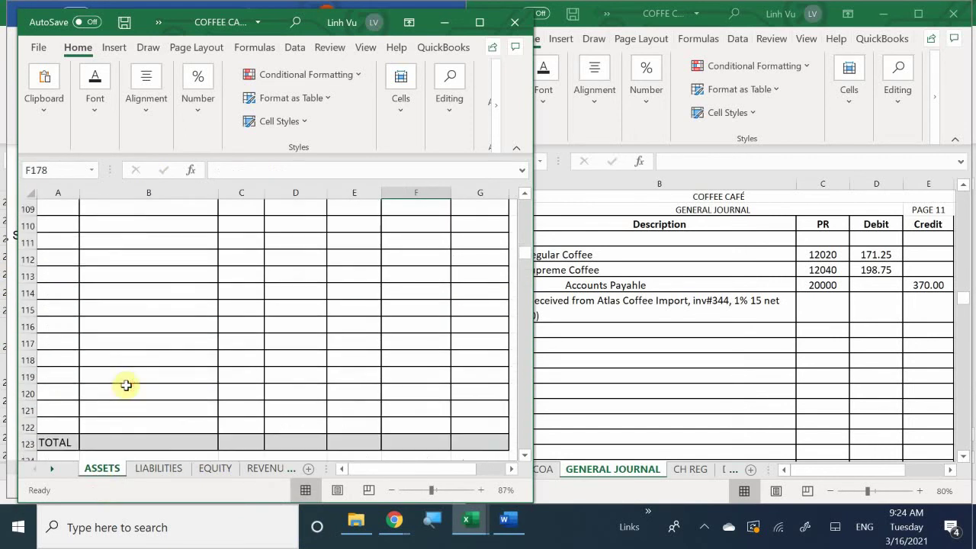
scroll(127, 385, down, 20)
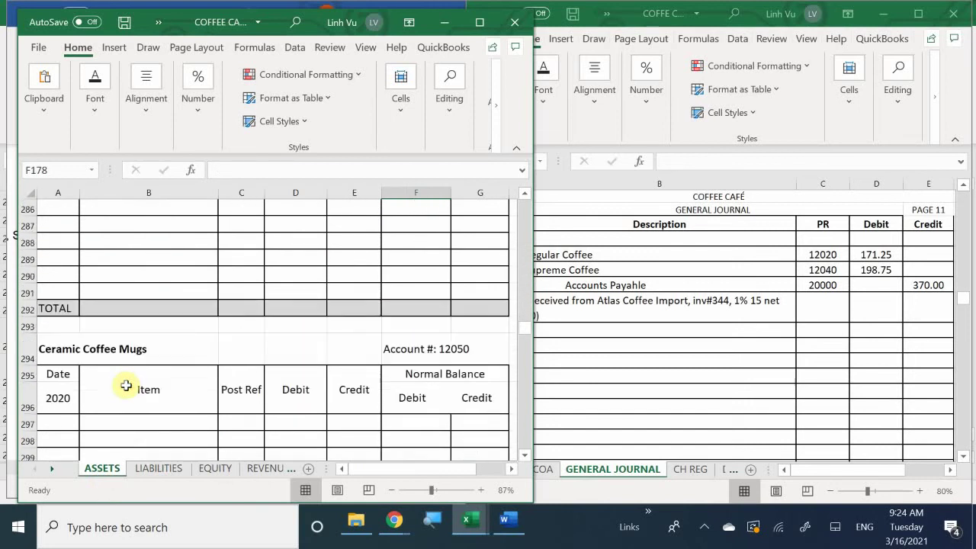
scroll(127, 386, down, 12)
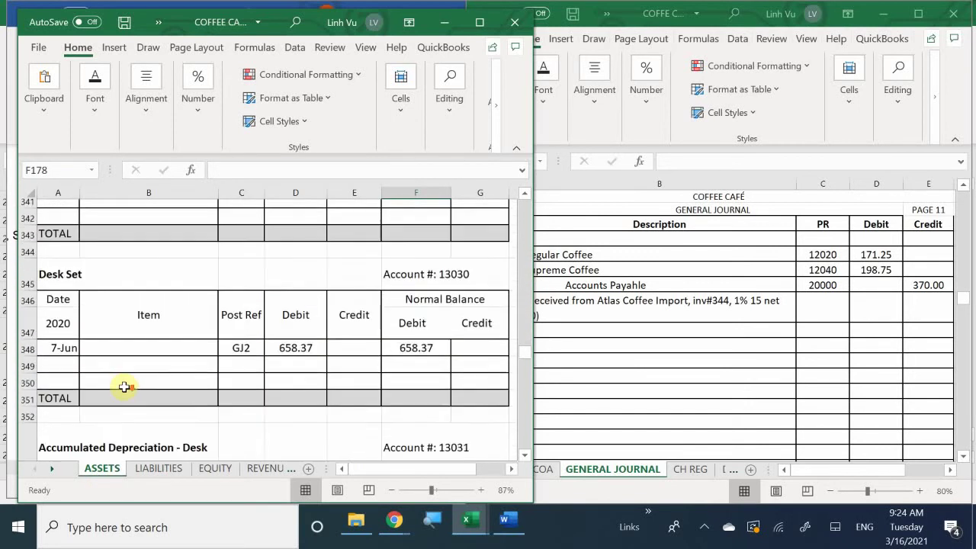
scroll(125, 386, up, 20)
scroll(122, 387, up, 17)
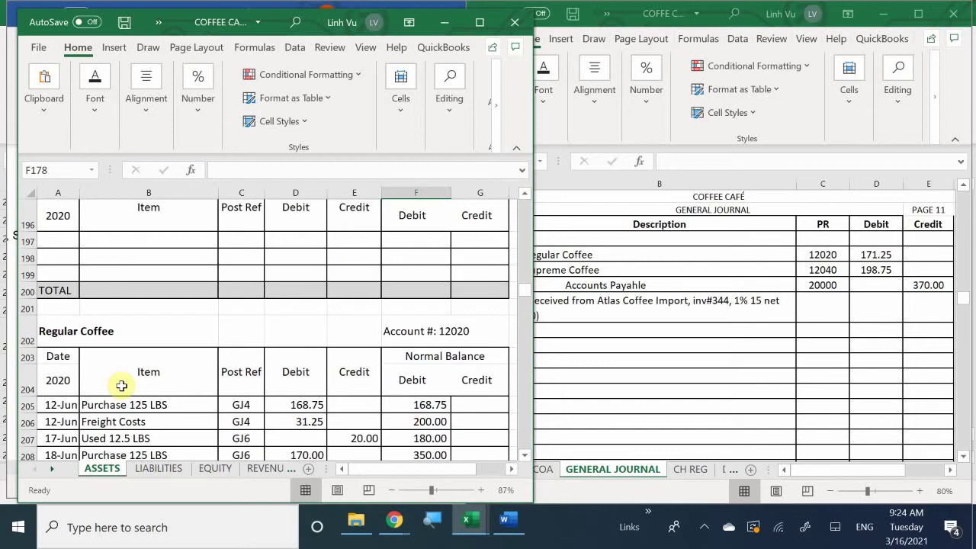
scroll(121, 385, down, 4)
- Enter the date 6/22 in A217, the first empty row of the Regular Coffee ledger
click(58, 358)
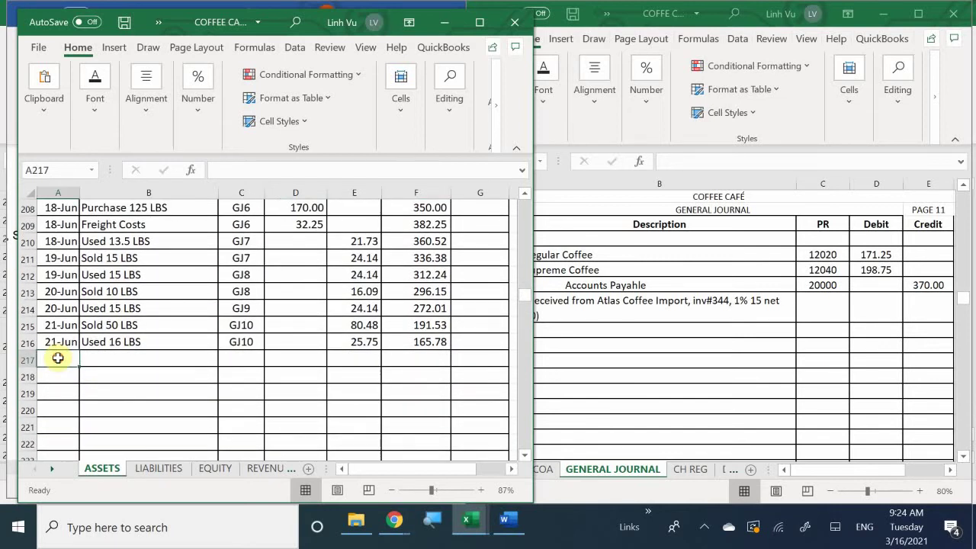
text(6/2)
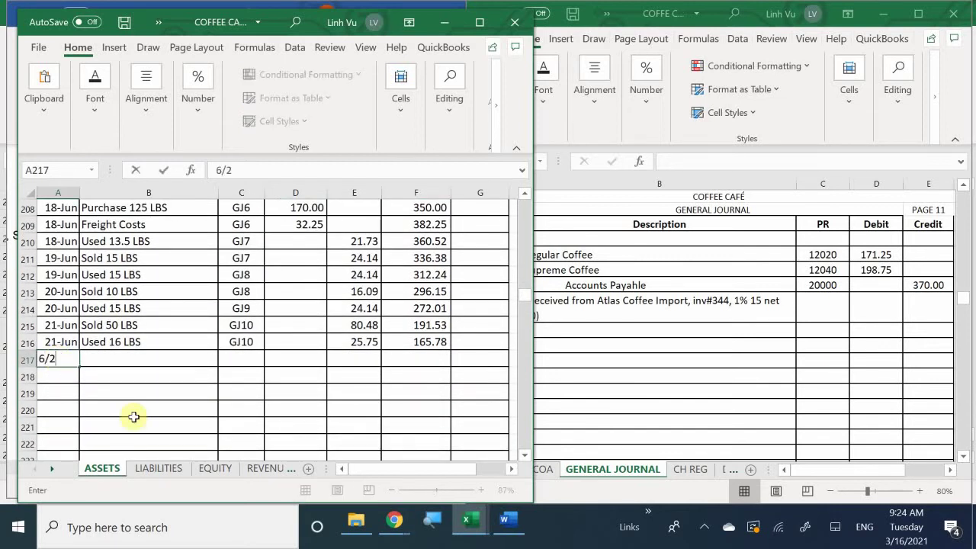
text(2)
key(Return)
- Fill the item in B217 with a reference to B208, the earlier "Purchase 125 LBS" entry
key(Right)
key(Up)
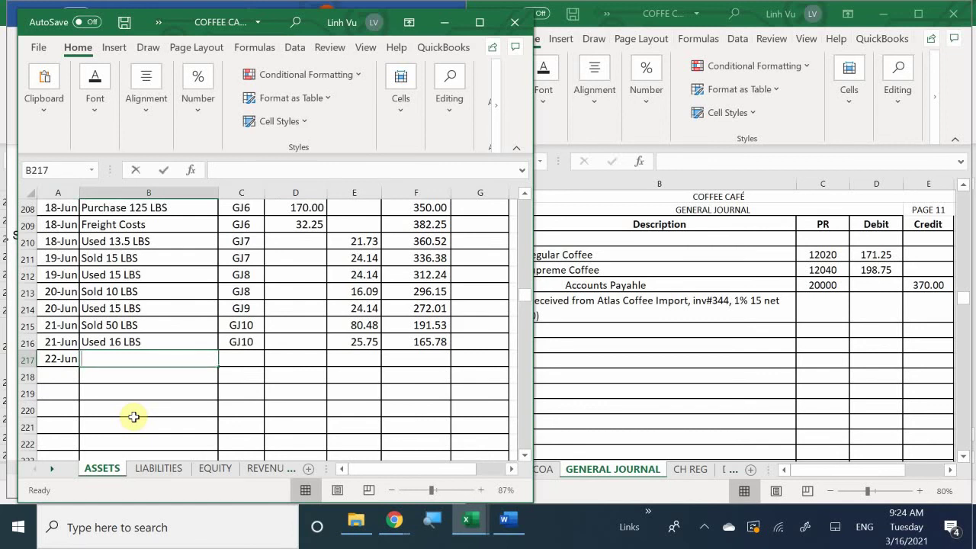
text(=)
key(Up)
key(Up)
key(Up)
key(Up)
key(Up)
key(Up)
key(Up)
key(Up)
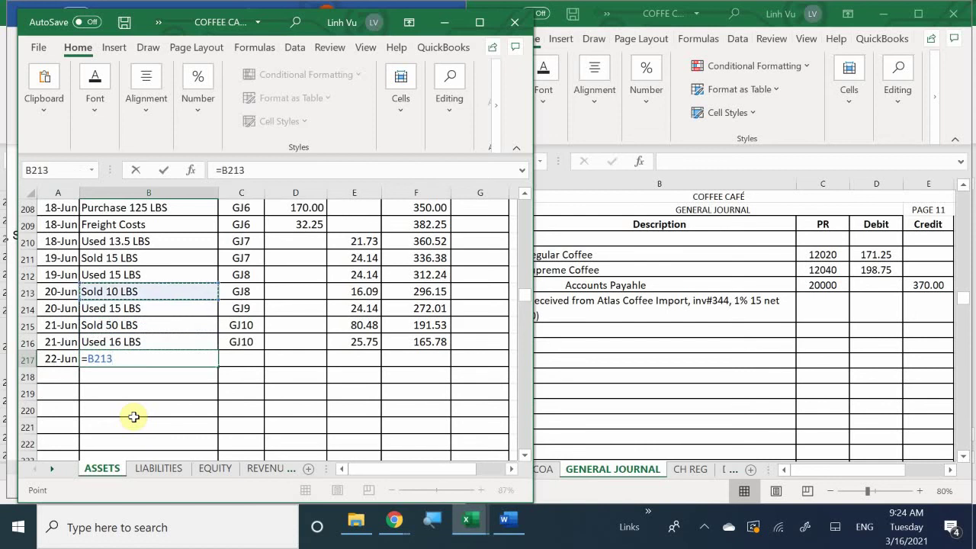
key(Up)
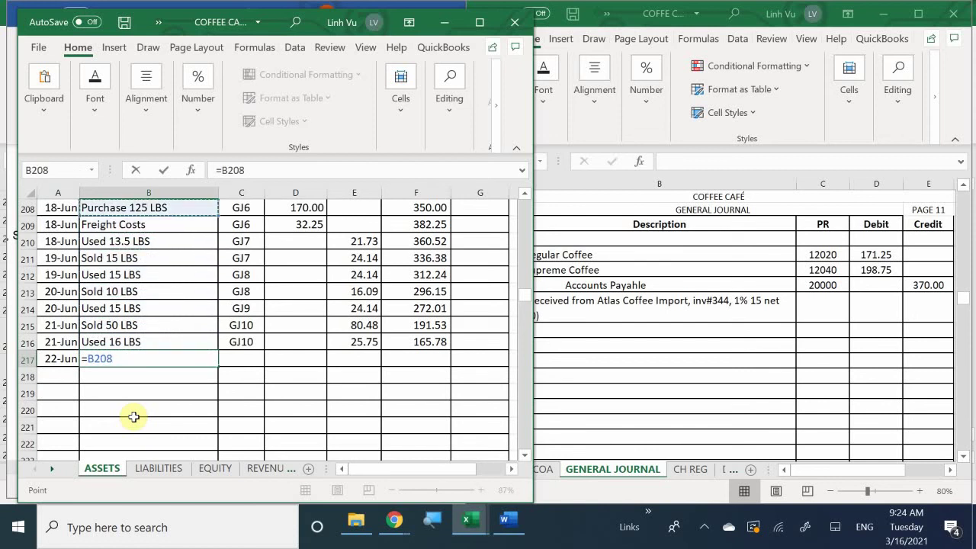
key(Return)
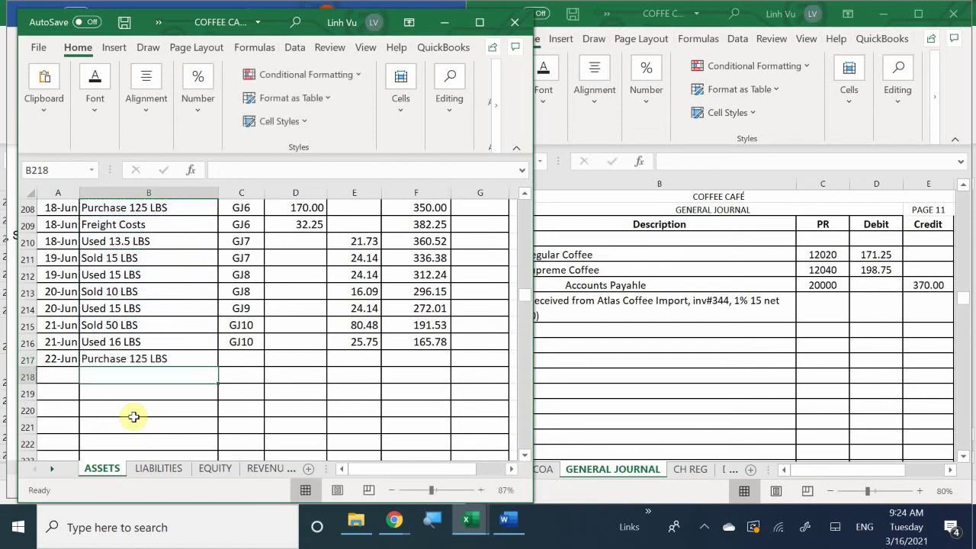
- Fill the post reference in C217 with a reference to the GJ10 cell directly above it
key(Up)
key(Right)
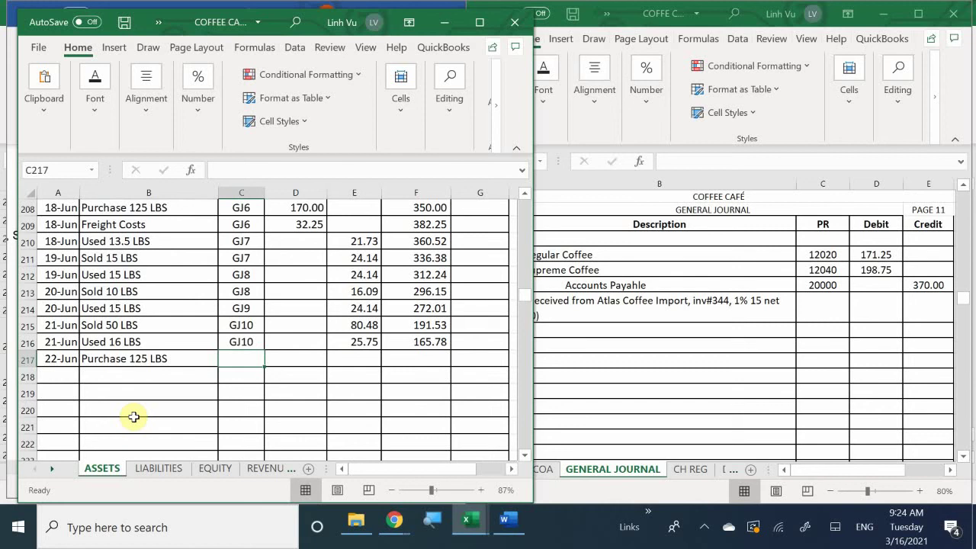
text(=)
key(Up)
key(Return)
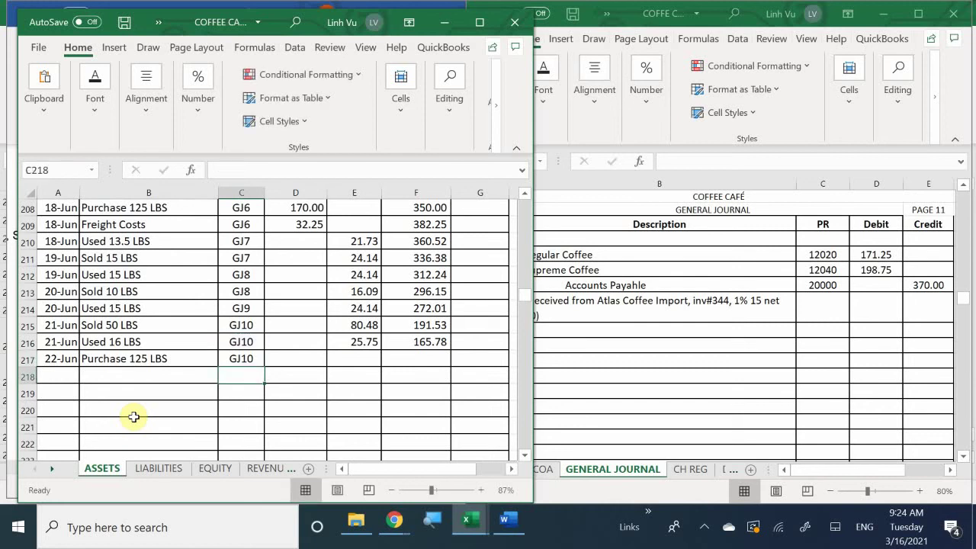
- Enter 171.25 in credit cell E217 of the 22-Jun Regular Coffee row
key(Up)
key(Right)
key(Right)
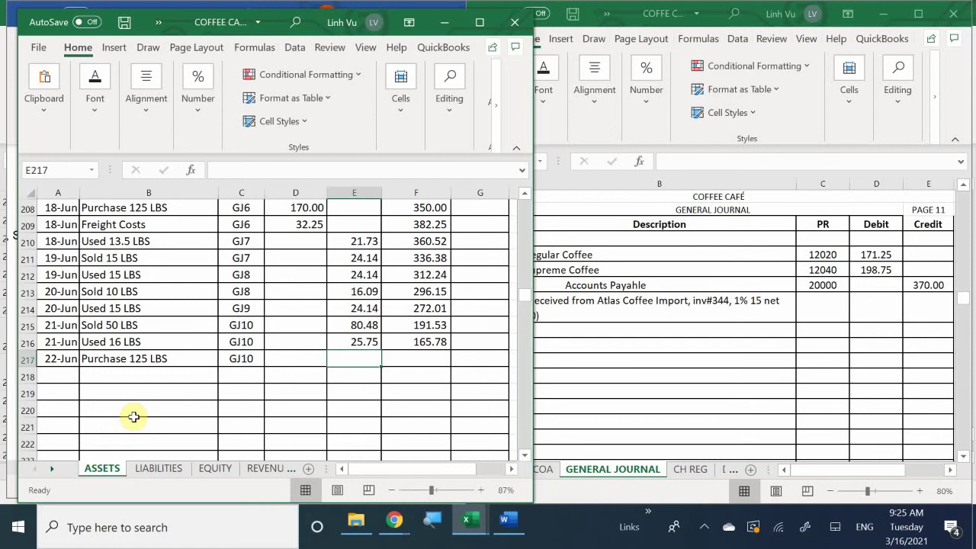
text(171.25)
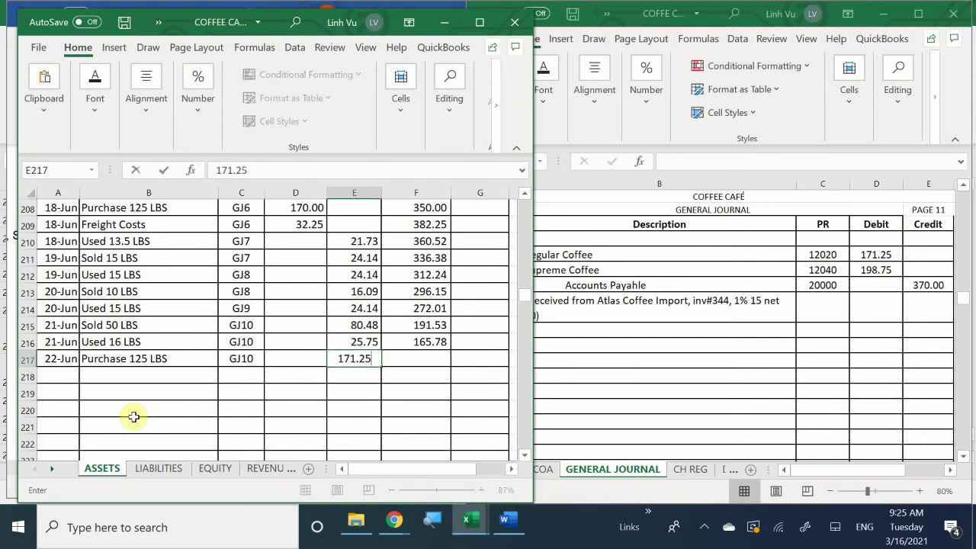
key(Return)
- Extend the running balance formula from F216 down to F217 in the Regular Coffee ledger
key(Right)
key(Up)
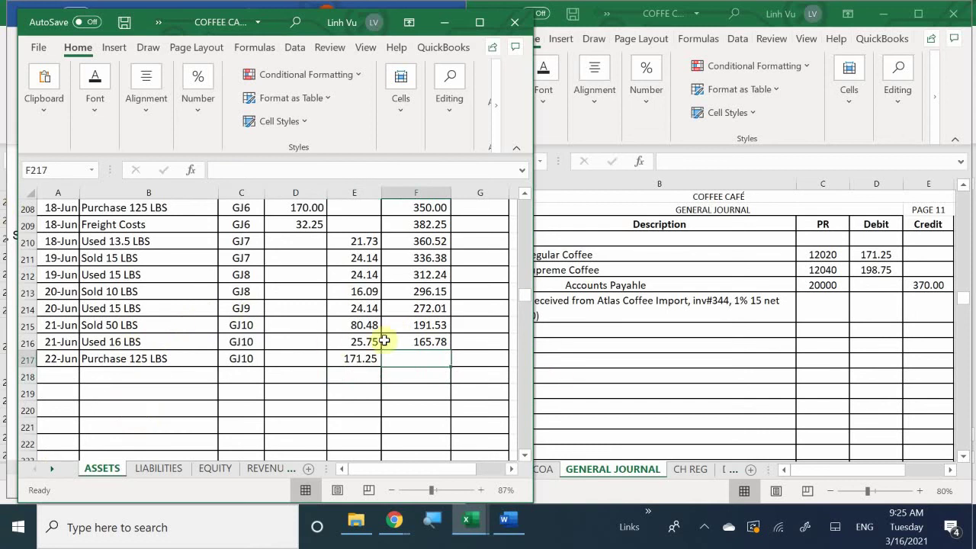
click(413, 339)
drag(449, 350, 447, 364)
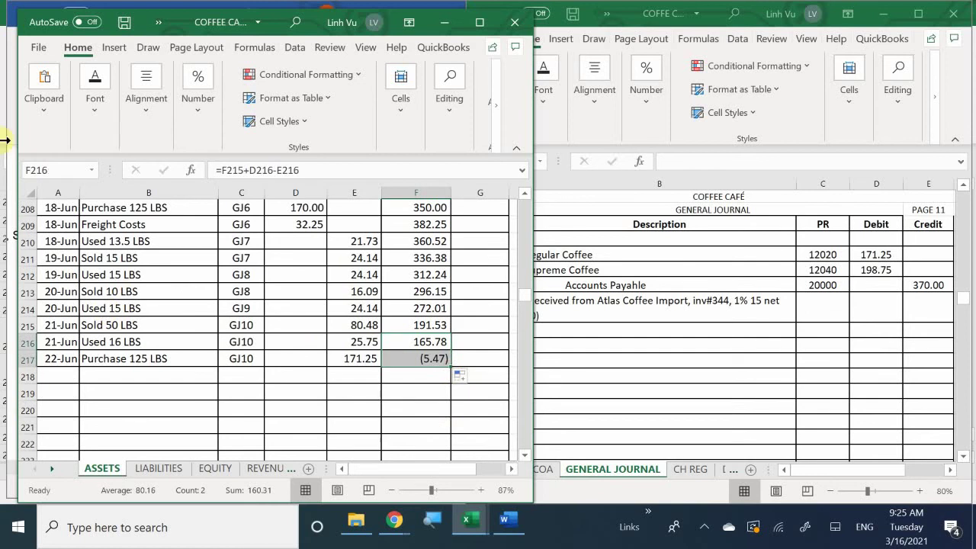
- Replace the post reference formula in C217 with GJ11
double_click(251, 359)
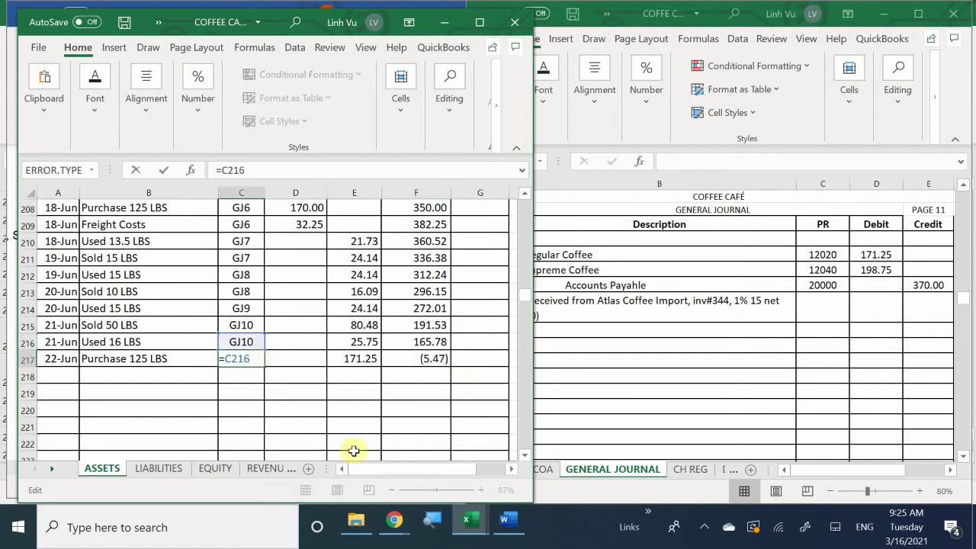
key(BackSpace)
key(BackSpace)
key(BackSpace)
key(BackSpace)
key(BackSpace)
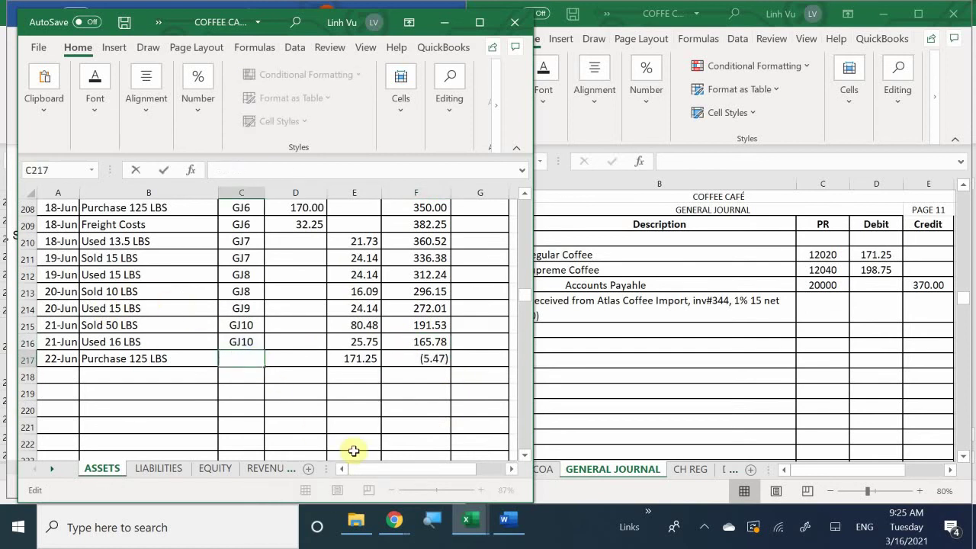
text(GJ11)
key(Return)
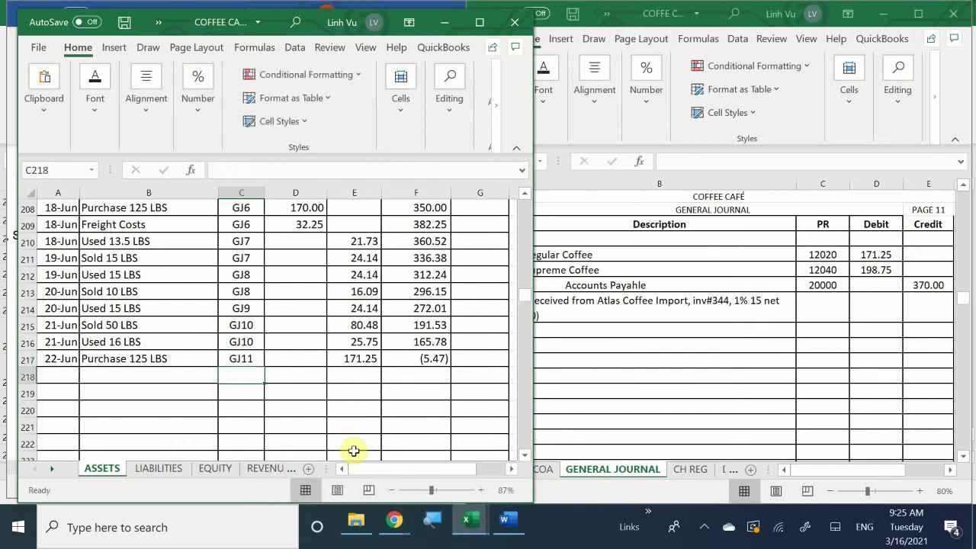
- Clear the credit amount in E217 and enter 171.25 as the debit in D217
key(Right)
key(Right)
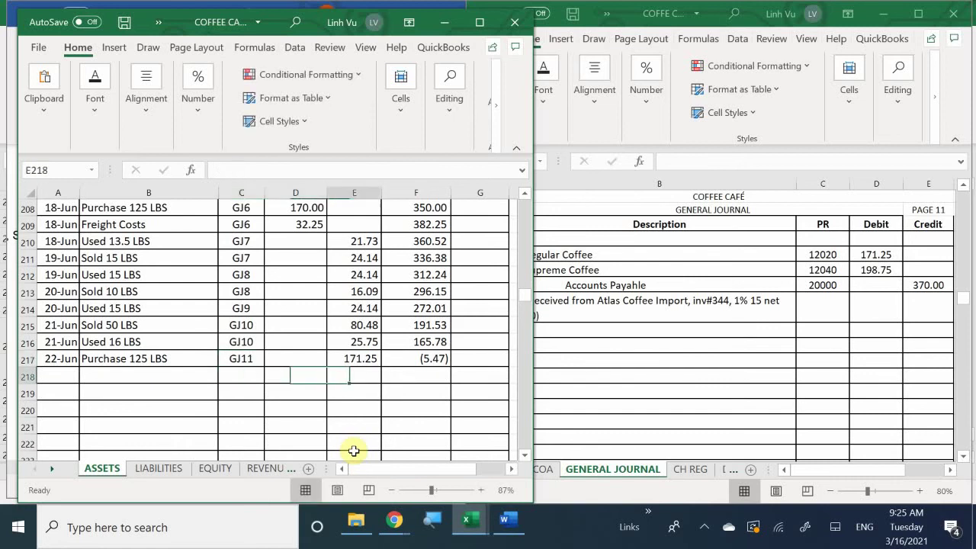
key(Up)
key(Right)
key(Left)
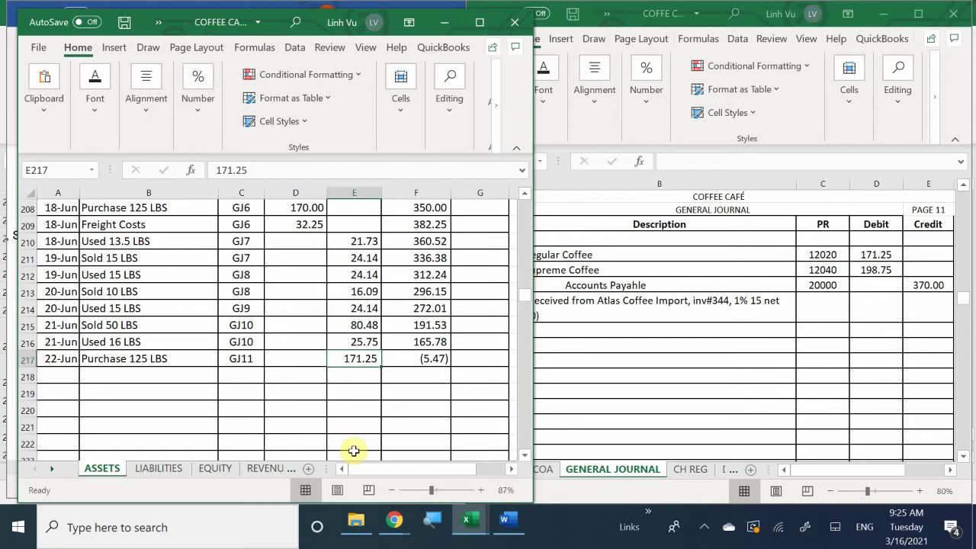
key(Delete)
key(Left)
text(171)
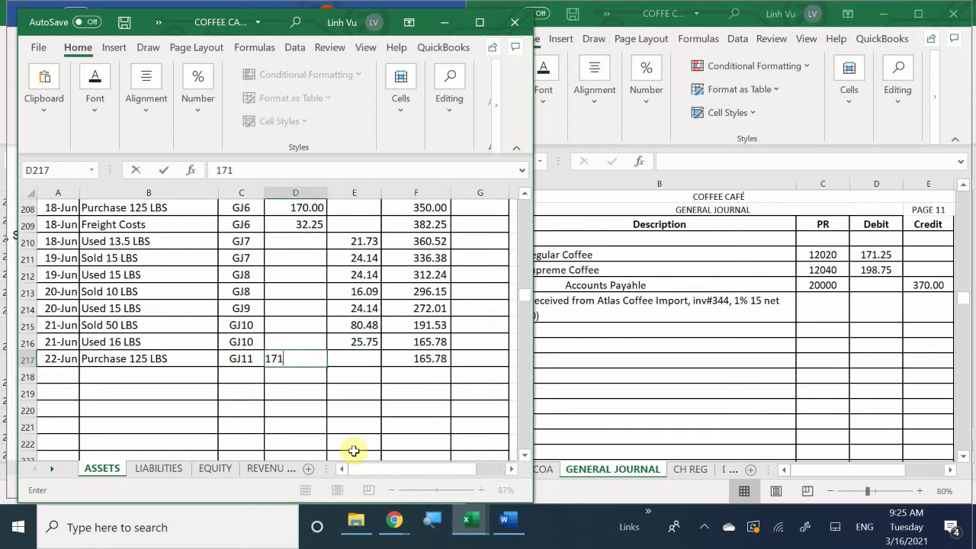
text(.25)
key(Return)
key(Right)
key(Up)
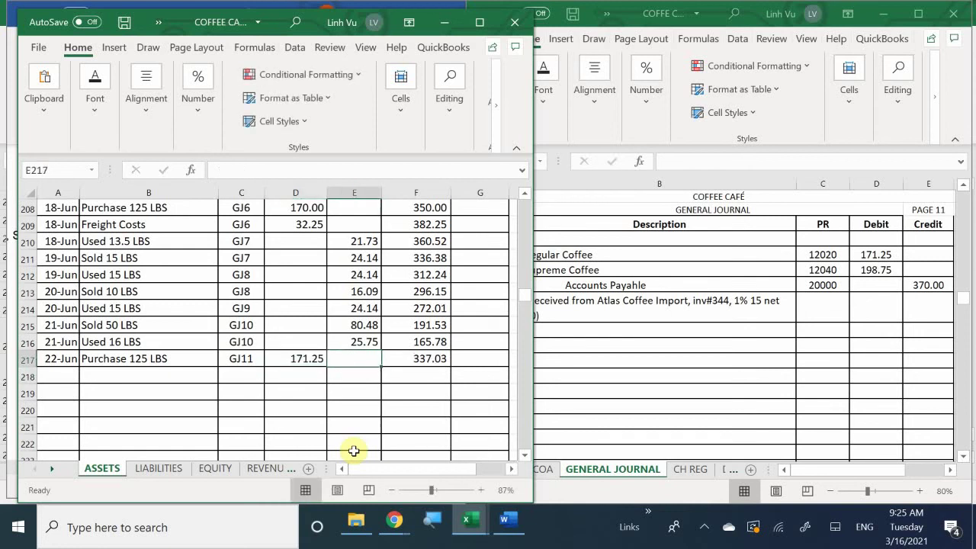
key(Right)
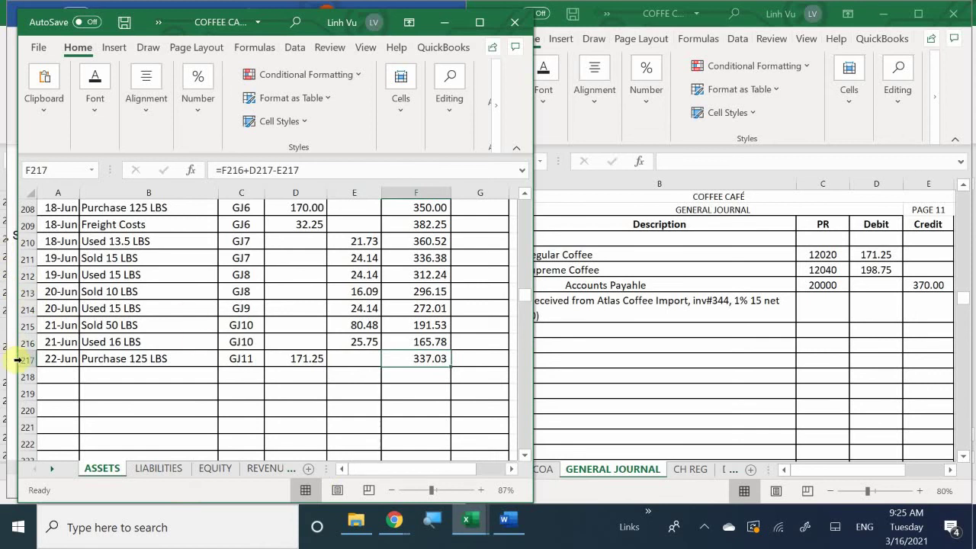
- Find the Supreme Coffee account, number 12040, and enter the date 6/22 in A262, its first empty row
scroll(122, 406, down, 10)
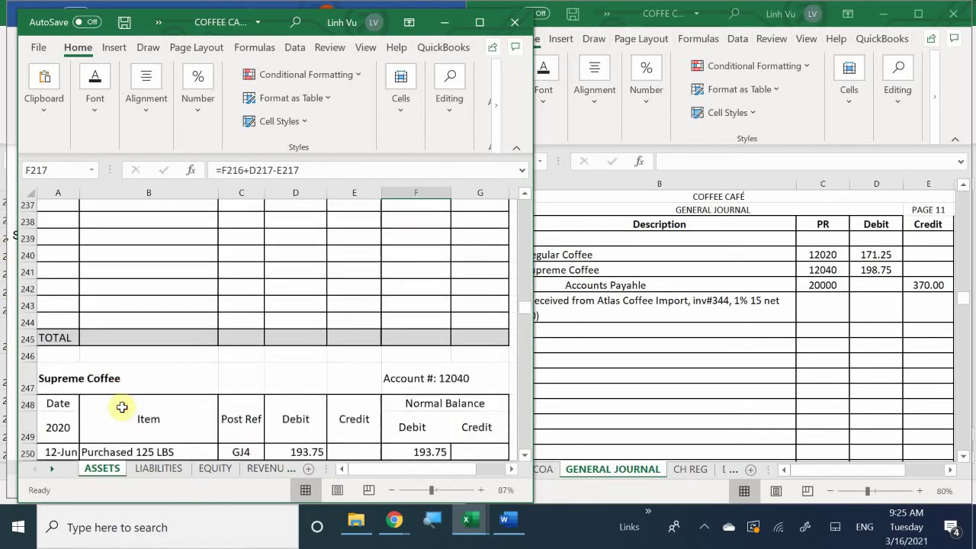
scroll(121, 407, down, 3)
scroll(122, 406, down, 3)
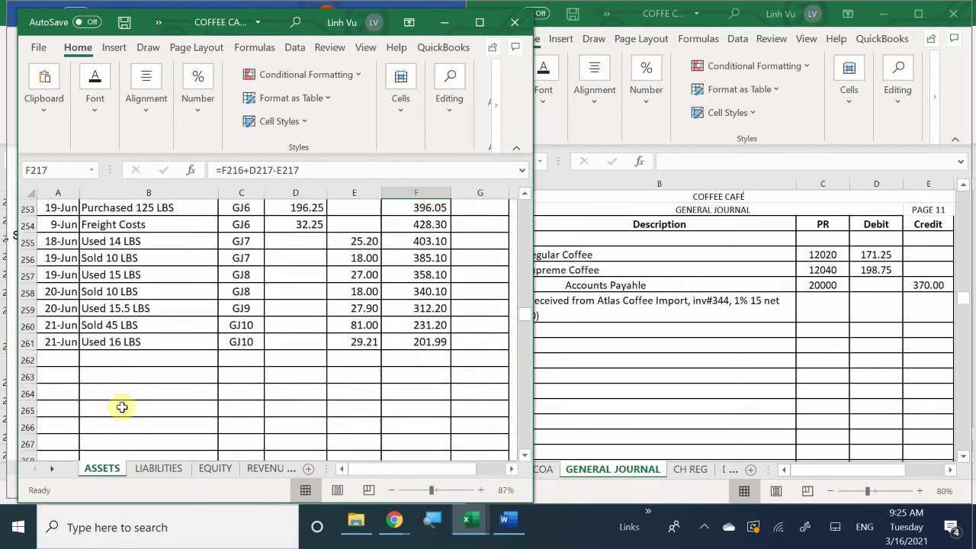
scroll(61, 313, up, 1)
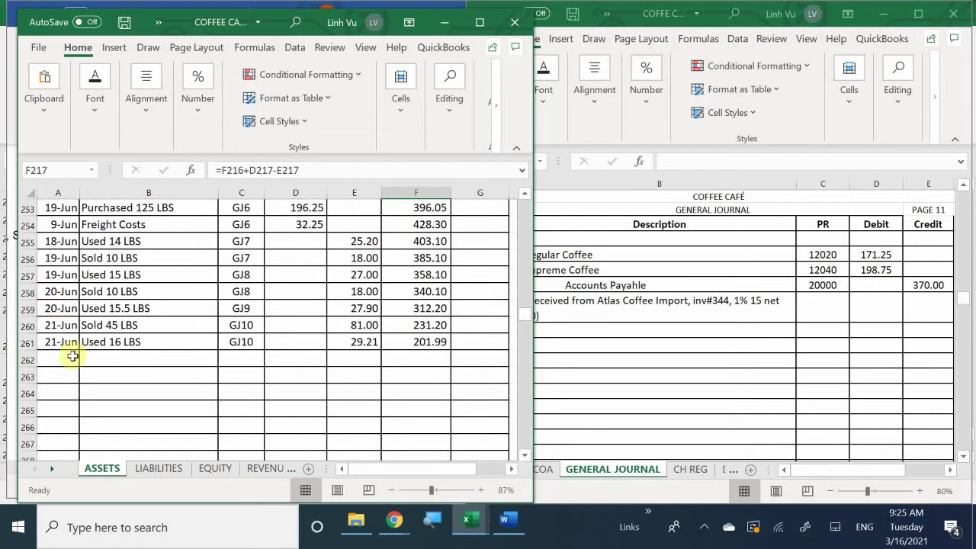
click(67, 358)
text(6/22)
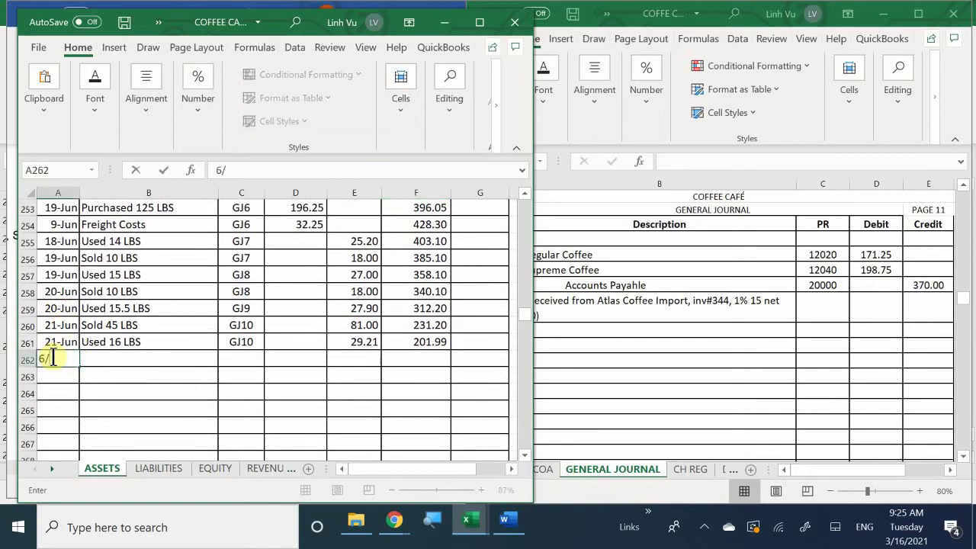
key(Return)
- Fill the item in B262 with a reference to B253, the earlier "Purchased 125 LBS" entry
key(Right)
key(Up)
text(=)
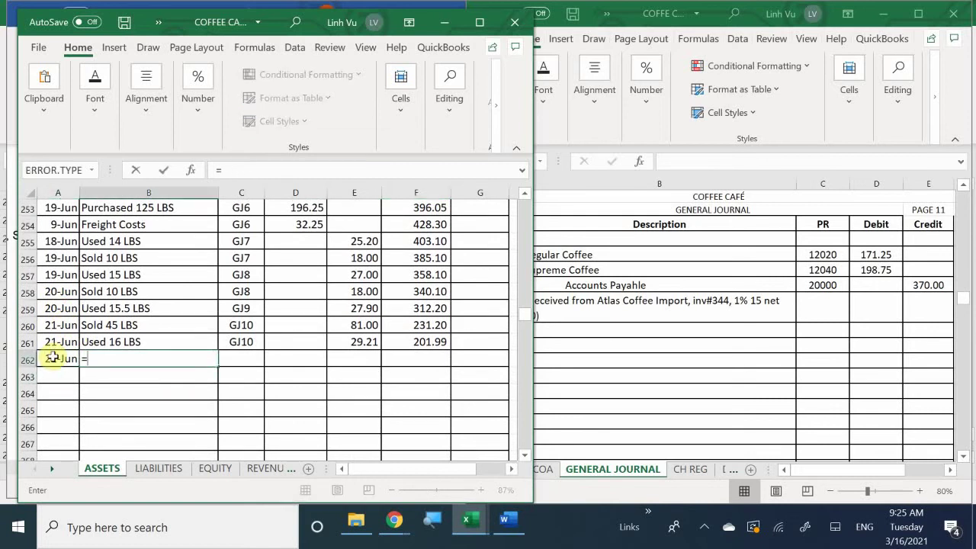
key(Up)
key(Up)
key(Up)
key(Up)
key(Up)
key(Up)
key(Up)
key(Up)
key(Up)
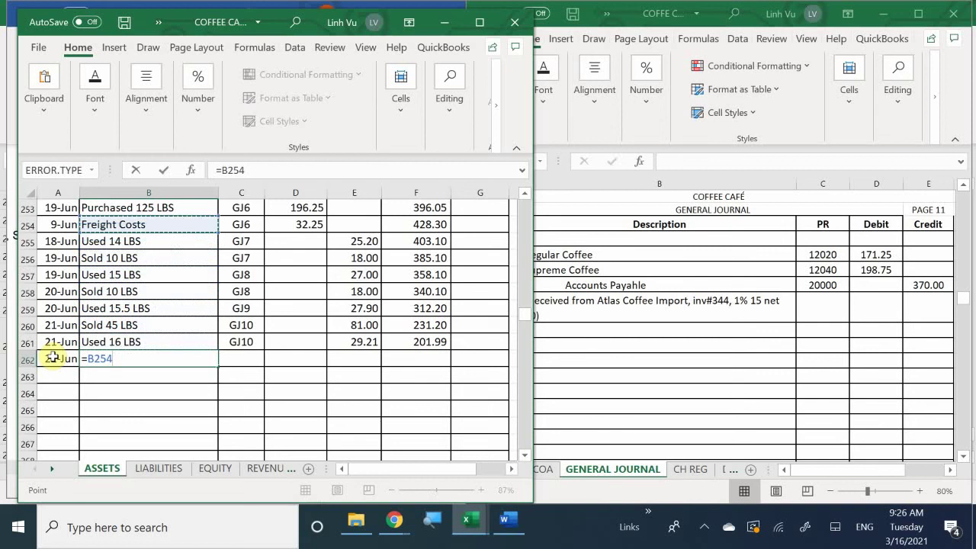
key(Return)
- Enter the post reference GJ11 in C262 of the Supreme Coffee ledger
key(Right)
key(Up)
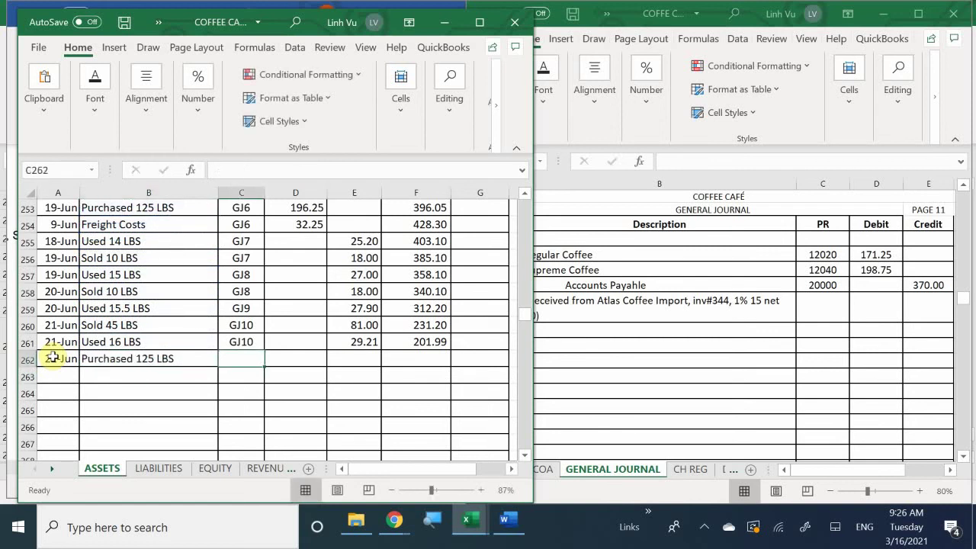
text(ZG)
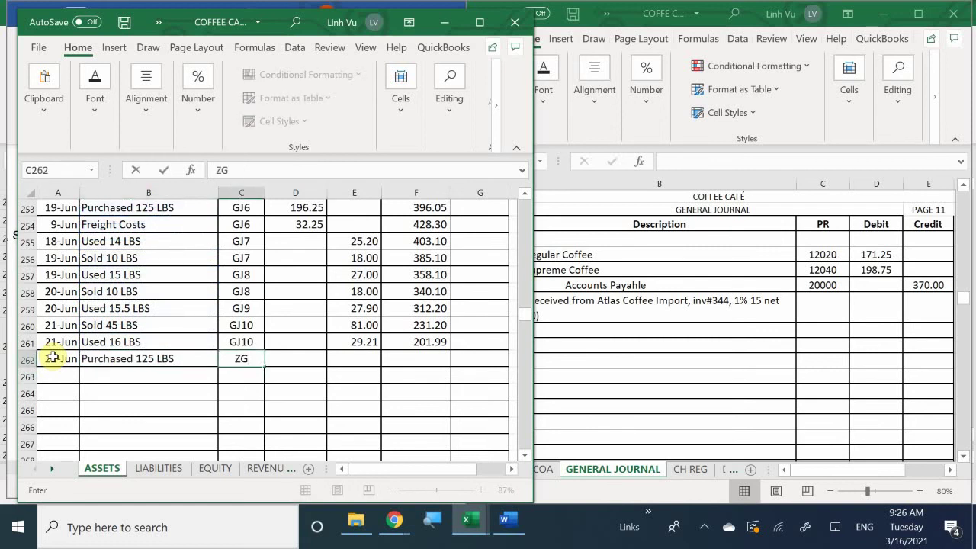
key(BackSpace)
key(BackSpace)
text(GJ11)
key(Return)
- Enter 198.75 as the debit in D262 and extend the running balance formula from F261 to F262
key(Right)
key(Right)
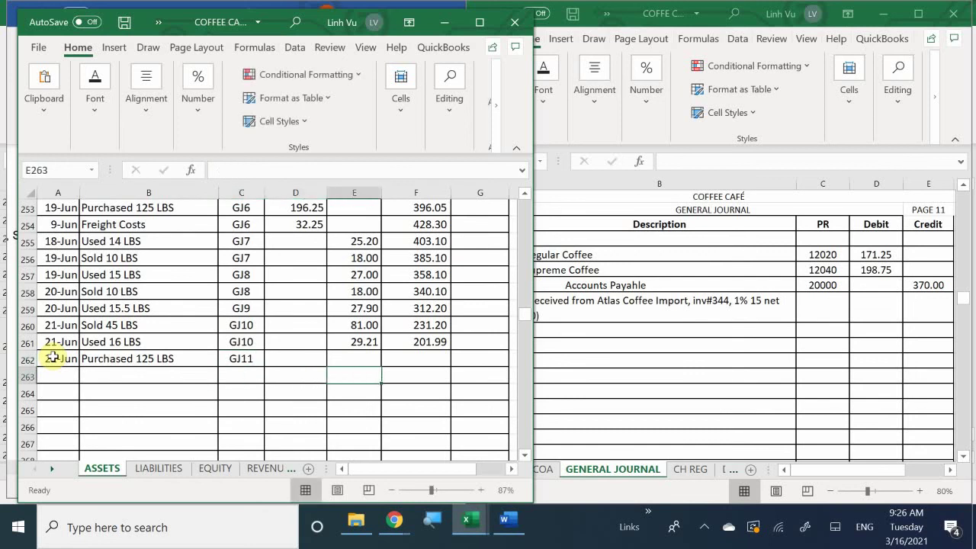
key(Up)
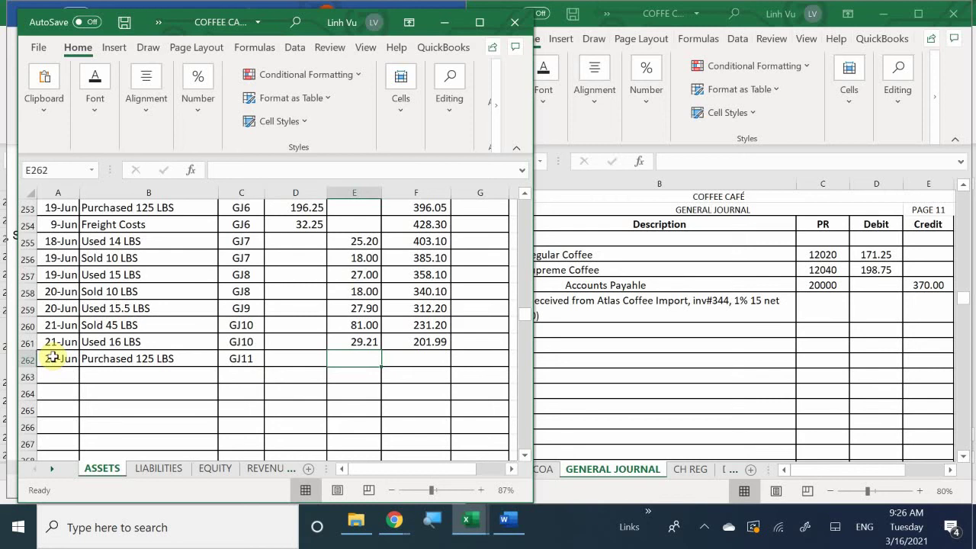
text(190)
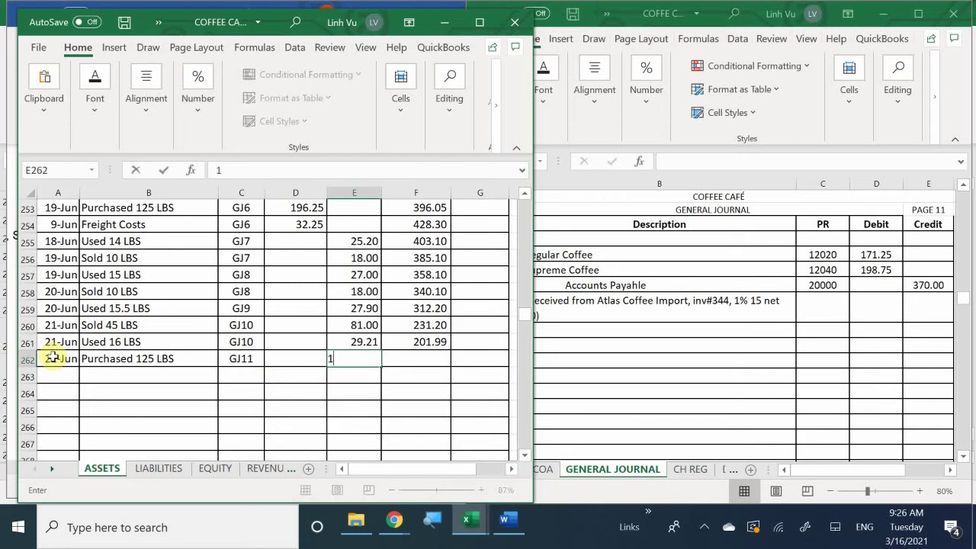
key(BackSpace)
key(Escape)
key(Left)
text(198.75)
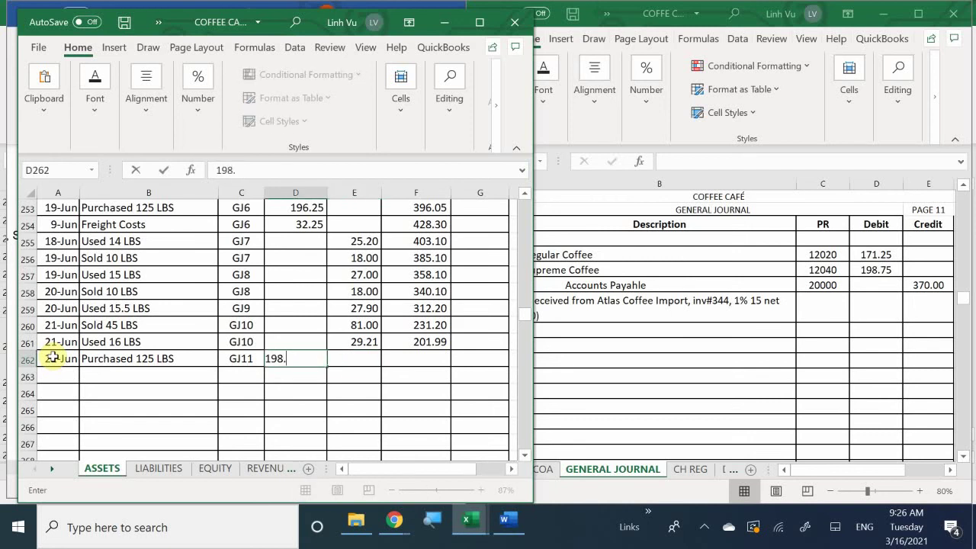
key(Return)
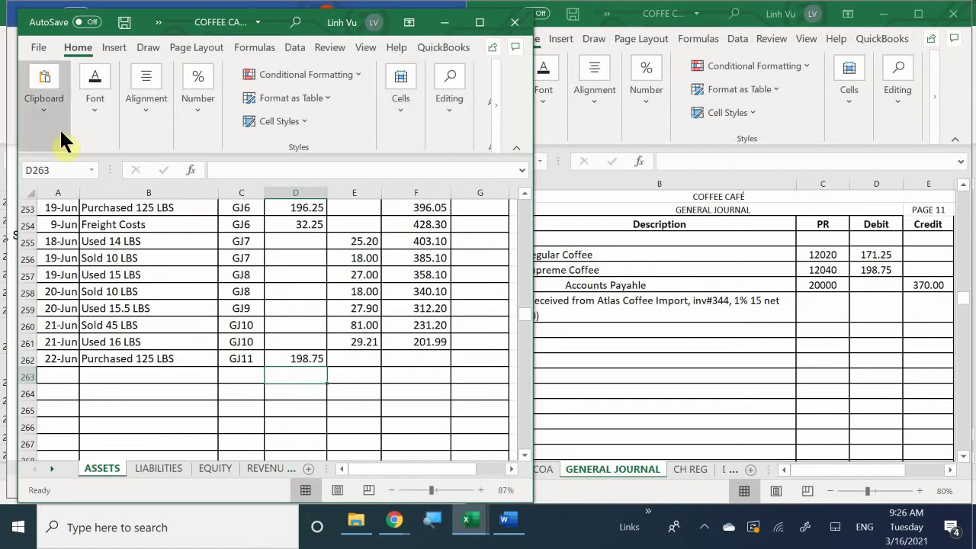
click(408, 343)
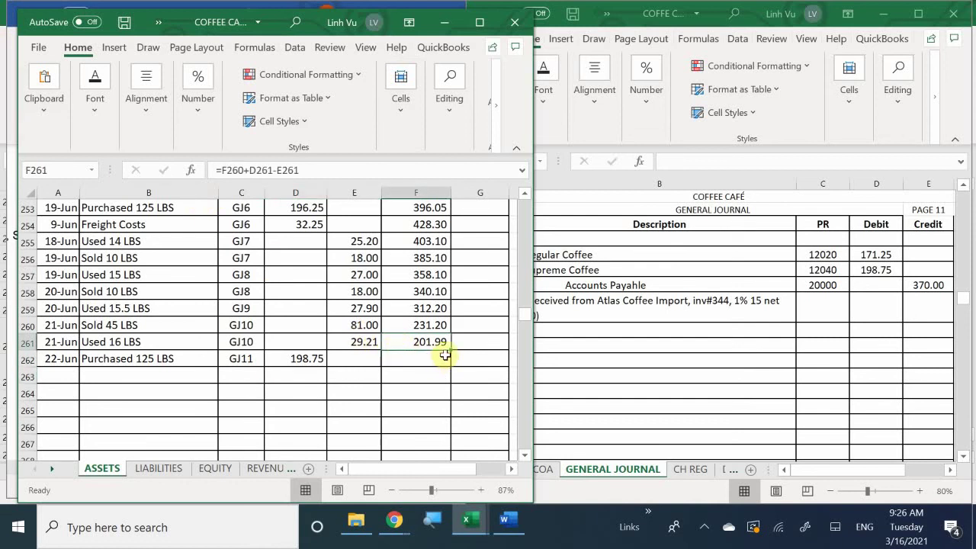
drag(449, 350, 451, 365)
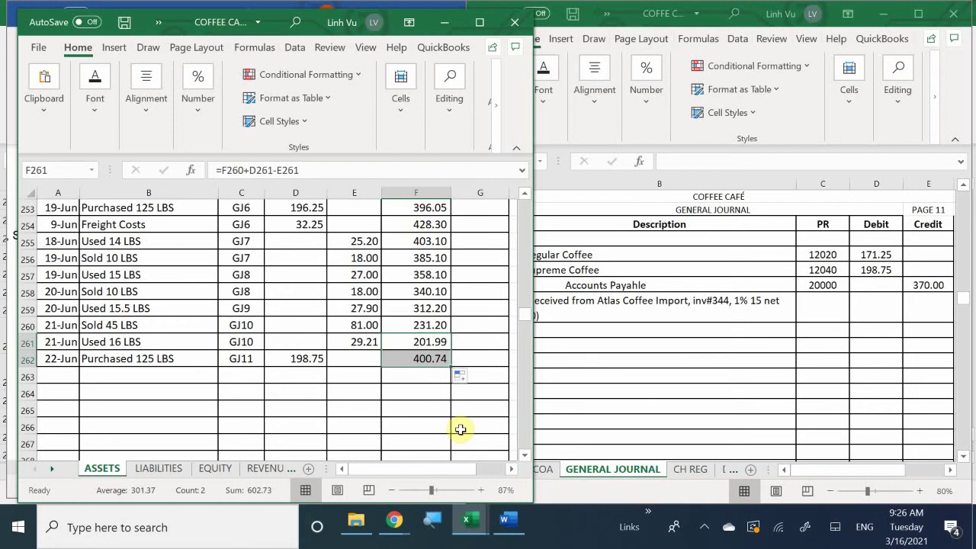
- Enter the date 6/22 in A25, the first empty row of the Accounts Payable ledger on the LIABILITIES sheet
click(150, 466)
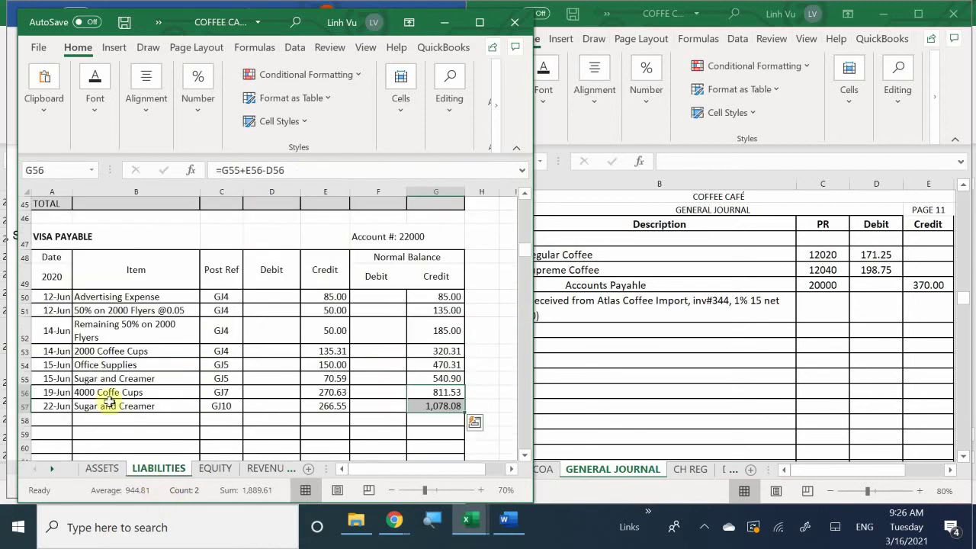
scroll(109, 402, up, 15)
scroll(43, 331, down, 5)
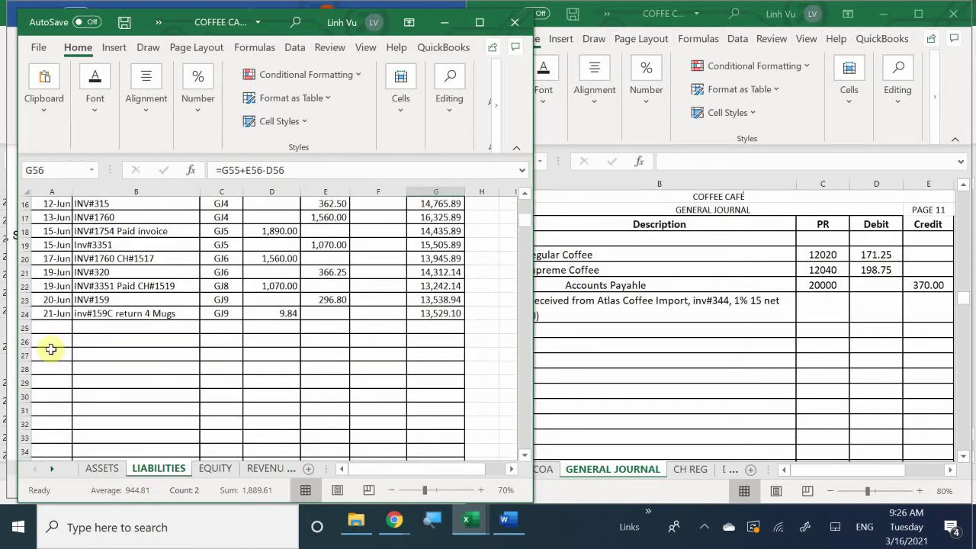
click(56, 330)
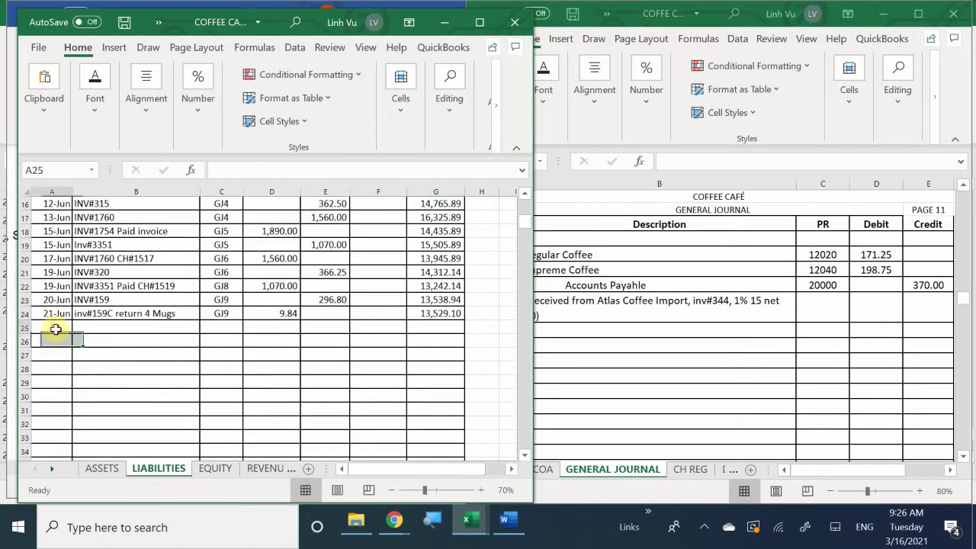
text(6/)
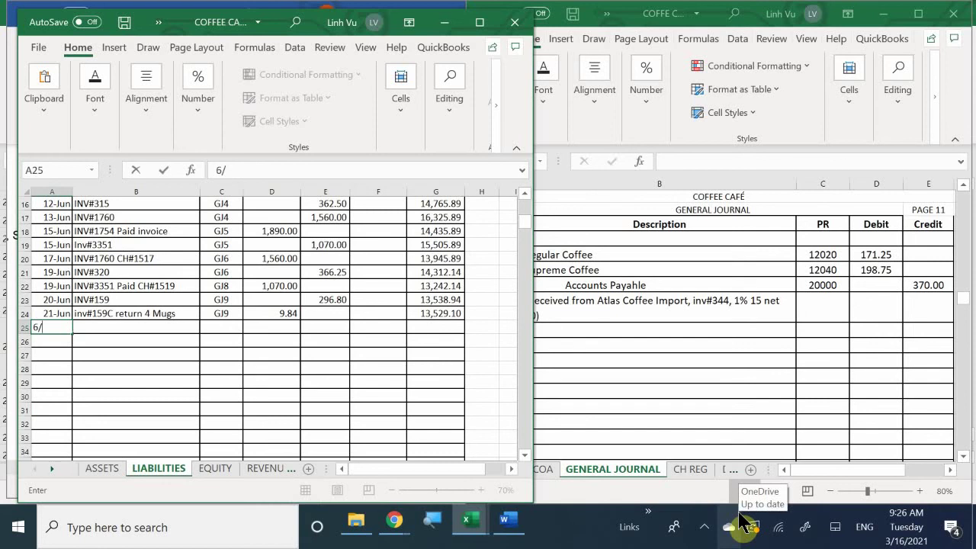
text(22-Jun)
key(Tab)
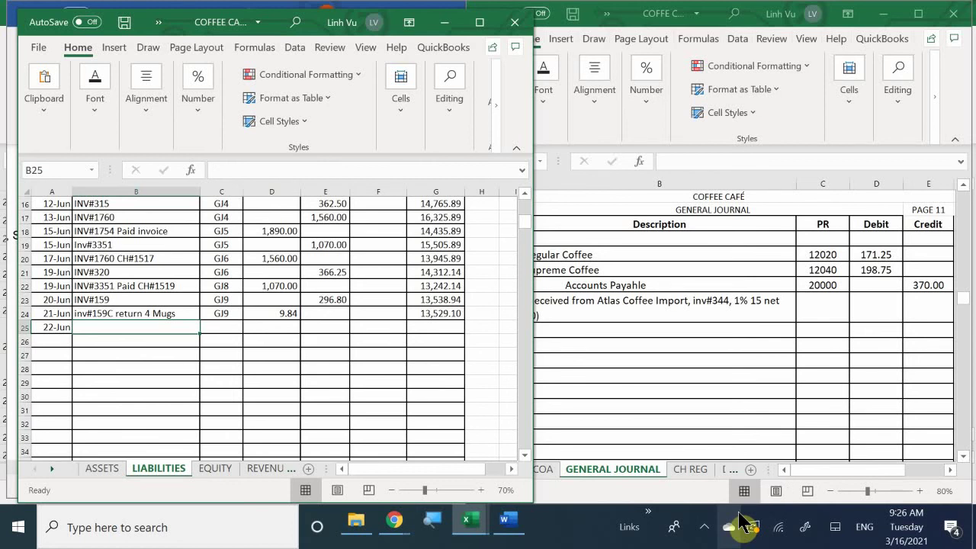
- Enter the item "Imv#344" in B25 and the post reference GJ11 in C25
text(I)
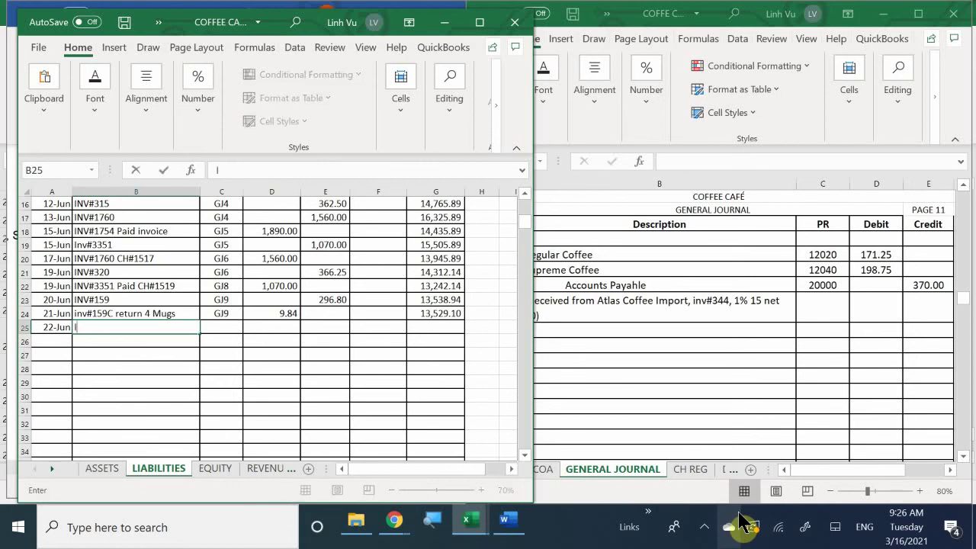
text(mv#344)
key(Tab)
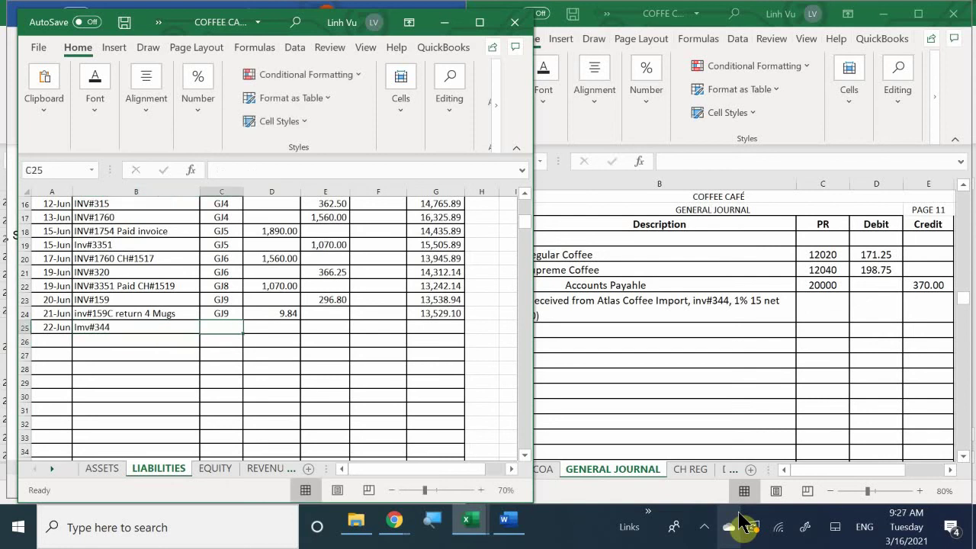
text(GJ11)
key(Return)
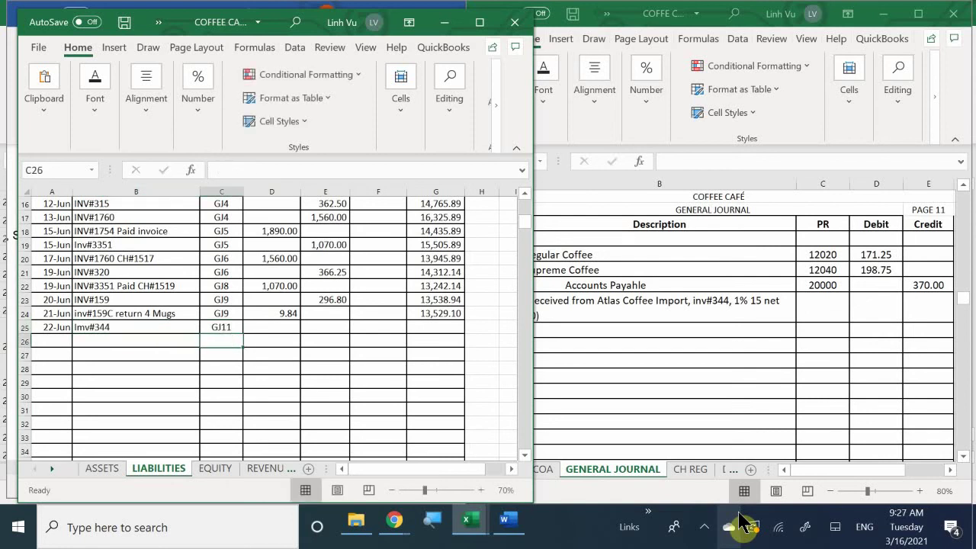
- Enter 370 as the credit in E25 of the Accounts Payable ledger and extend the running balance formula from G24 to G25
key(Up)
key(Right)
key(Right)
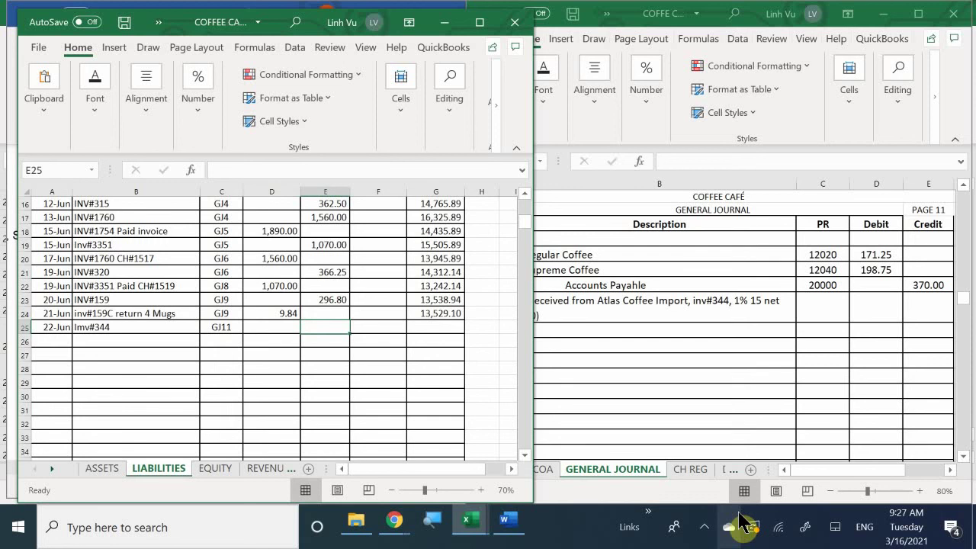
text(370)
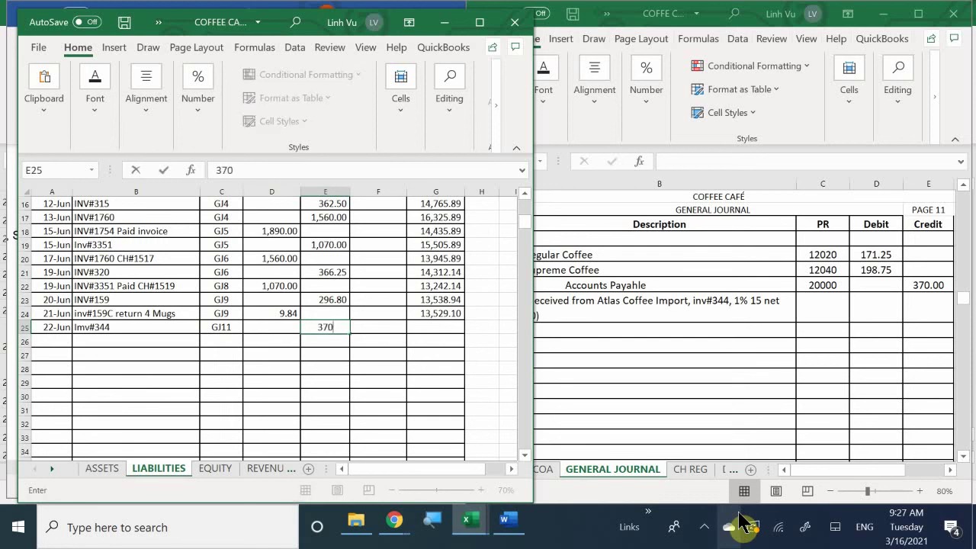
key(Return)
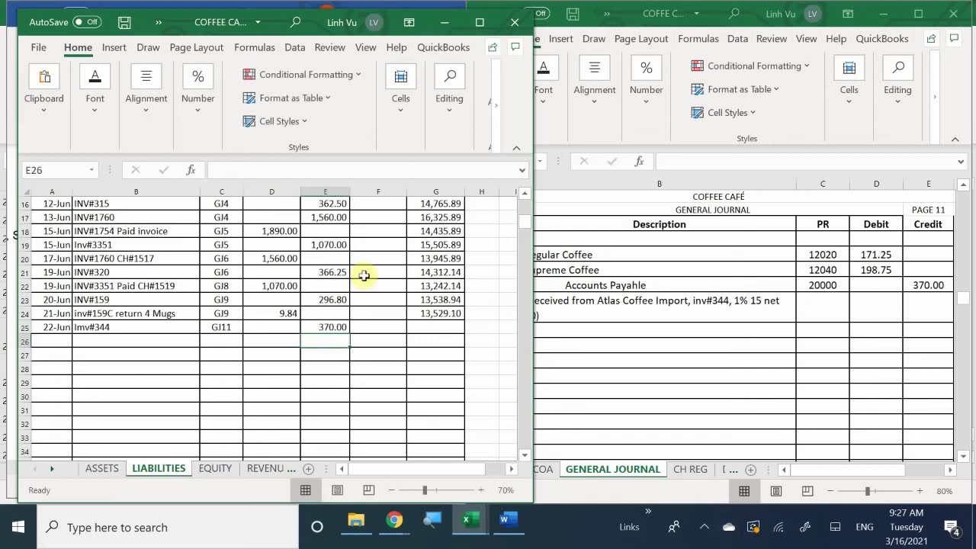
click(442, 311)
drag(464, 321, 462, 329)
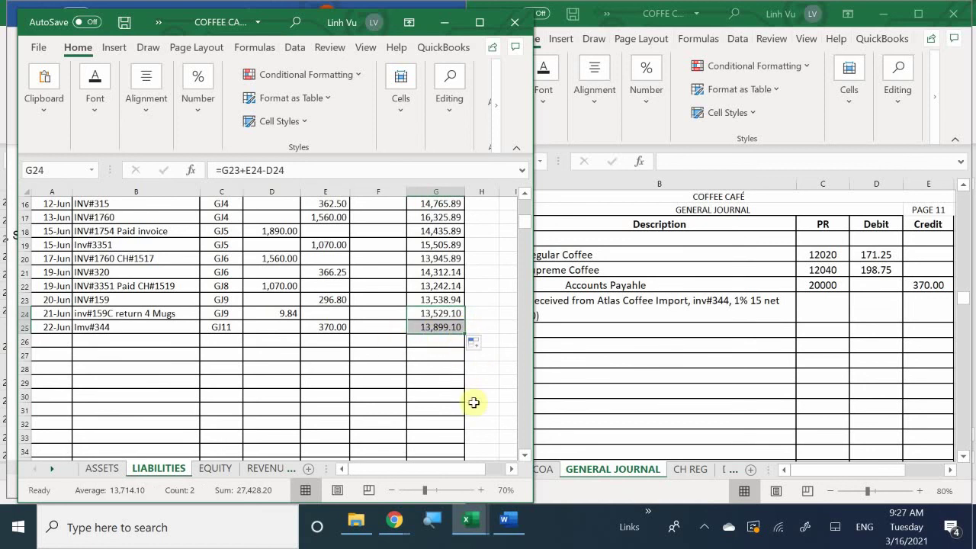
click(448, 358)
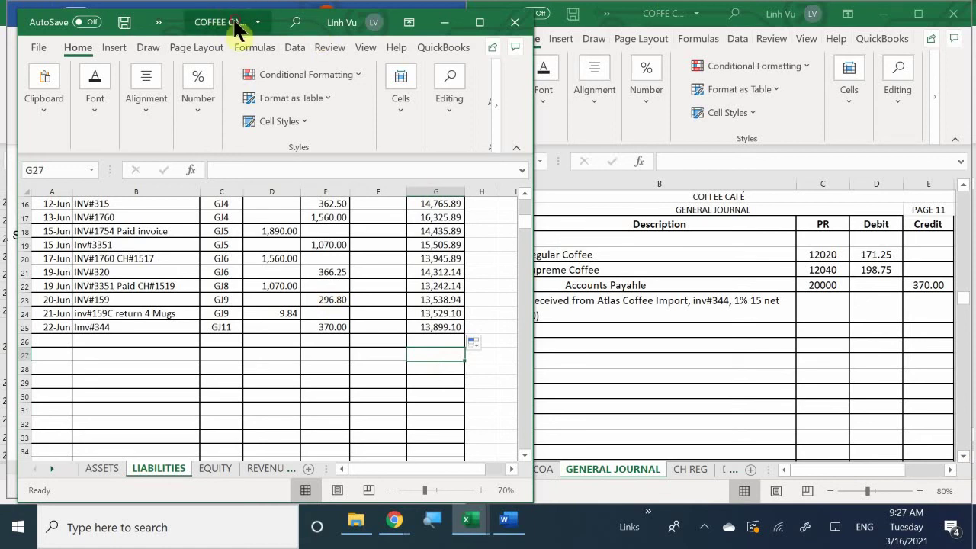
- Reposition and widen the ledger workbook window, and set the LIABILITIES sheet zoom to 80% with columns A to G in view
drag(255, 26, 218, 24)
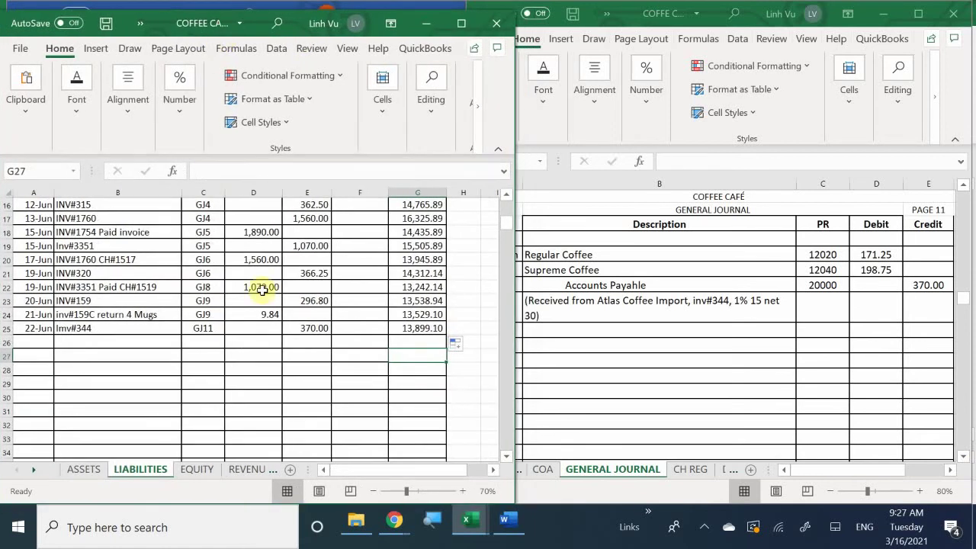
click(493, 357)
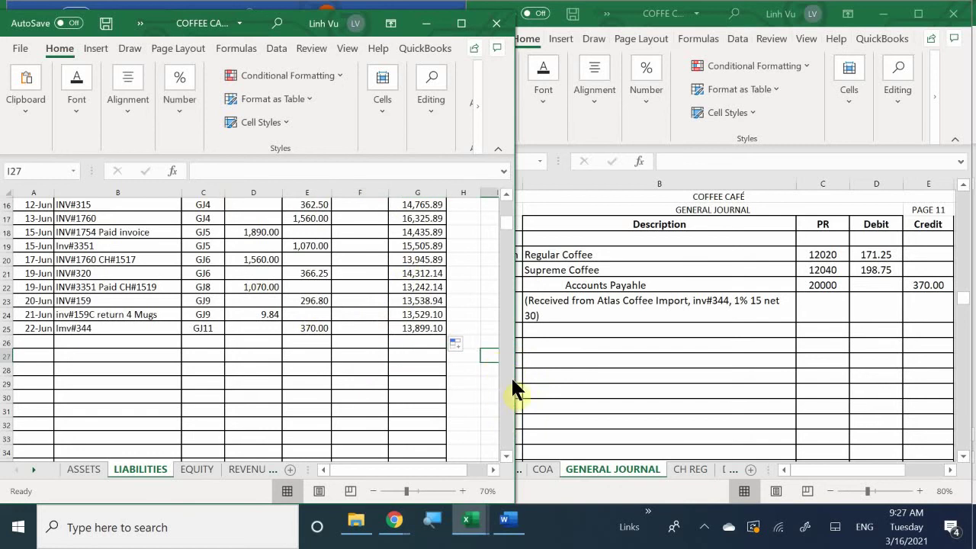
drag(517, 376, 531, 382)
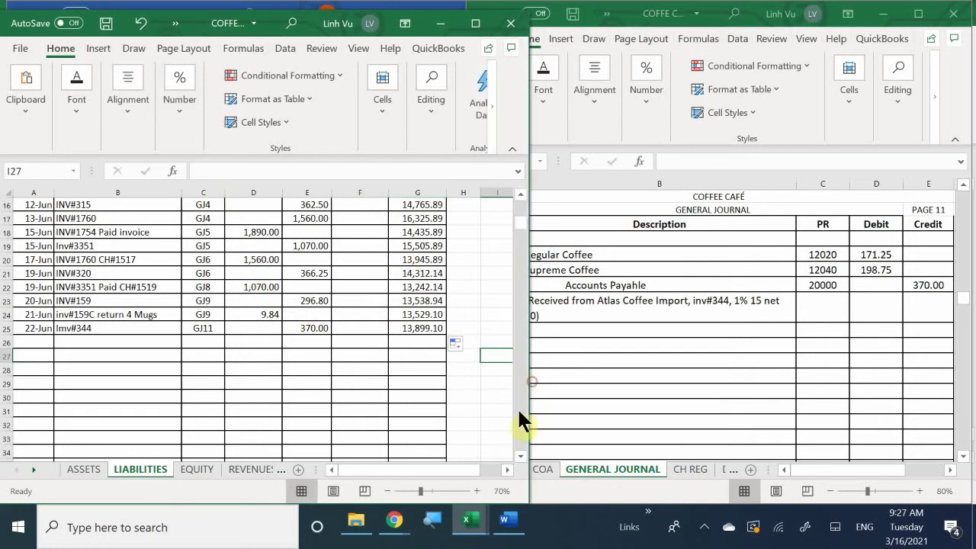
click(477, 491)
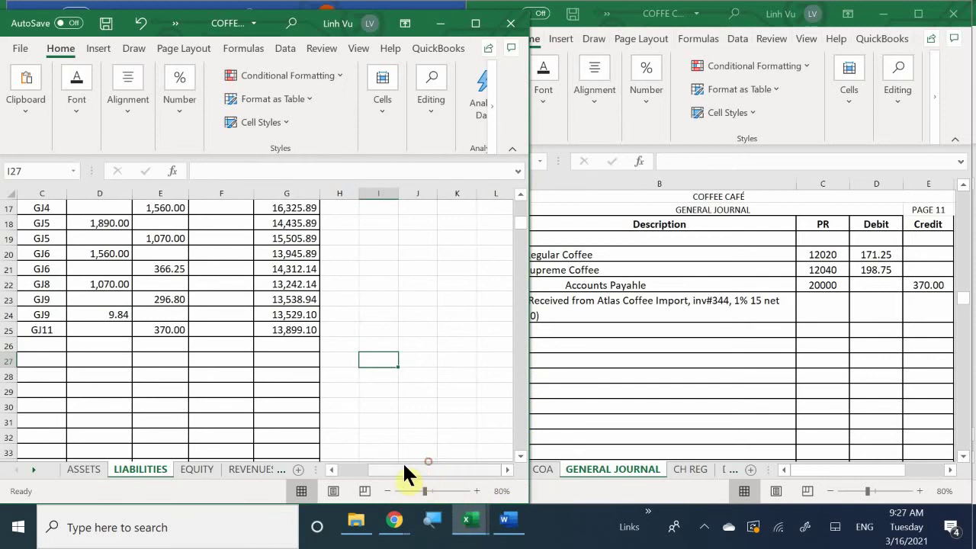
drag(404, 467, 261, 498)
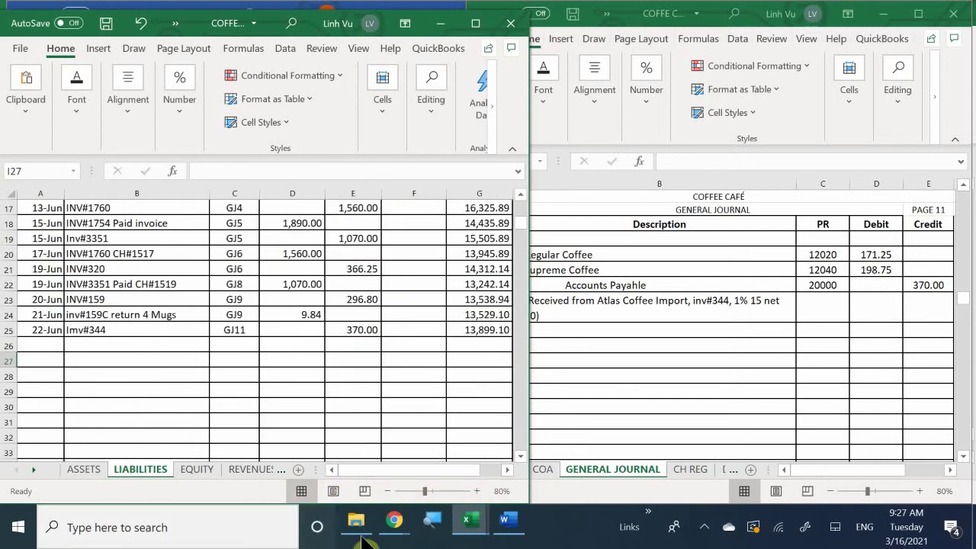
- Switch to the COFFEE CAFE SUBSIDIARY LEDGER workbook and enter the date 6/22 in A27 of the Atlas Coffee Importers table on the VENDORS sheet
mouse_move(465, 524)
click(393, 459)
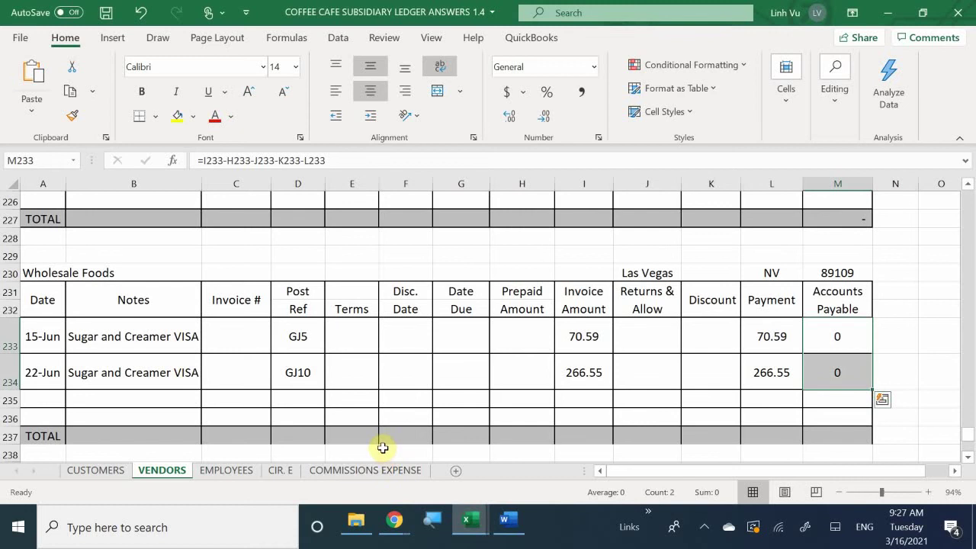
scroll(46, 331, up, 11)
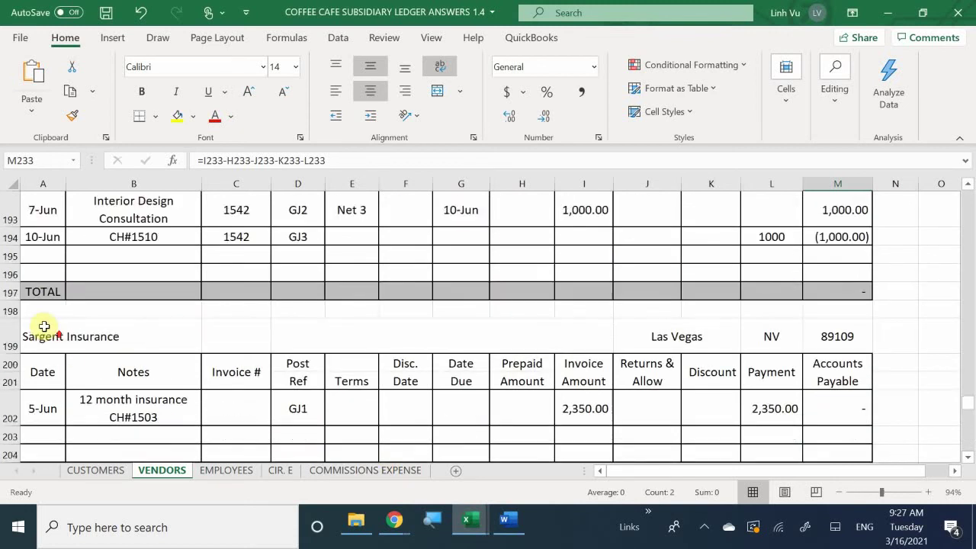
scroll(44, 327, up, 20)
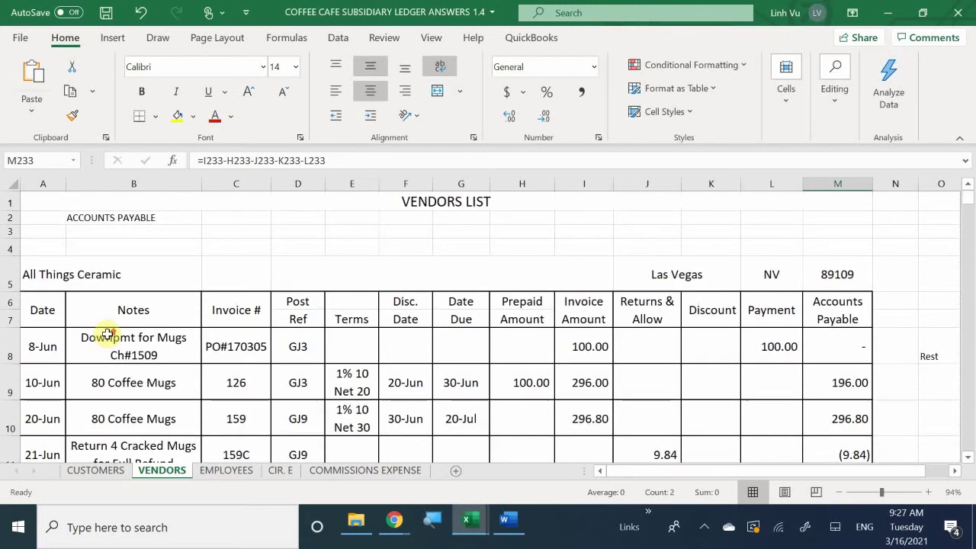
scroll(109, 335, down, 6)
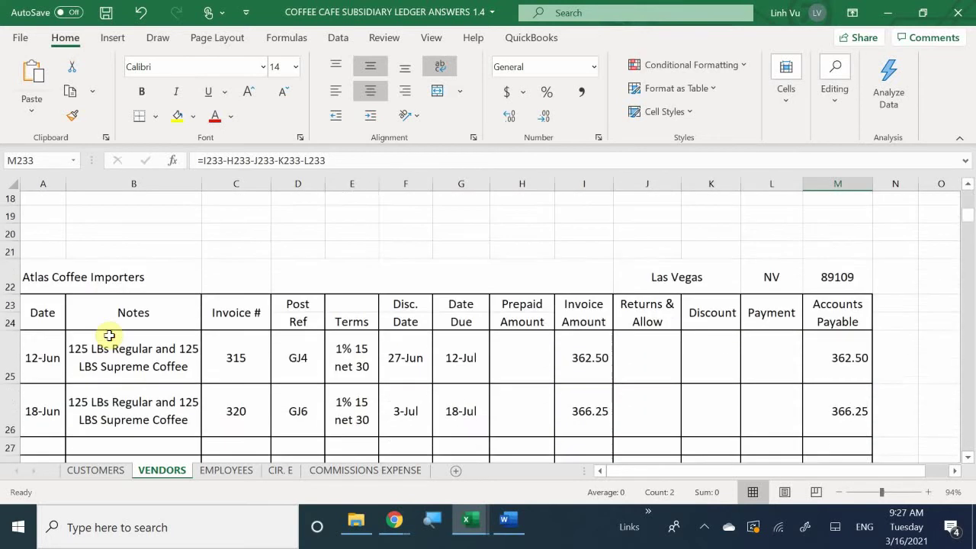
scroll(109, 335, down, 2)
scroll(109, 335, up, 1)
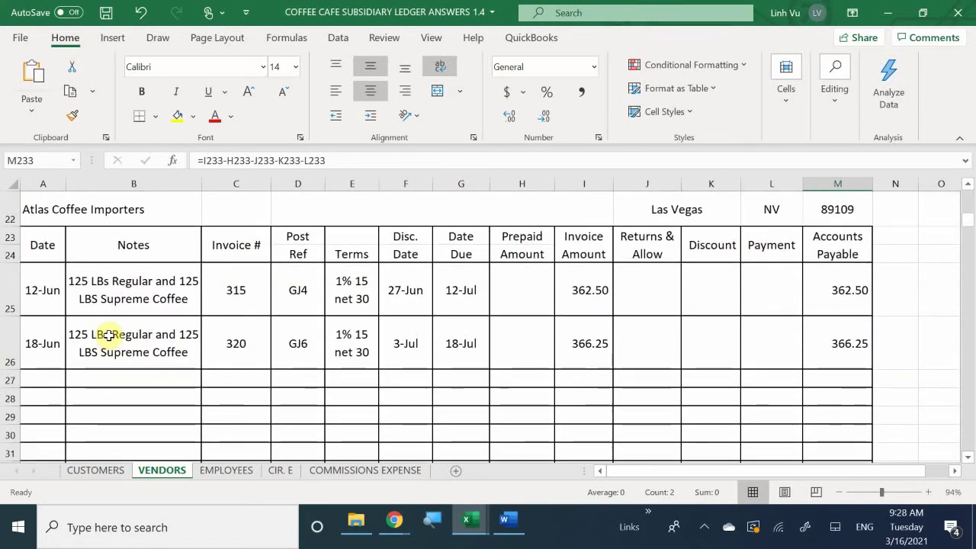
click(65, 375)
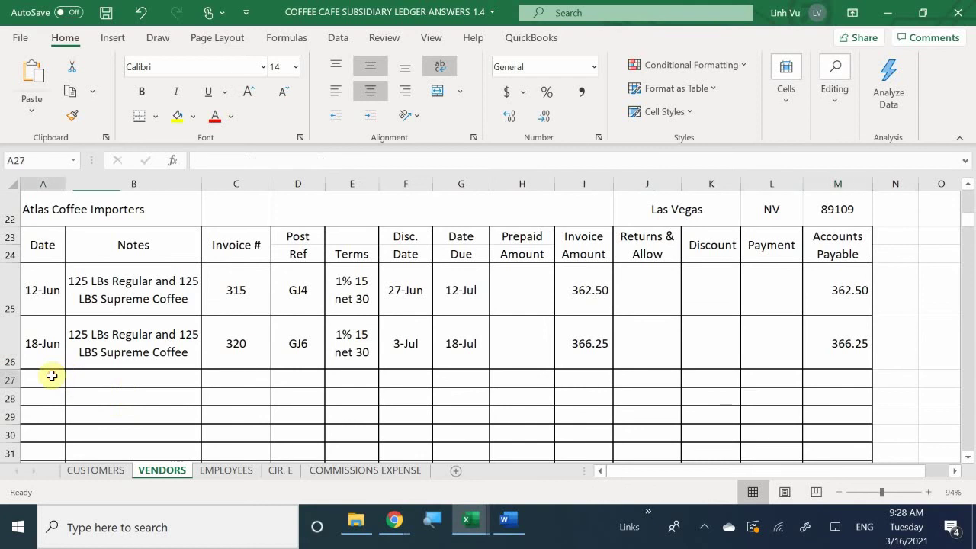
text(6/22)
key(Return)
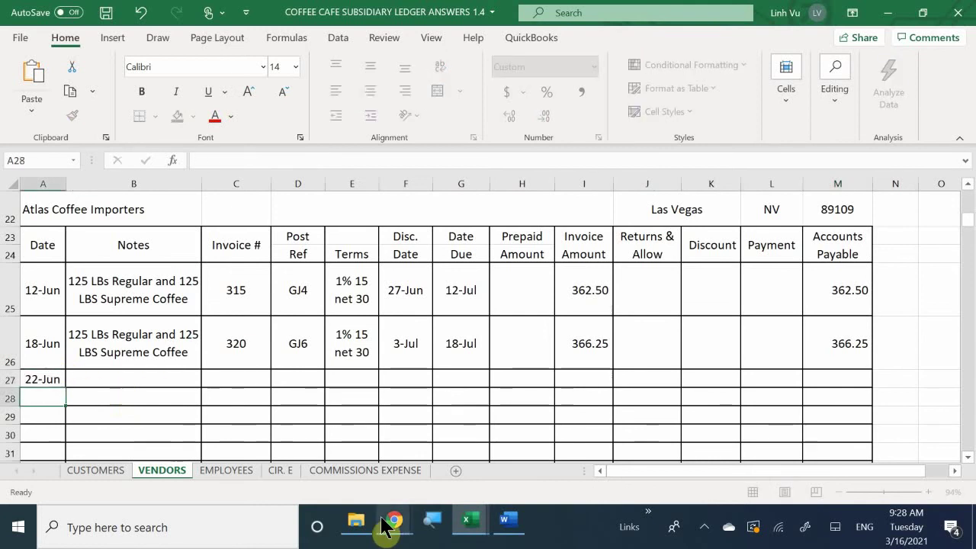
- Fill the notes in B27 with the formula =B26 and auto-fit the height of row 27
key(Right)
key(Up)
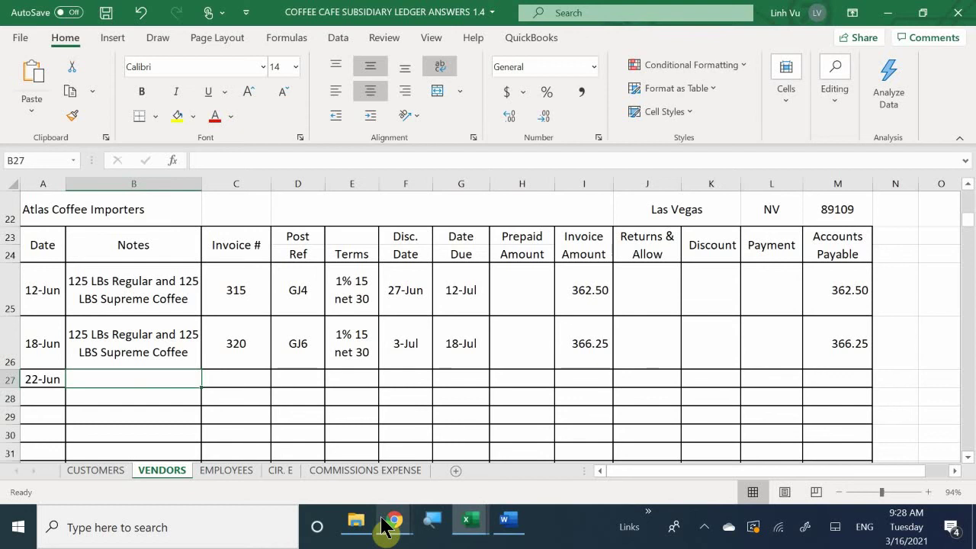
text(=)
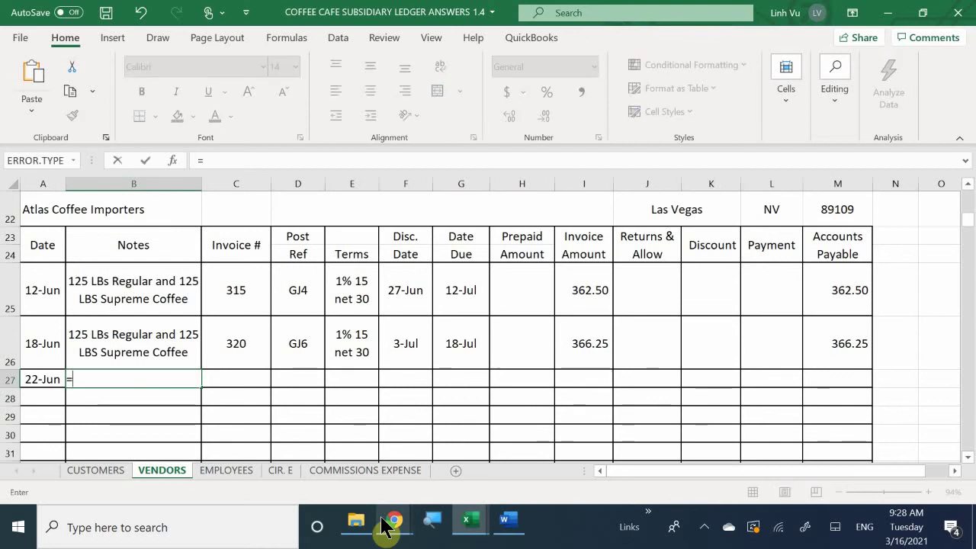
key(Up)
key(Return)
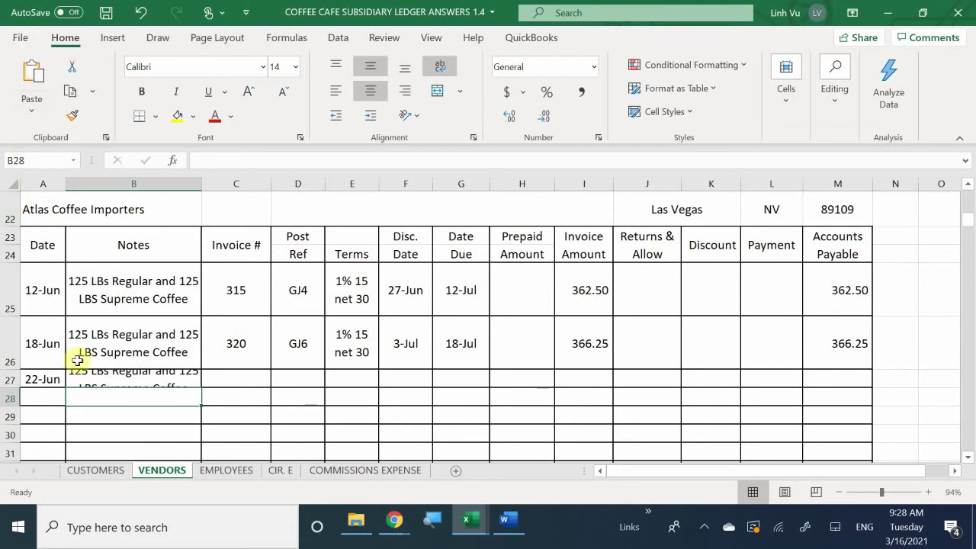
double_click(9, 388)
- Enter the invoice number 344 in C27 and the post reference GJ11 in D27
click(231, 393)
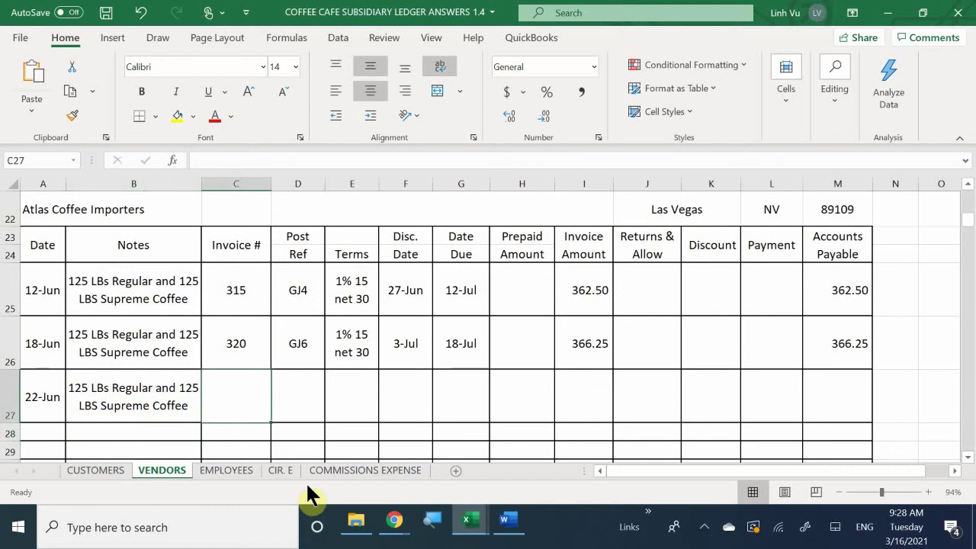
text(344)
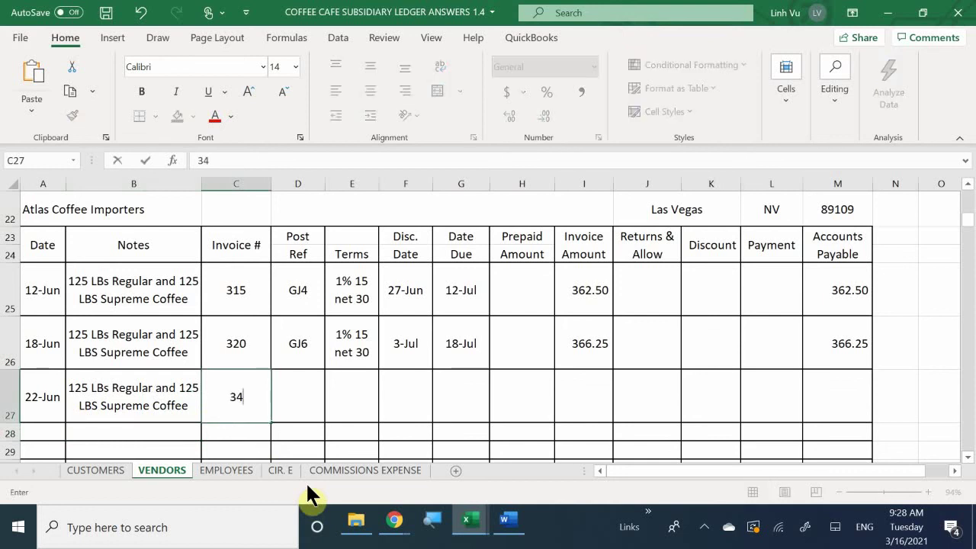
key(Return)
key(Right)
key(Up)
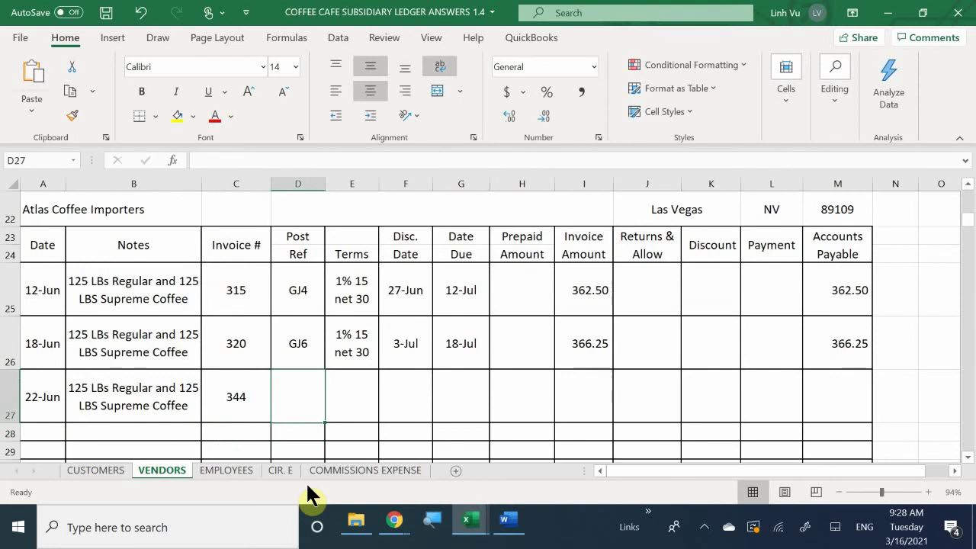
text(GK)
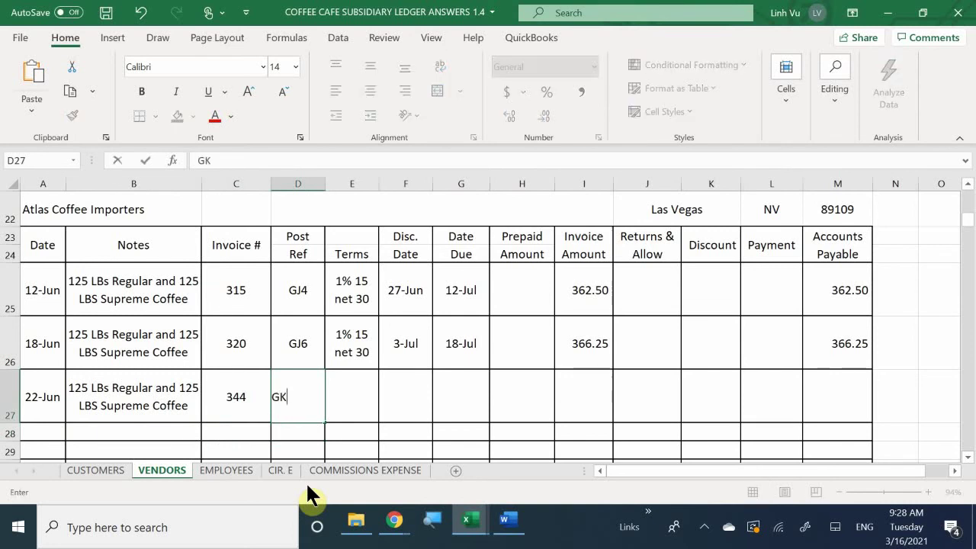
key(BackSpace)
text(J11)
key(Tab)
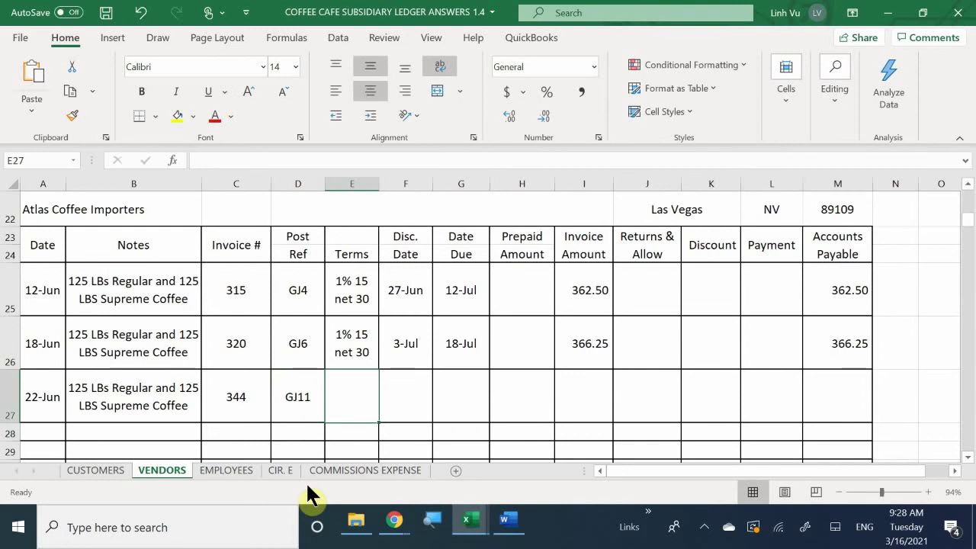
- Fill the terms in E27 with the formula =E26
text(=)
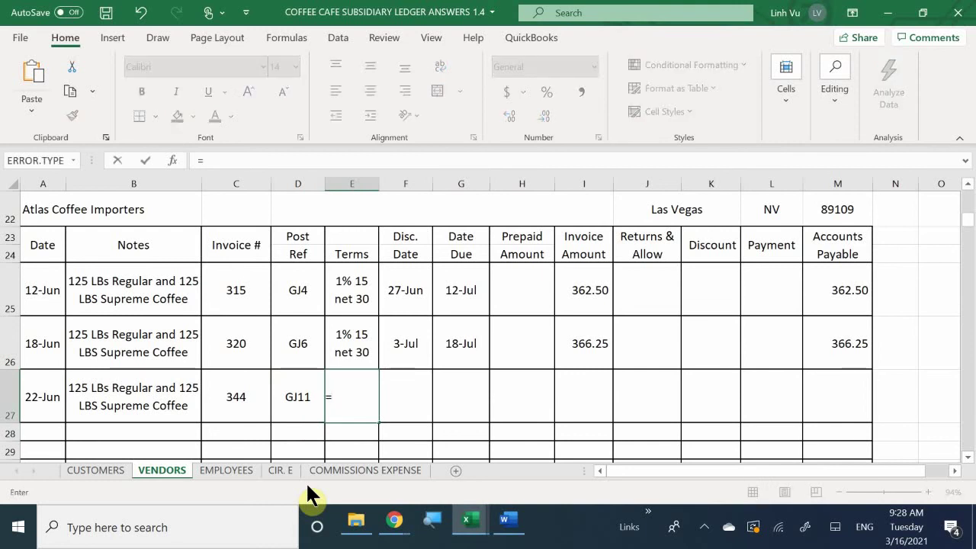
key(Up)
key(Return)
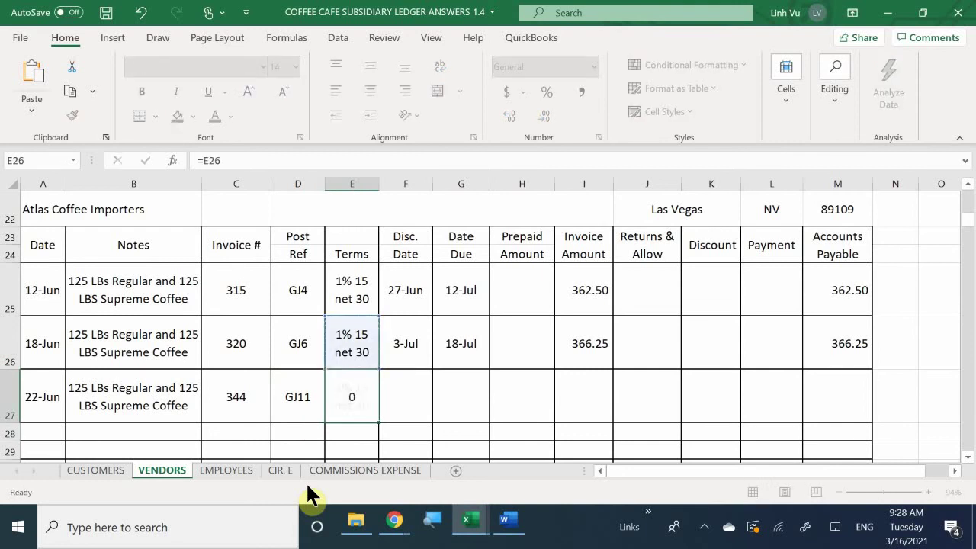
key(Tab)
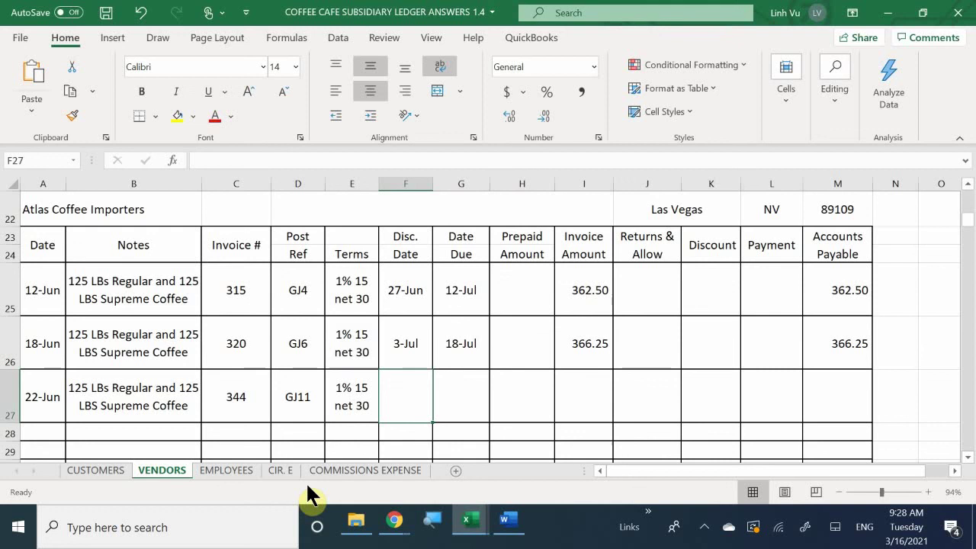
- Calculate the discount date in F27 with the formula =A27+15
text(=)
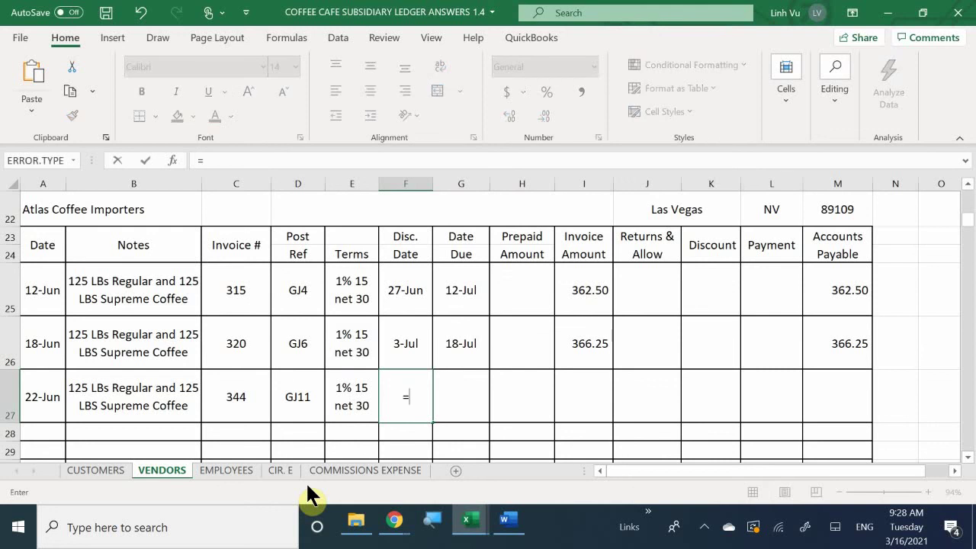
key(Left)
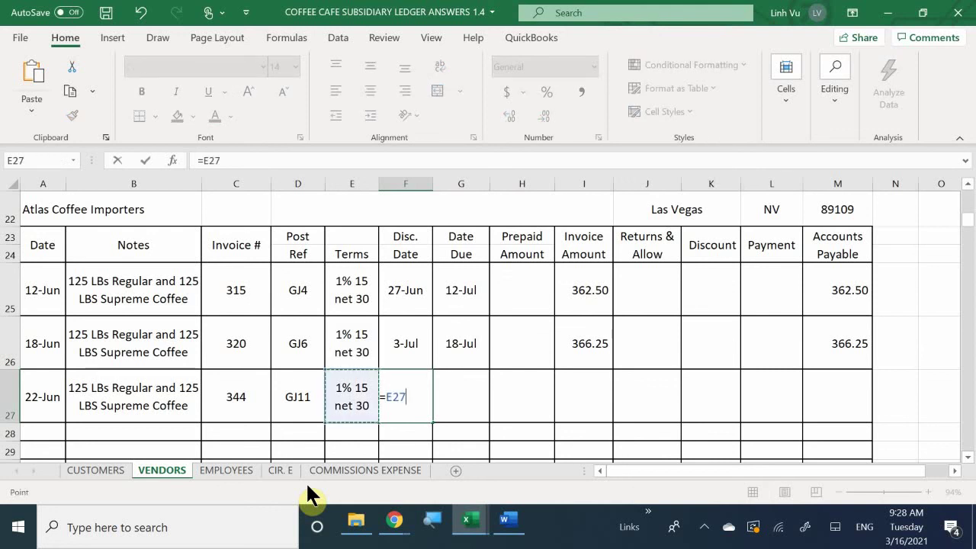
key(Left)
key(Left)
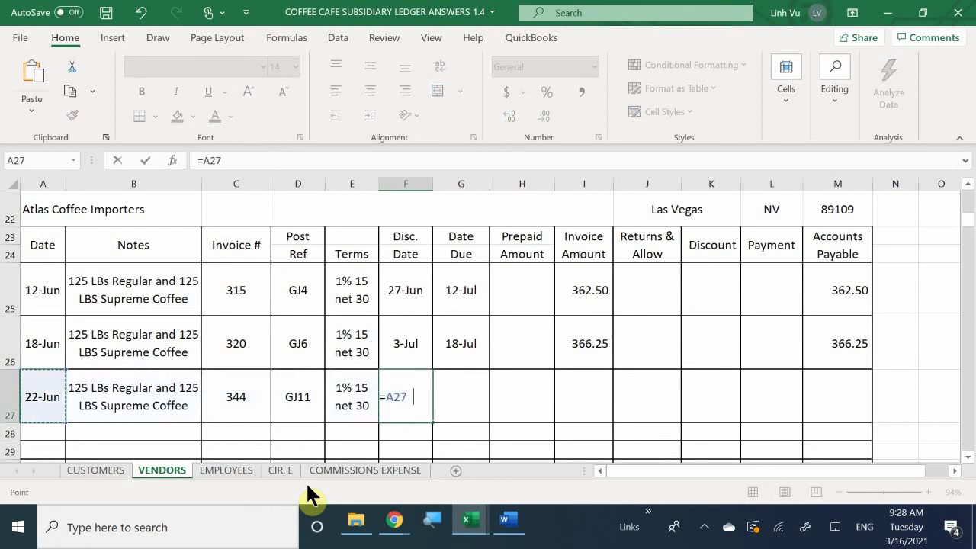
text(+15)
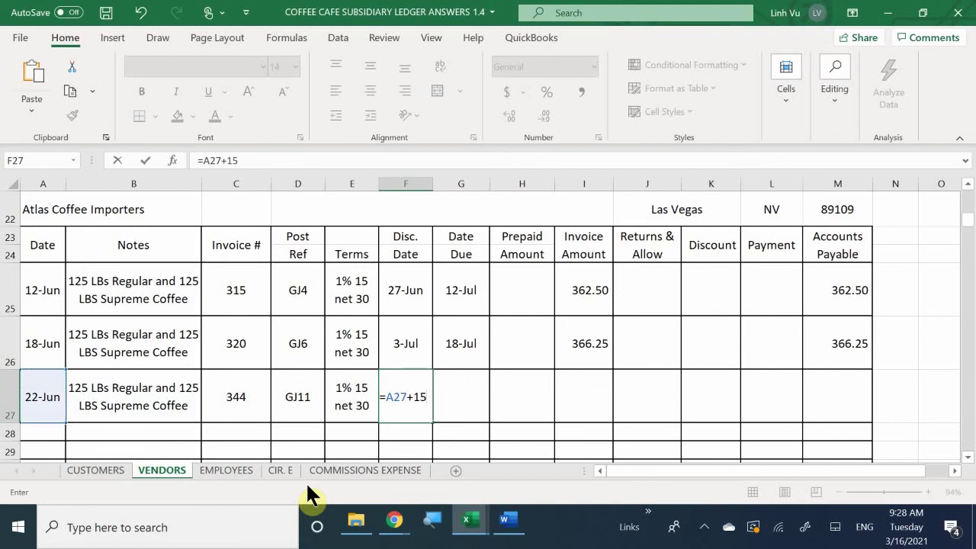
key(Return)
key(Right)
key(Up)
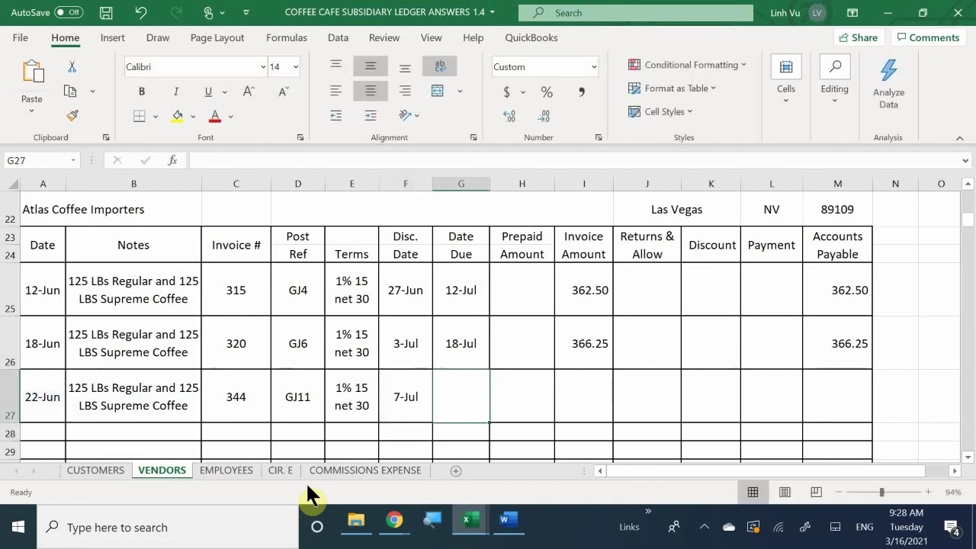
- Calculate the due date in G27 with the formula =A27+30
text(=)
key(Left)
key(Left)
key(Left)
key(Left)
key(Left)
key(Left)
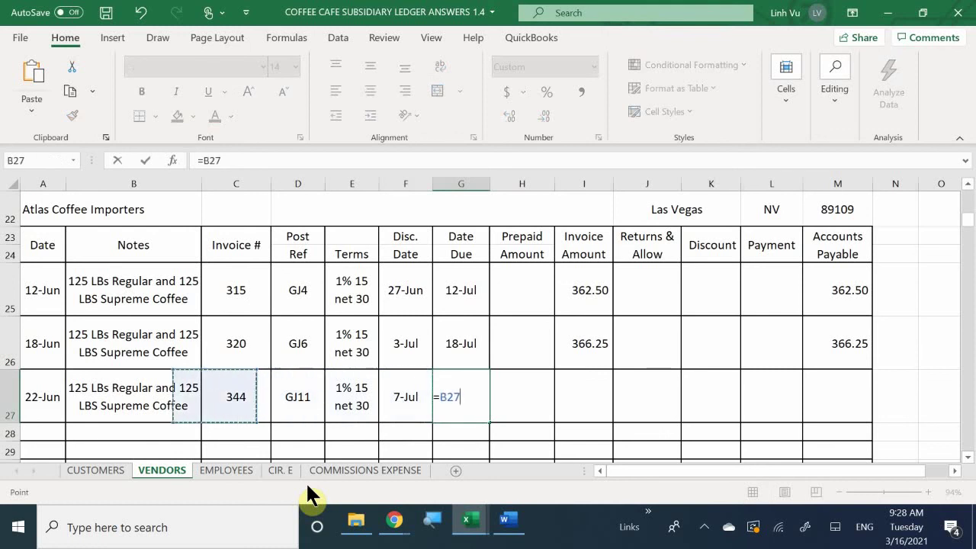
text(+30)
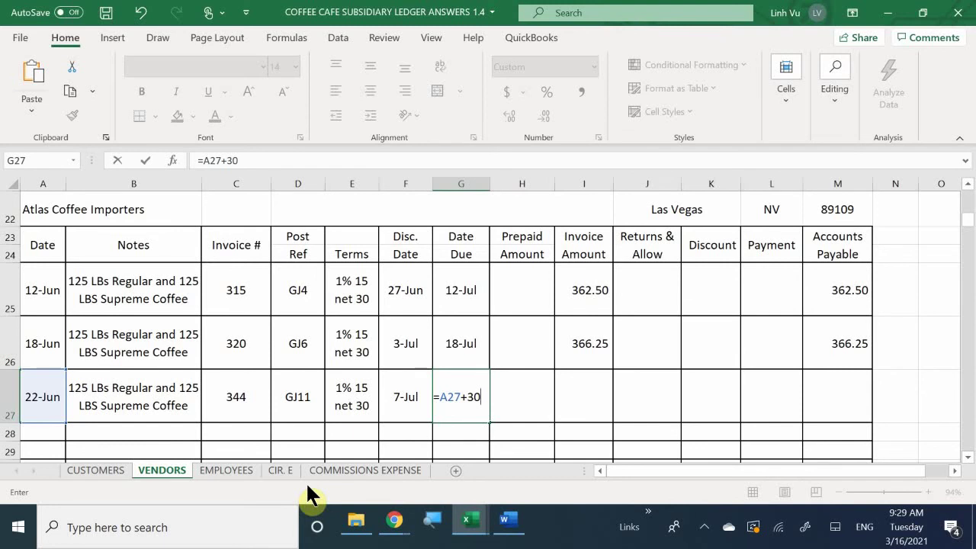
key(Return)
key(Right)
key(Up)
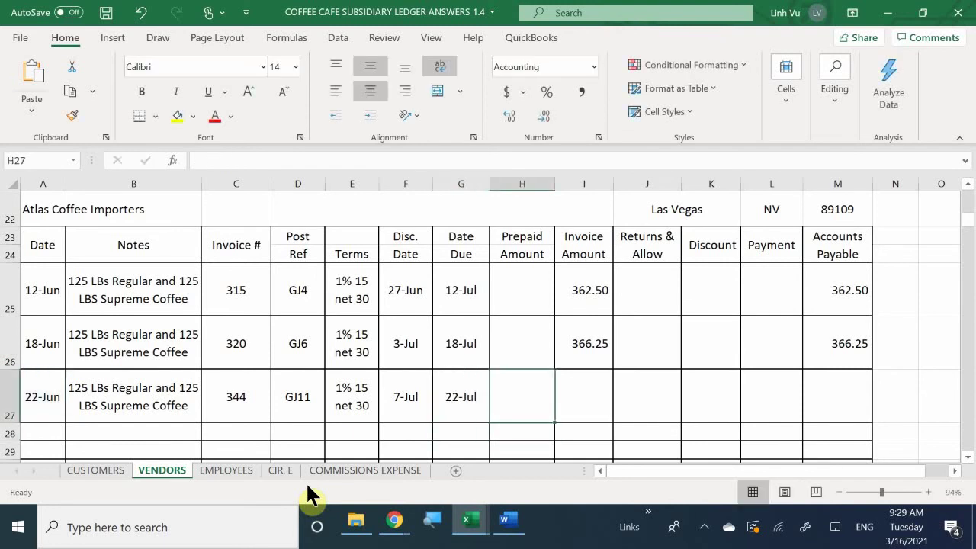
- Begin entering the invoice amount in I27 of the Atlas Coffee Importers table
key(Right)
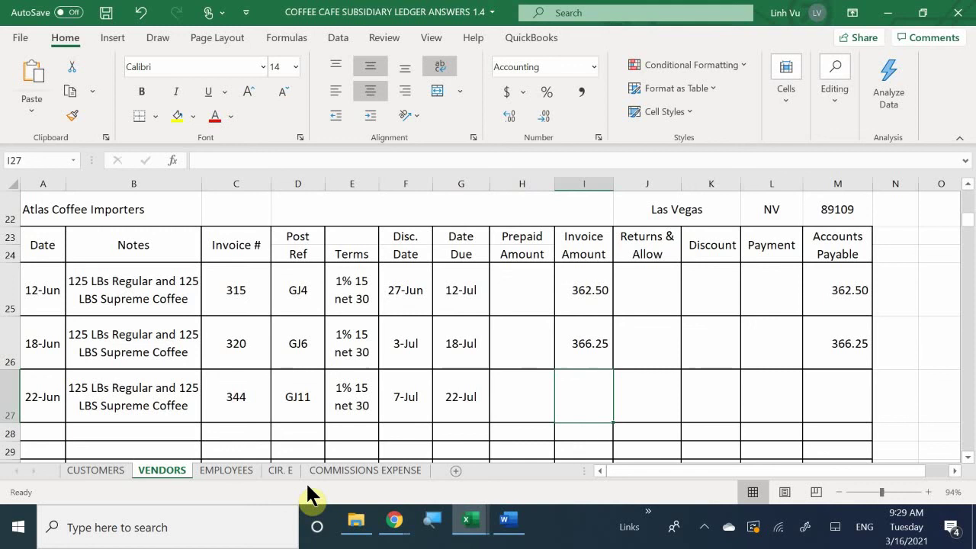
text(7)
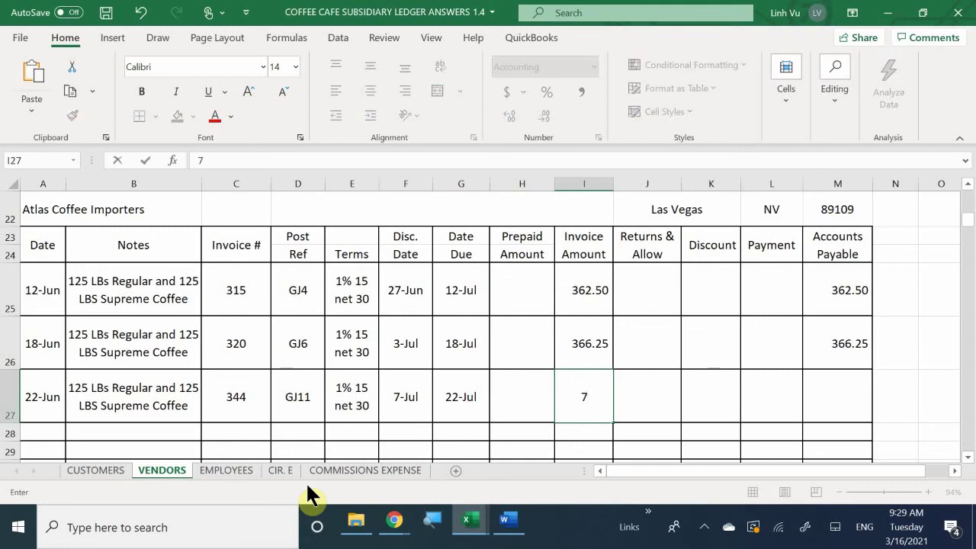
- Enter 370 as the invoice amount for Atlas Coffee Importers invoice 344, in cell I27
key(BackSpace)
text(370)
key(Return)
- Fill the Accounts Payable formula from M26 down to M27 for invoice 344, and check the vendor's total in row 35
key(Right)
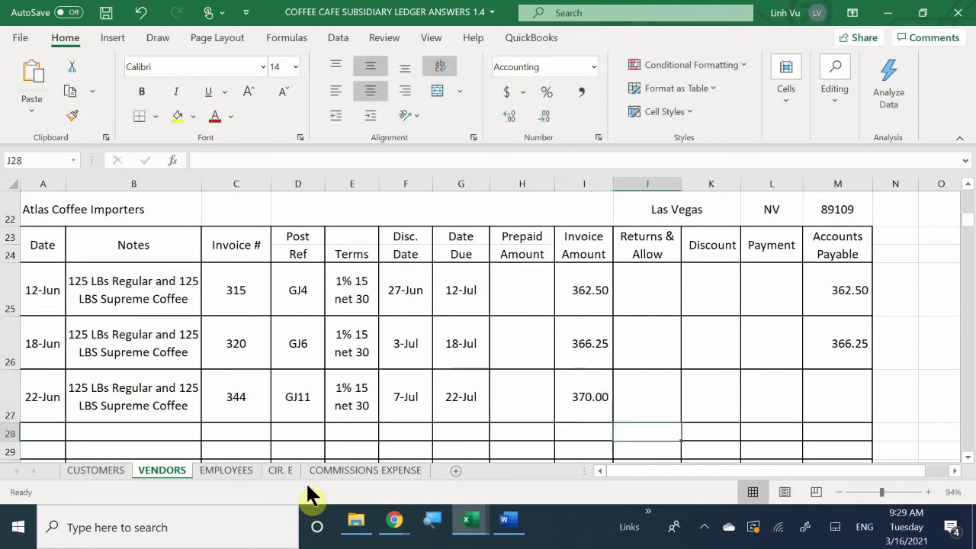
key(Right)
key(Right)
key(Right)
key(Right)
key(Right)
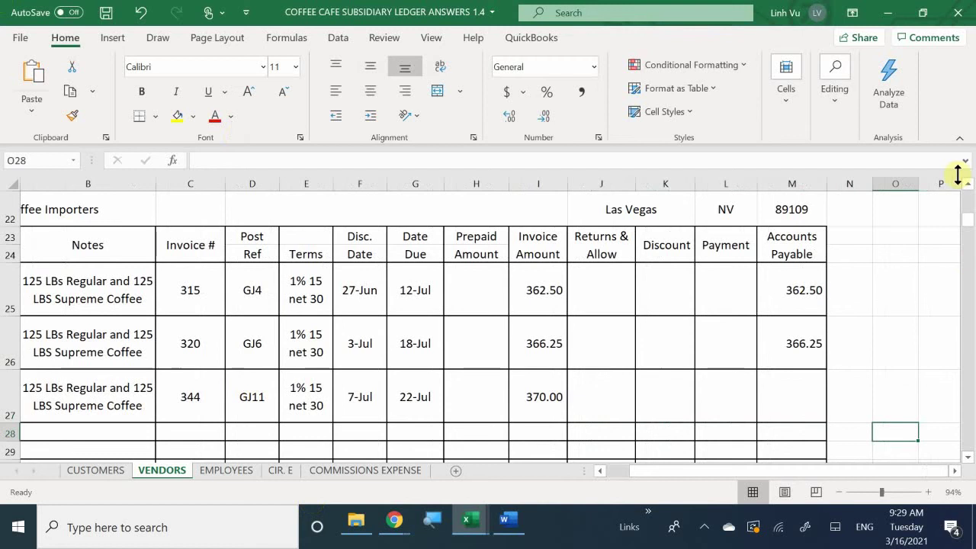
click(772, 343)
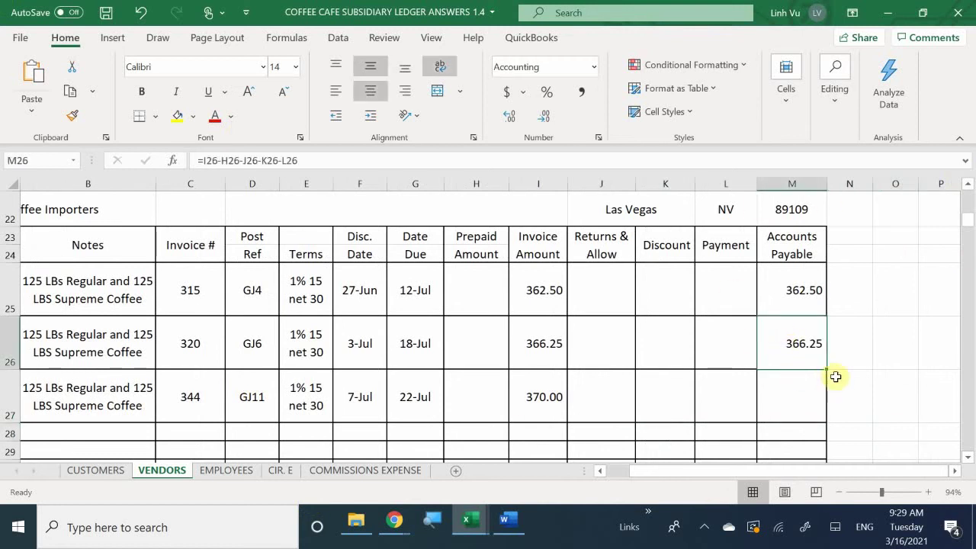
drag(828, 370, 836, 430)
scroll(862, 333, down, 3)
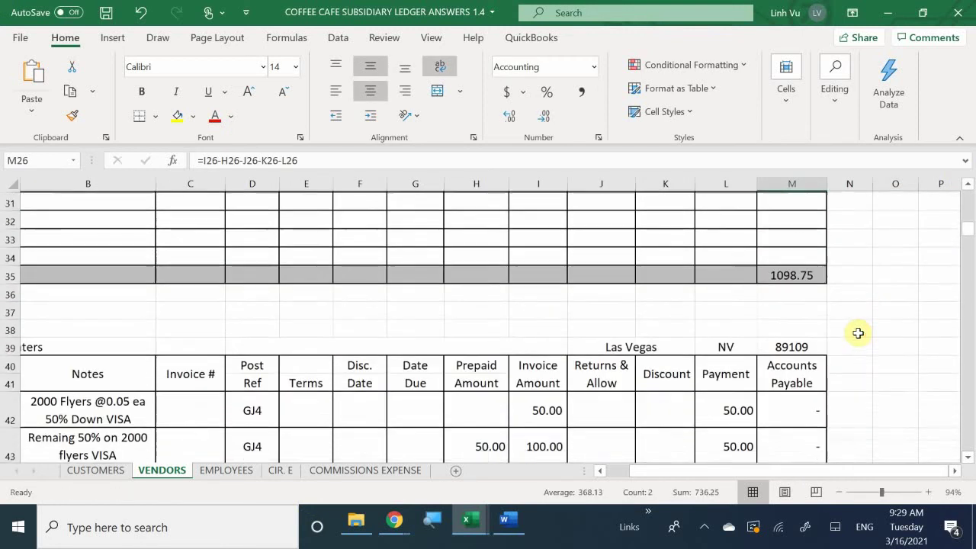
scroll(858, 333, up, 3)
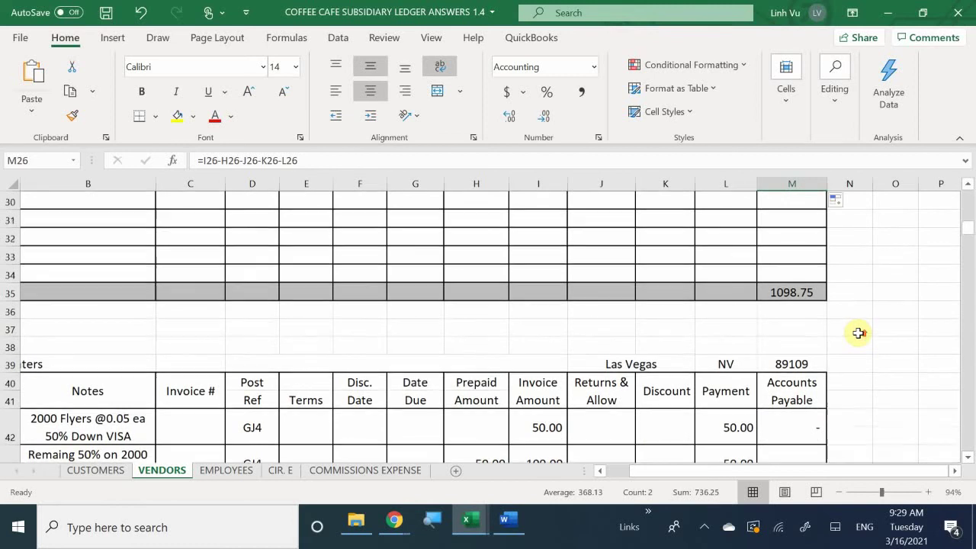
scroll(858, 333, down, 1)
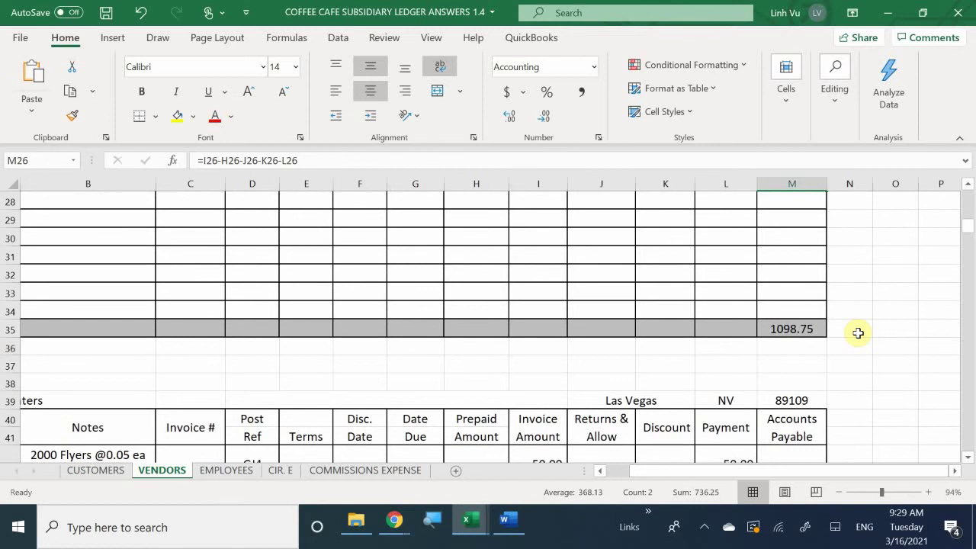
scroll(858, 333, up, 2)
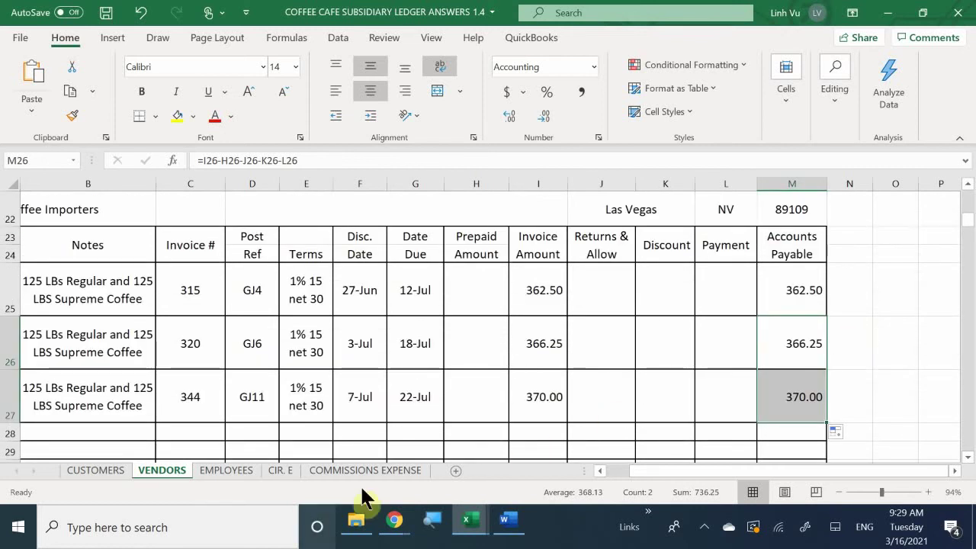
- Bring up the general journal for the 22-Jun coffee purchase, and switch to row 17 of SUP COFFEE in the COFFEE CAFE INVENTORY workbook
mouse_move(469, 524)
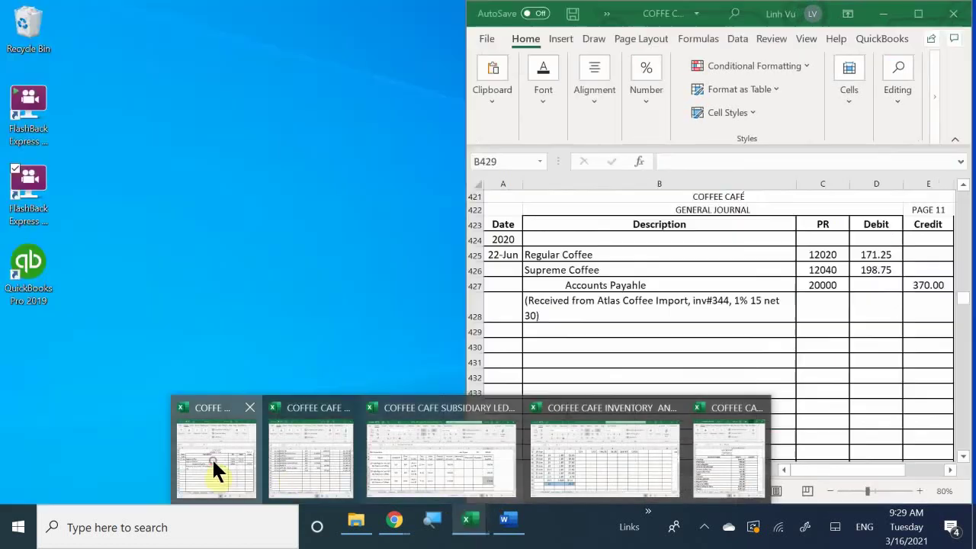
click(213, 459)
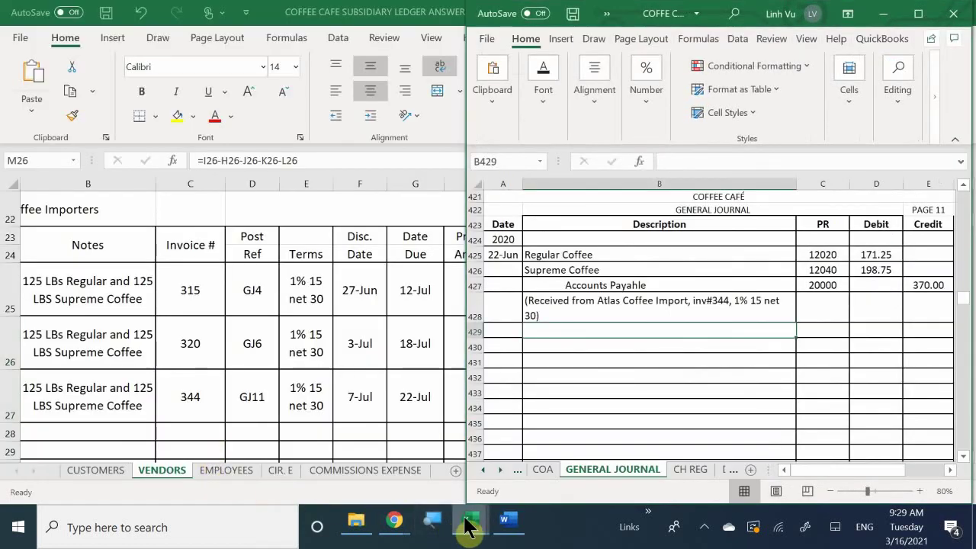
mouse_move(472, 525)
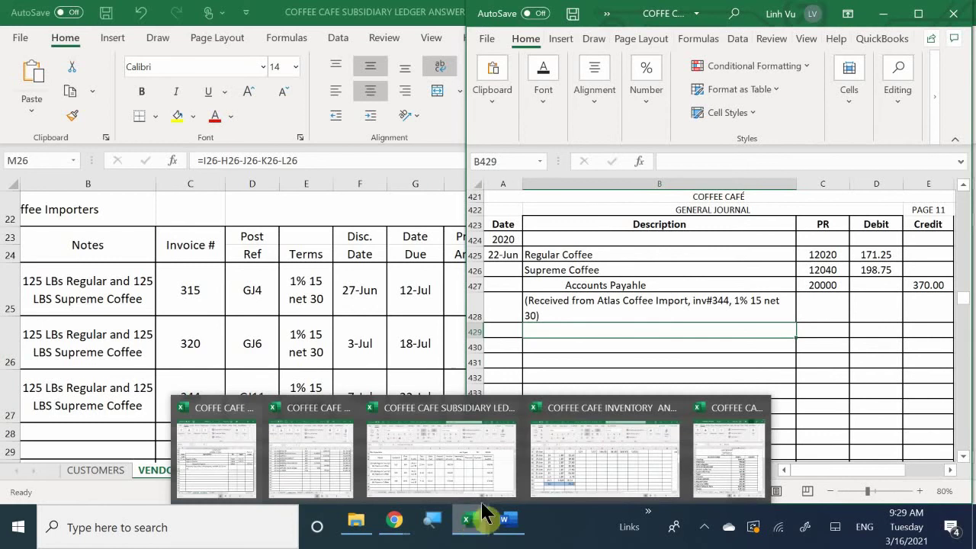
click(579, 462)
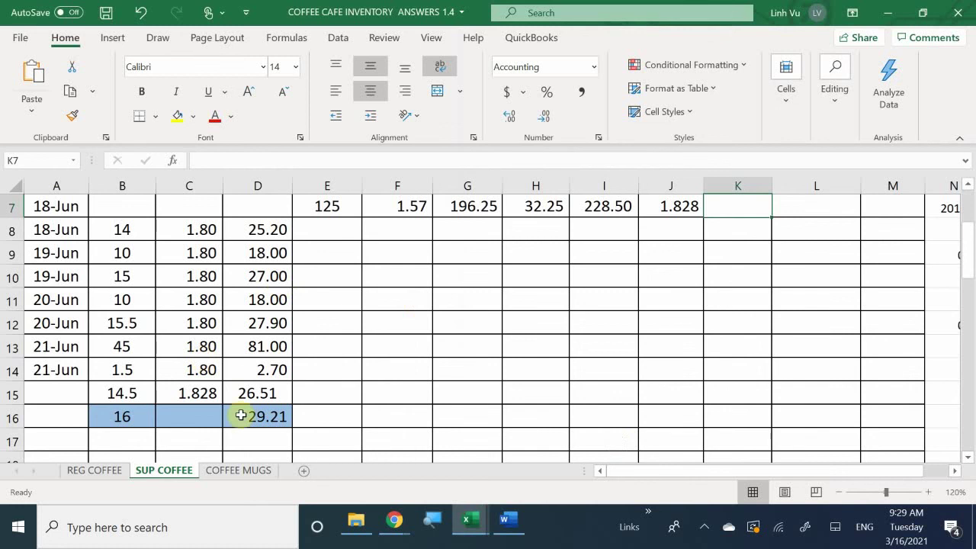
click(359, 433)
key(Left)
key(Left)
key(Left)
key(Left)
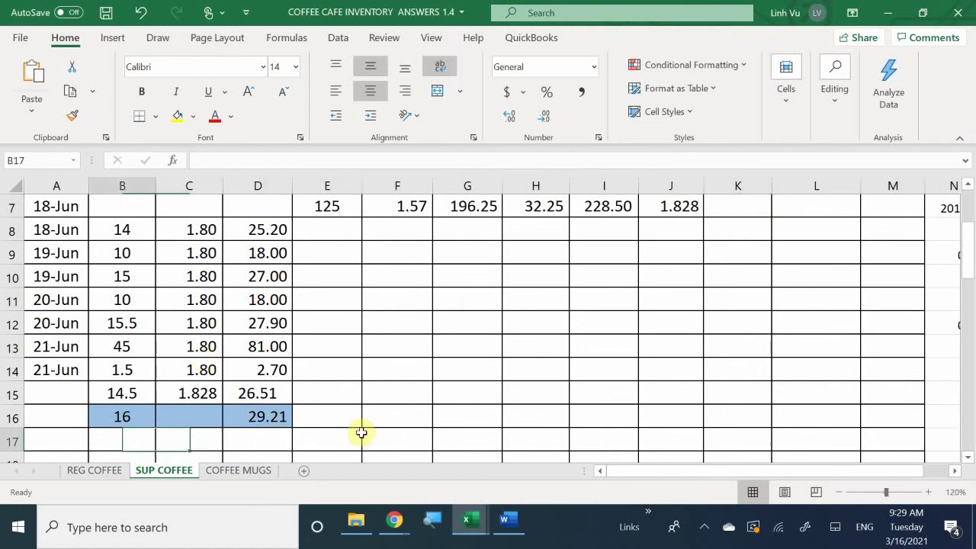
- On the REG COFFEE sheet, enter 6/22 as the date in A15 and 125 as the purchased quantity in E15
click(97, 471)
scroll(126, 392, down, 1)
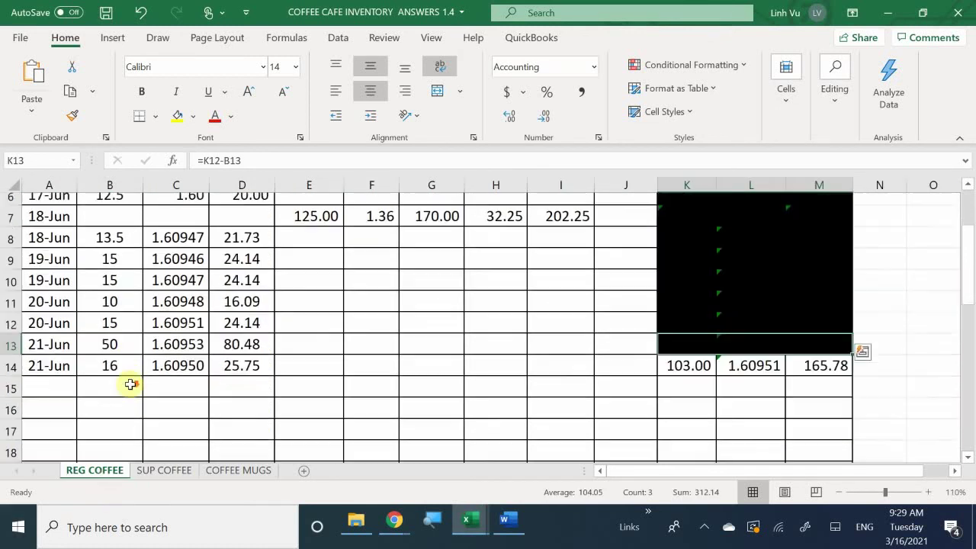
click(39, 378)
text(6/22)
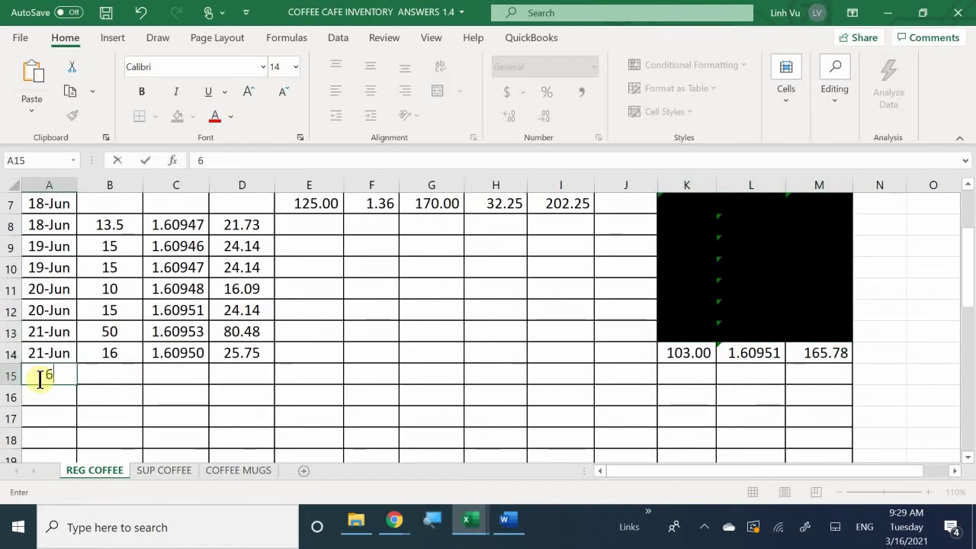
key(Tab)
key(Tab)
key(Tab)
key(Tab)
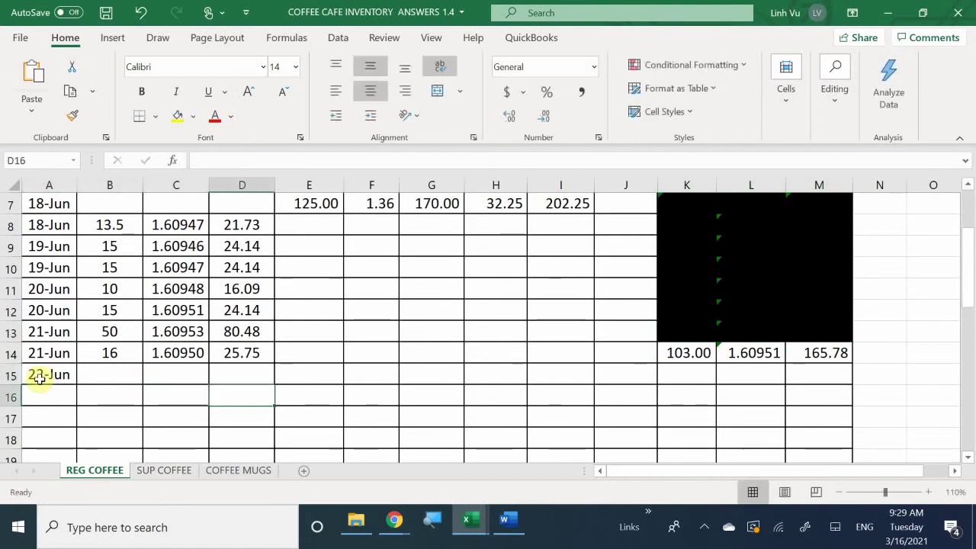
text(2)
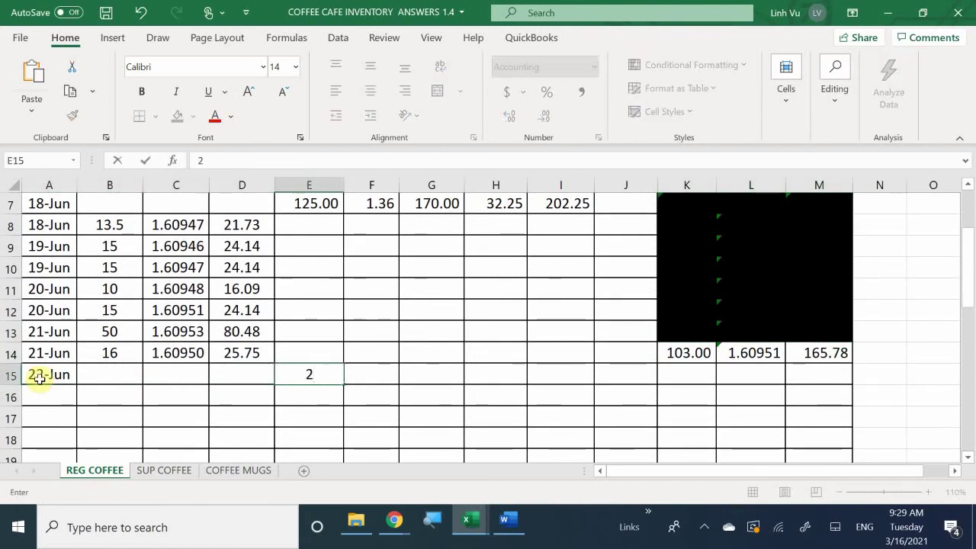
key(BackSpace)
text(125)
key(Tab)
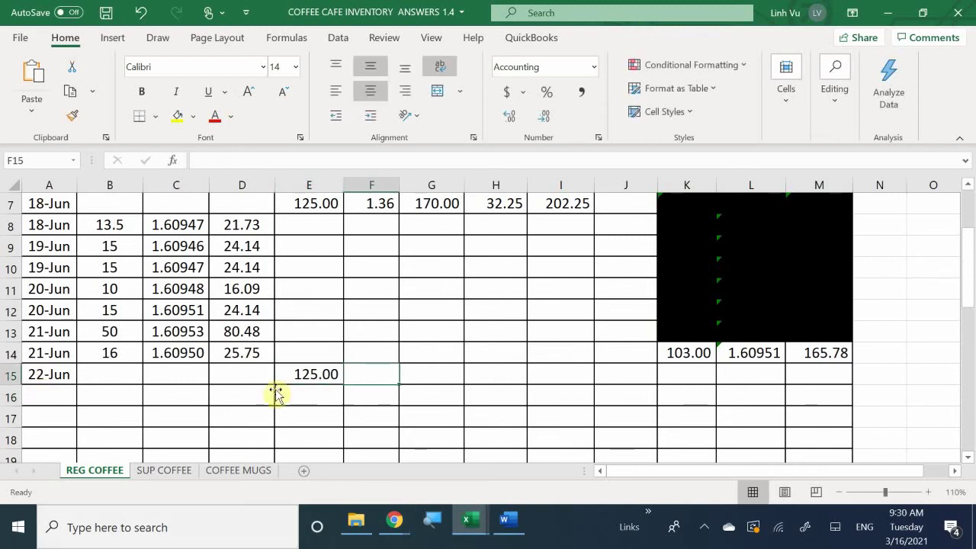
- Look up the Regular Coffee price per pound in the Word transaction document and enter 1.37 in F15
mouse_move(507, 525)
mouse_move(515, 468)
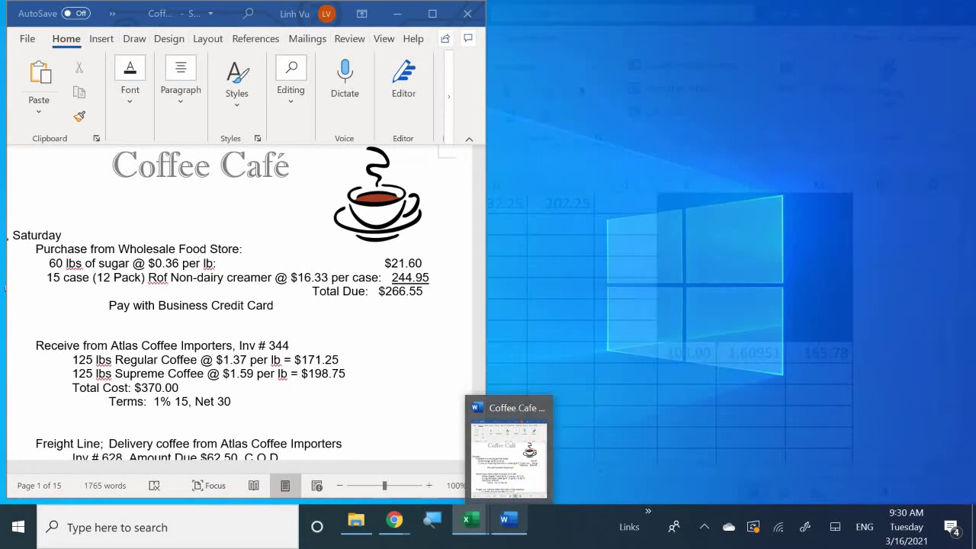
text(1.37)
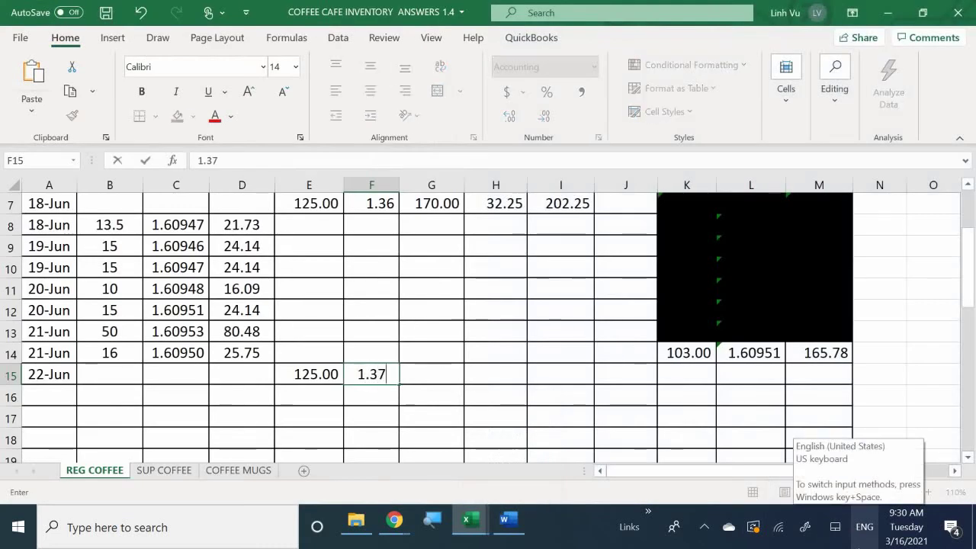
key(Return)
- Calculate the Regular Coffee purchase cost in G15 with the formula =E15*F15
click(431, 373)
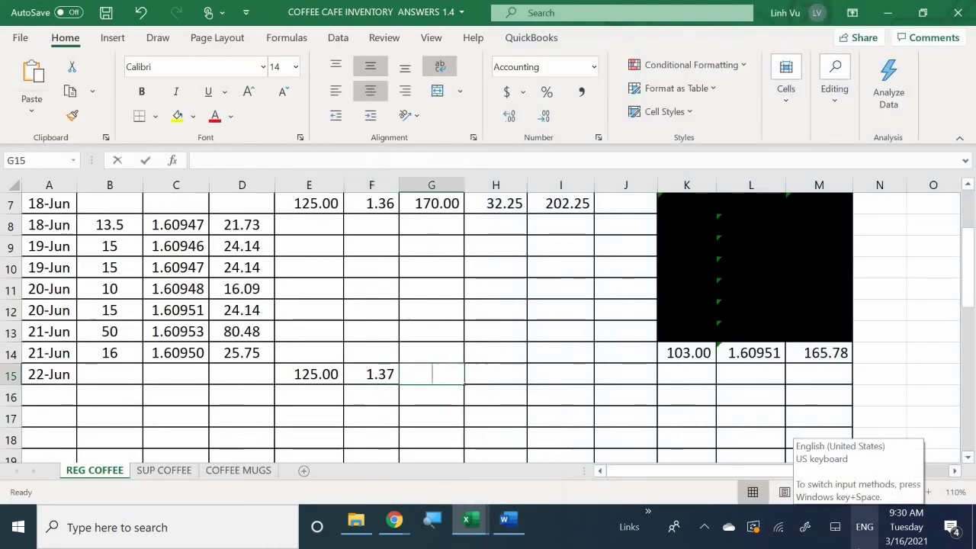
text(=)
click(308, 374)
text(*)
click(371, 374)
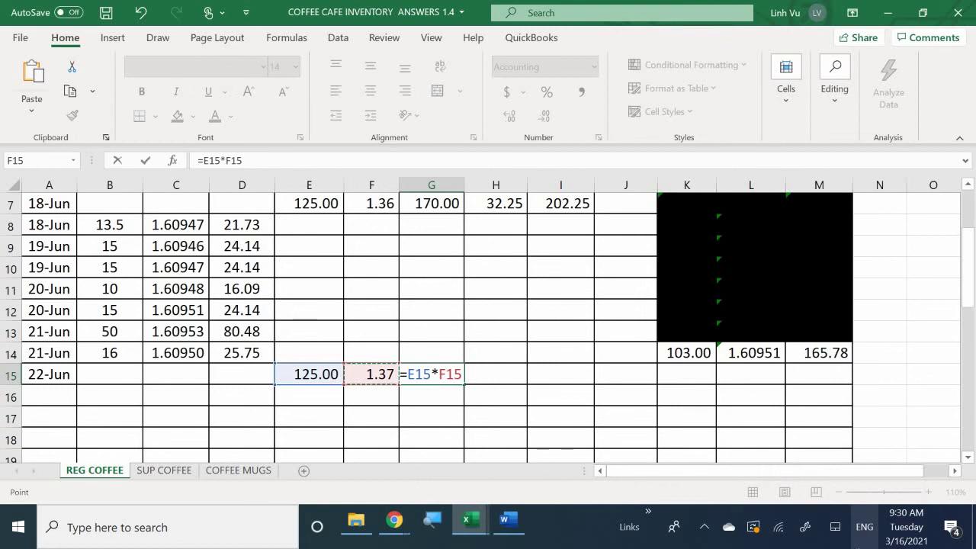
key(Return)
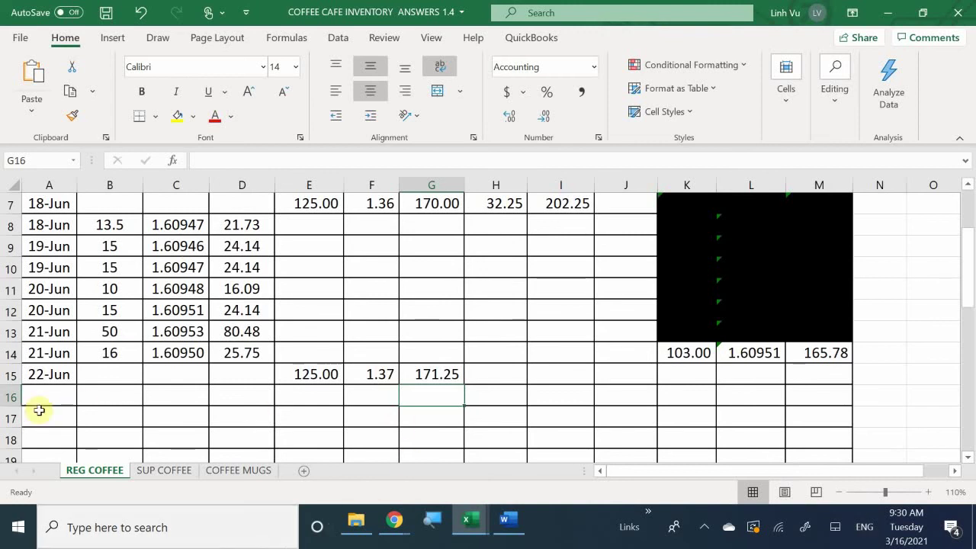
- On the SUP COFFEE sheet, enter 6/22 as the date in A17 and 125 as the purchased quantity in E17
click(147, 470)
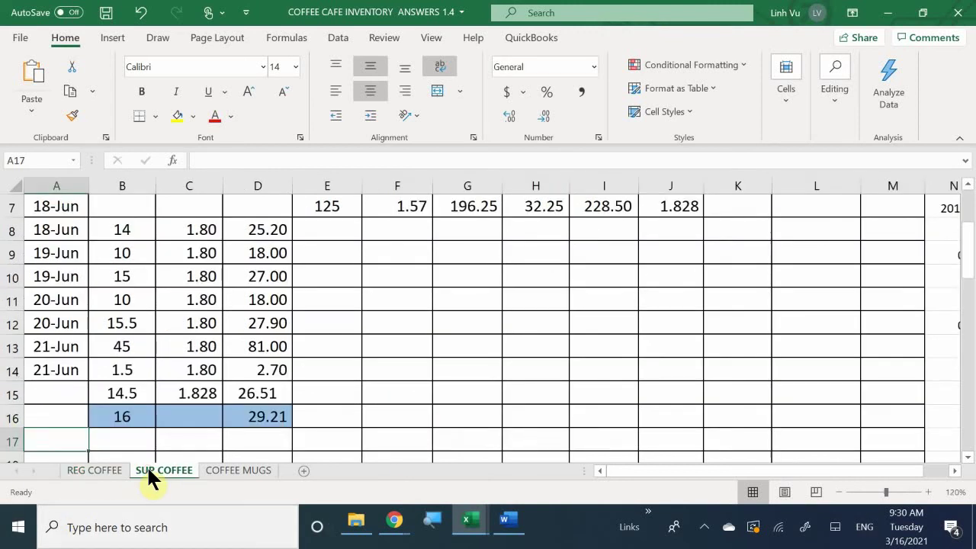
click(52, 438)
scroll(52, 441, down, 1)
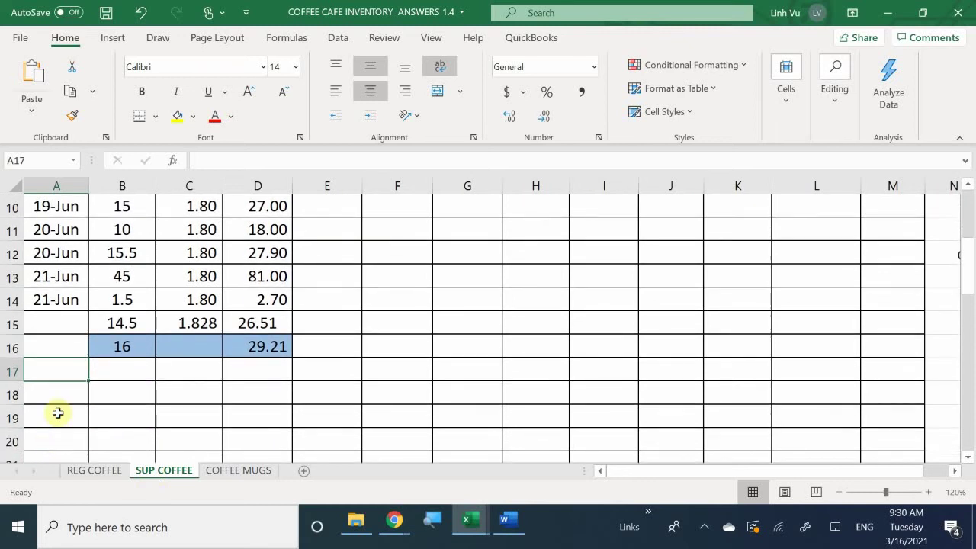
text(6/22)
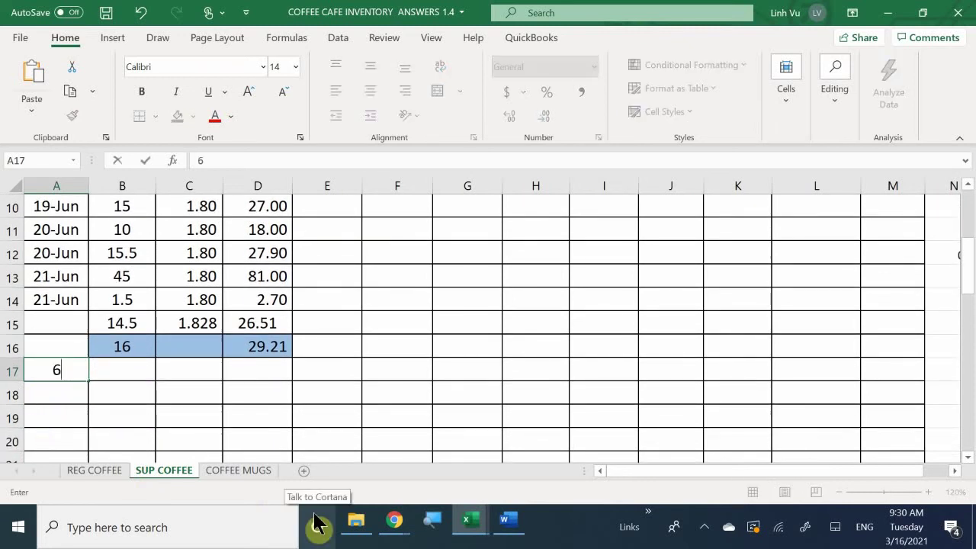
key(Return)
key(Tab)
key(Up)
key(Tab)
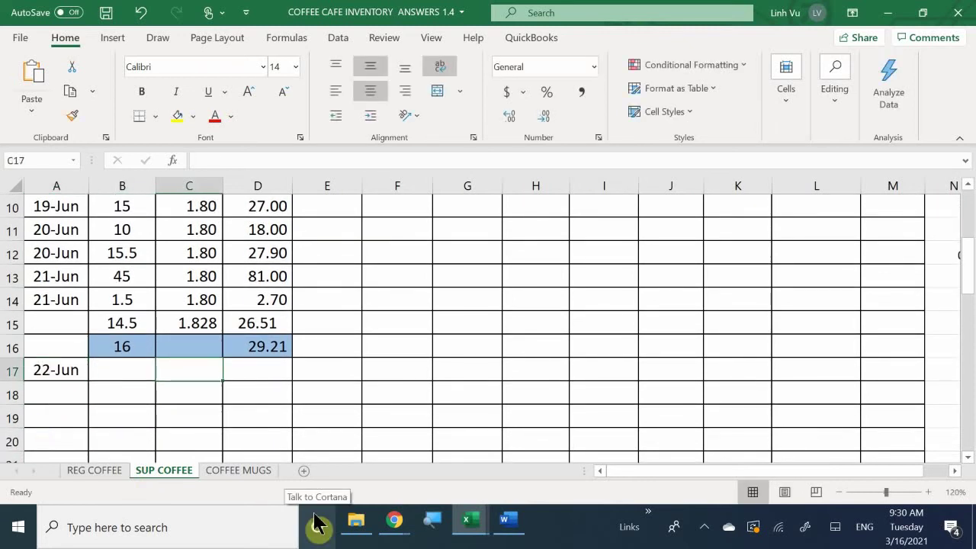
key(Tab)
key(Tab)
text(125)
key(Return)
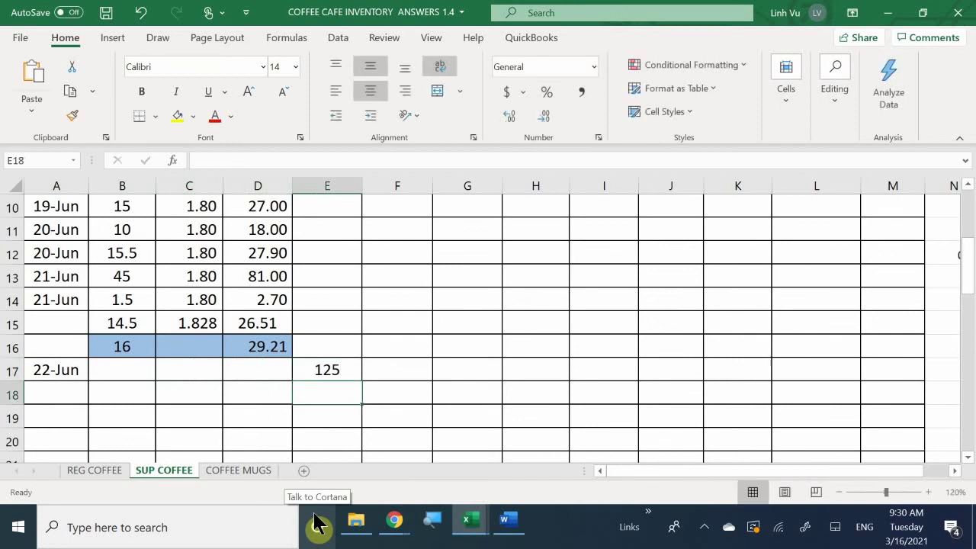
- Check the Supreme Coffee price per pound in the Word transaction document and enter 1.59 in F17
key(Tab)
key(Up)
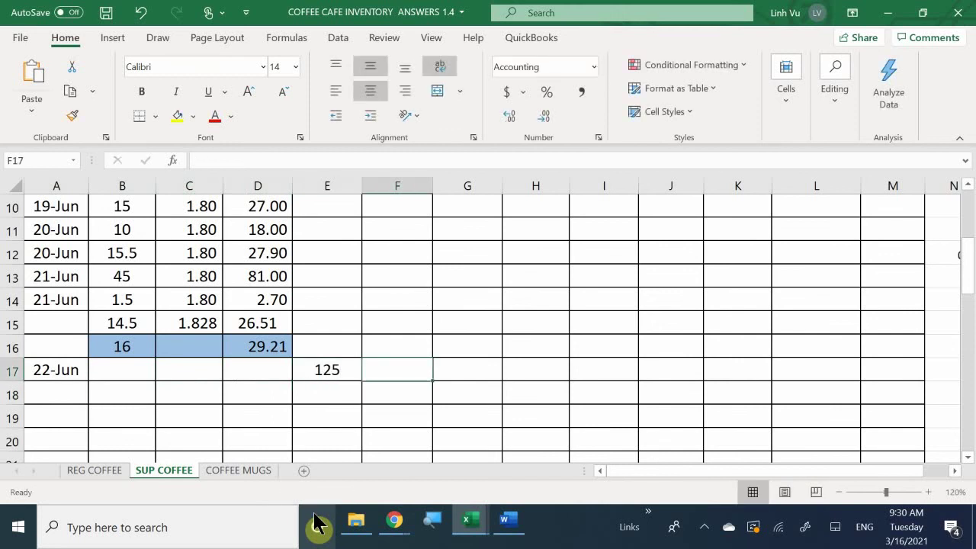
text(1.)
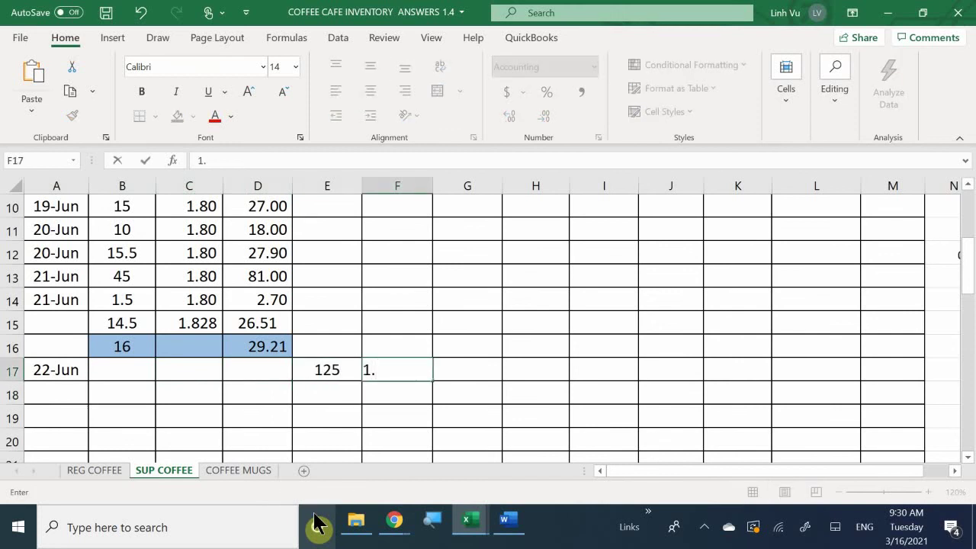
text(5)
key(BackSpace)
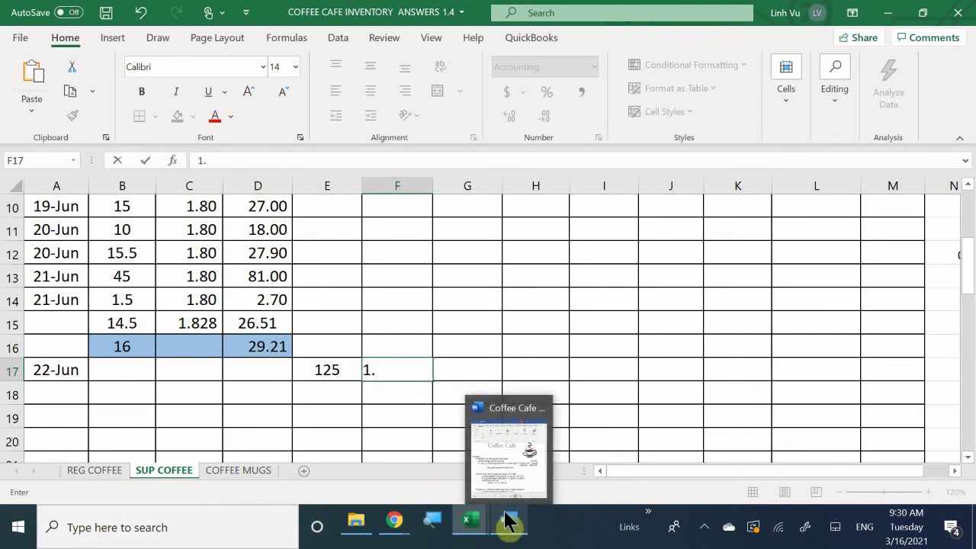
text(59)
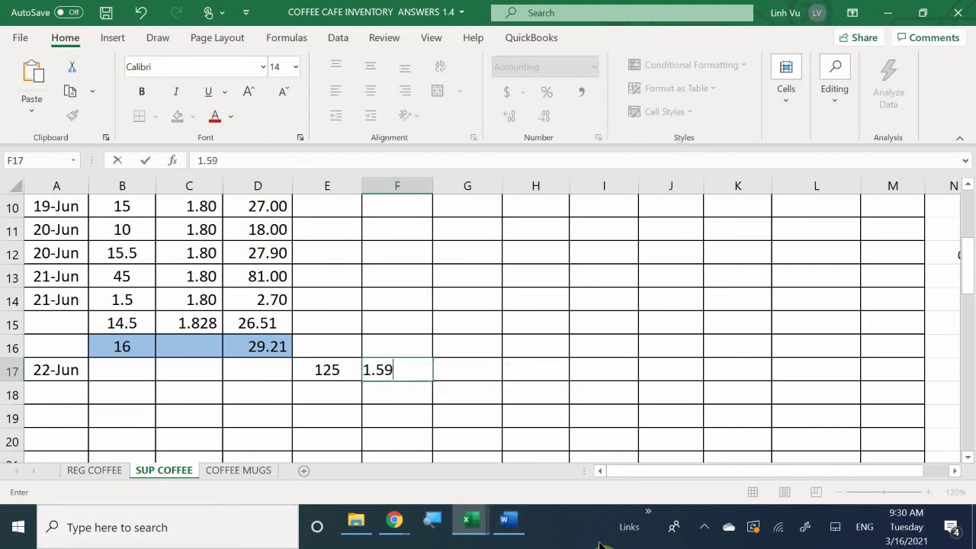
key(Return)
- Calculate the Supreme Coffee purchase cost in G17 with the formula =E17*F17
key(Up)
key(Right)
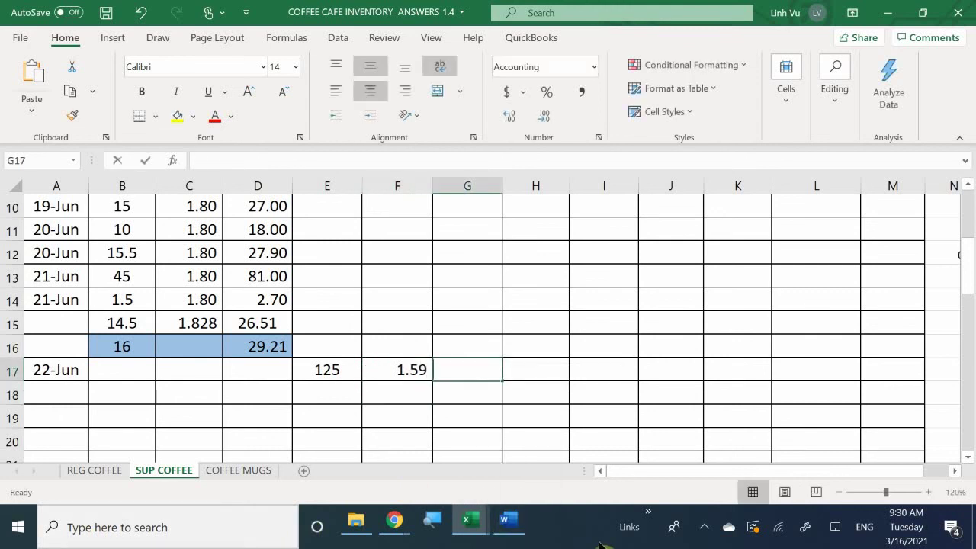
text(=)
key(Left)
key(Left)
text(*)
key(Right)
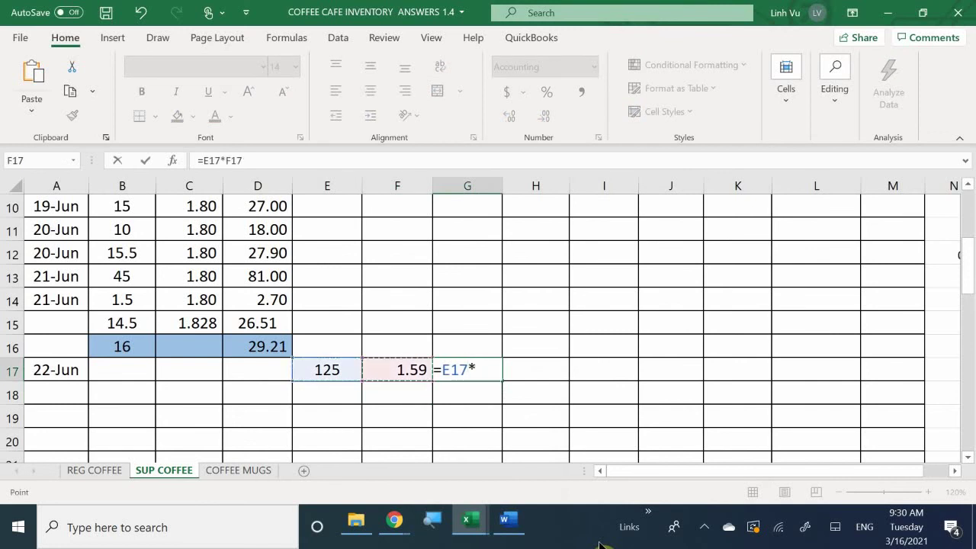
key(Return)
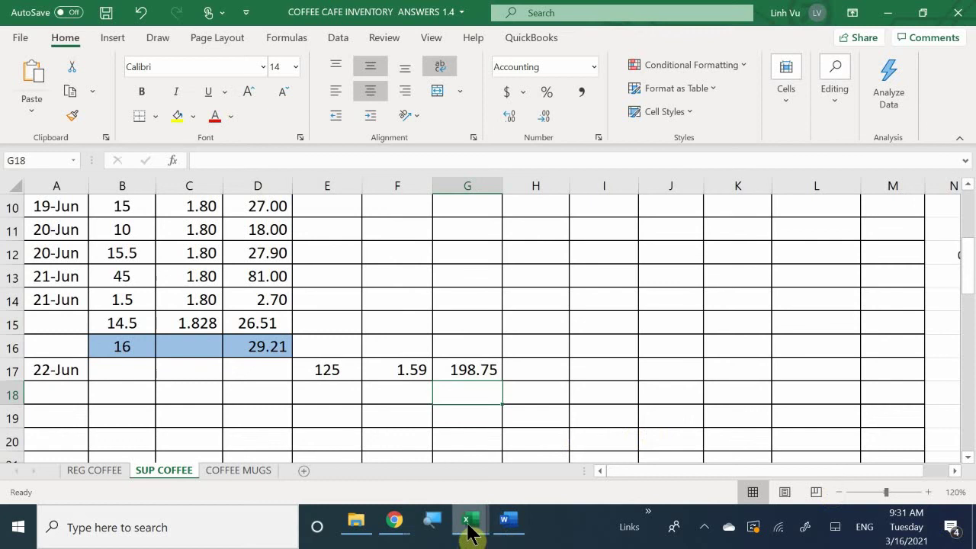
- On the PO sheet, enter invoice number 344 in F13 for the 18-Jun Atlas Coffee Imports purchase order
mouse_move(472, 521)
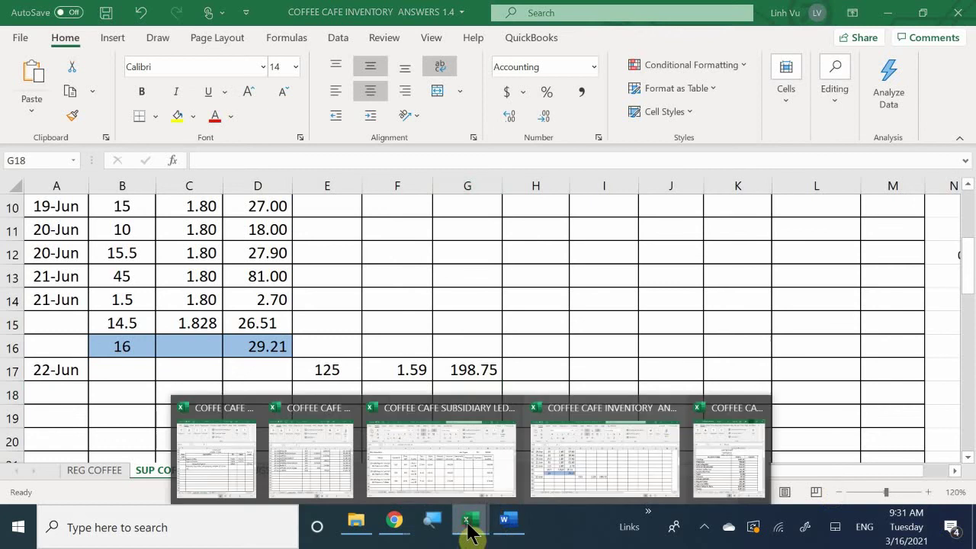
click(228, 448)
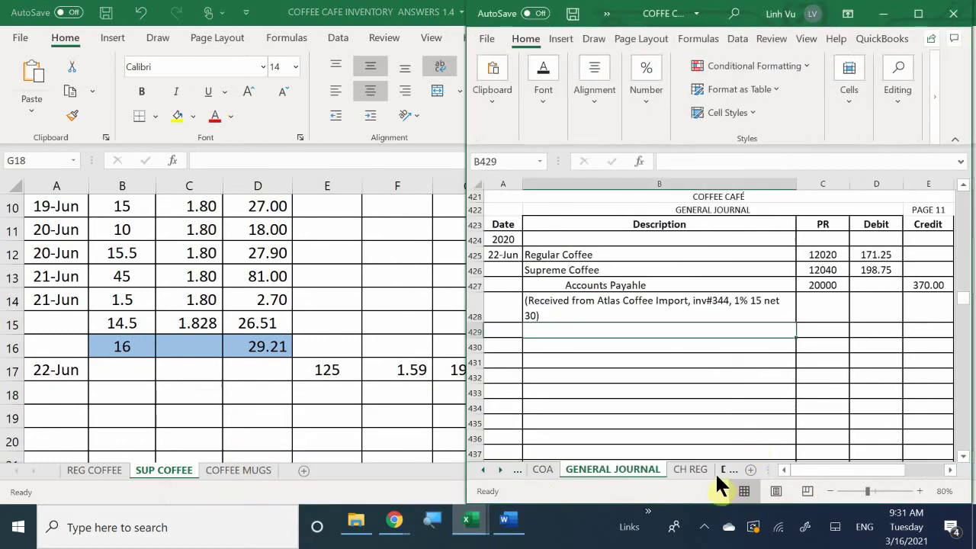
scroll(717, 465, down, 2)
click(636, 468)
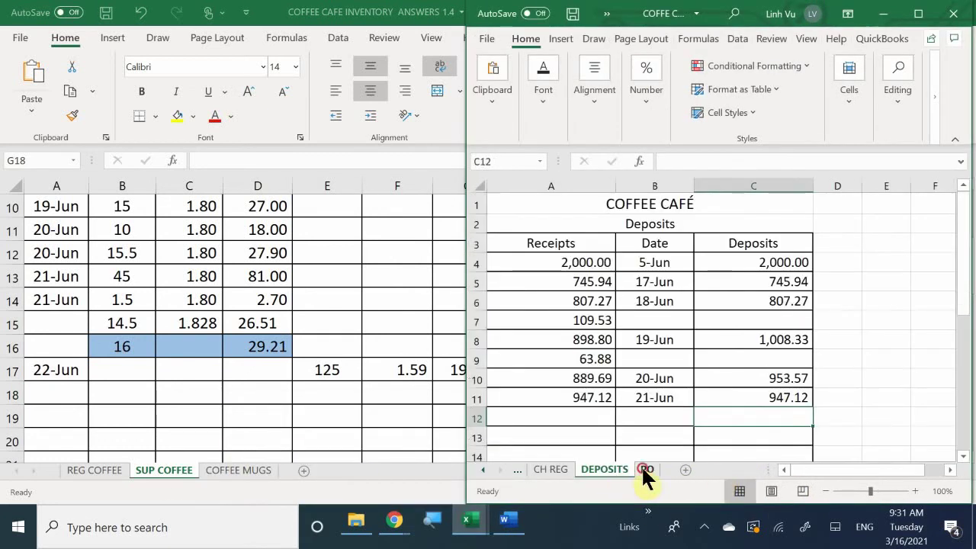
click(643, 469)
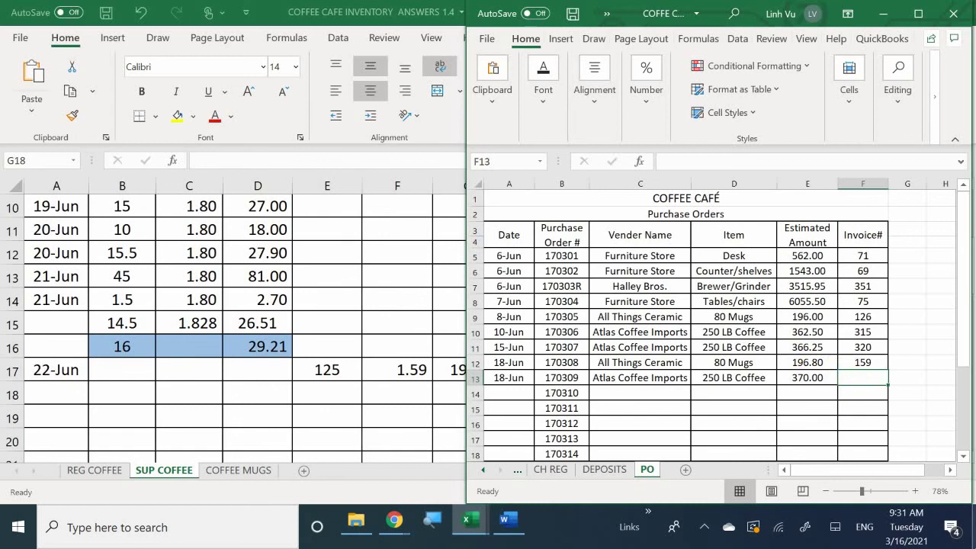
text(344)
key(Return)
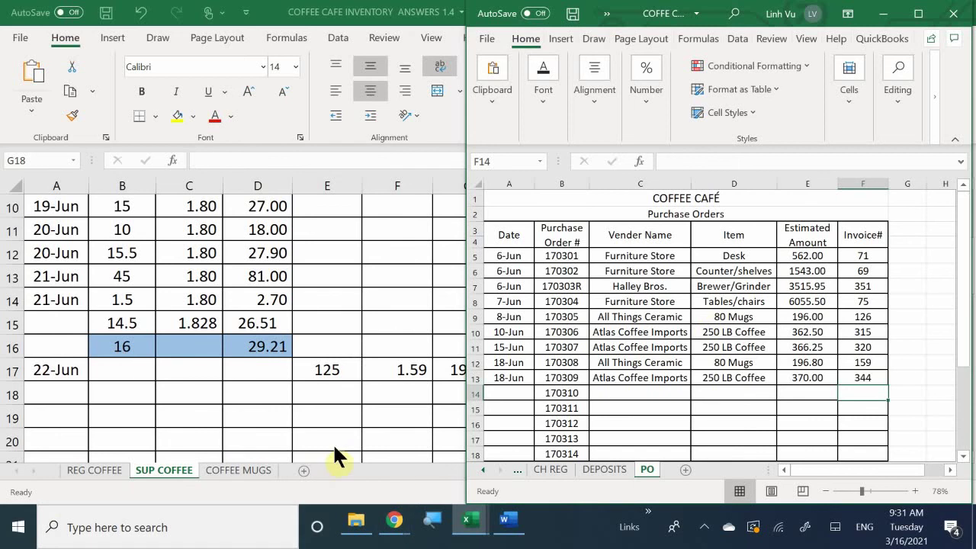
- Return to the GENERAL JOURNAL sheet and review the Freight Line coffee delivery transaction in the Word document
click(481, 470)
click(482, 470)
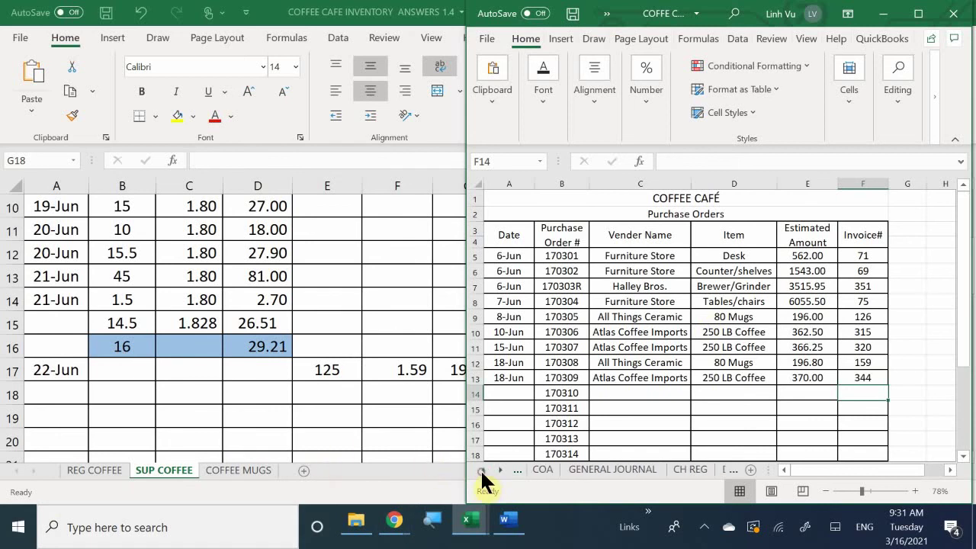
click(572, 469)
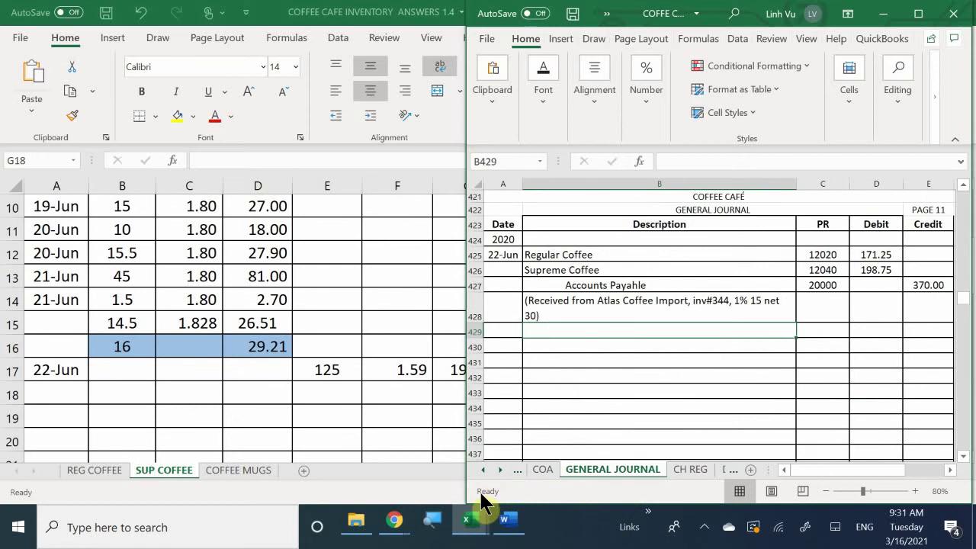
mouse_move(476, 522)
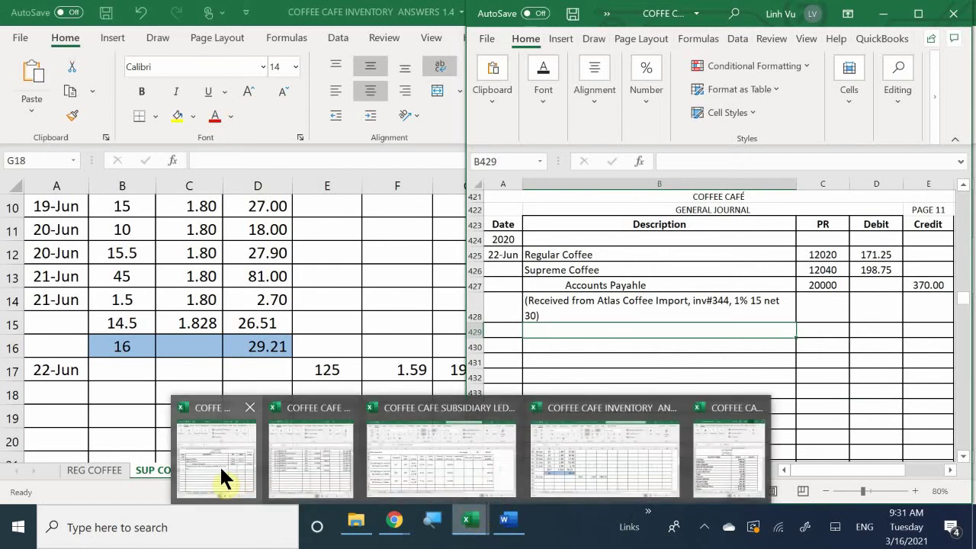
mouse_move(218, 464)
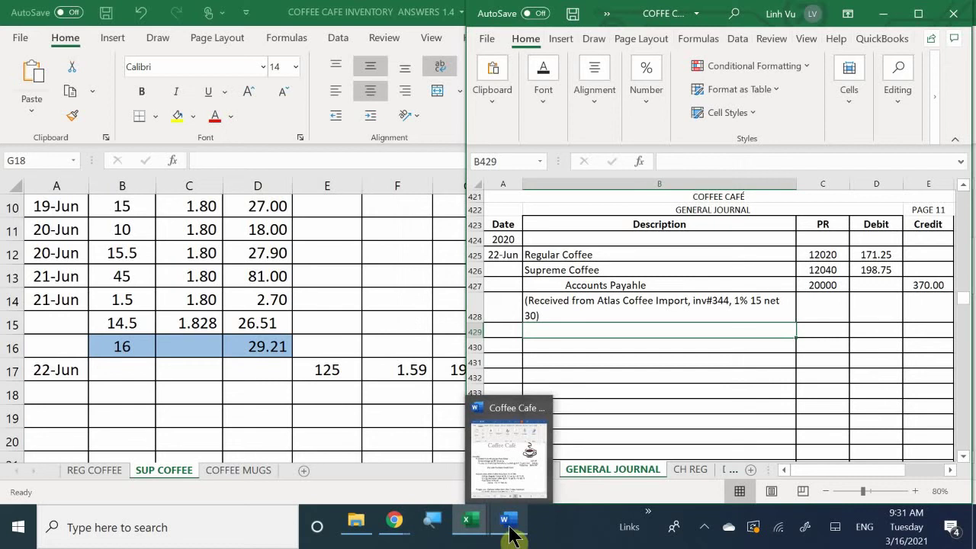
click(506, 520)
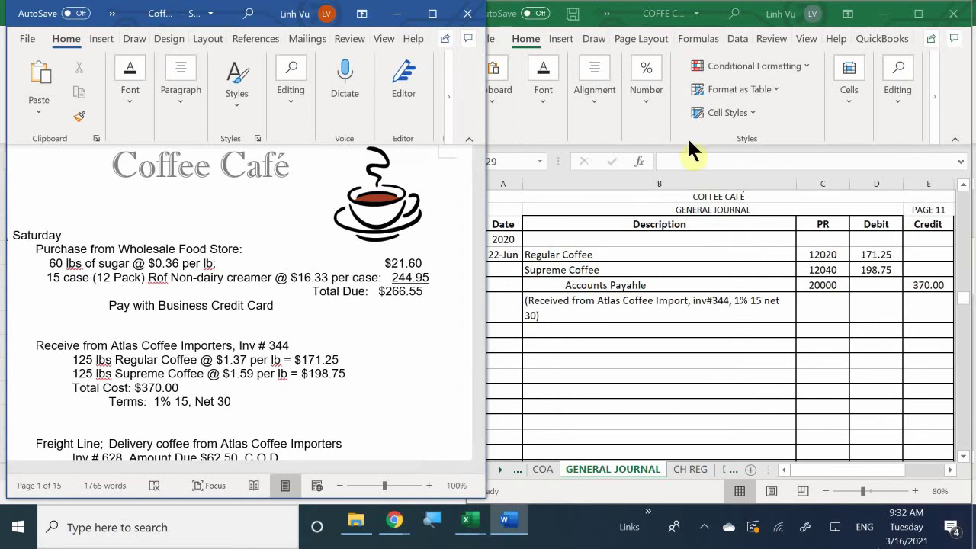
click(202, 372)
scroll(202, 368, down, 2)
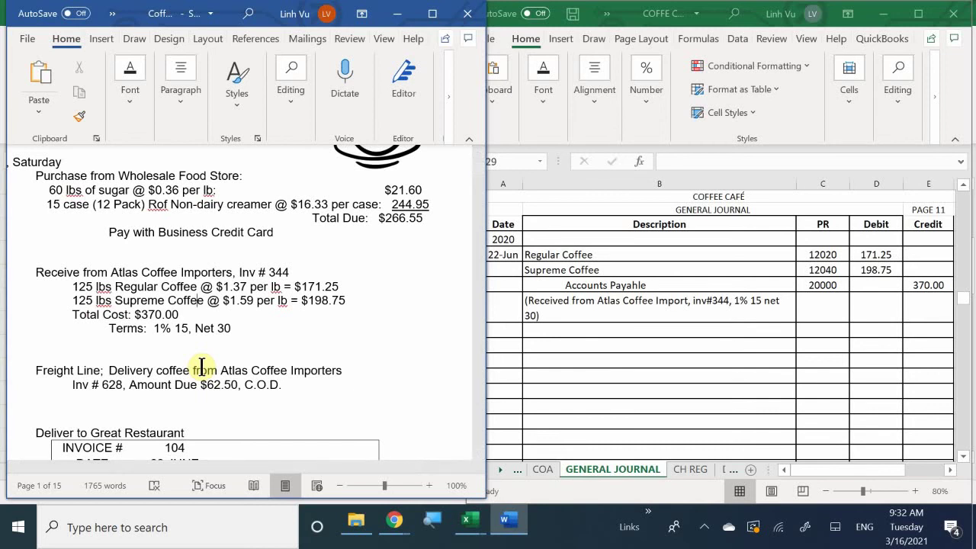
mouse_move(374, 526)
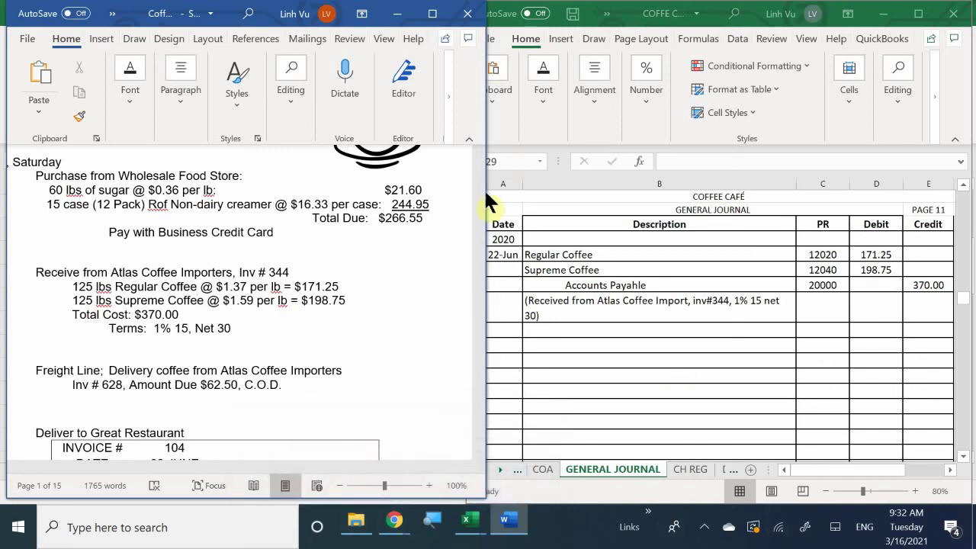
- Start a new general journal entry by entering the date 6/22 in A430
click(524, 349)
click(501, 345)
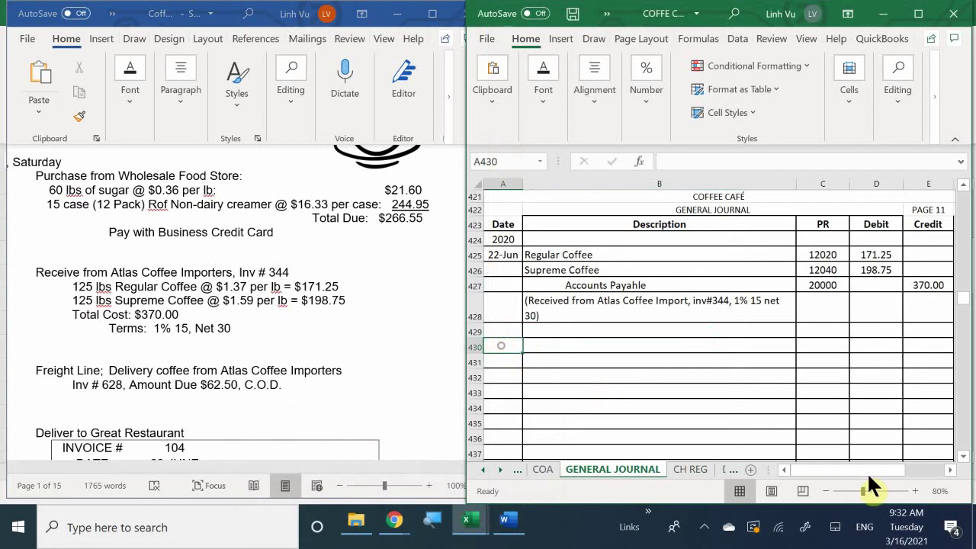
text(6/)
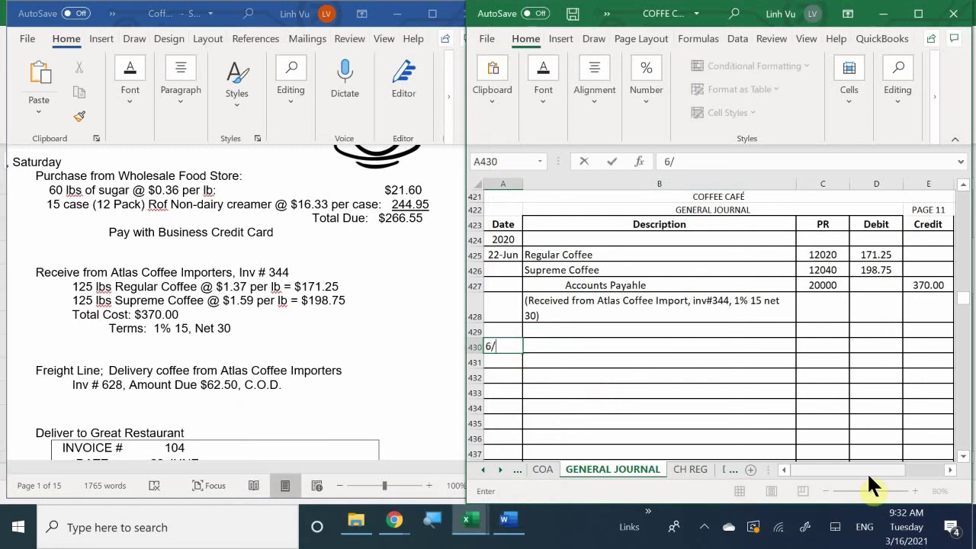
text(22-Jun)
key(Return)
key(Right)
key(Up)
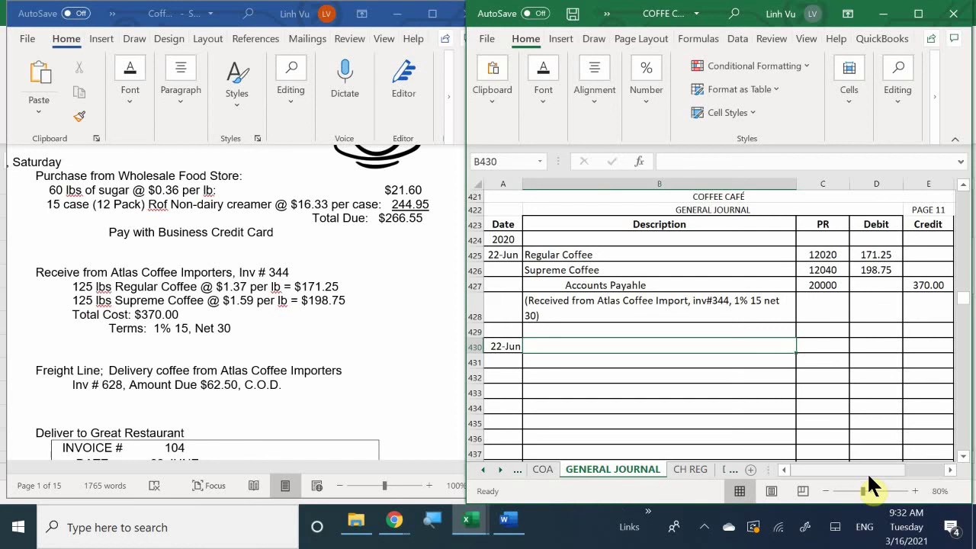
text(Reg)
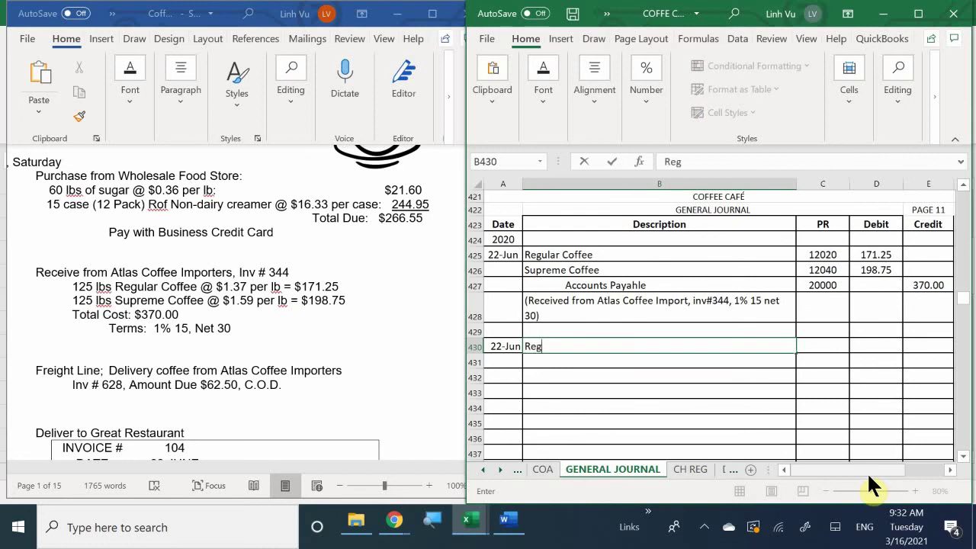
text(u)
key(BackSpace)
key(BackSpace)
key(BackSpace)
key(BackSpace)
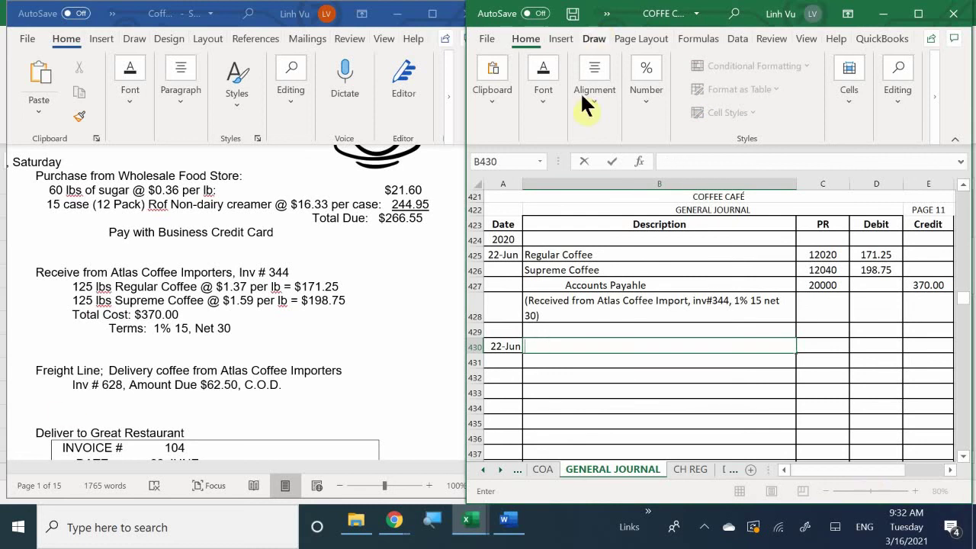
- Copy the Regular Coffee and Supreme Coffee descriptions with their PR codes from B425:C426 to B430:C431
drag(604, 254, 842, 263)
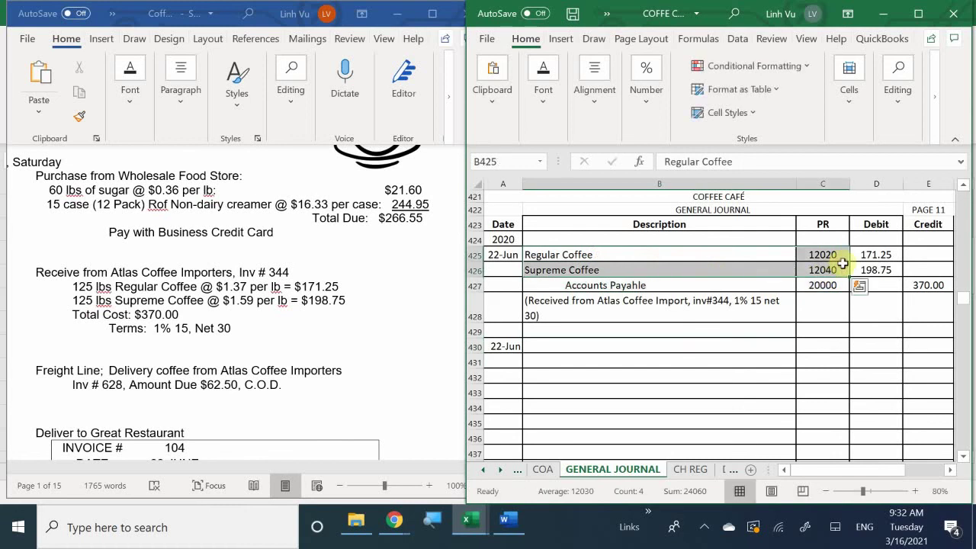
key(ctrl+c)
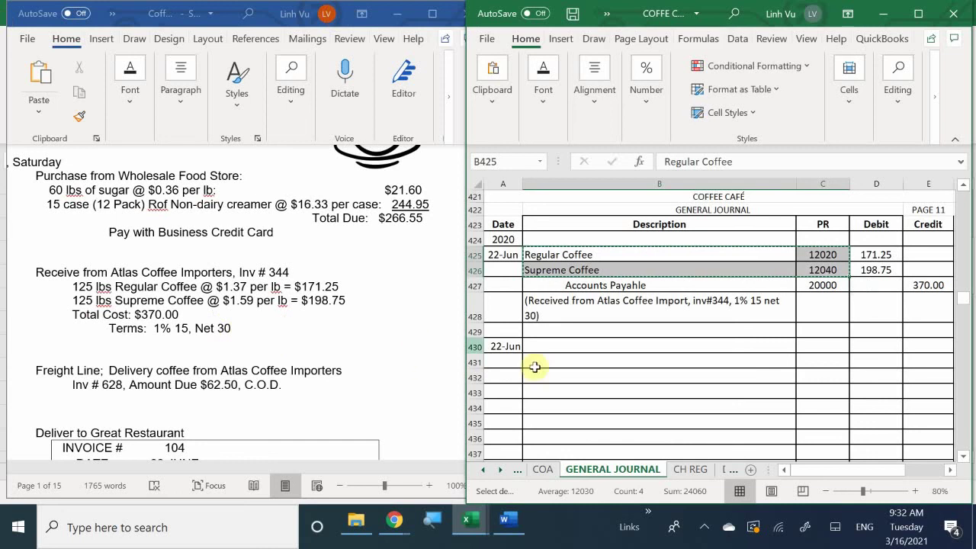
click(557, 346)
key(ctrl+v)
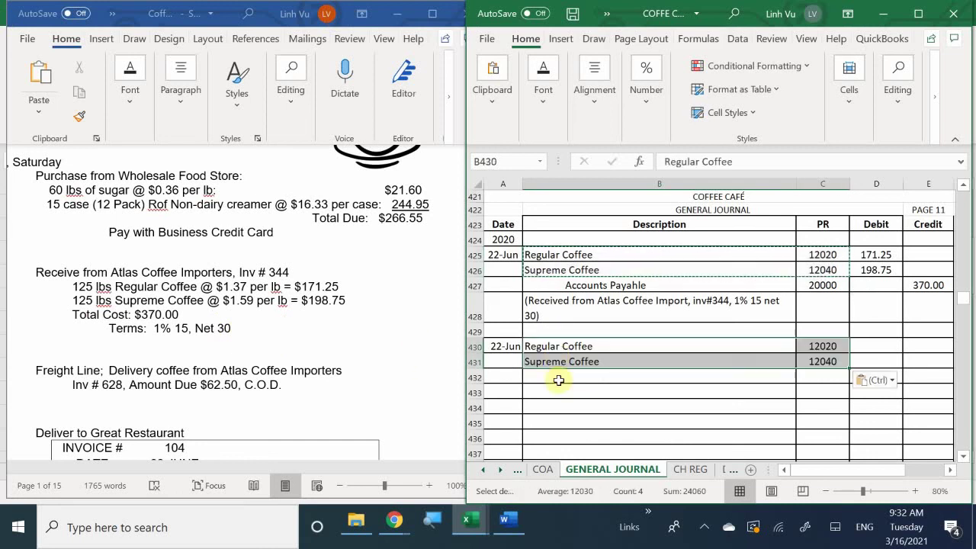
- Add the indented credit account Checking in B432 with the PR code 10100 in C432
click(558, 378)
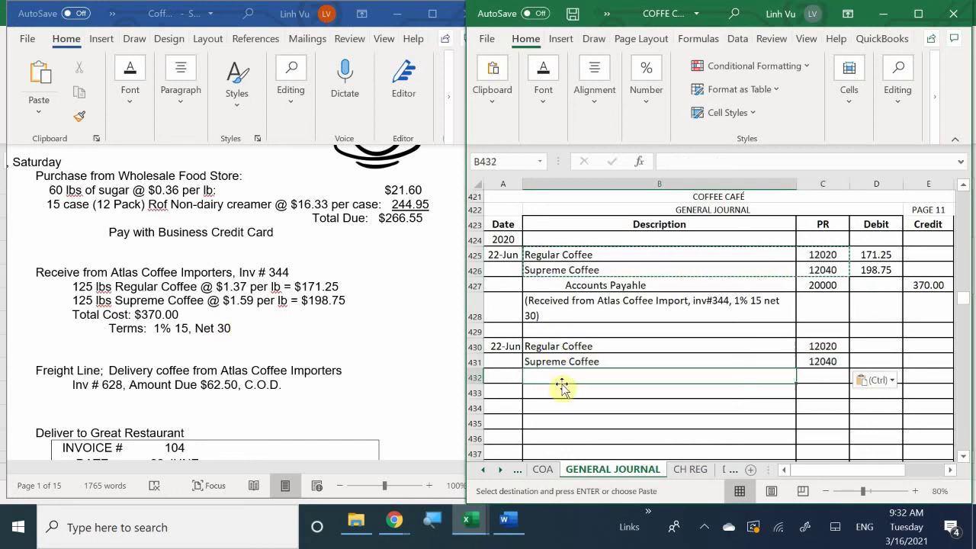
text(Ch)
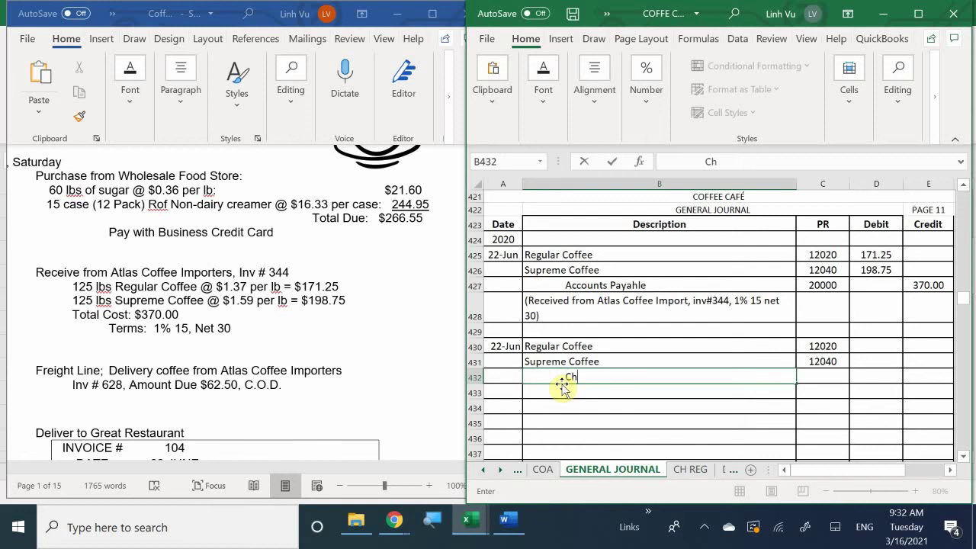
text(ecking)
key(Return)
key(Right)
key(Up)
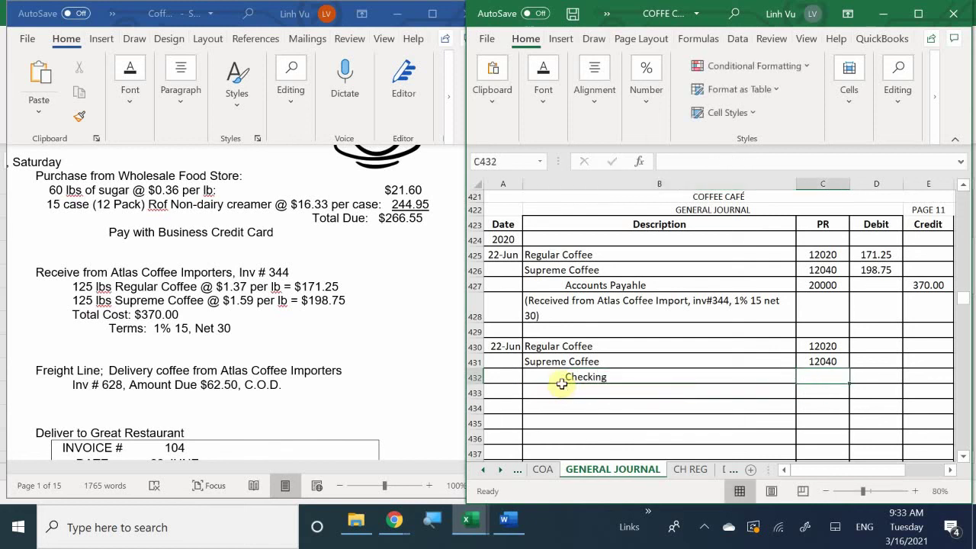
text(10100)
key(Tab)
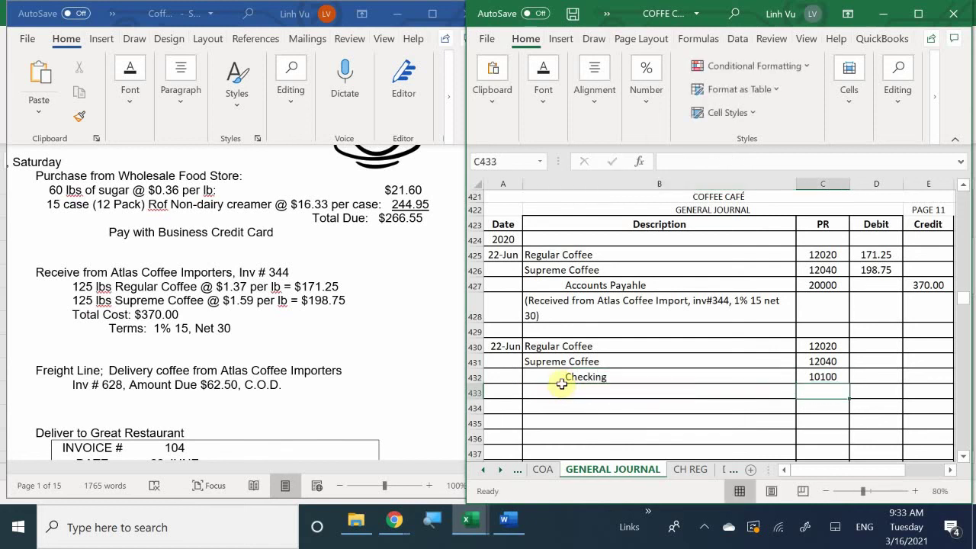
key(Up)
key(Up)
key(Up)
key(Down)
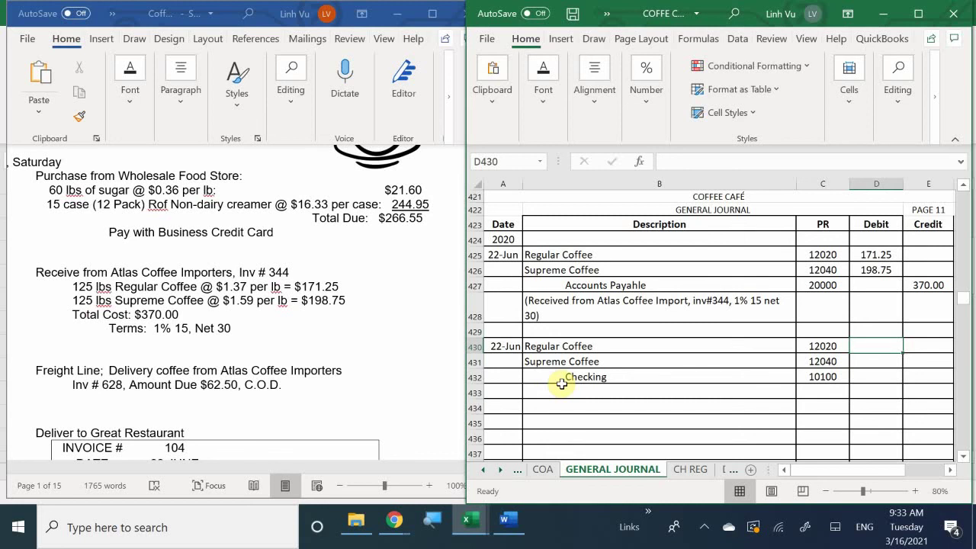
key(Down)
key(Down)
key(Up)
key(Up)
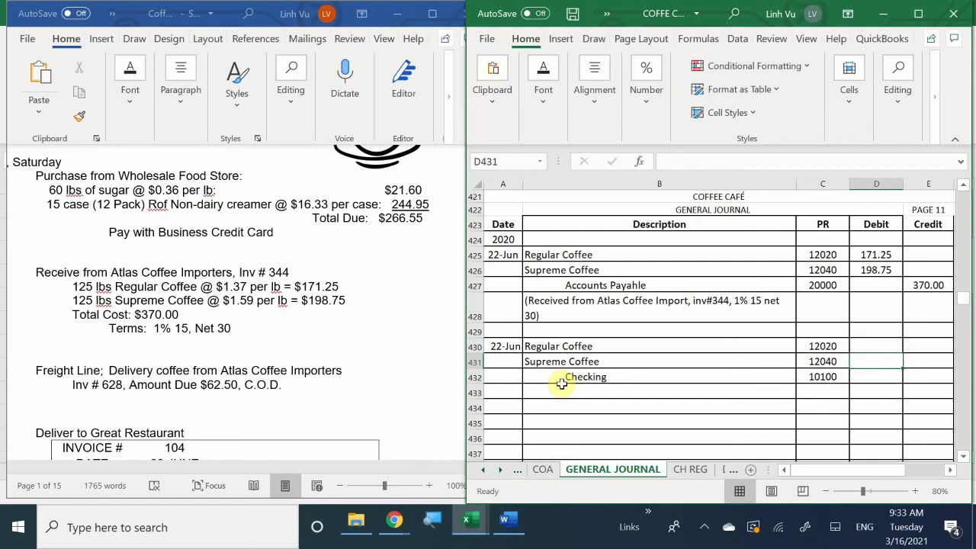
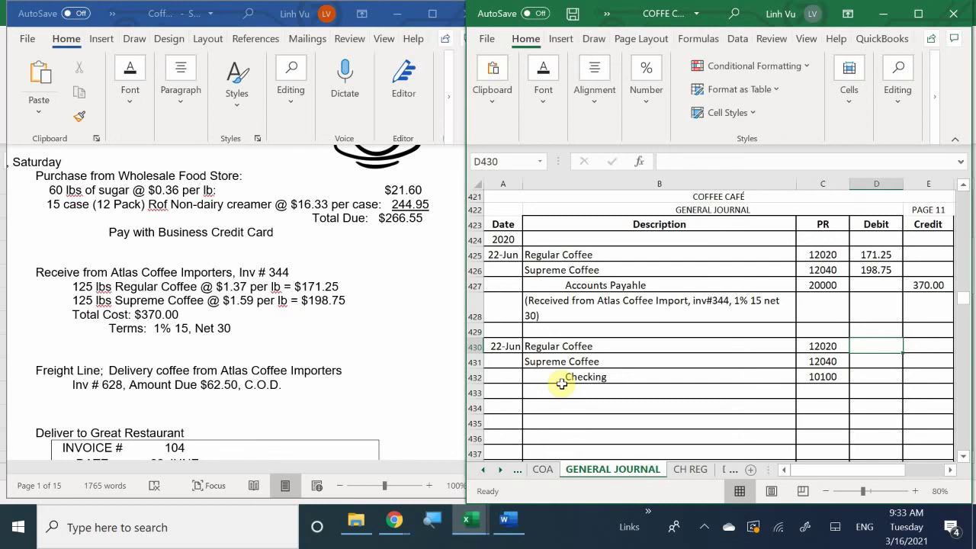
text(31)
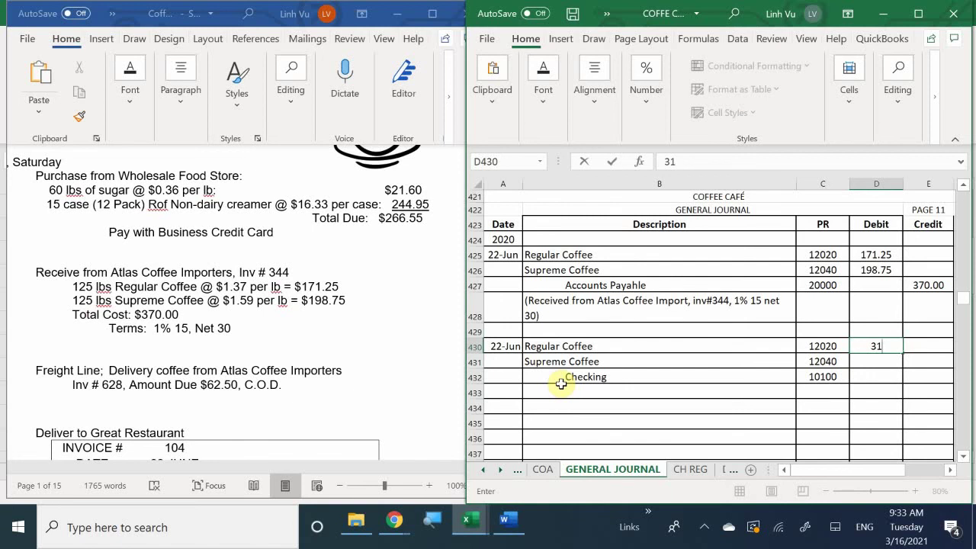
key(BackSpace)
key(BackSpace)
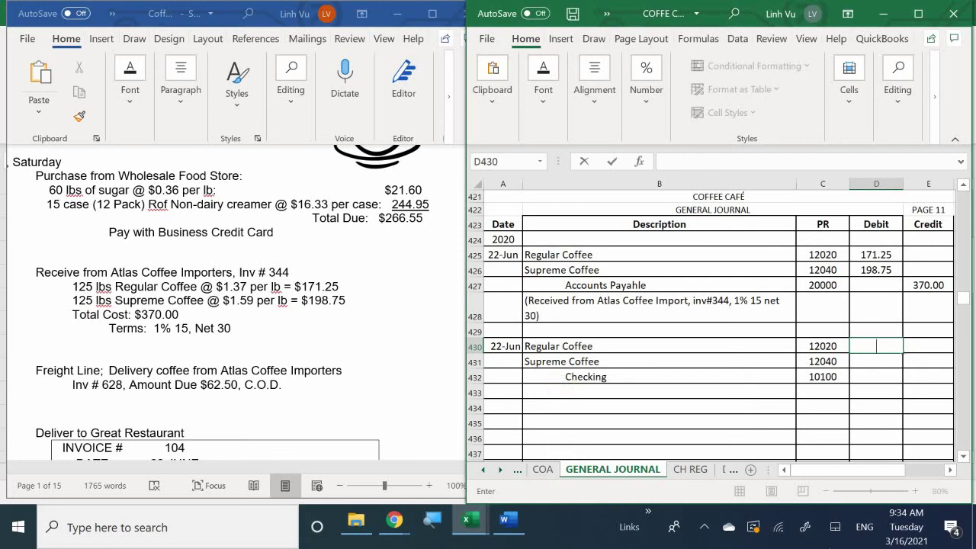
click(703, 526)
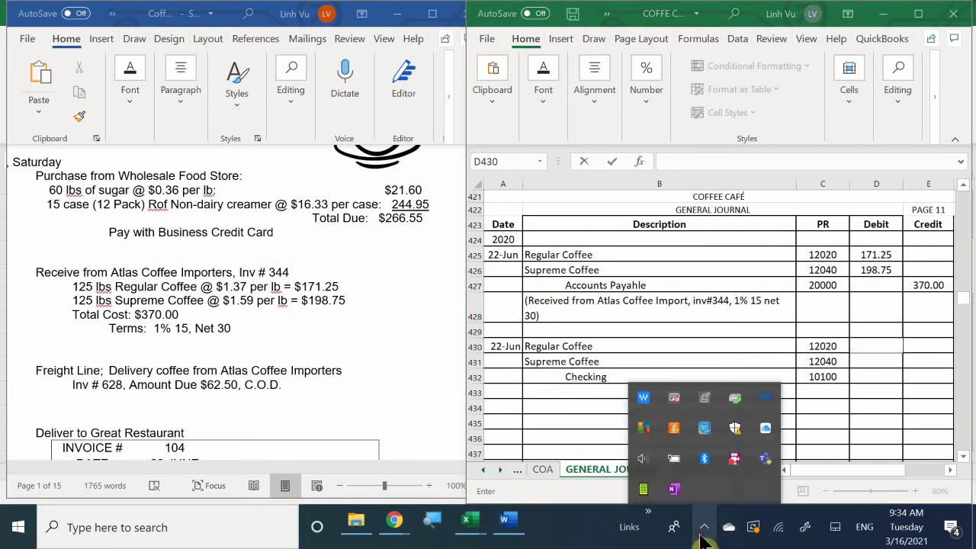
right_click(732, 463)
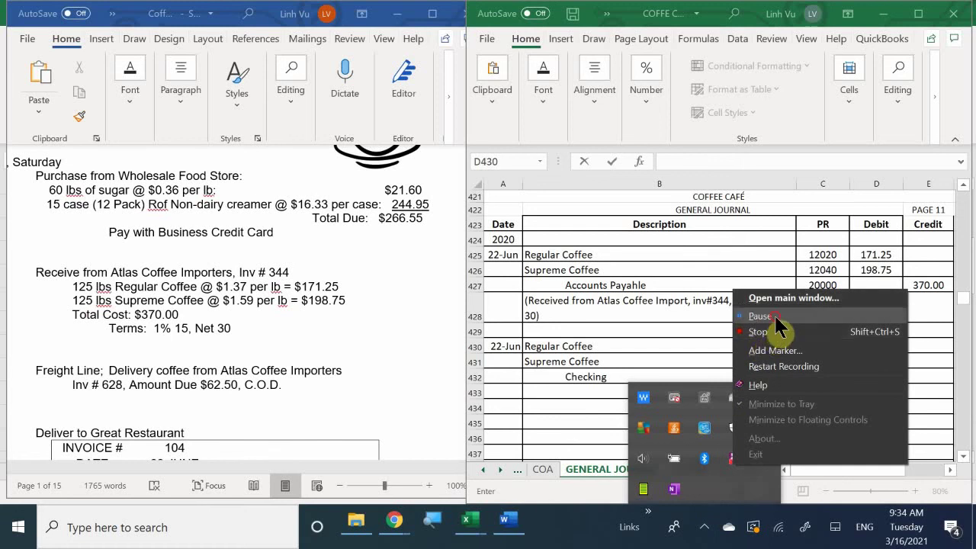
click(773, 315)
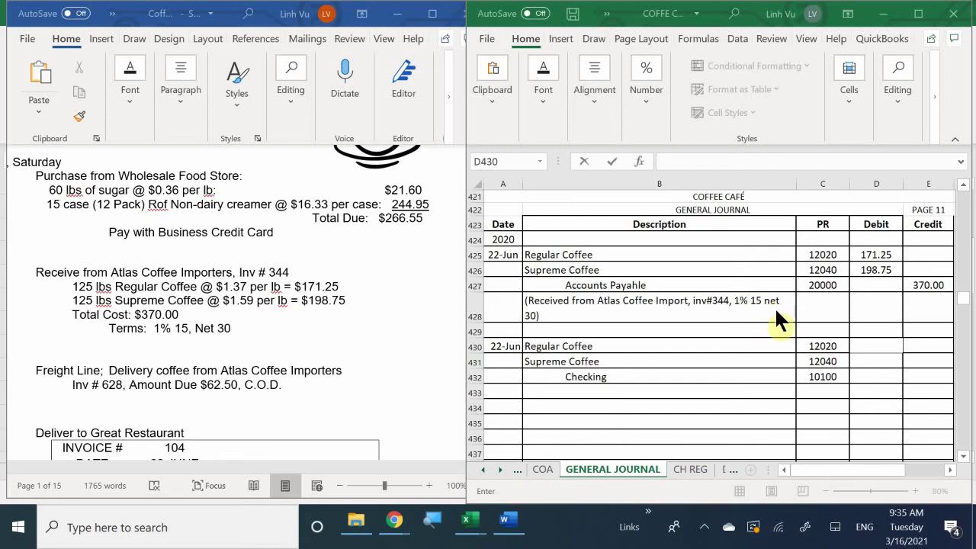
- Enter 31.25 as the Regular Coffee debit in D430
click(875, 345)
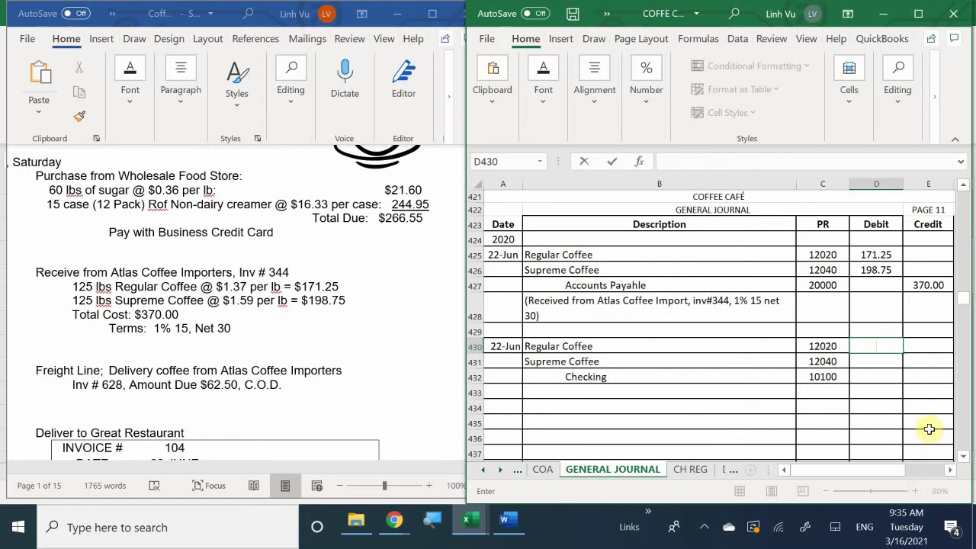
text(31.25)
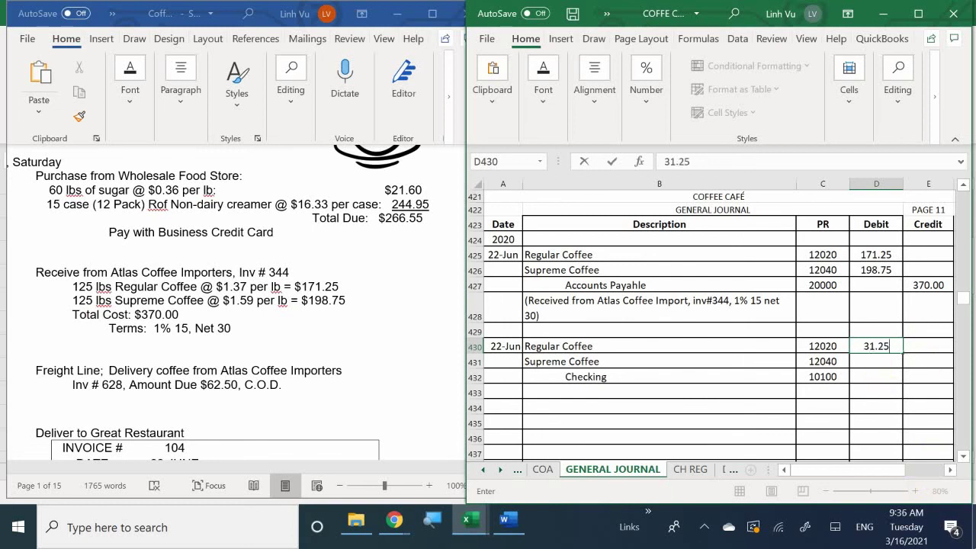
key(Return)
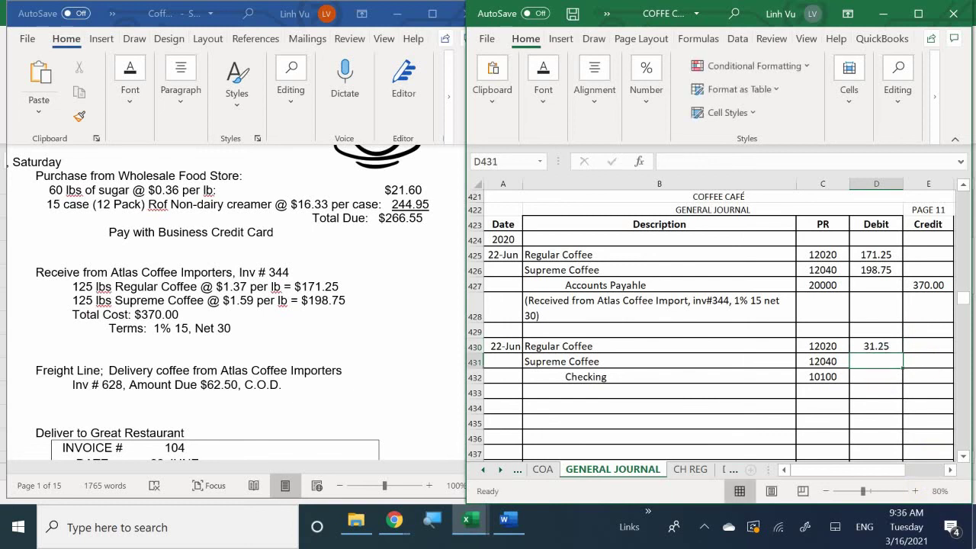
- Enter 31.25 as the Supreme Coffee debit in D431 and credit Checking in E432 with the formula =D430+D431
text(31.25)
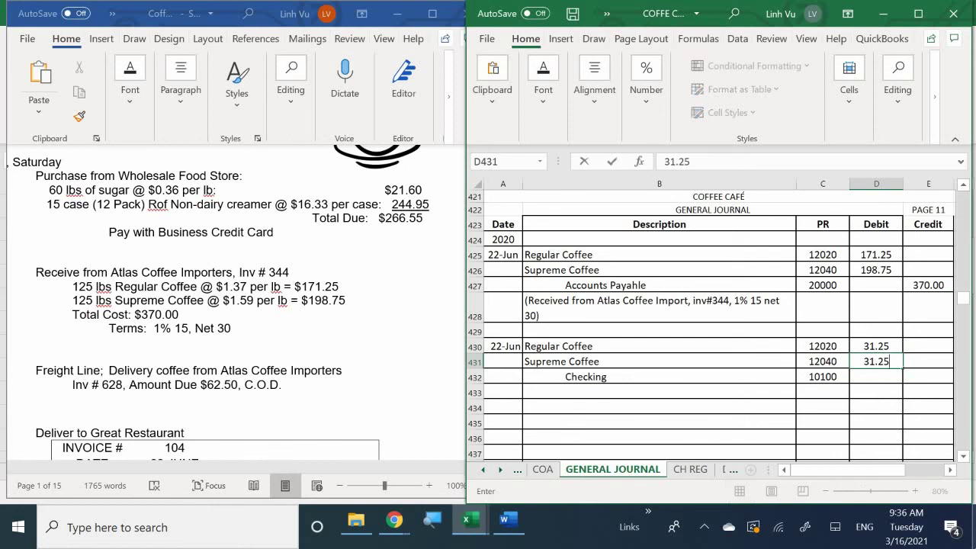
key(Return)
click(928, 377)
text(=)
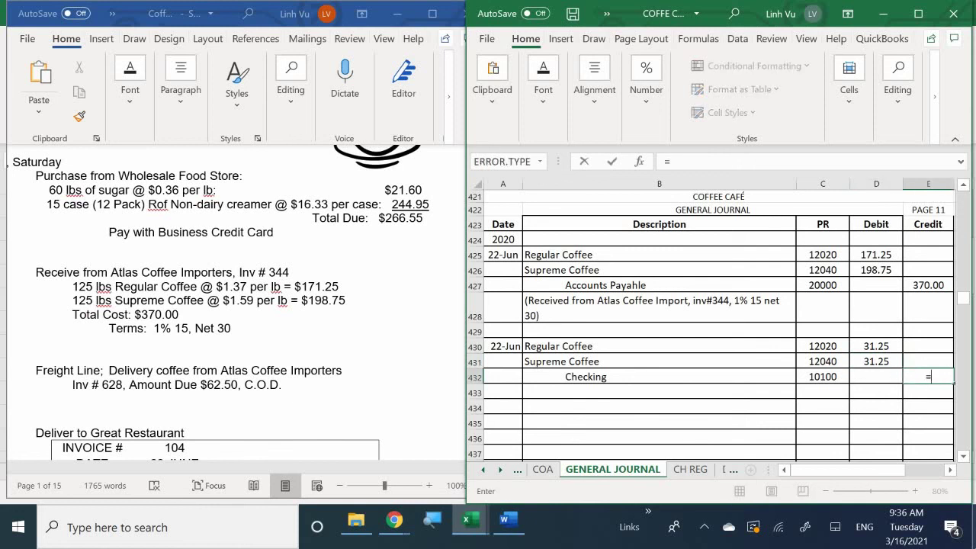
key(Up)
key(Up)
text(+)
key(Left)
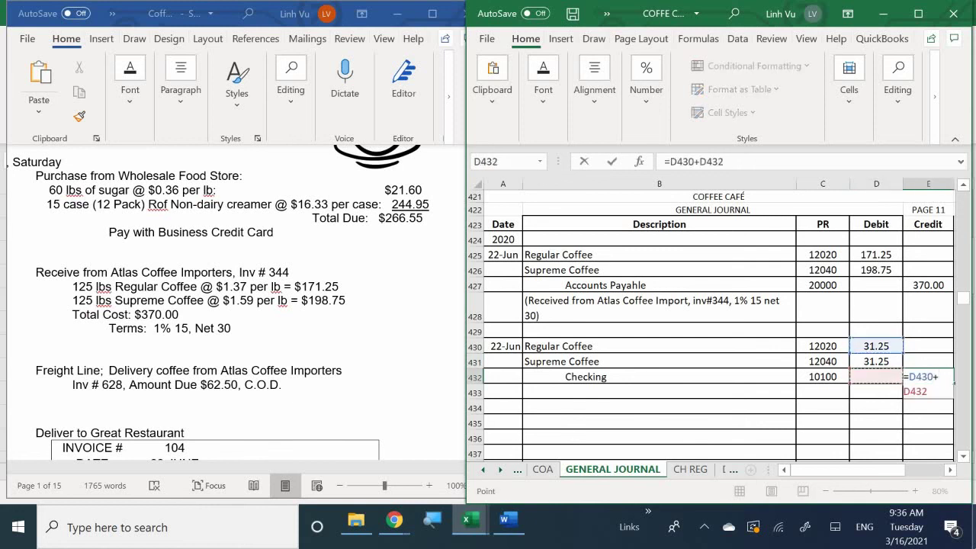
key(Up)
key(Return)
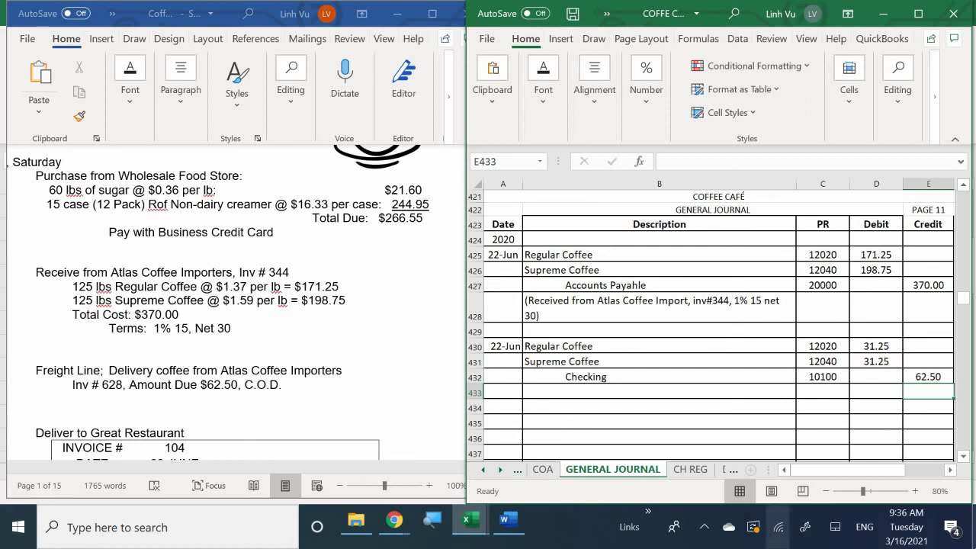
- In the CH REG sheet, record check 1521 in row 24 with the date 6/22 and the amount 62.50
click(695, 469)
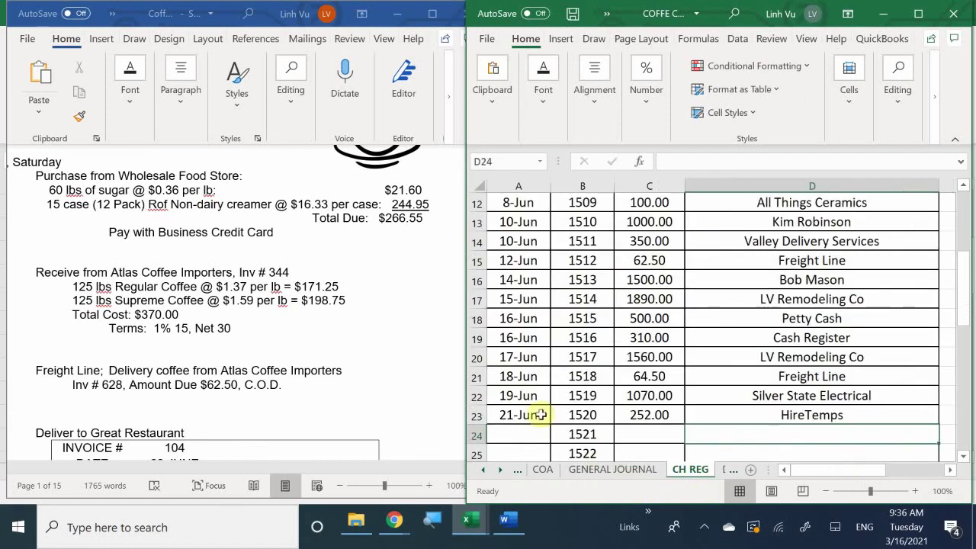
scroll(538, 397, down, 1)
click(523, 381)
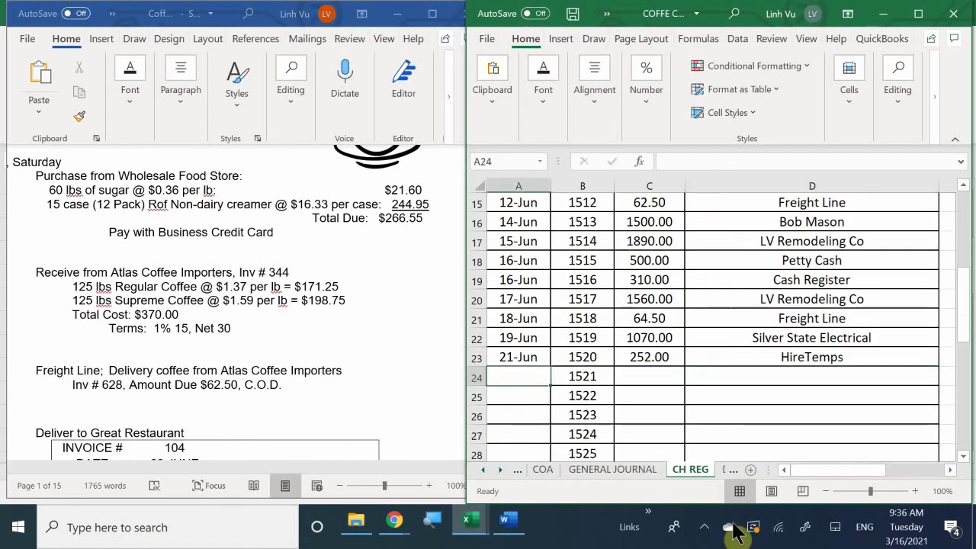
text(6/22)
key(Return)
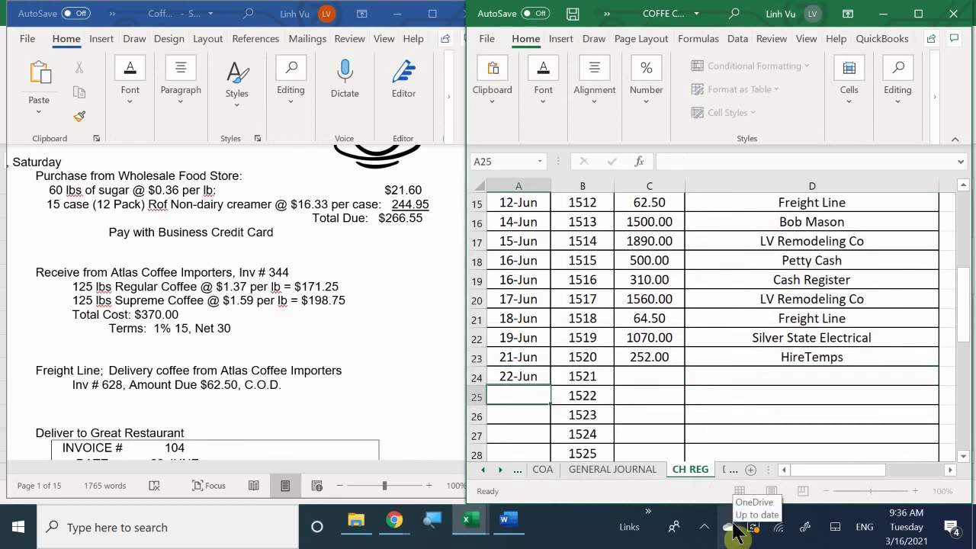
key(Right)
key(Right)
key(Up)
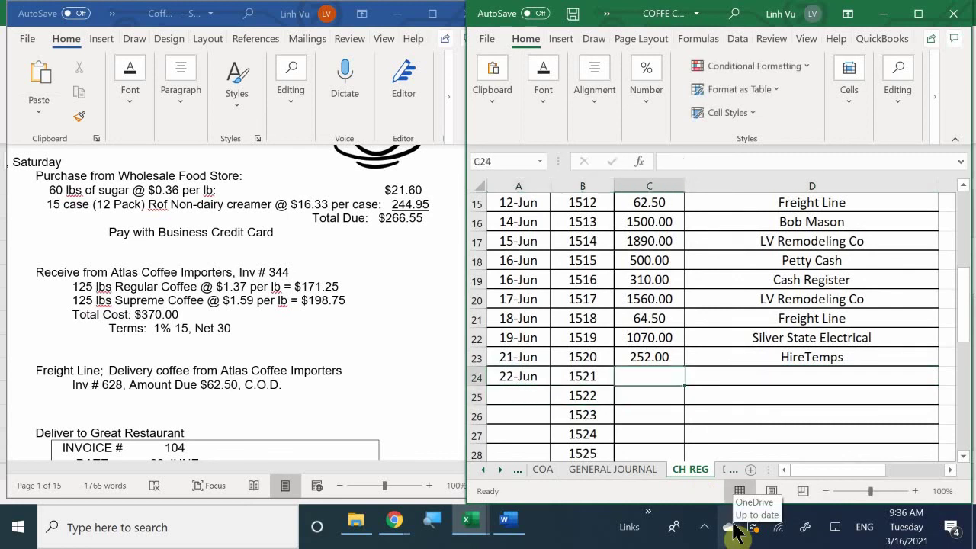
text(62.50)
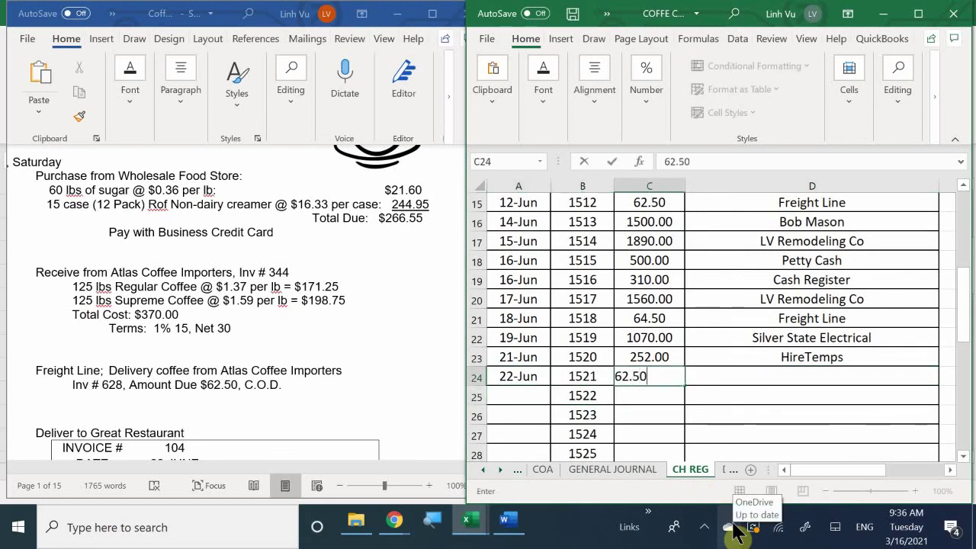
key(Return)
- Fill the payee for check 1521 in D24 with a formula referencing the Freight Line entry in D21
key(Right)
key(Up)
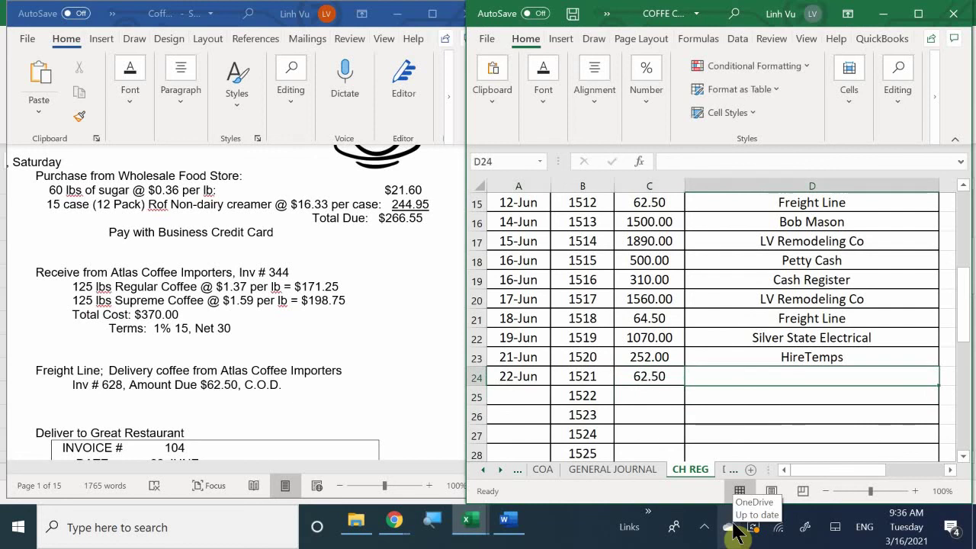
text(=)
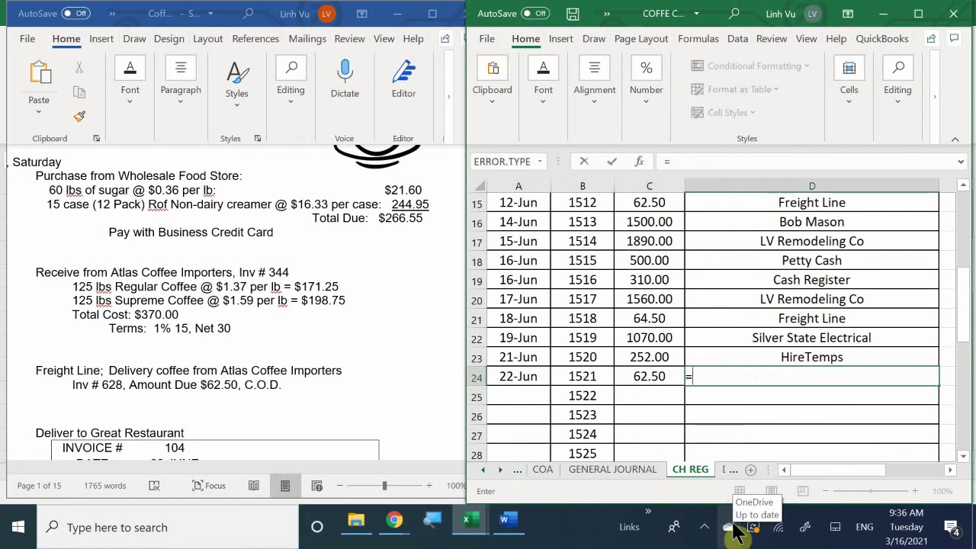
key(Up)
key(Up)
key(Up)
key(Return)
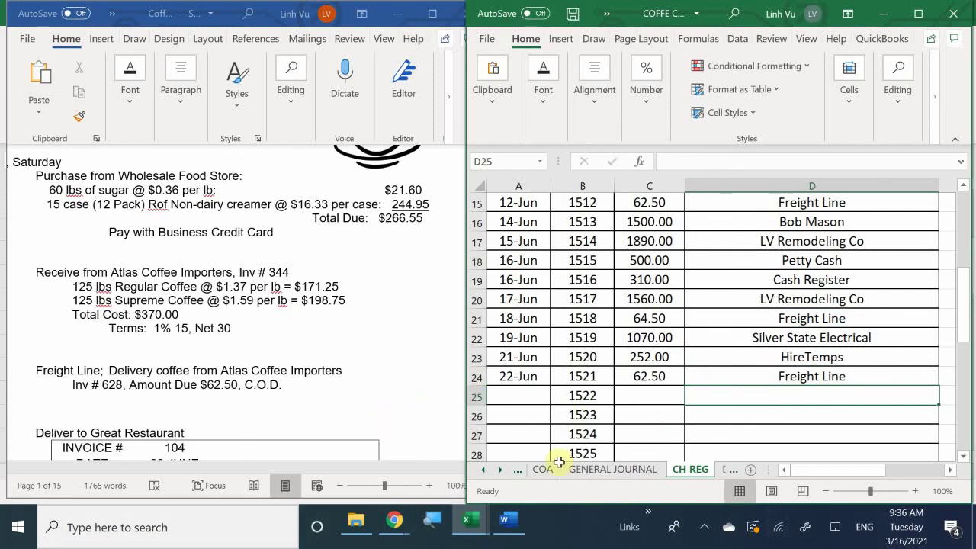
- Add the explanation "(Freight Line, inv#628, ch#1521)" in B433 of the GENERAL JOURNAL sheet
click(582, 469)
click(539, 394)
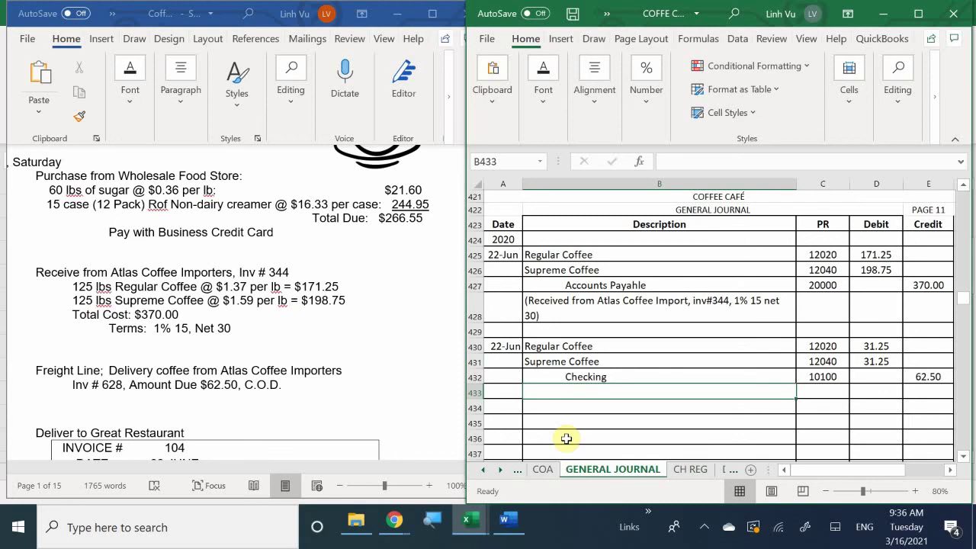
text(()
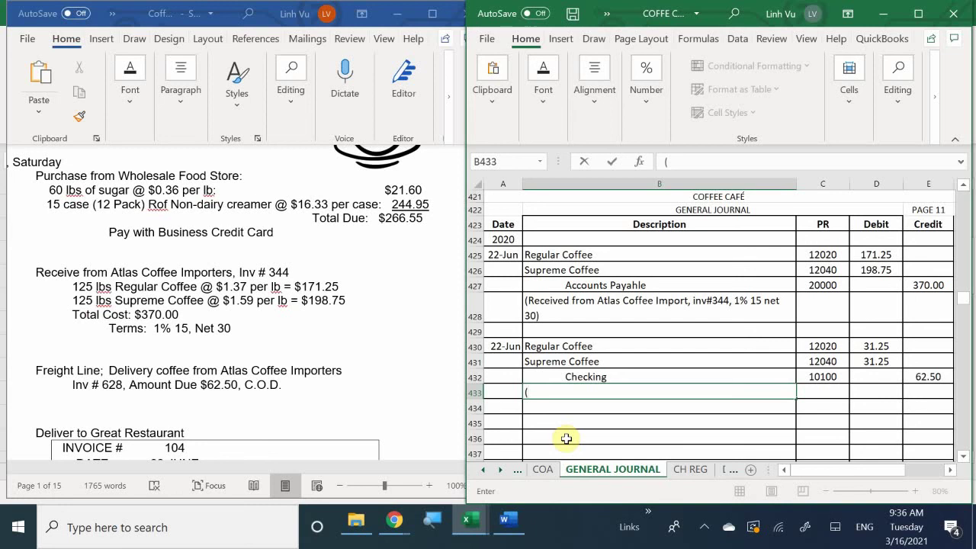
text(Frei)
key(BackSpace)
text(eight Line,)
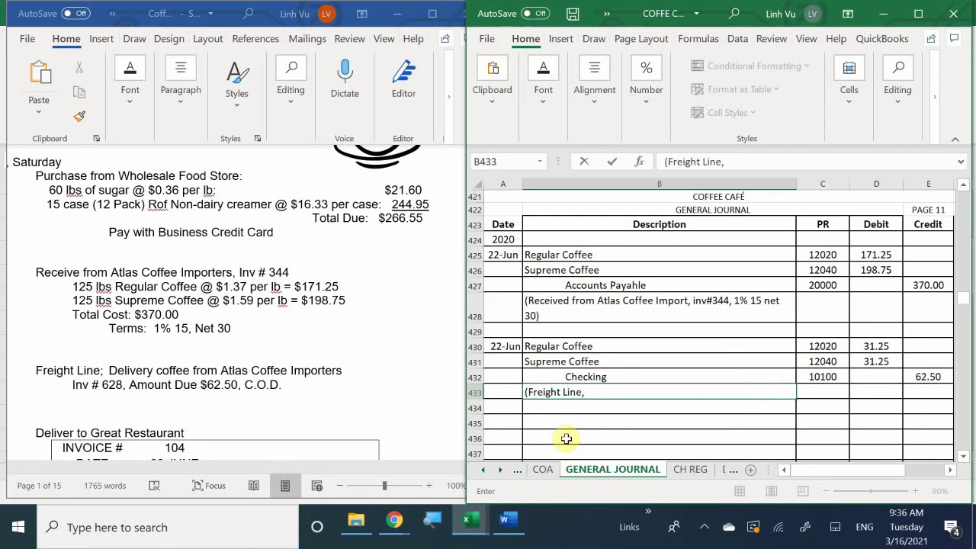
key(BackSpace)
key(BackSpace)
key(BackSpace)
text(inv)
text(#628, ch#1521)
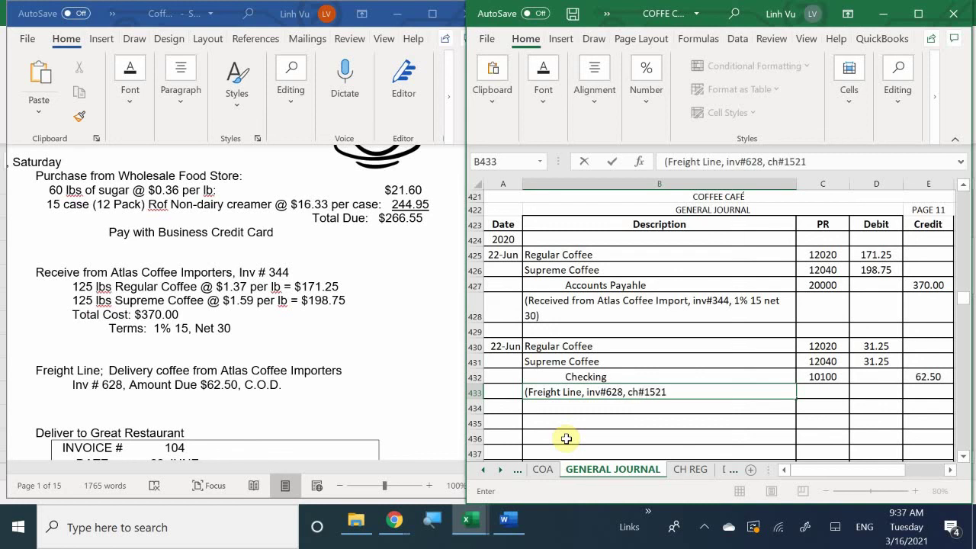
key(Return)
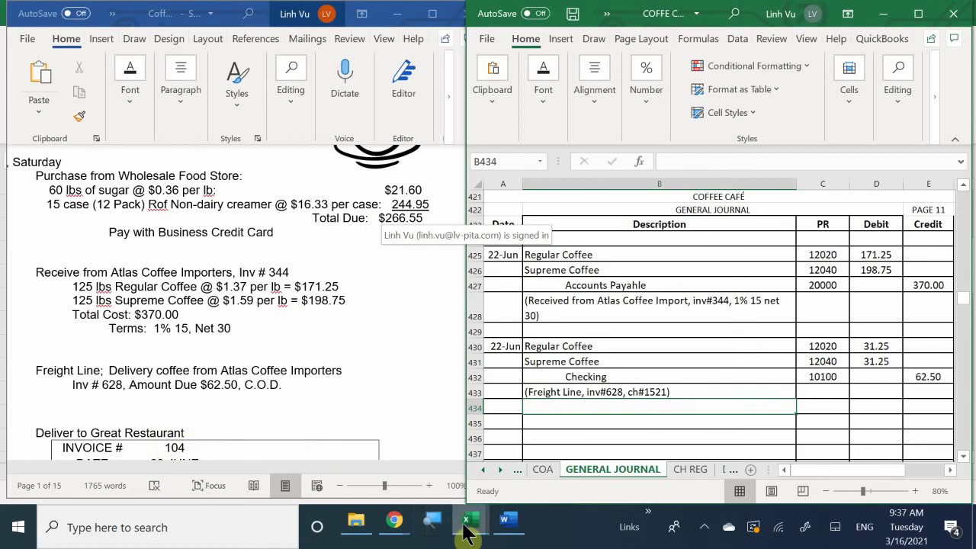
- Switch to the ledger workbook's ASSETS sheet and date a new Regular Coffee row 6/22 in A218
mouse_move(468, 523)
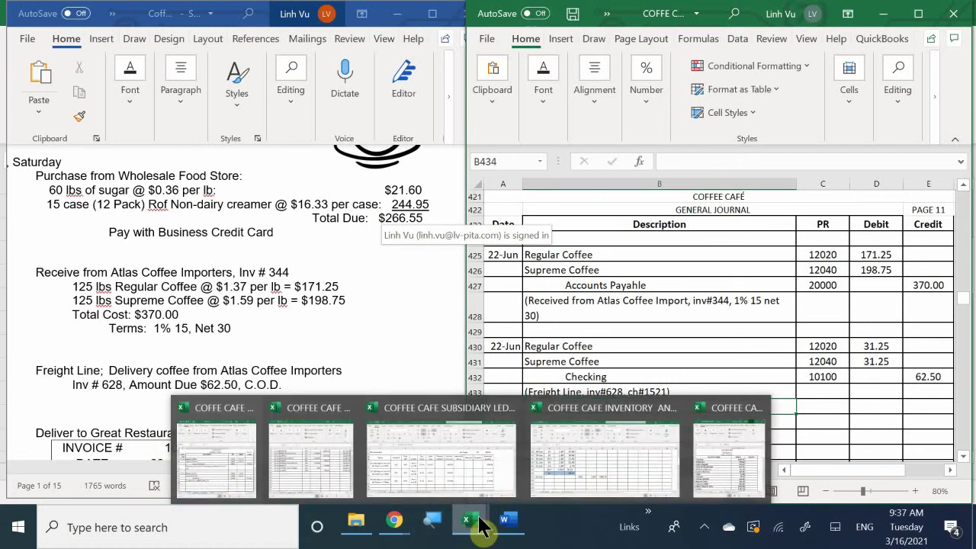
click(381, 458)
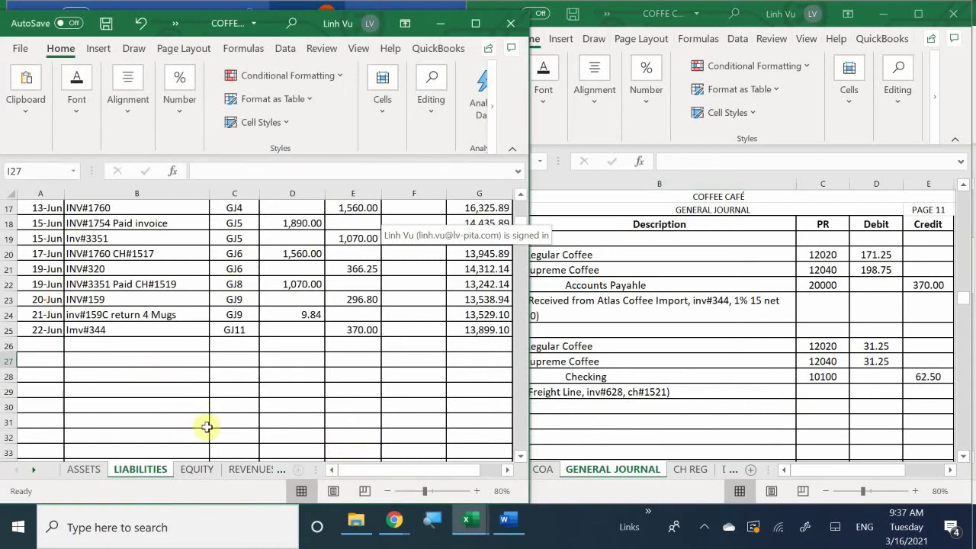
click(76, 474)
scroll(134, 359, up, 6)
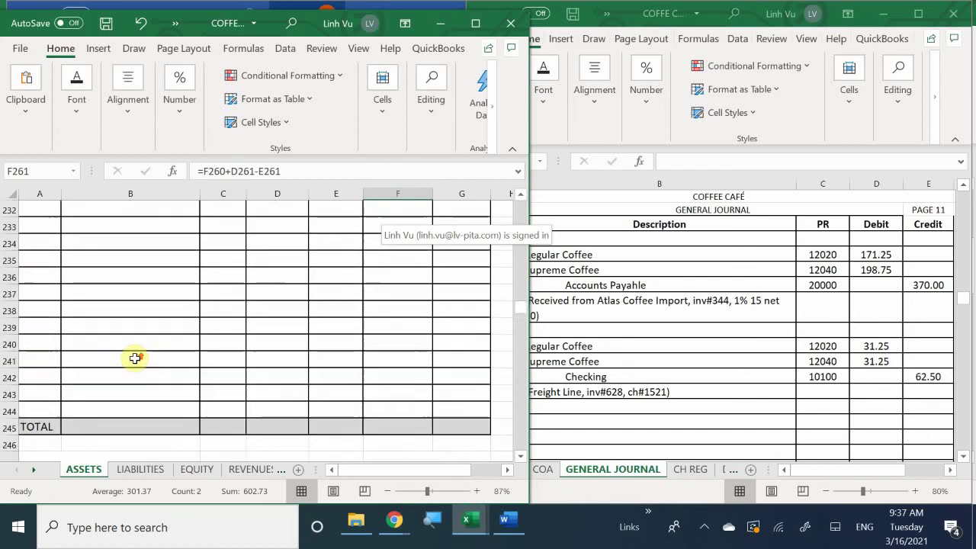
scroll(135, 358, up, 9)
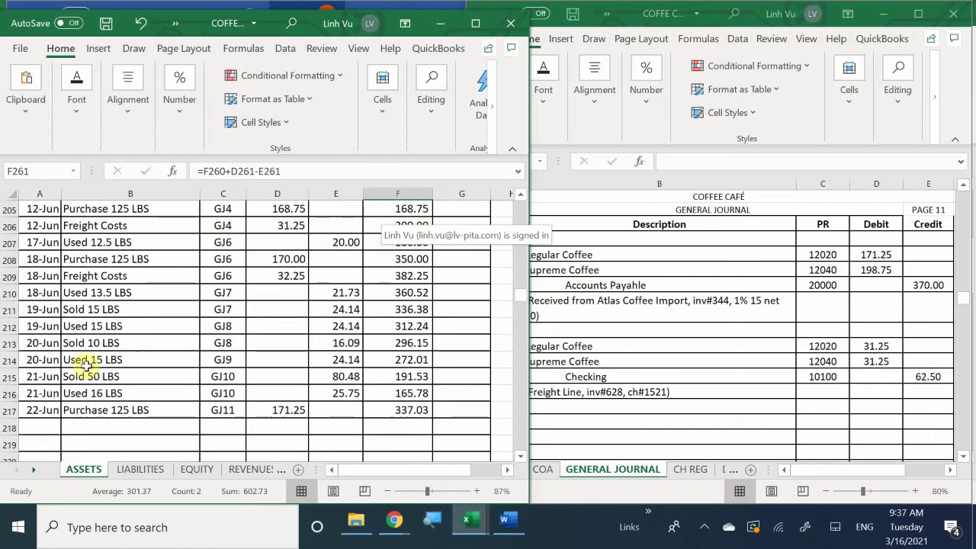
click(38, 443)
key(ctrl+Down)
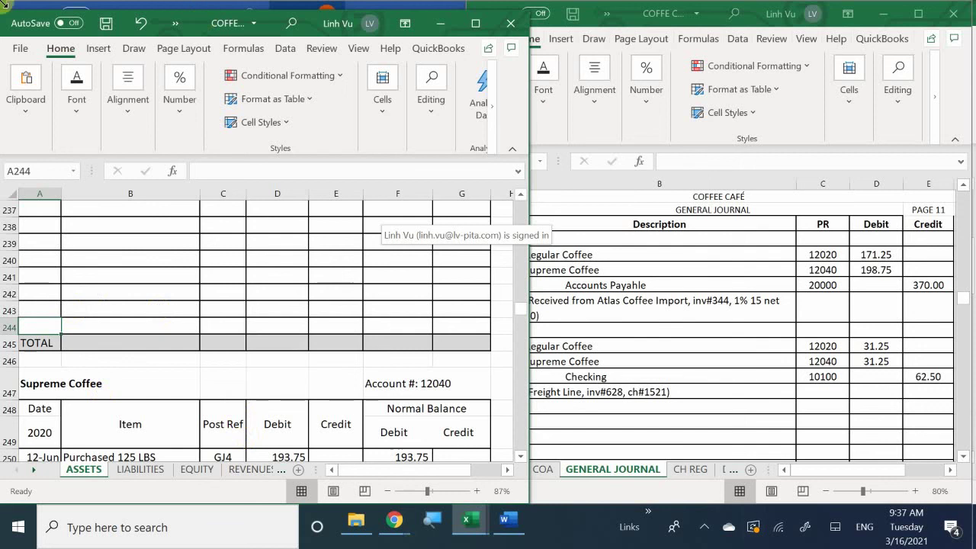
scroll(41, 322, up, 9)
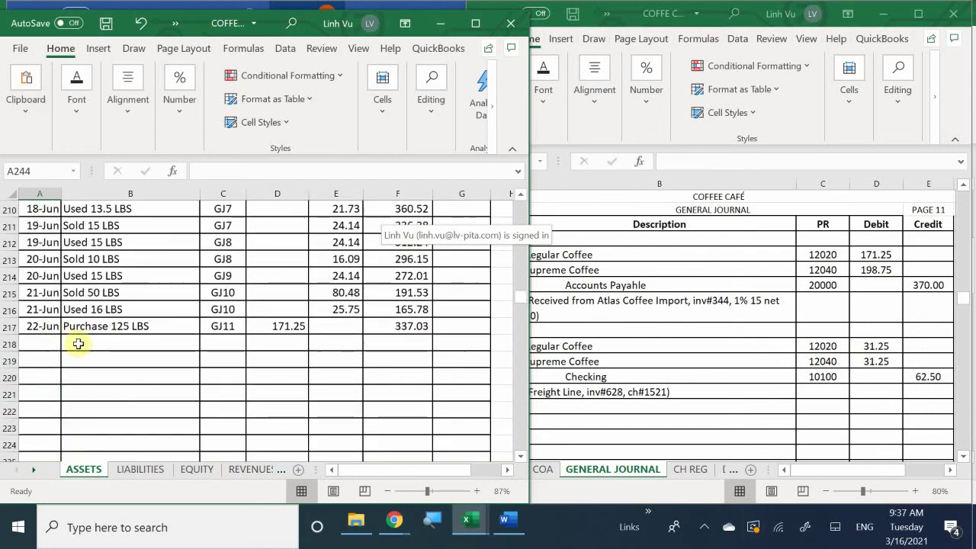
click(36, 343)
scroll(38, 357, up, 1)
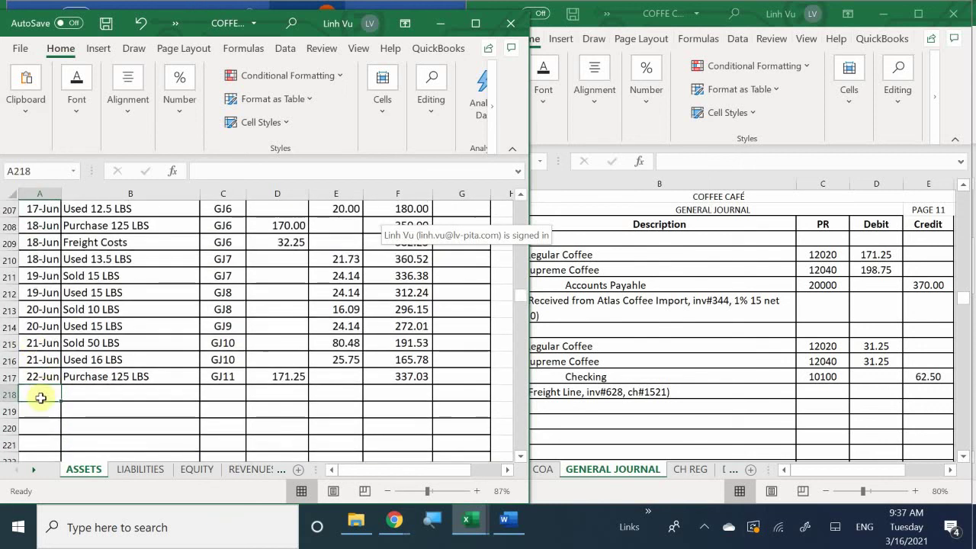
text(6)
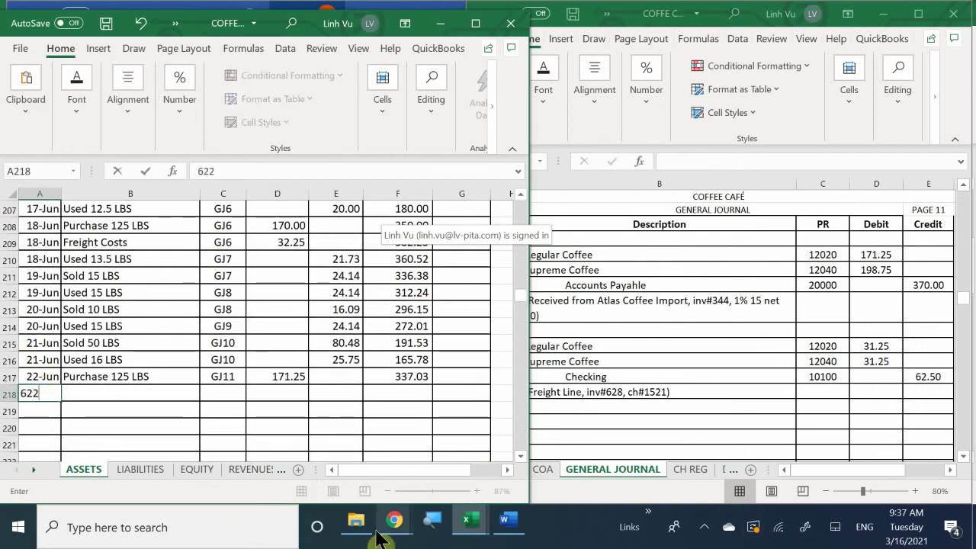
text(22)
key(BackSpace)
key(BackSpace)
text(/22)
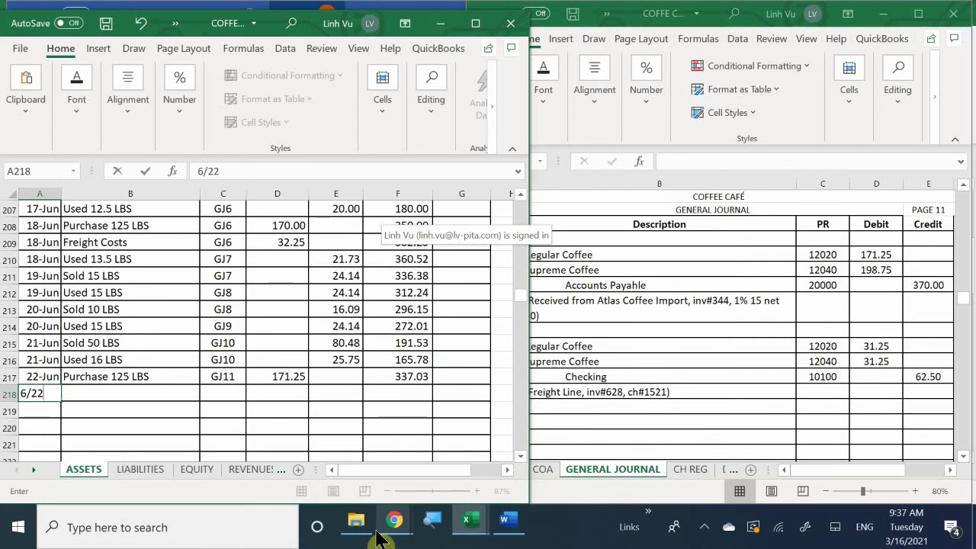
- Fill the item description in B218 with Freight Costs by referencing the earlier entry in B209
key(Tab)
text(=)
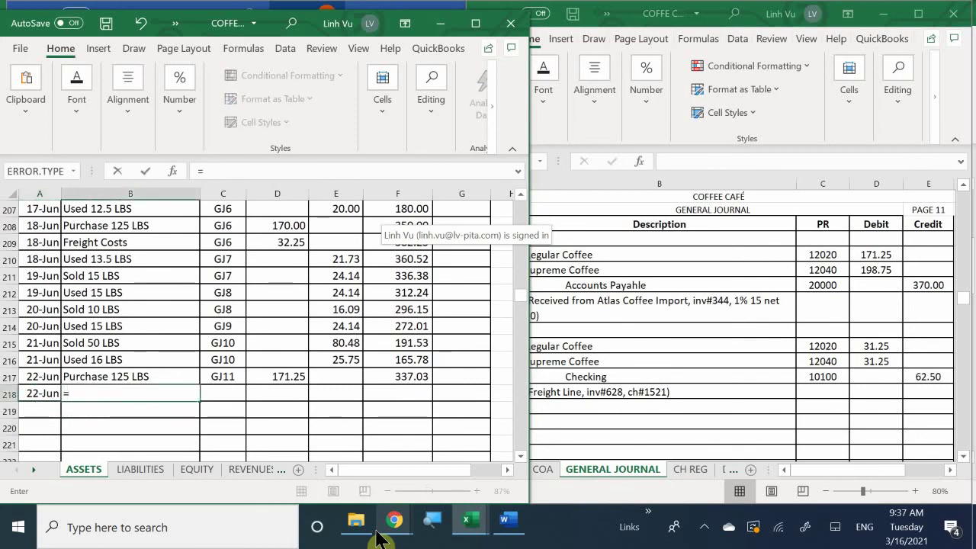
key(Up)
key(Up)
key(Up)
key(Up)
key(Up)
key(Up)
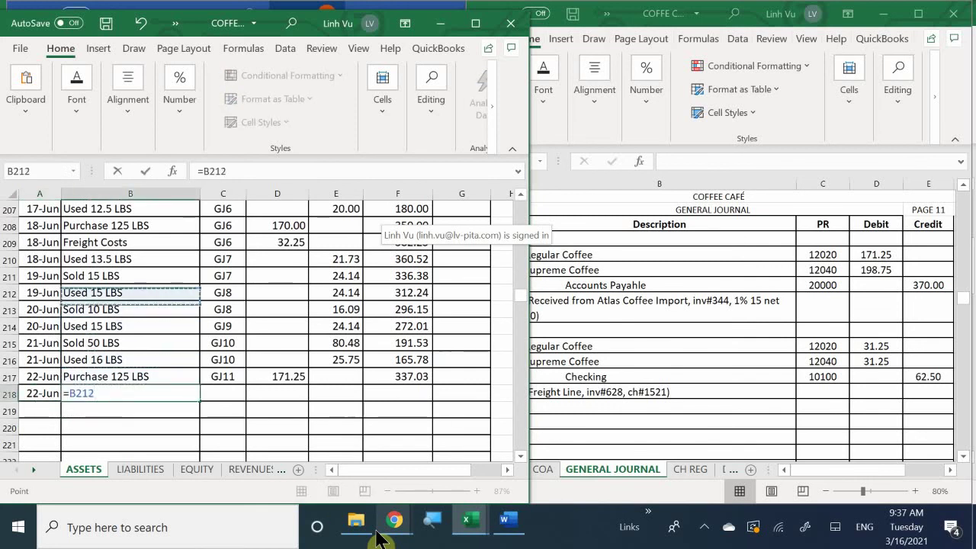
key(Up)
key(Up)
key(Up)
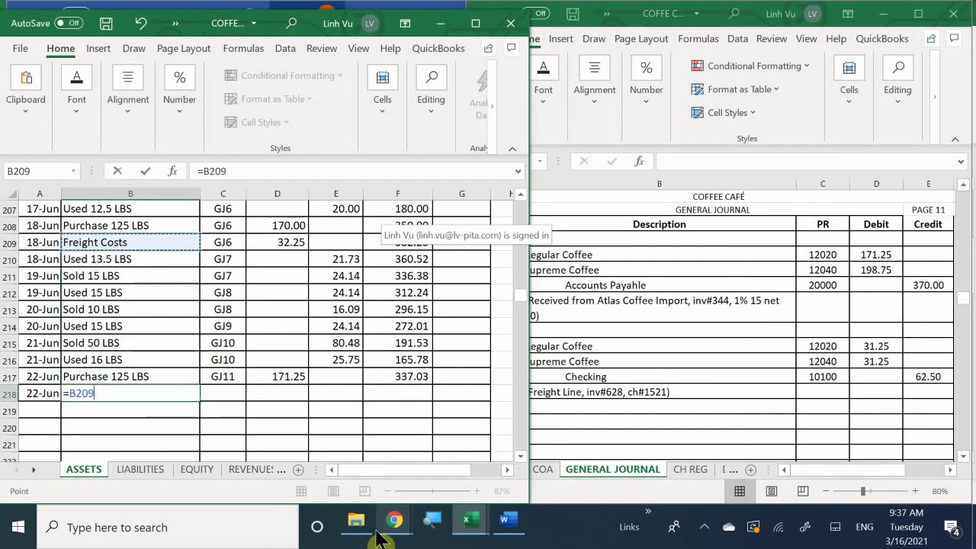
key(Up)
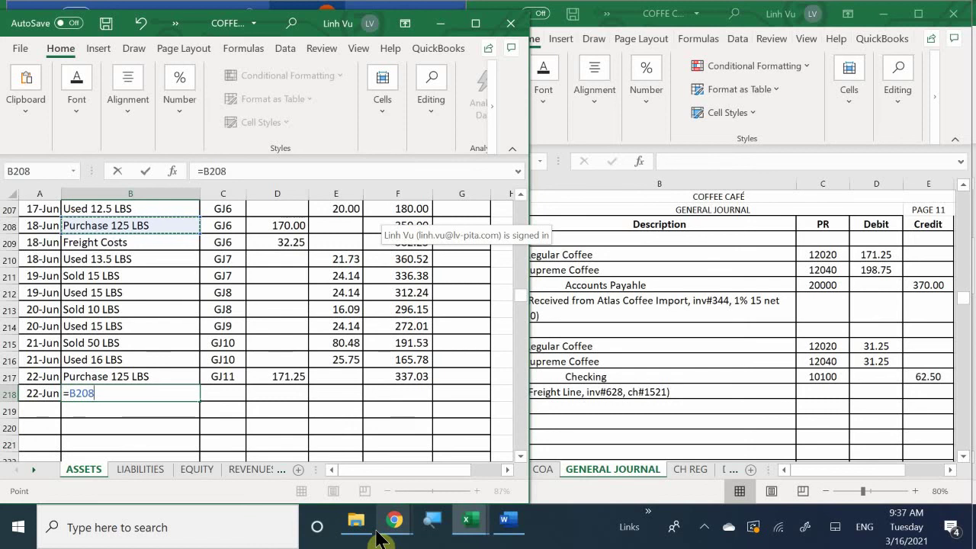
key(Down)
key(Return)
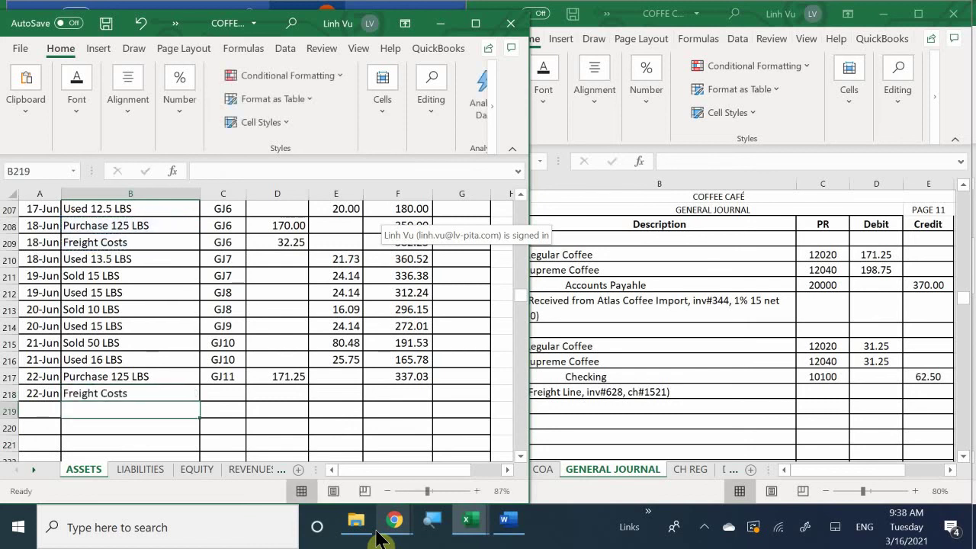
- Set the post reference in C218 to GJ11 by referencing C217, and enter 31.25 as the debit in D218
key(Up)
key(Right)
text(=)
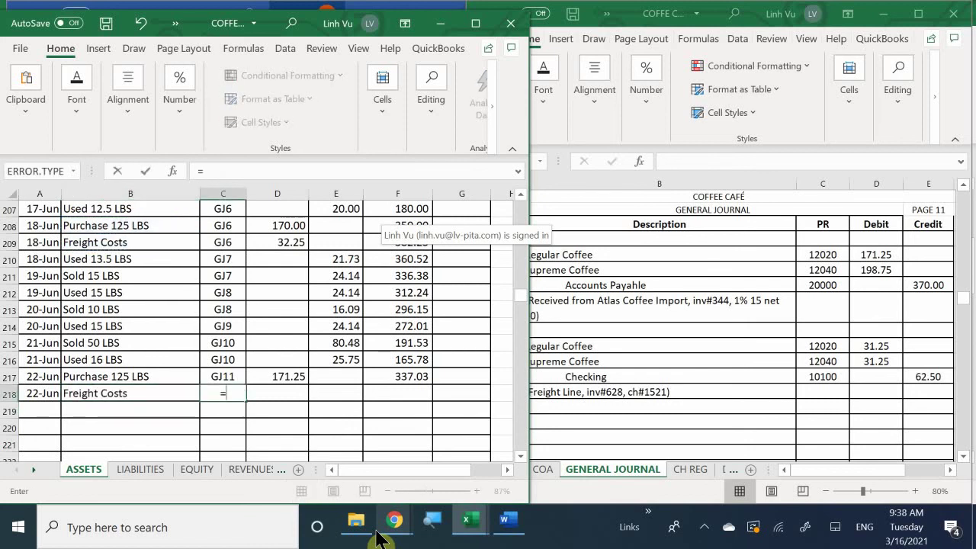
key(Up)
key(Return)
key(Right)
key(Up)
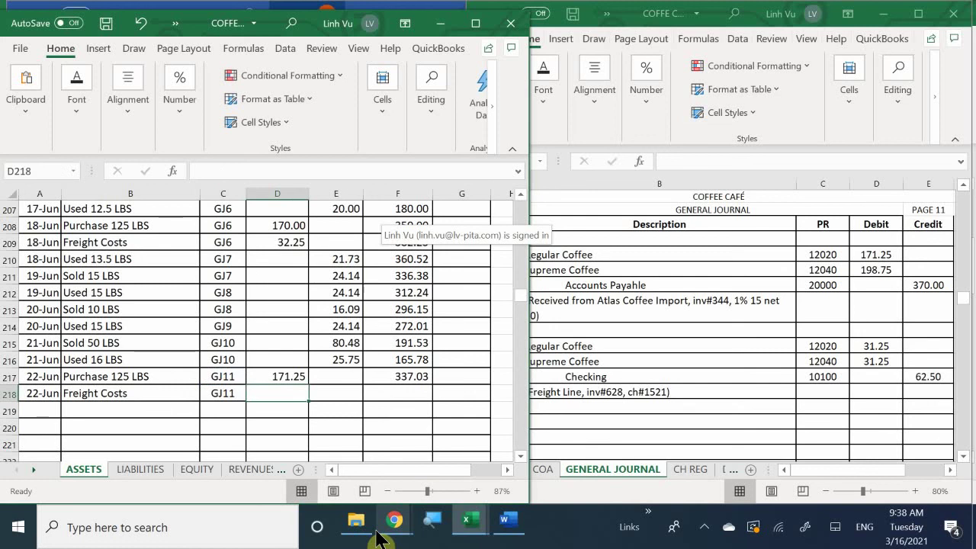
text(31.25)
key(Return)
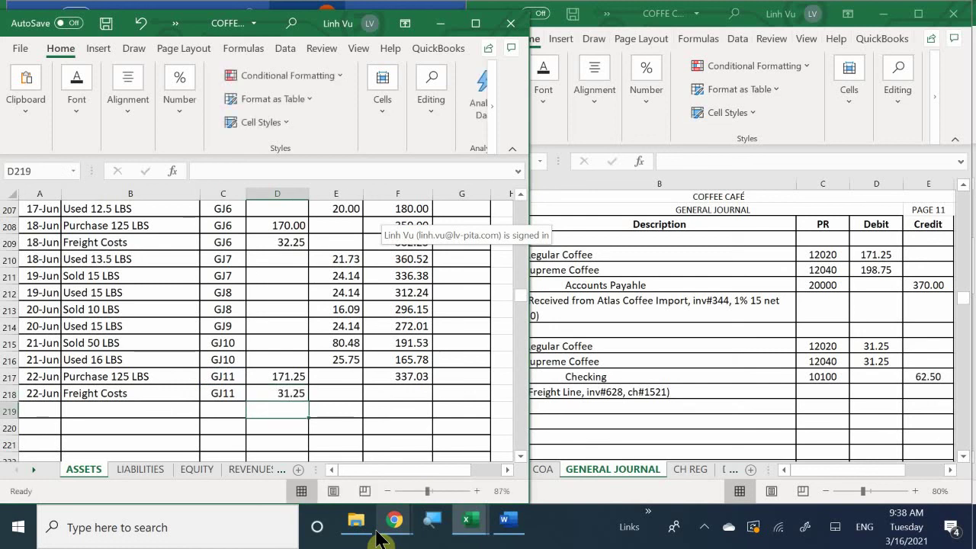
mouse_move(379, 537)
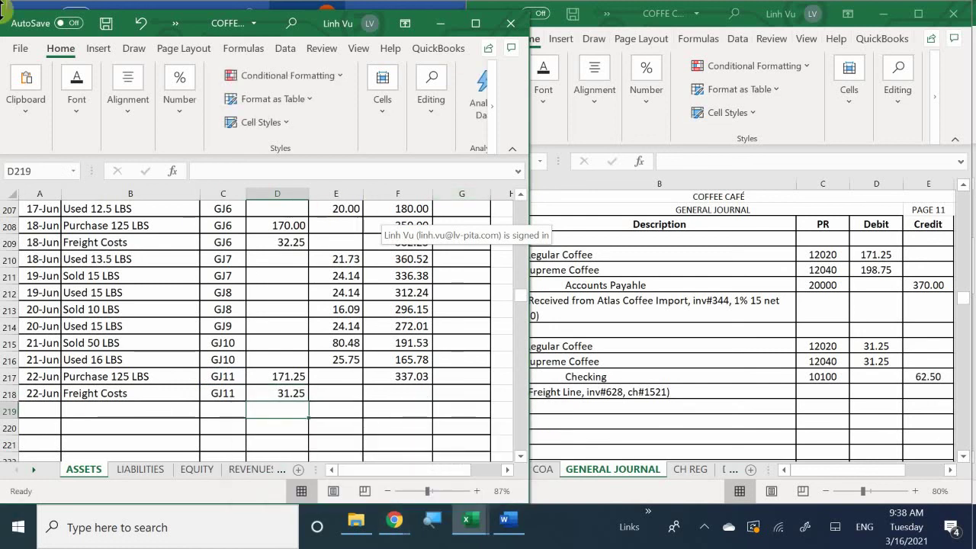
- Extend the Regular Coffee running balance formula from F217 down to F218
click(402, 376)
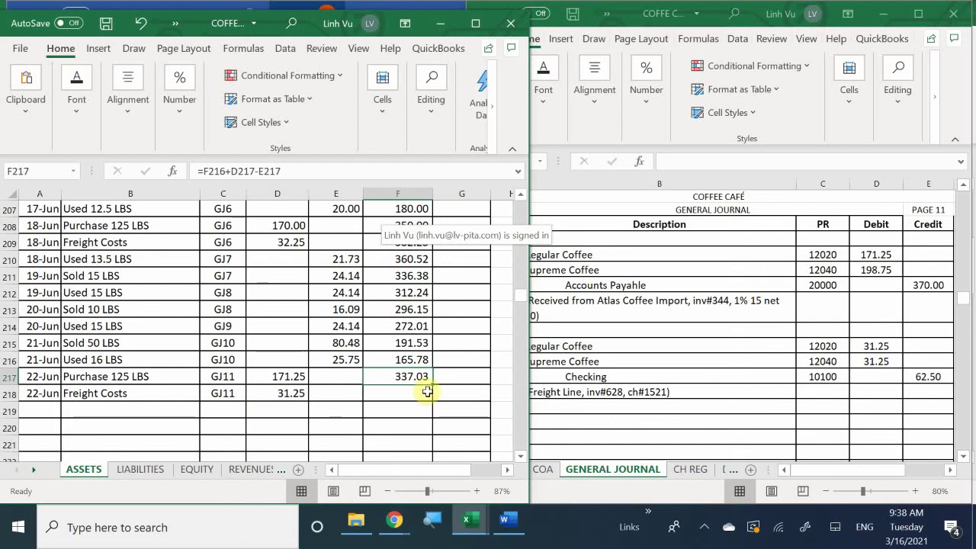
drag(432, 385, 432, 399)
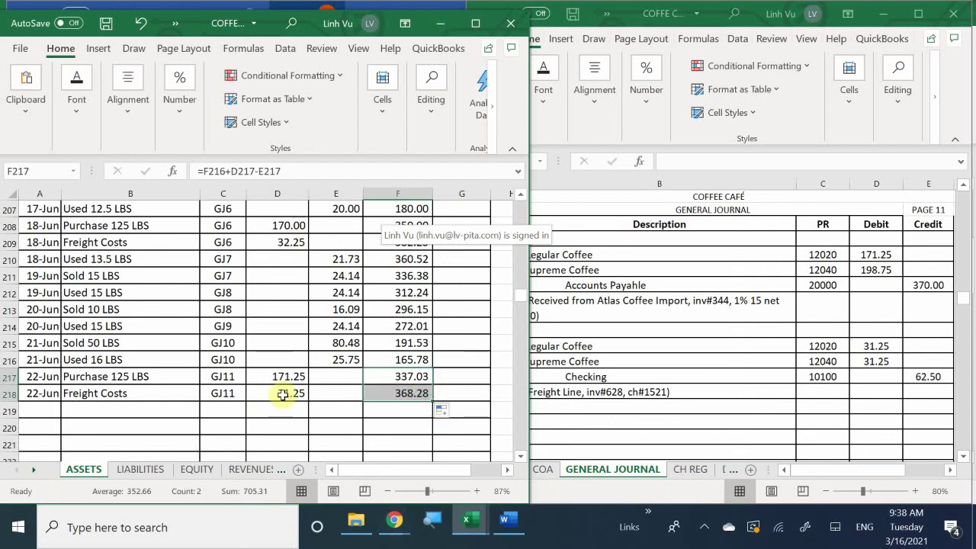
- Date a new row 6/22 in A263 of the Supreme Coffee account on the ASSETS sheet
scroll(172, 366, down, 10)
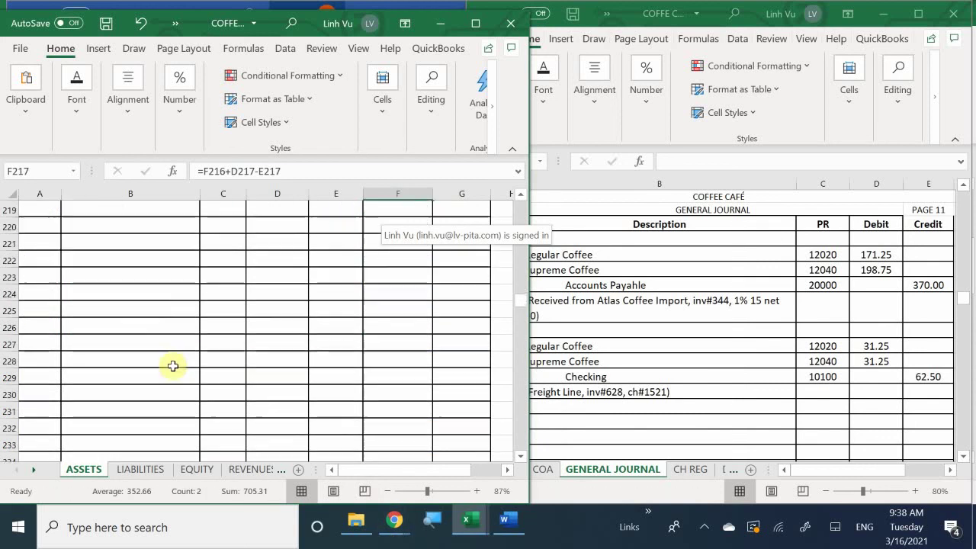
scroll(149, 377, down, 5)
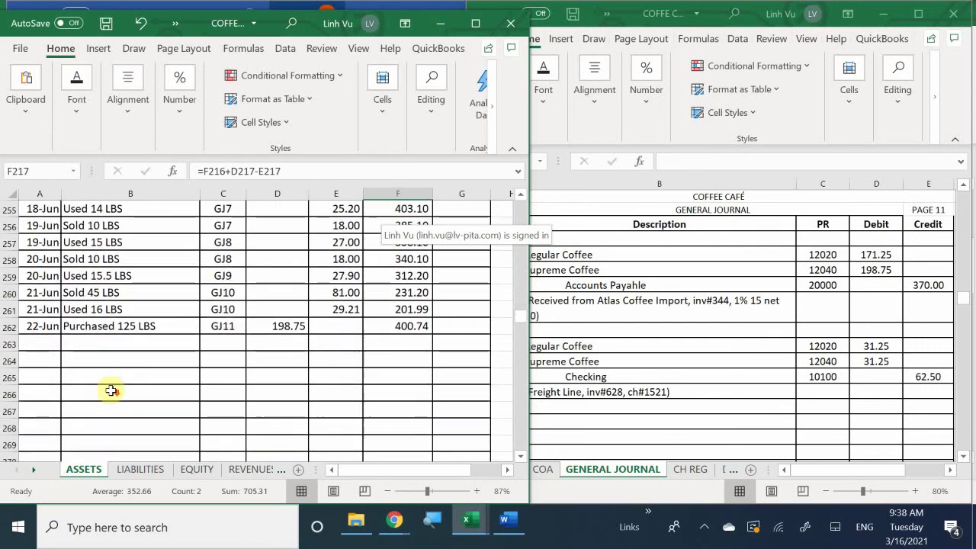
click(38, 394)
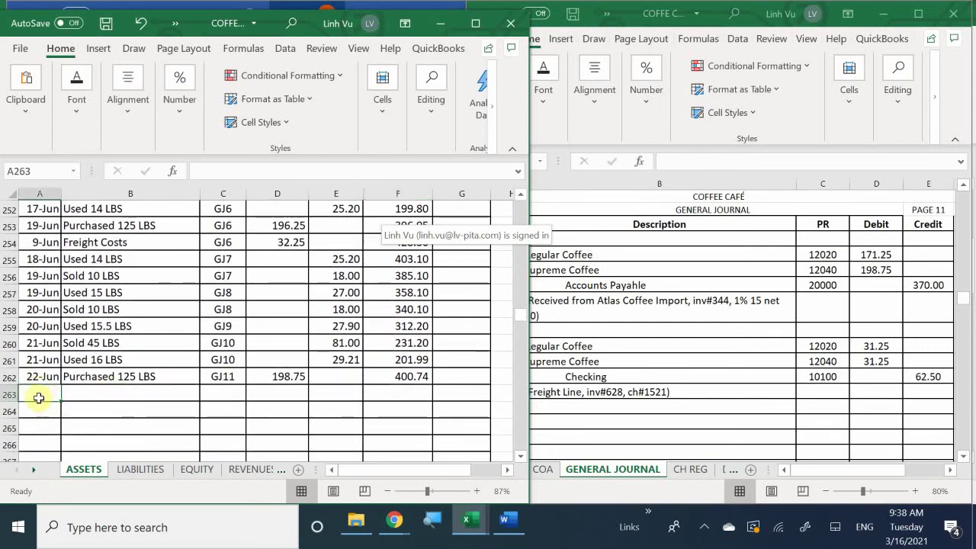
text(6/2)
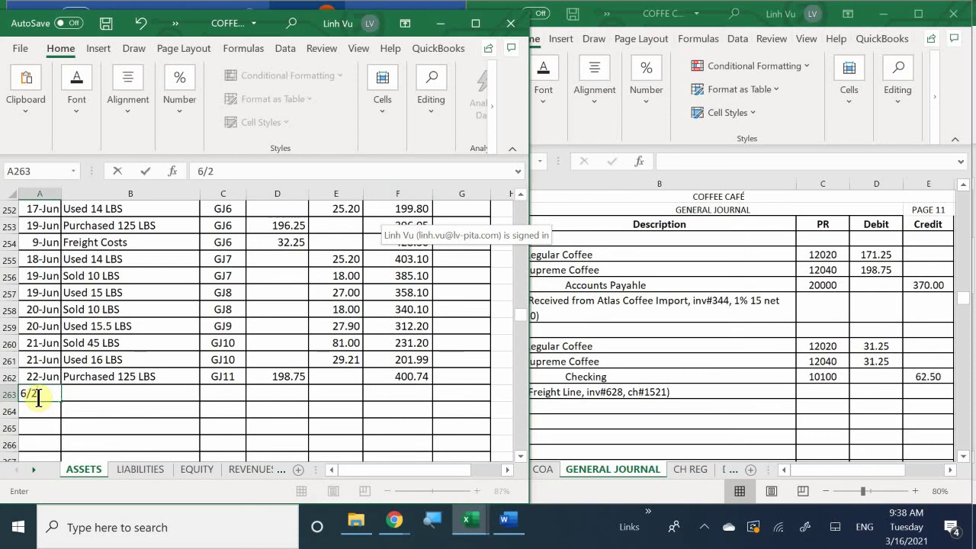
text(22-Jun)
key(Tab)
- Fill the item description in B263 with Freight Costs by referencing the earlier entry in B254
text(=)
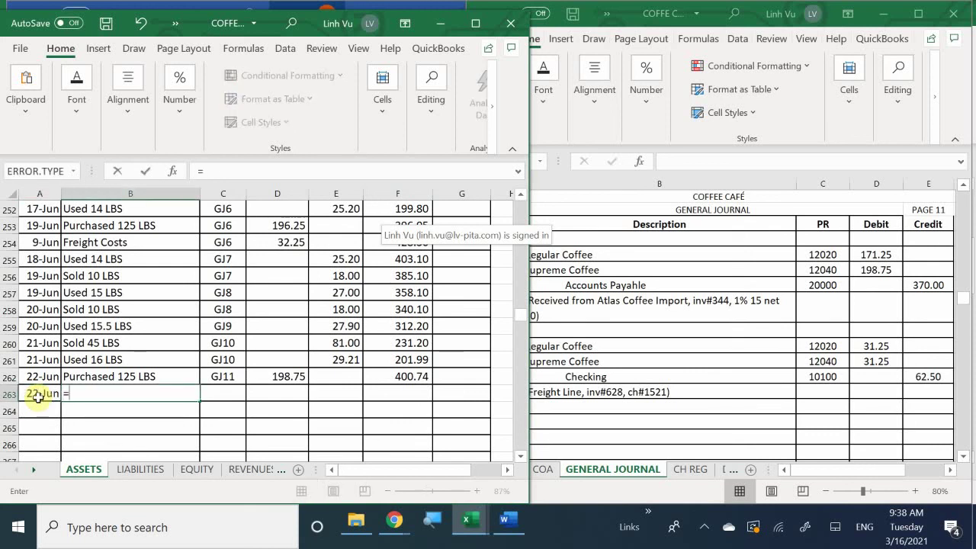
key(Up)
key(Up)
key(Up)
key(Up)
key(Up)
key(Up)
key(Up)
key(Up)
key(Up)
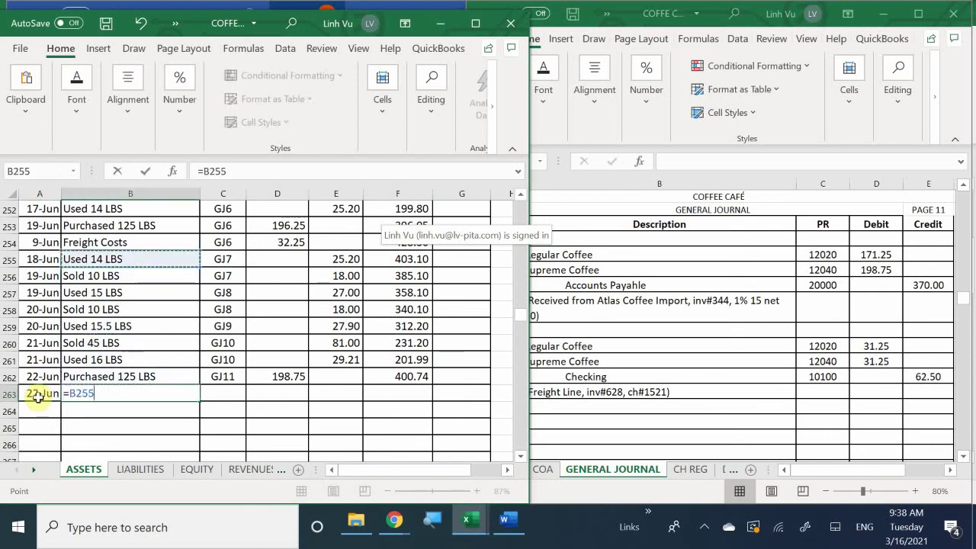
key(Return)
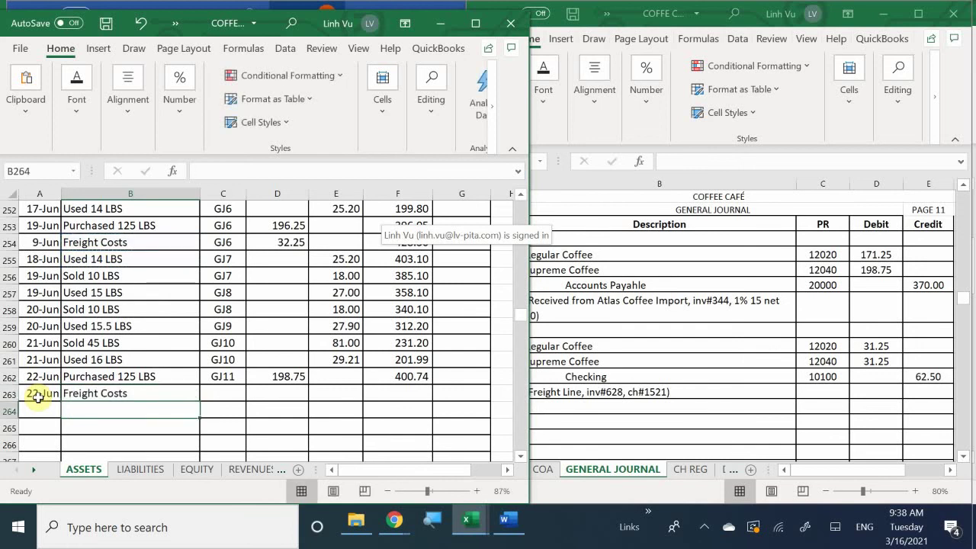
- Set the post reference in C263 to GJ11 by referencing C262
key(Right)
key(Up)
text(=)
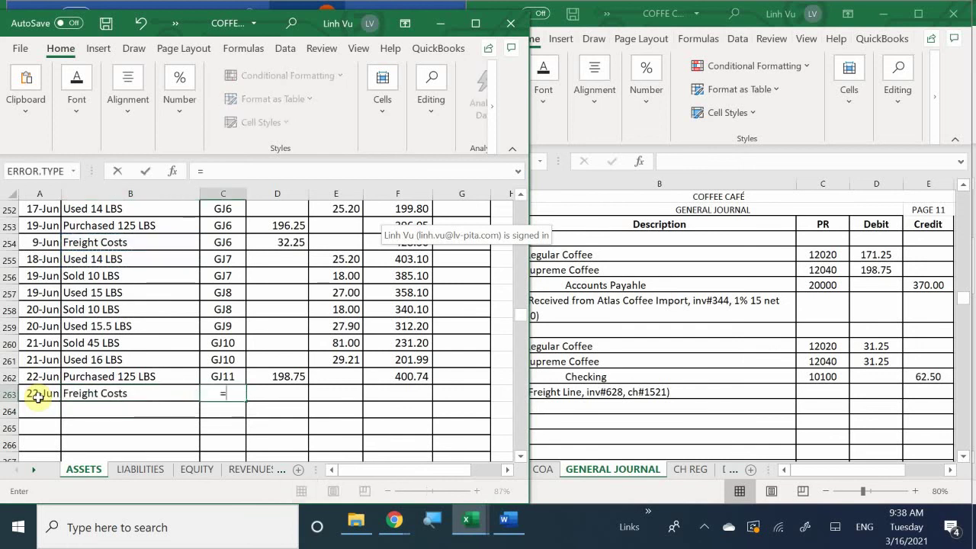
key(Up)
key(Return)
- Enter 31.25 as the debit in D263 and extend the running balance formula from F262 to F263
key(Right)
key(Up)
text(31)
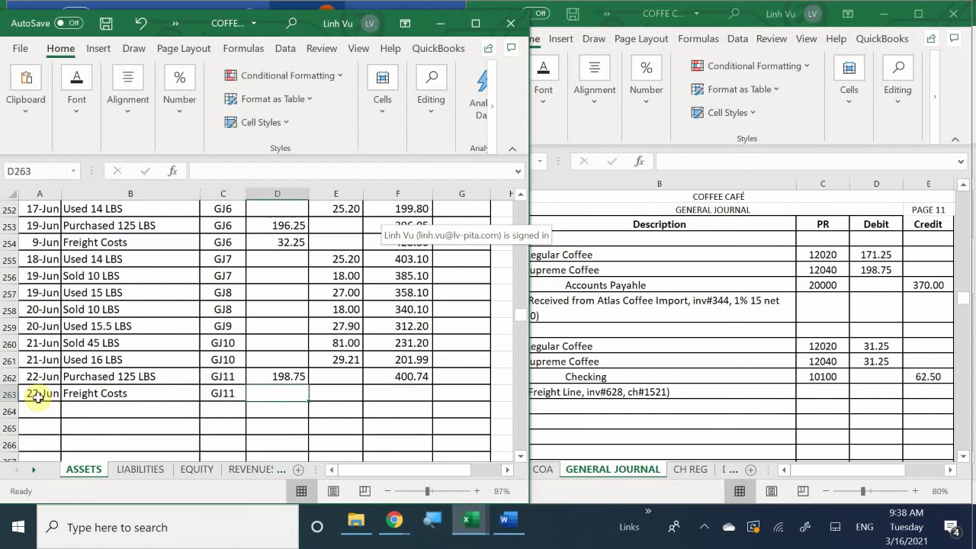
key(Return)
key(Up)
text(3)
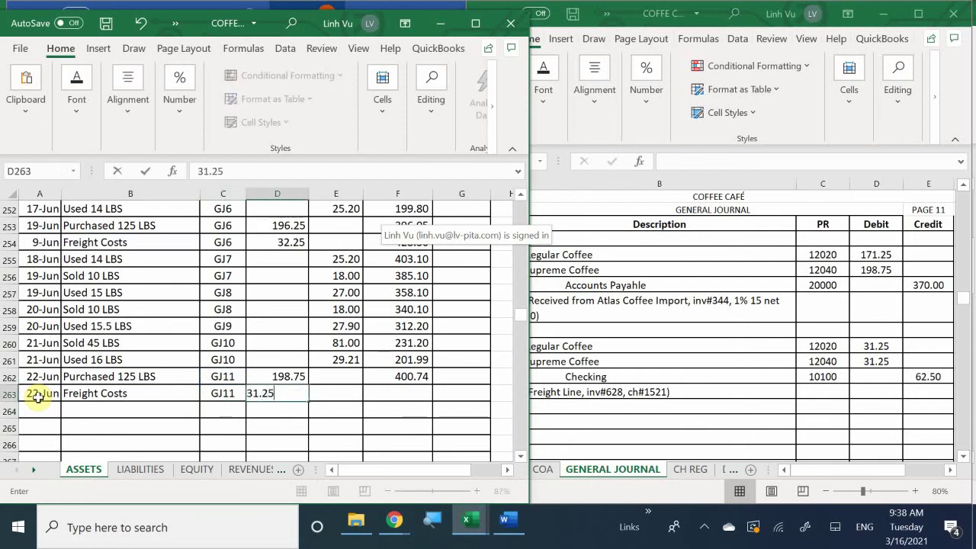
text(1.25)
key(Return)
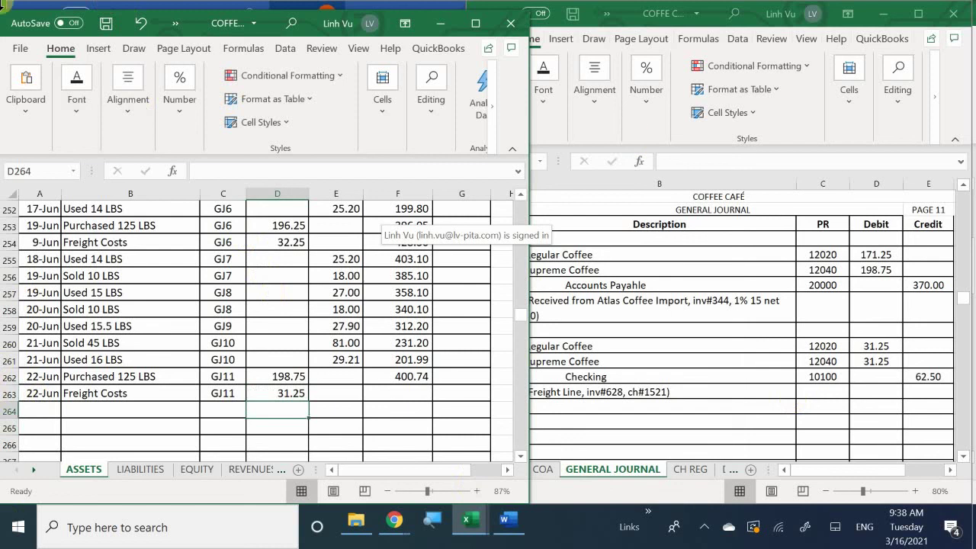
click(414, 375)
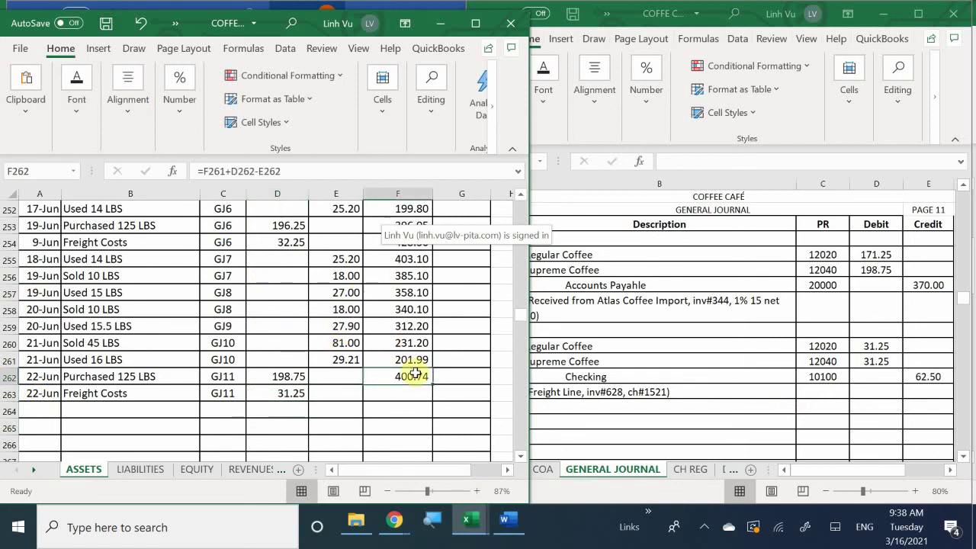
drag(433, 386, 436, 396)
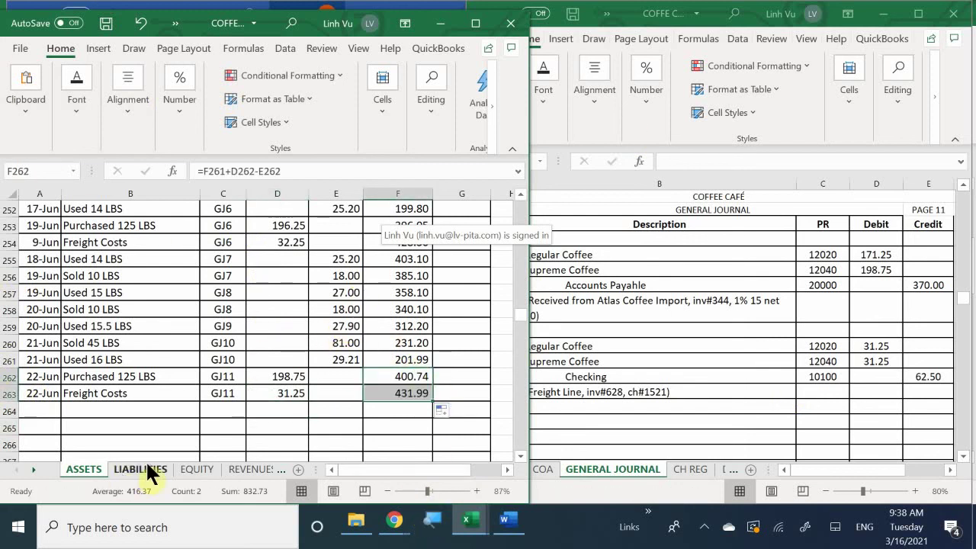
- Date a new row 6/22 in A45 of the Checking account on the ASSETS sheet
scroll(99, 373, up, 20)
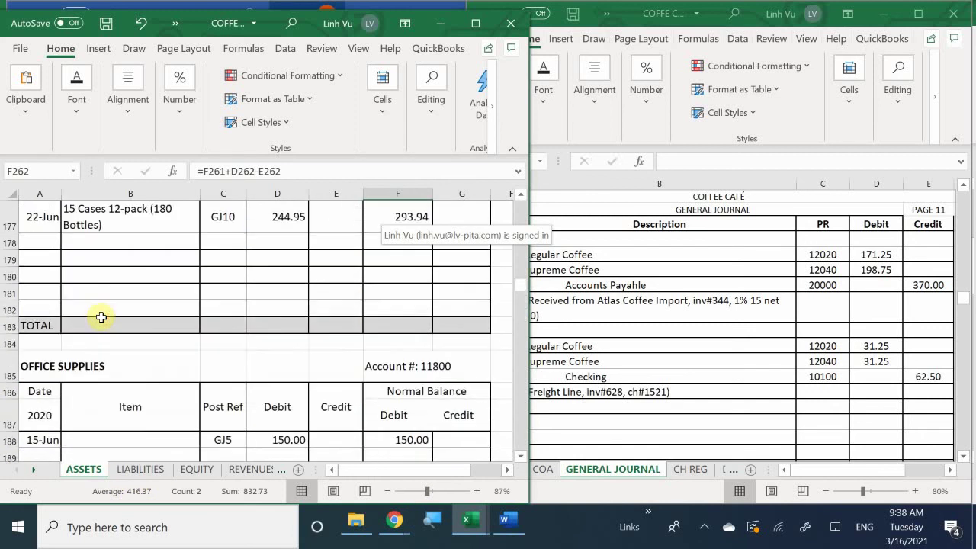
scroll(102, 316, up, 20)
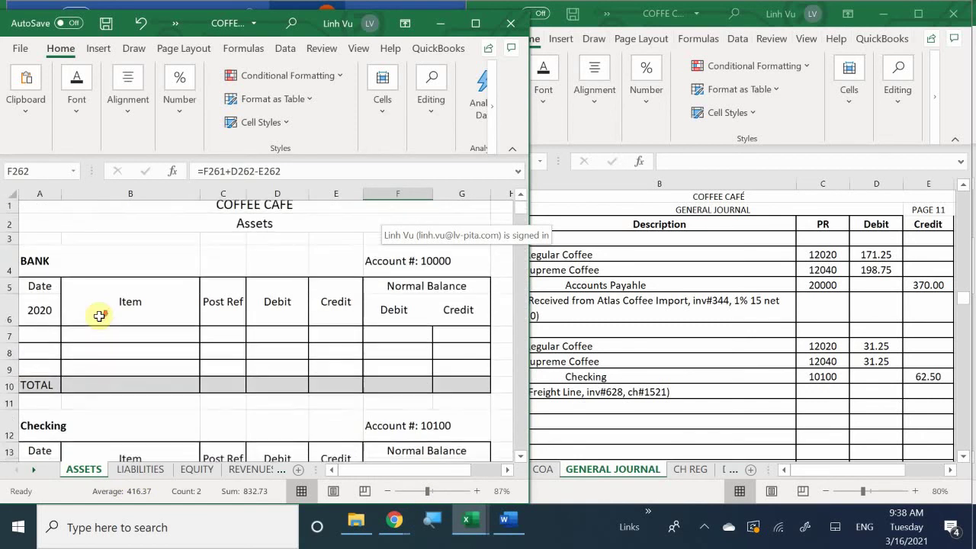
scroll(100, 316, down, 5)
scroll(99, 315, down, 6)
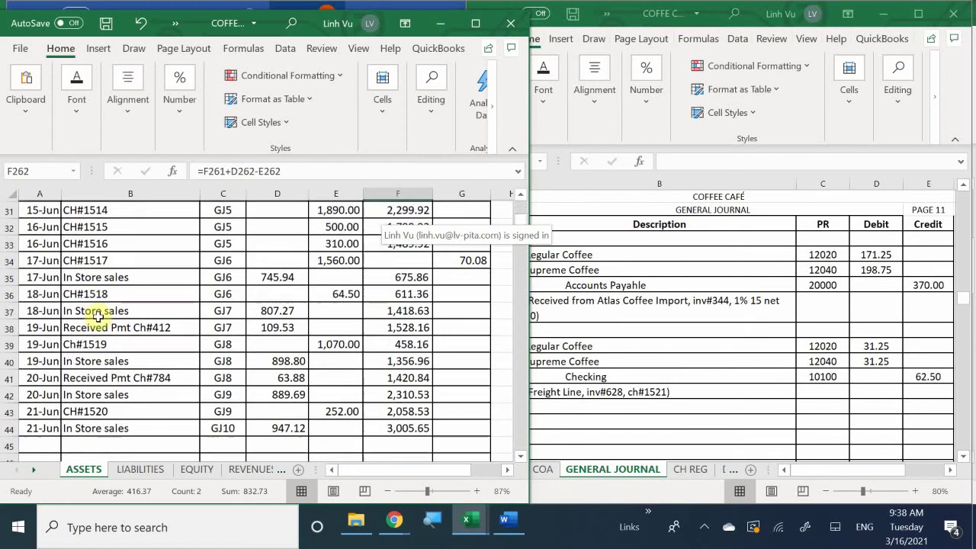
scroll(99, 314, down, 1)
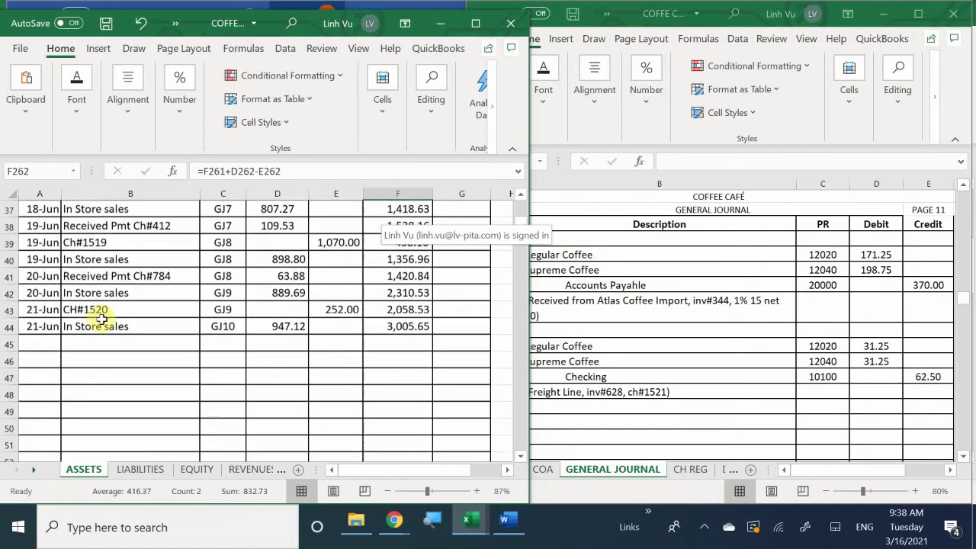
click(40, 343)
text(6/22)
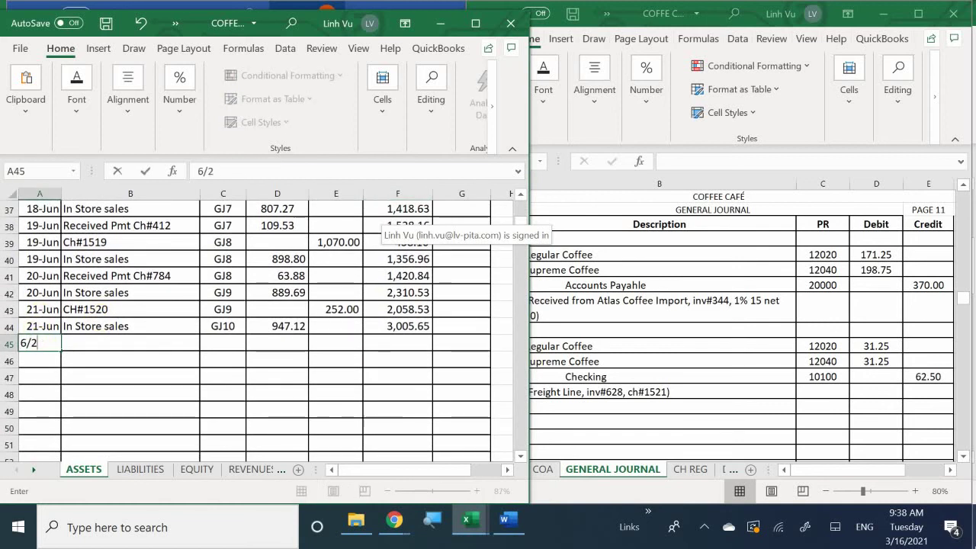
key(Tab)
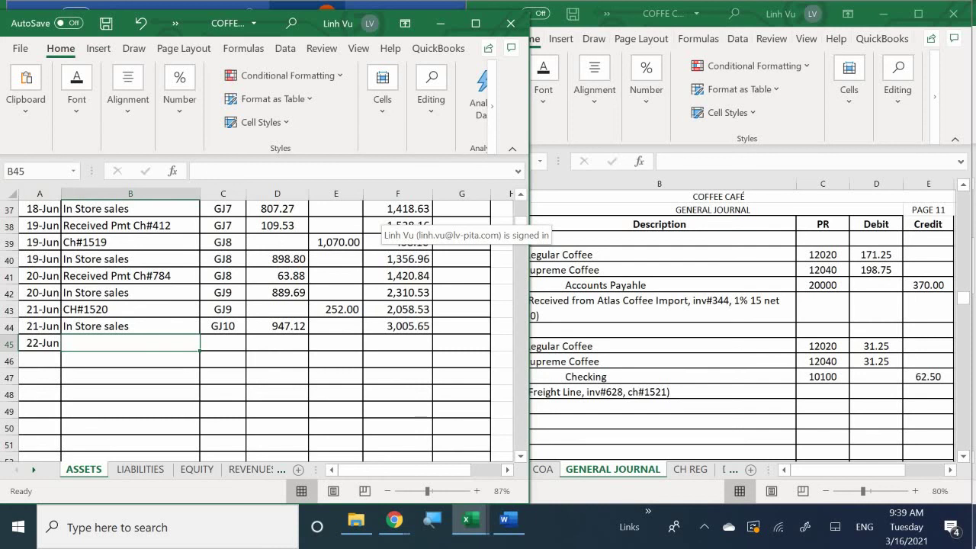
- Enter Ch#1521 as the item description in B45 of the Checking account
text(C)
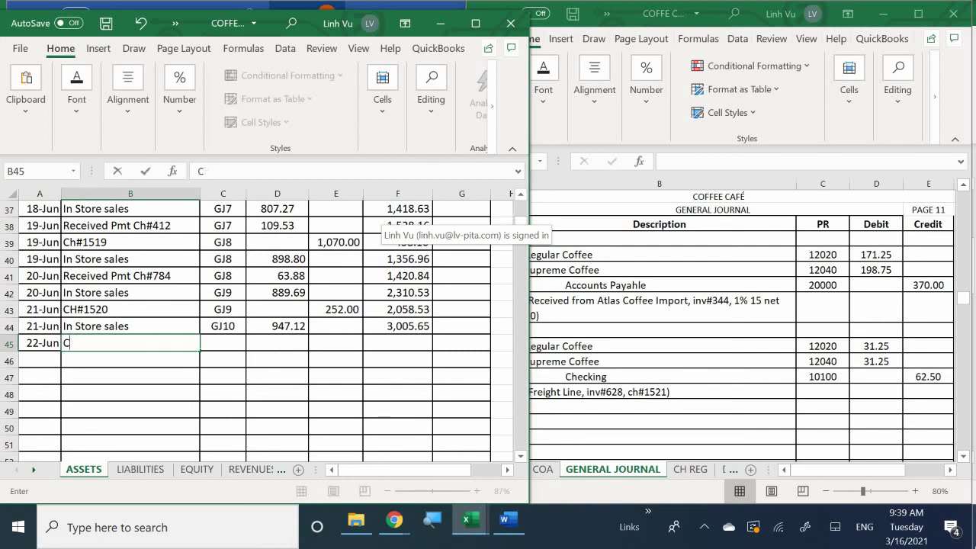
text(h#1520)
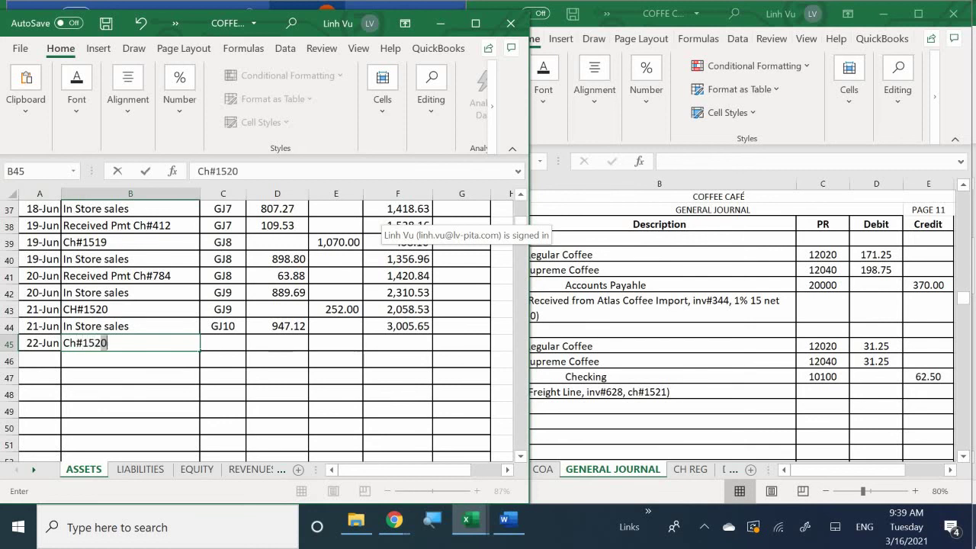
key(BackSpace)
text(1)
key(Return)
- Enter GJ11 as the post reference in C45 of the Checking account
click(222, 343)
text(GU)
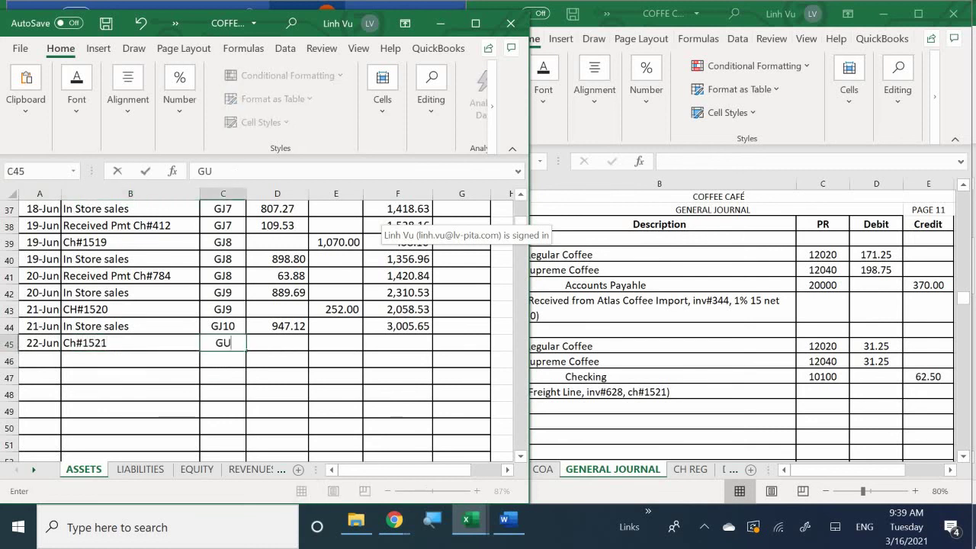
key(BackSpace)
text(J11)
key(Return)
- Enter 62.5 as the Checking credit in E45 and extend the running balance formula from F44 to F45
click(277, 359)
click(335, 342)
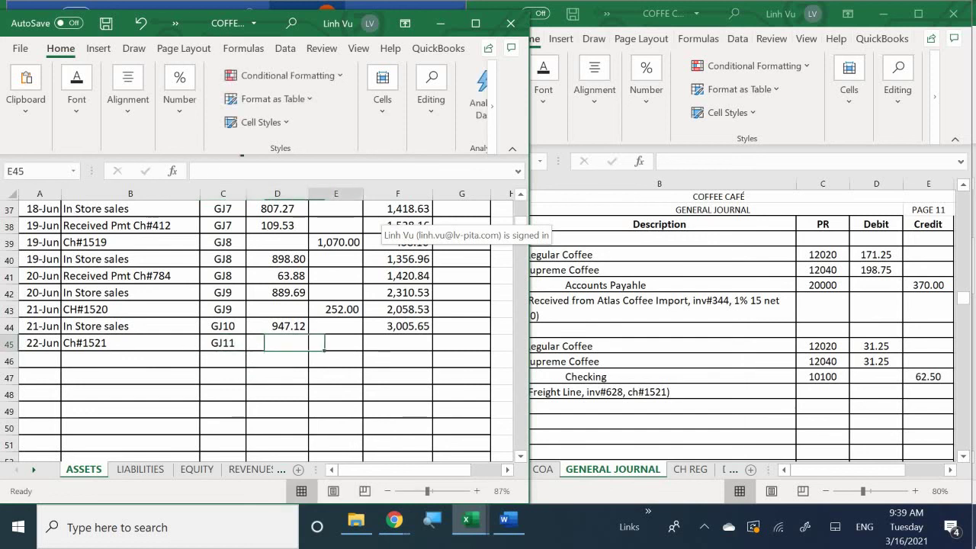
text(62.5)
key(Return)
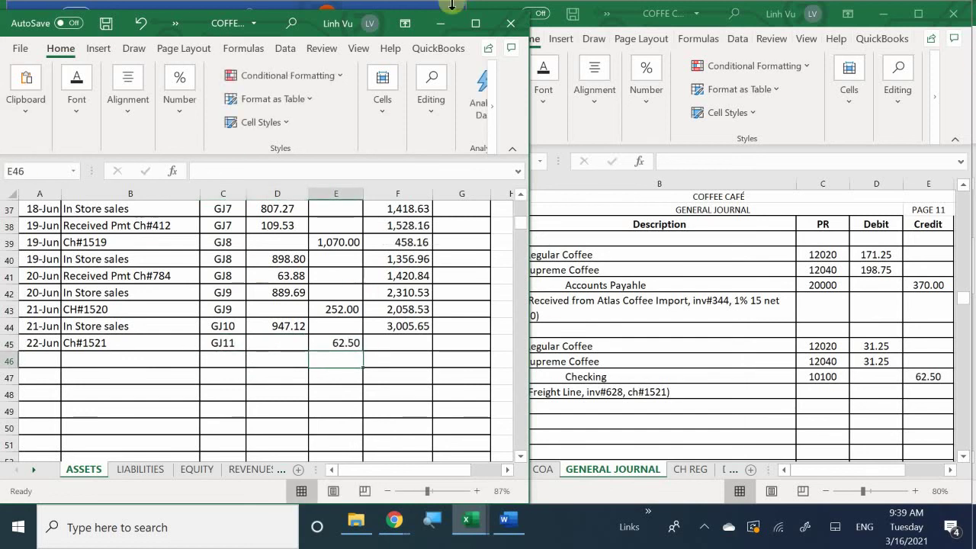
click(404, 326)
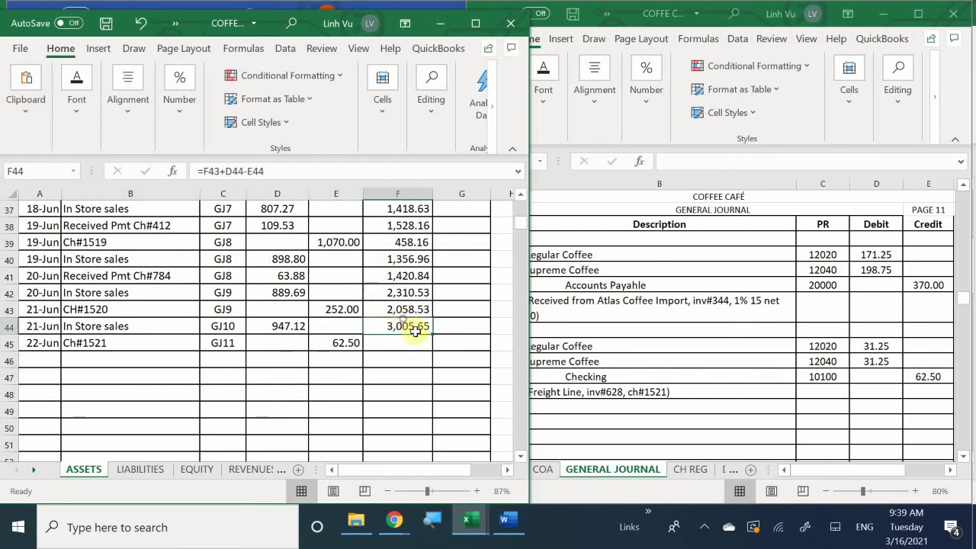
drag(431, 335, 435, 351)
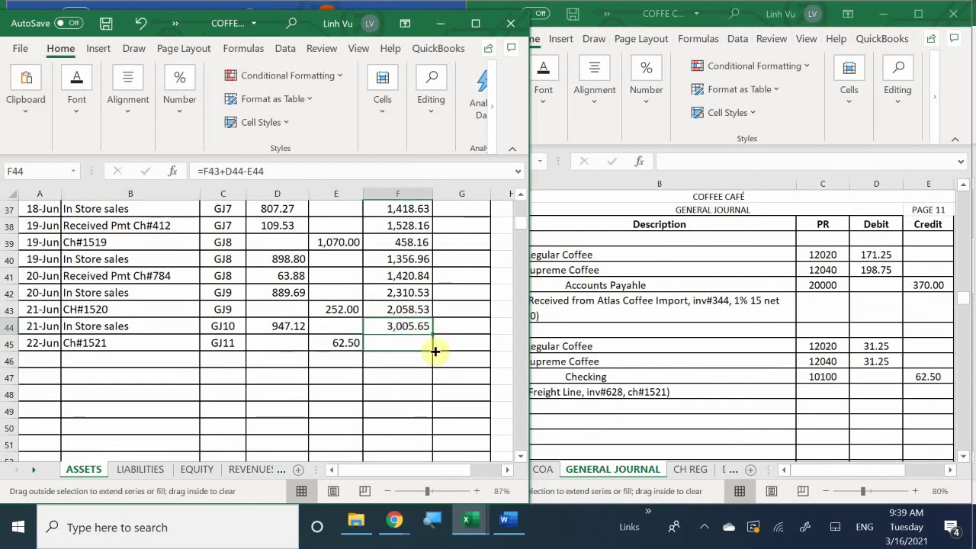
drag(434, 352, 434, 352)
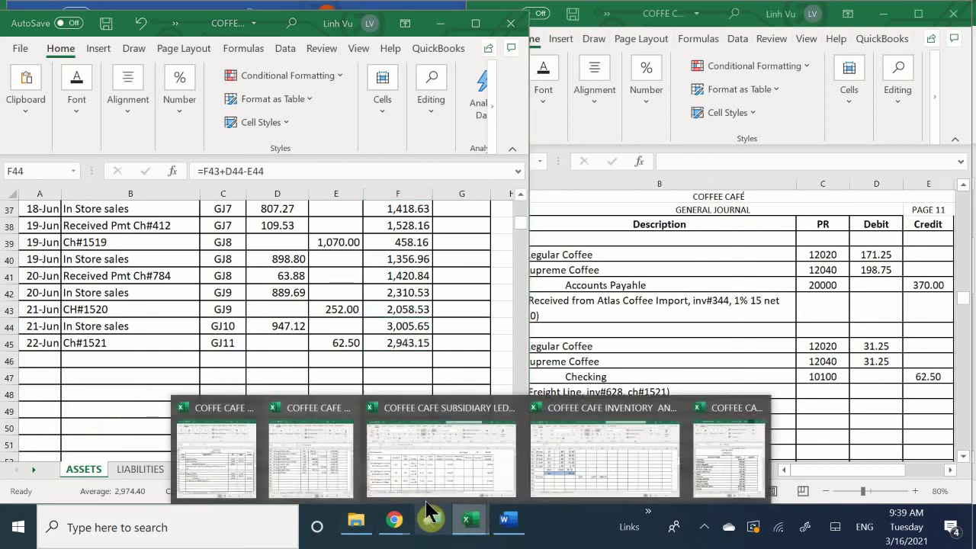
- Switch to the subsidiary ledger workbook and date a new row 6/22 in A63 of the Freight Line account on the VENDORS sheet
click(426, 477)
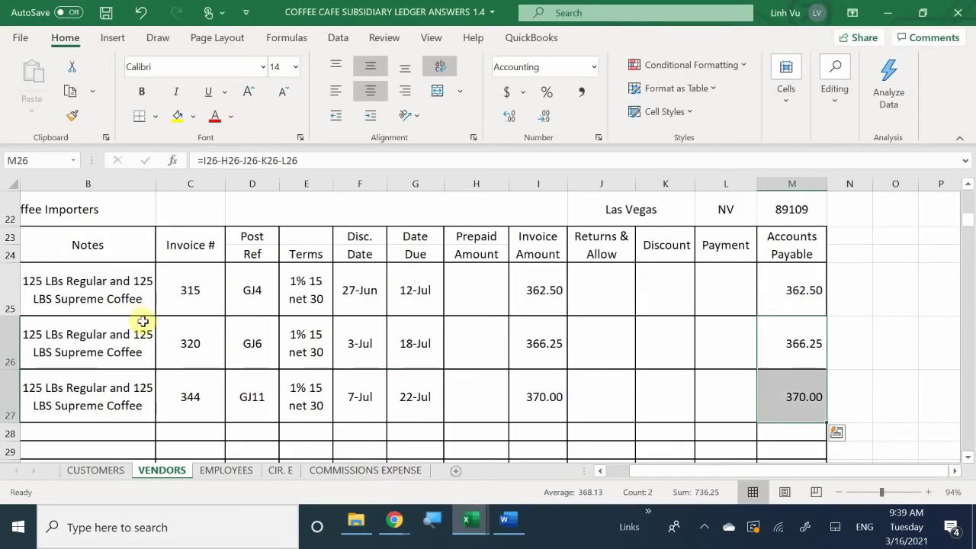
scroll(145, 314, down, 4)
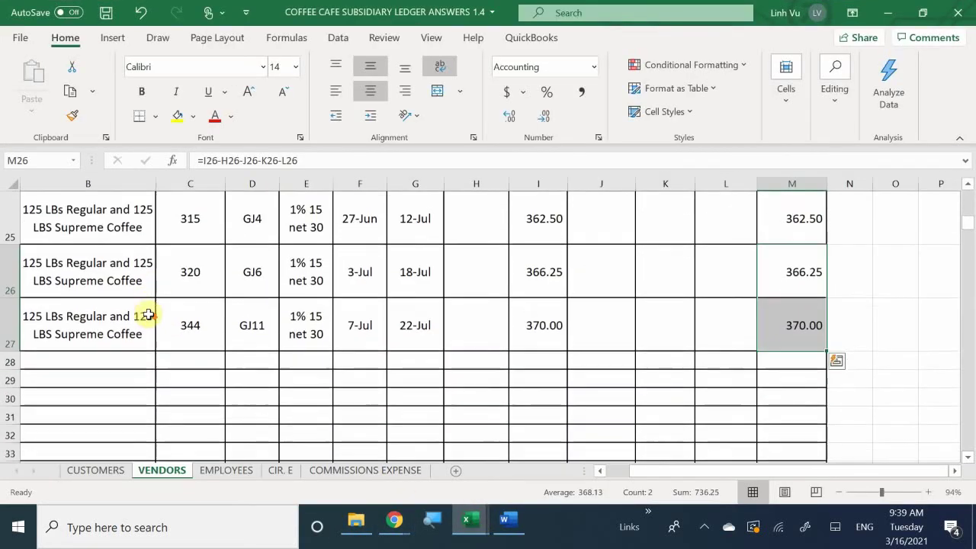
scroll(148, 313, down, 2)
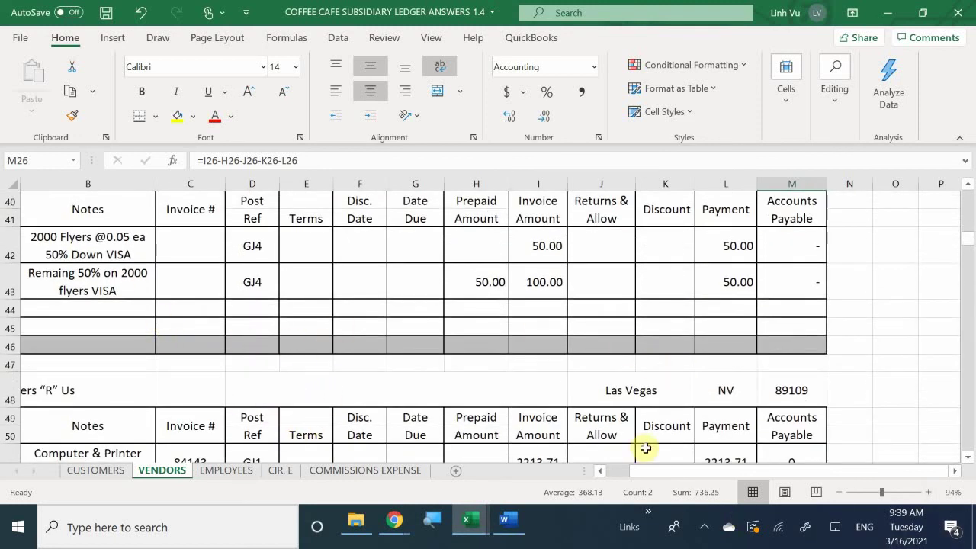
drag(654, 466, 576, 496)
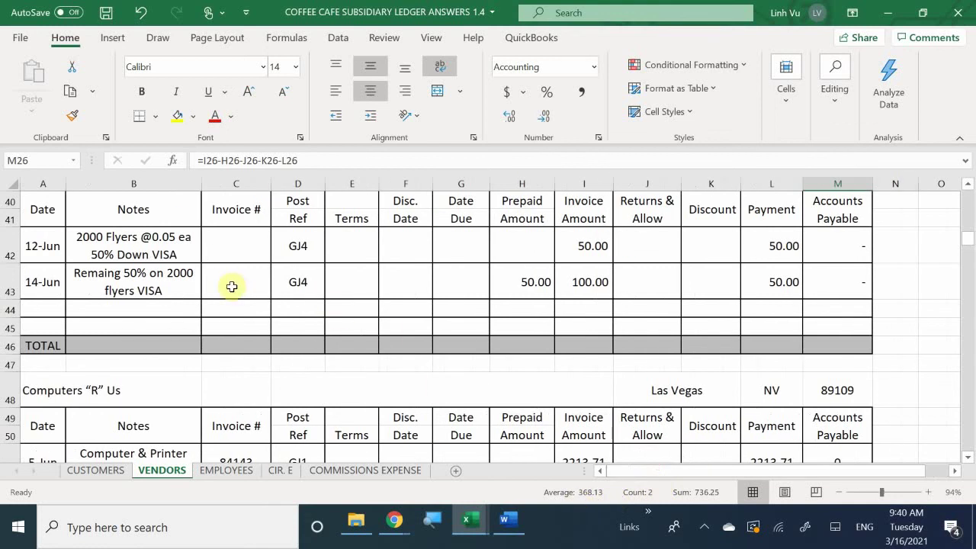
scroll(275, 325, down, 4)
scroll(279, 326, down, 8)
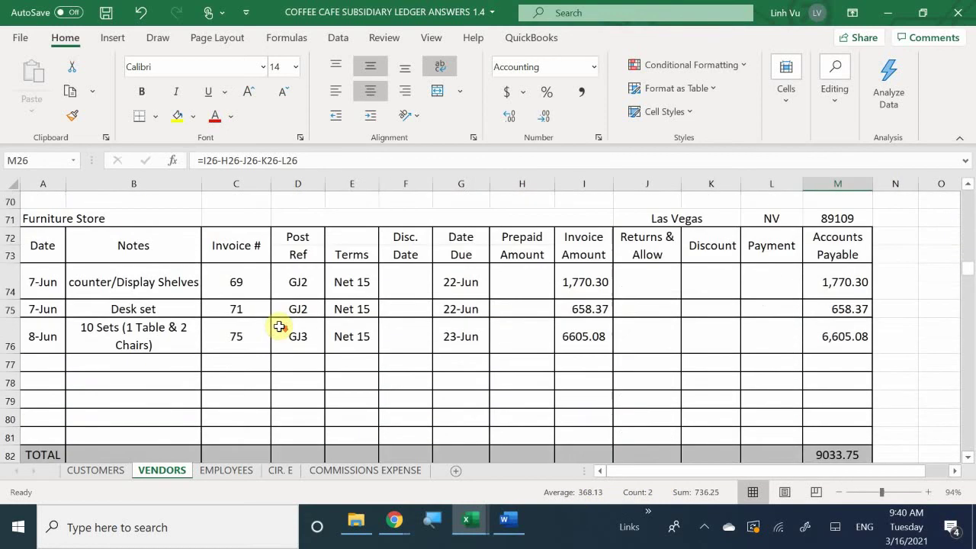
scroll(279, 328, down, 1)
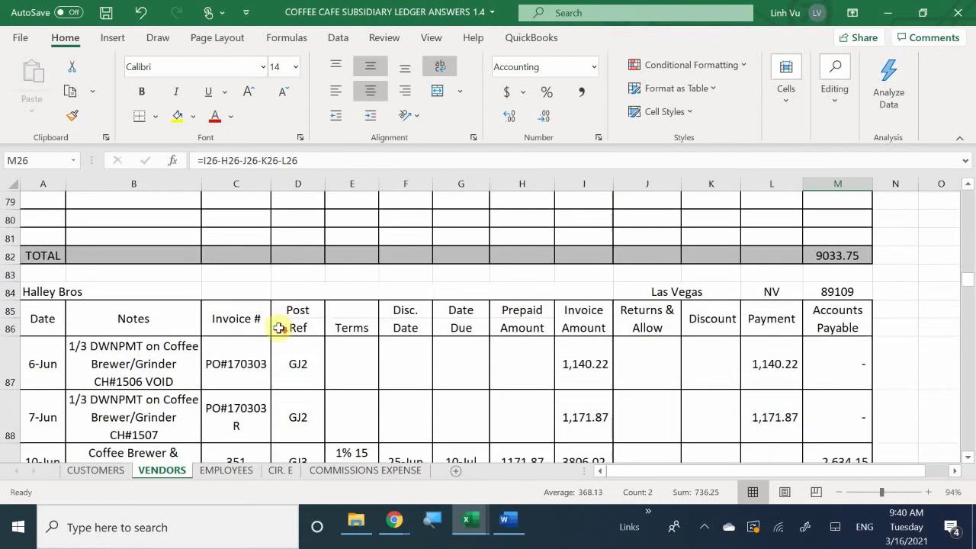
scroll(279, 328, up, 1)
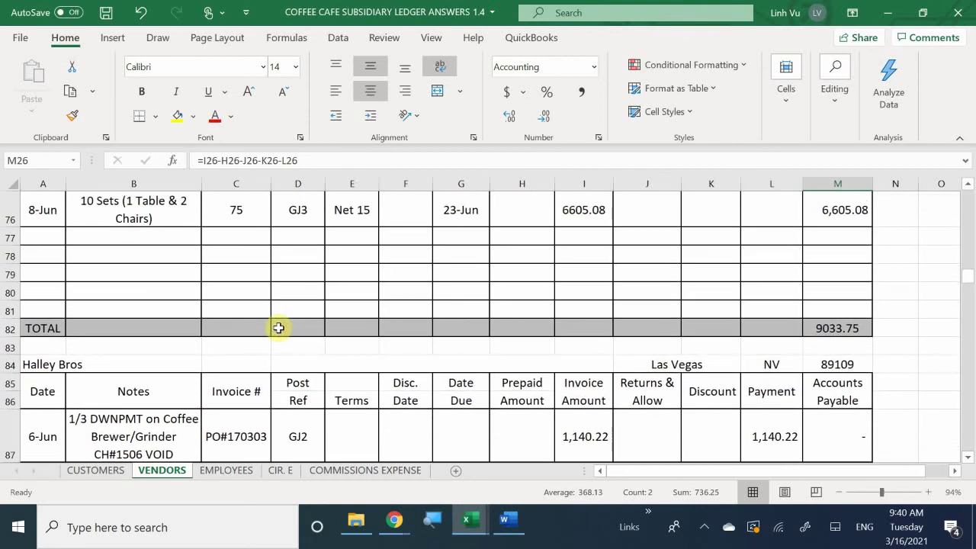
scroll(279, 327, up, 3)
scroll(279, 327, up, 4)
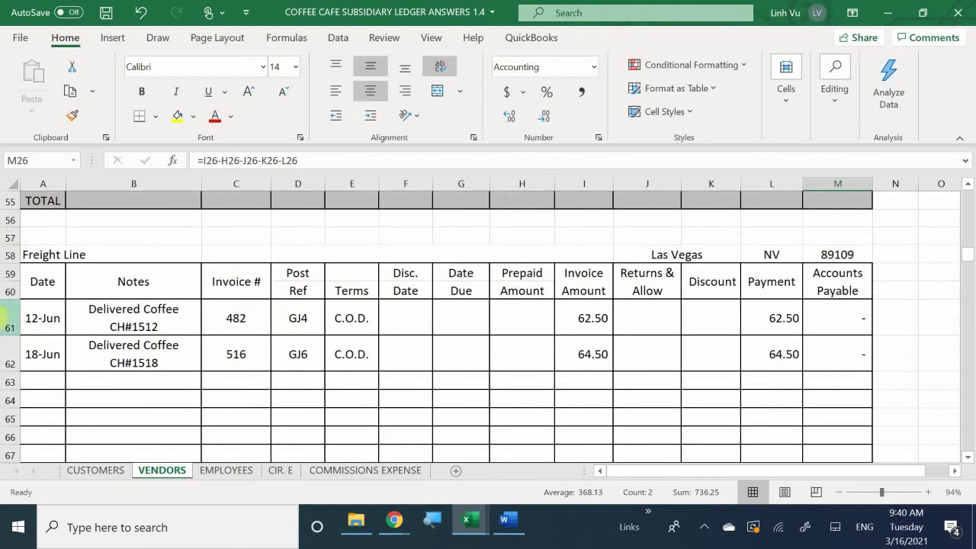
click(53, 383)
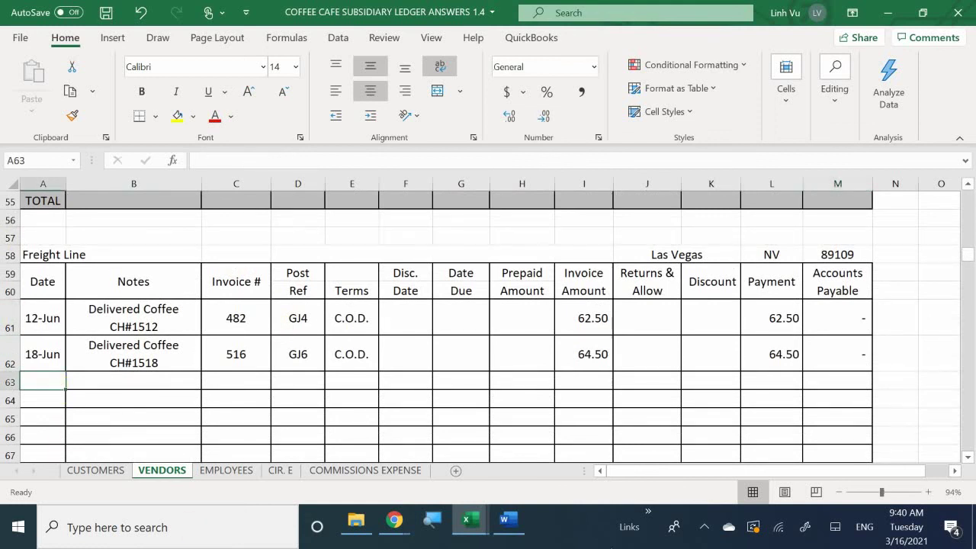
text(6/22)
key(Return)
key(Tab)
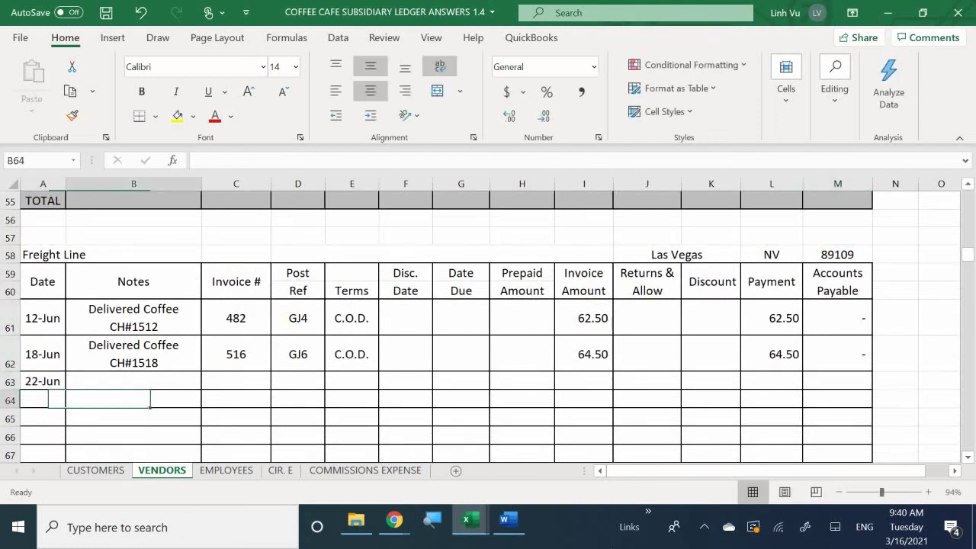
- Enter Delivered Coffee Ch#1521 as the note in B63 of the Freight Line account
click(133, 381)
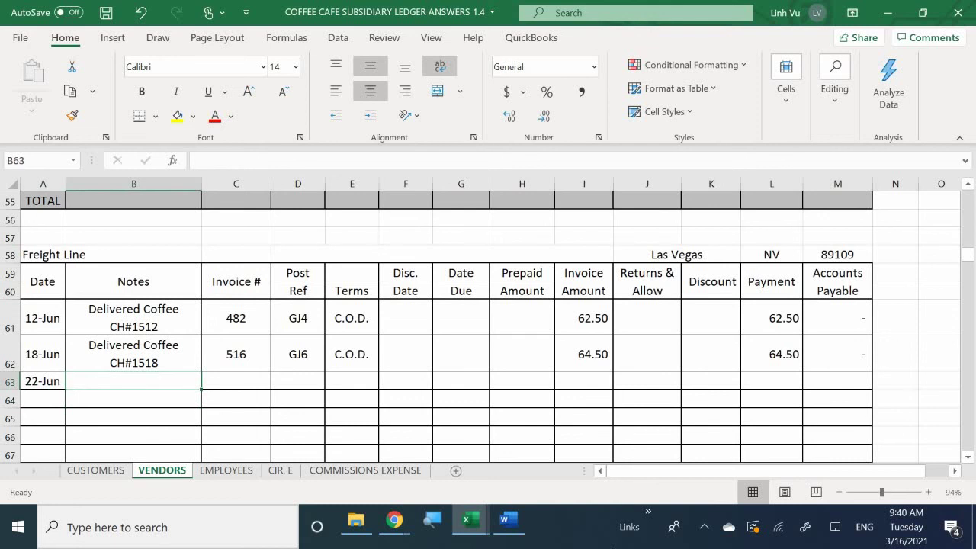
text(De)
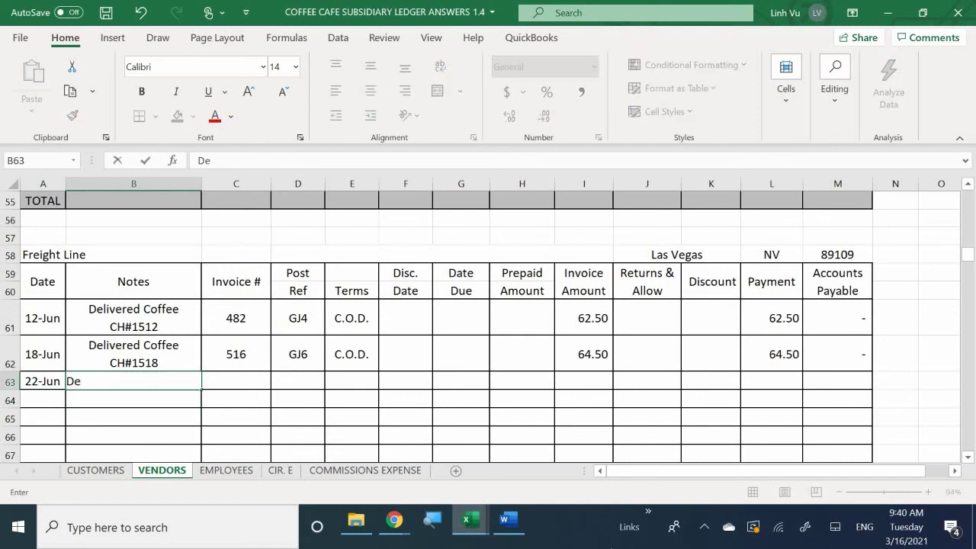
text(livered Coffe)
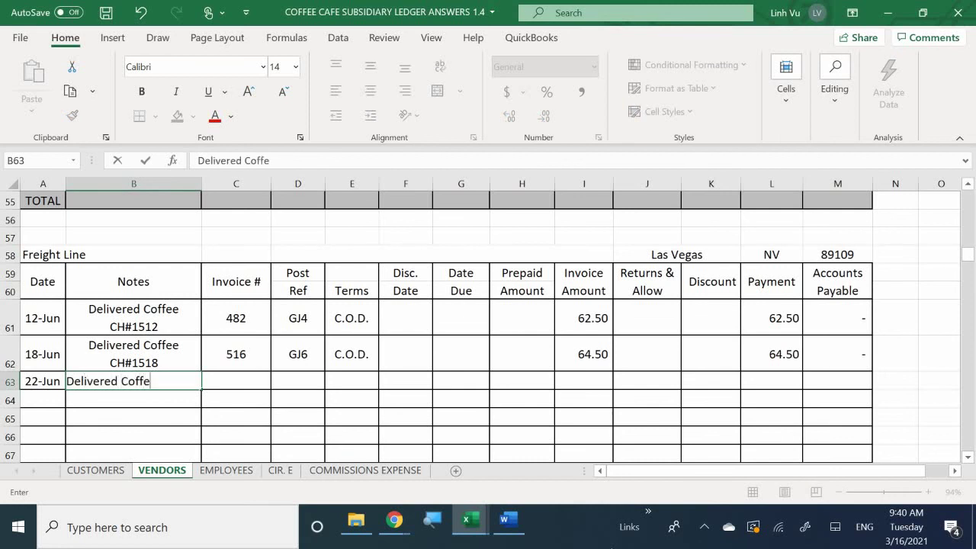
text(e Ch#1521)
key(Return)
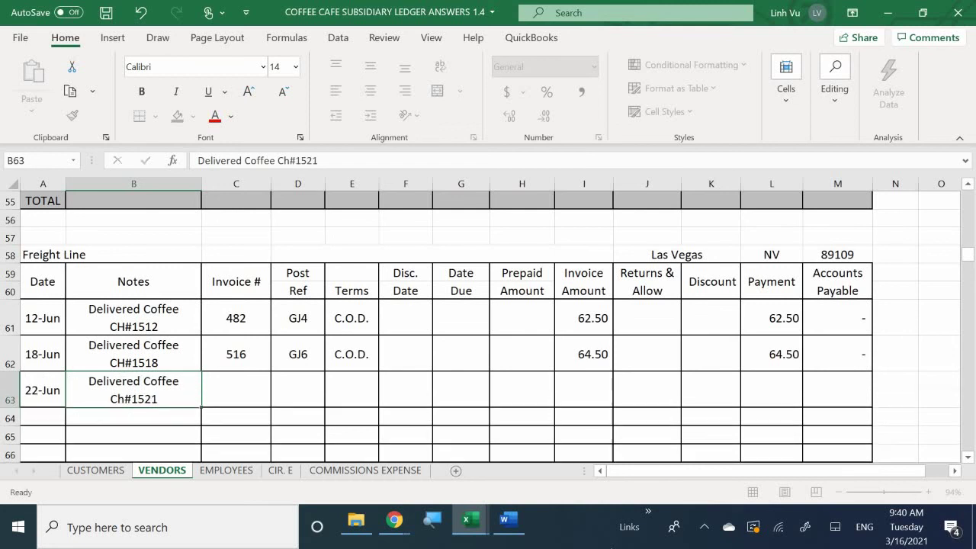
- Enter 628 as the invoice number in C63 of the Freight Line account
key(Right)
click(235, 388)
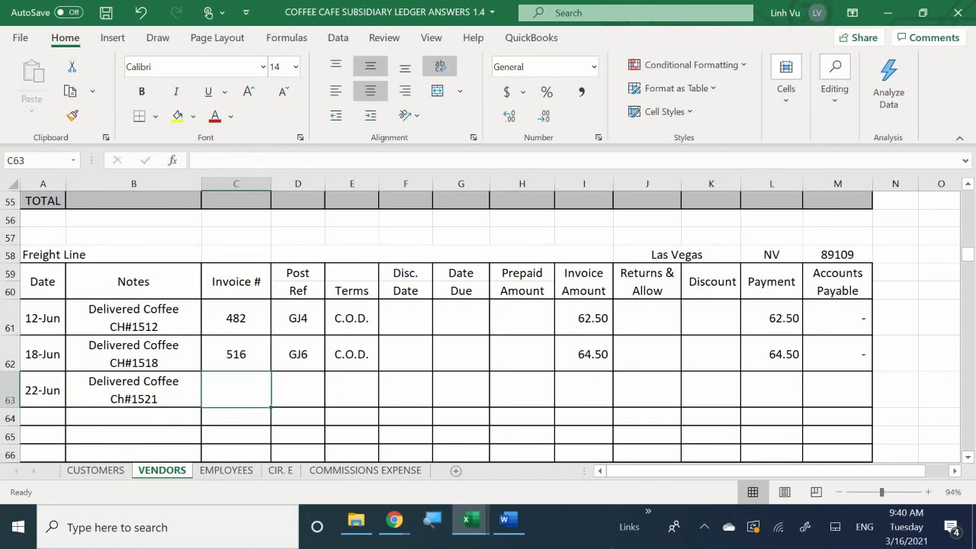
text(628)
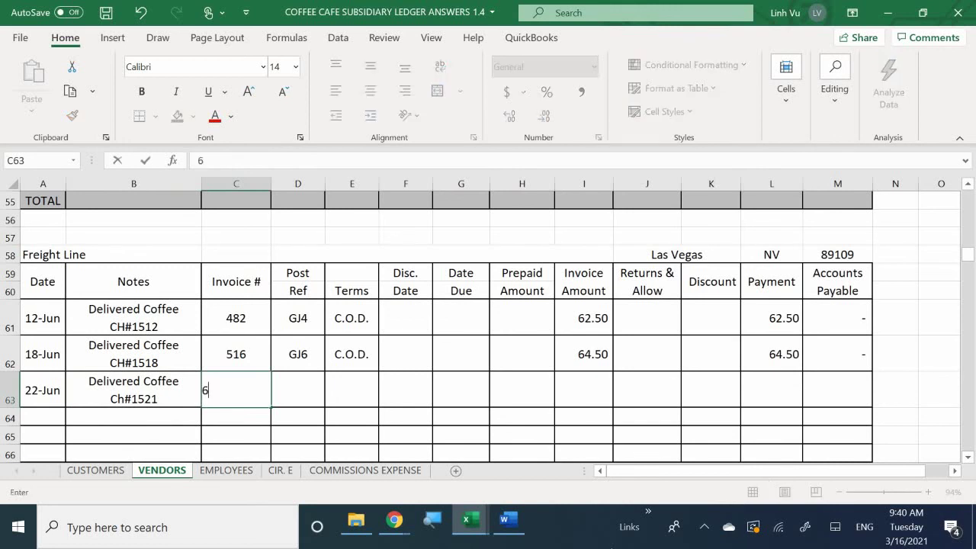
key(Return)
- Enter GJ11 as the post reference in D63 and C.O.D. as the terms in E63 of the Freight Line account
key(Right)
click(298, 389)
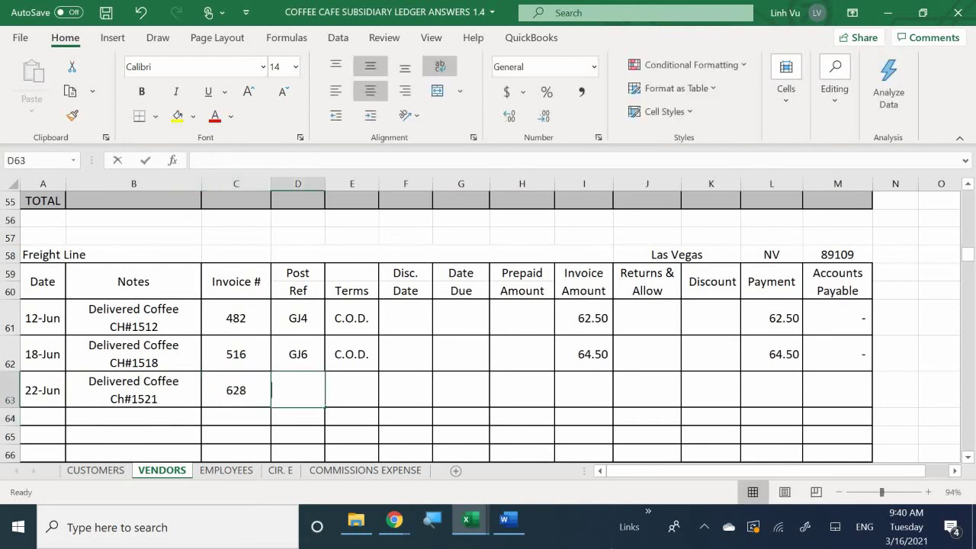
text(GJ11)
key(Return)
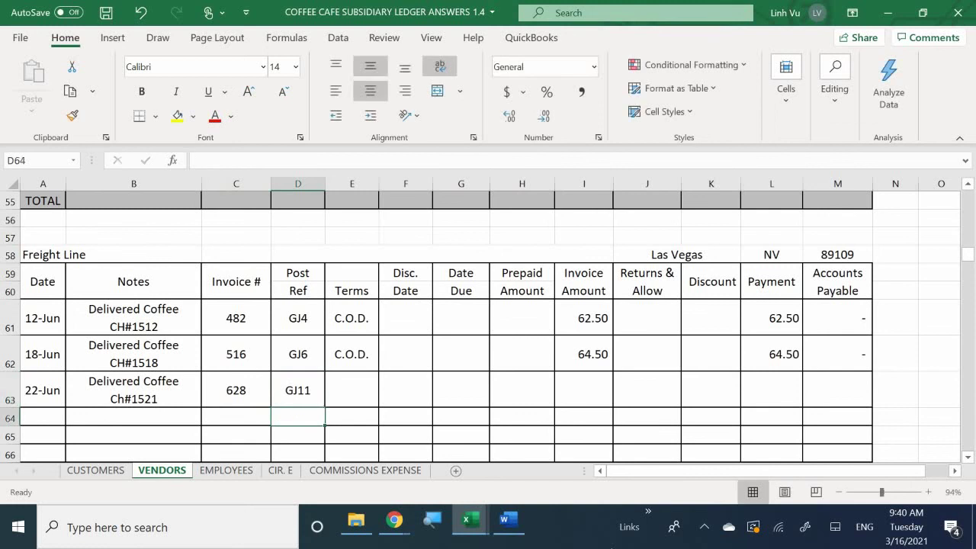
click(351, 389)
text(C)
key(Return)
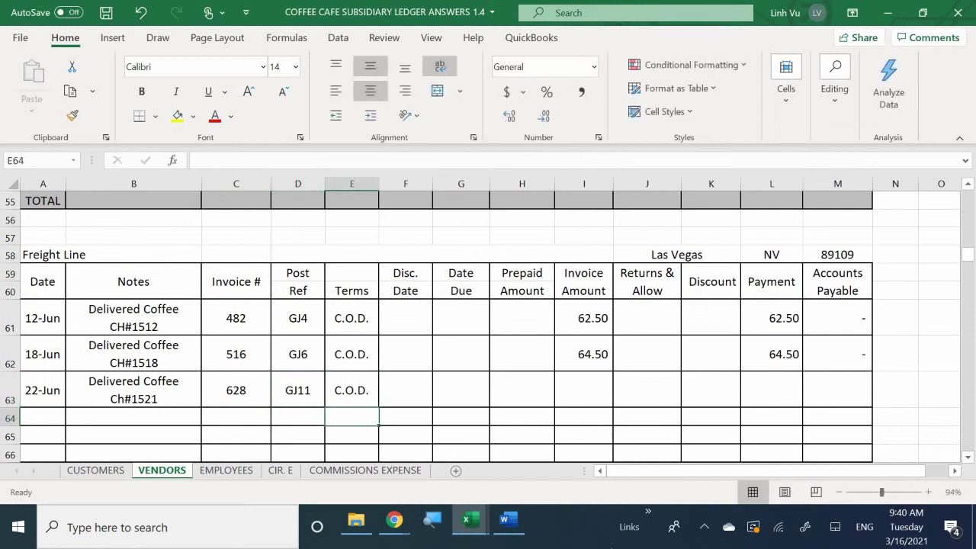
- Enter 62.5 as the invoice amount in I63 of the Freight Line account
key(Right)
key(Up)
key(Right)
key(Right)
key(Right)
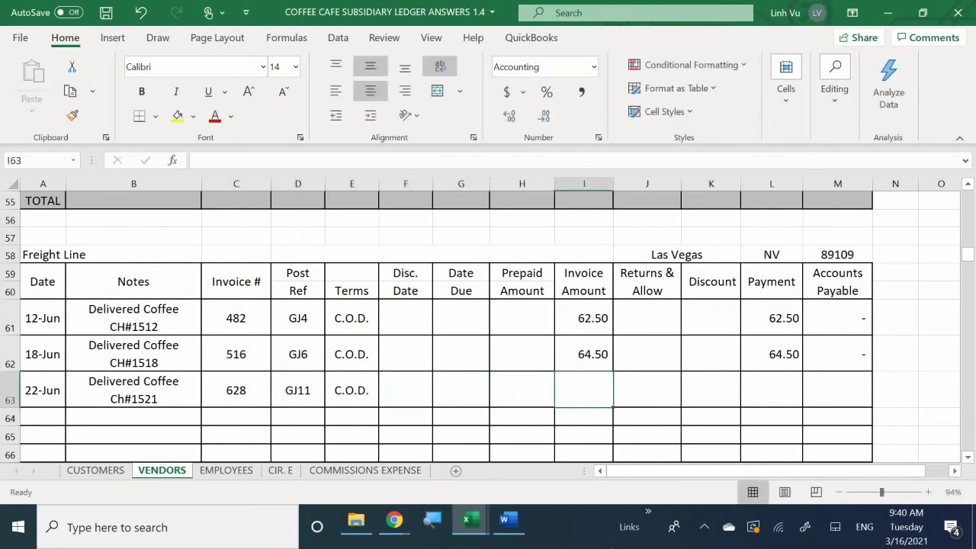
text(62.5)
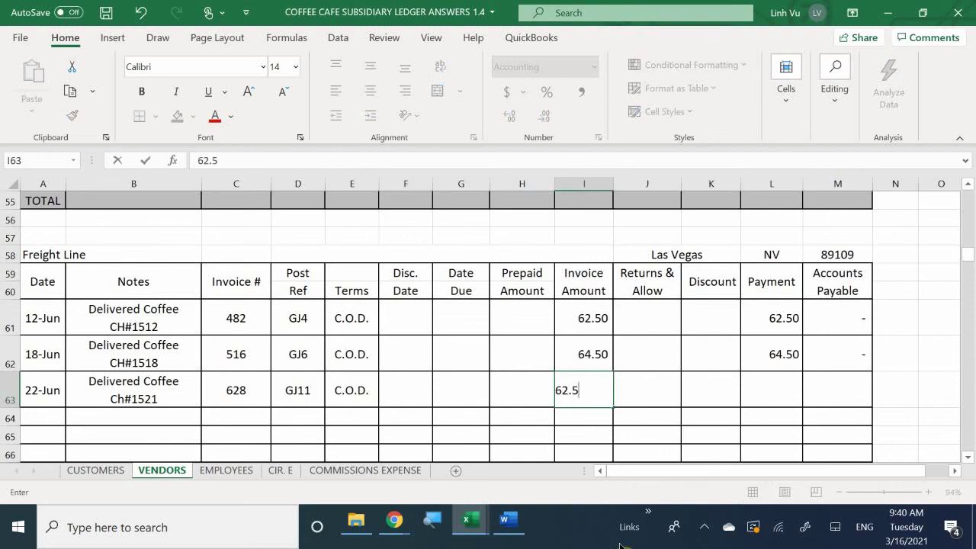
key(Return)
- Set the Freight Line payment in L63 to =I63 and extend the Accounts Payable formula from M62 to M63
key(Right)
key(Right)
key(Up)
key(Right)
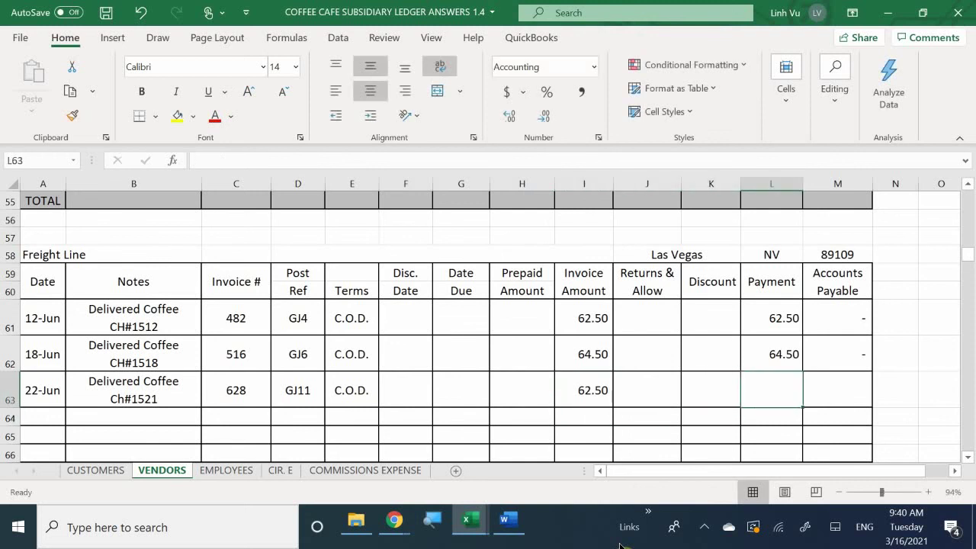
text(=)
key(Left)
key(Left)
key(Left)
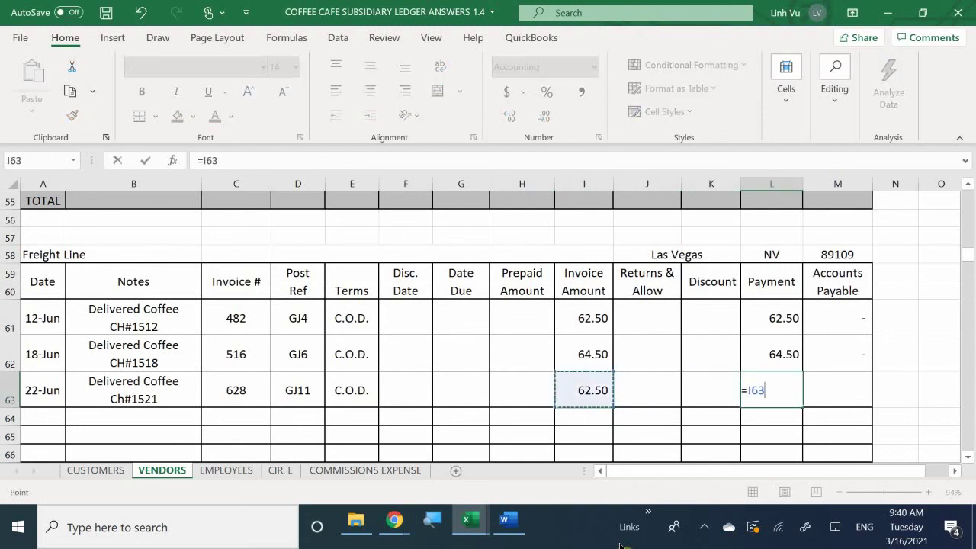
key(Return)
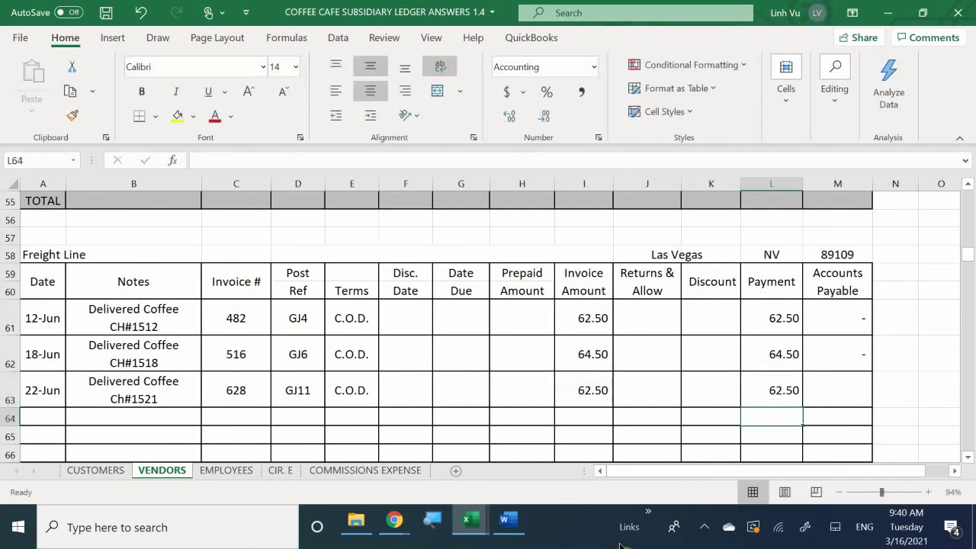
click(840, 360)
drag(872, 369, 870, 399)
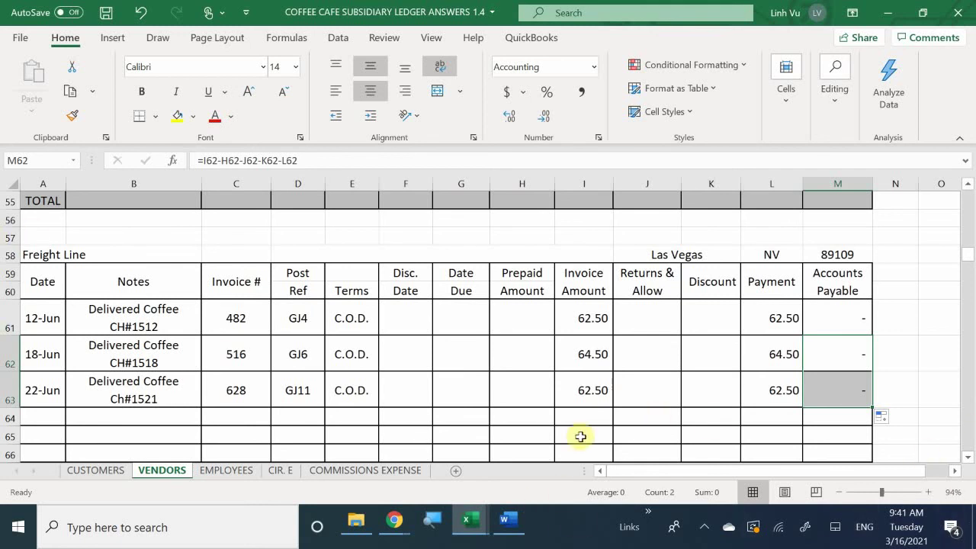
- Switch to the inventory workbook and enter the 31.25 delivery charge in H15 of the REG COFFEE sheet's 22-Jun row
mouse_move(462, 526)
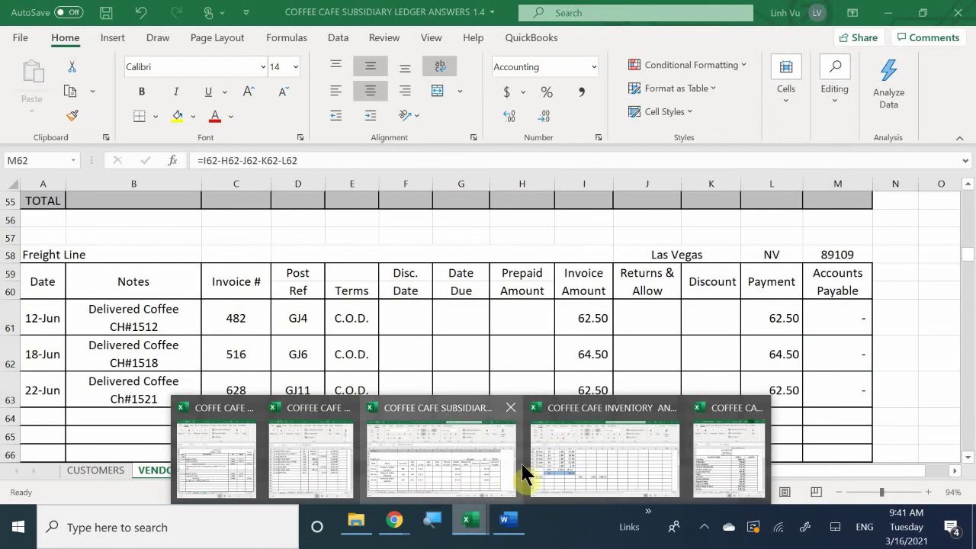
click(569, 456)
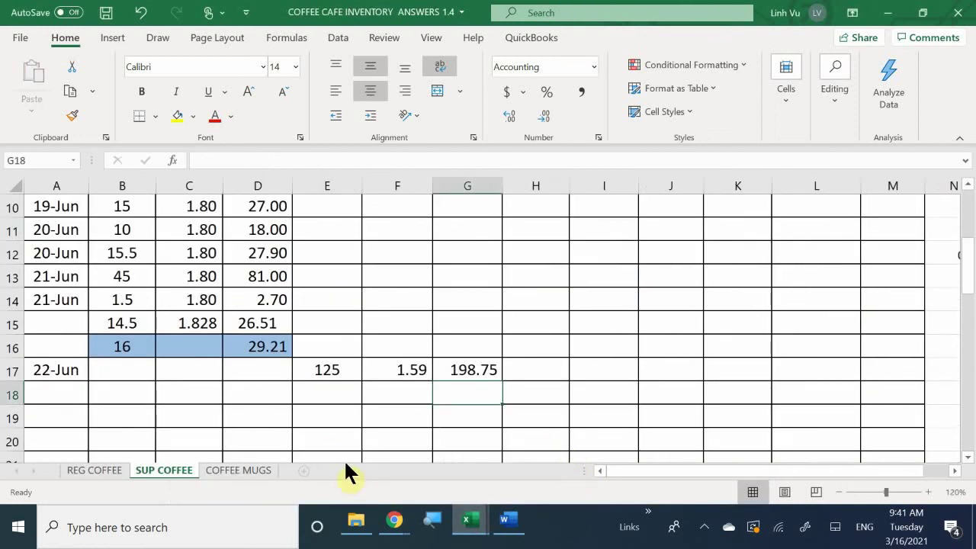
click(97, 470)
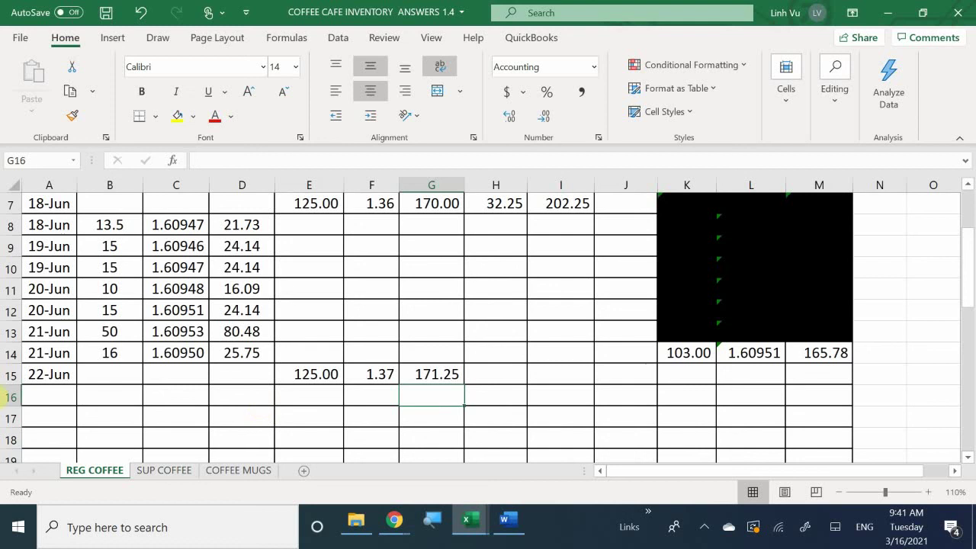
click(480, 380)
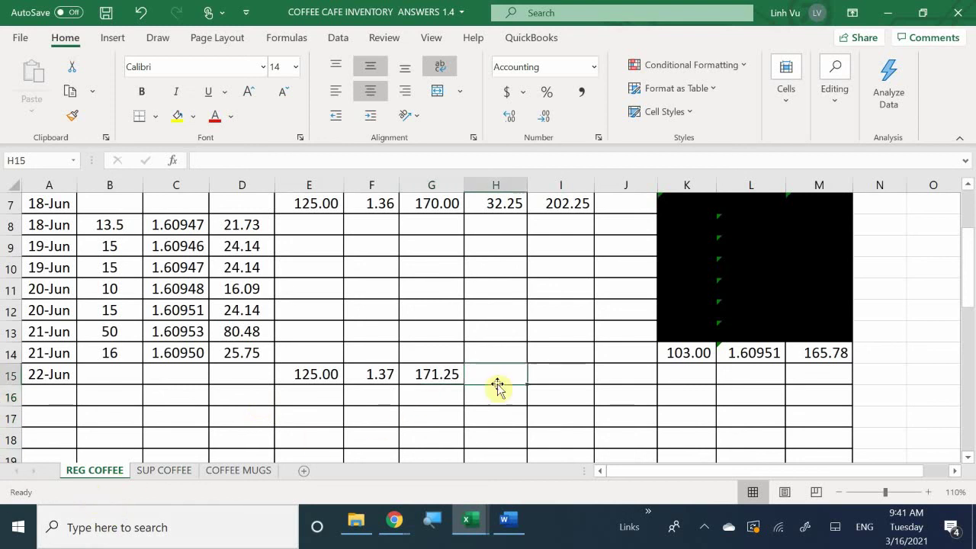
text(31.25)
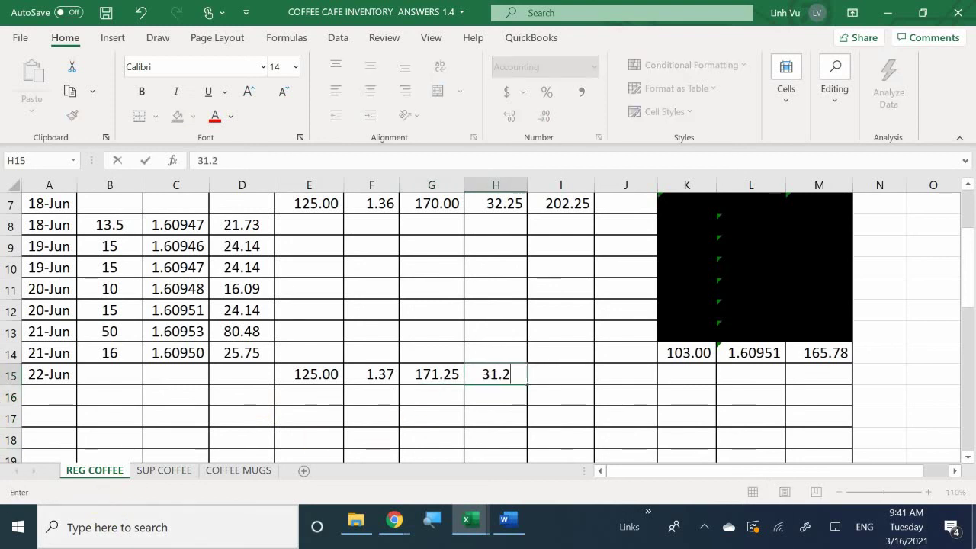
- Total the 22-Jun regular coffee purchase and delivery cost in I15 with the formula =G15+H15
key(Tab)
text(=)
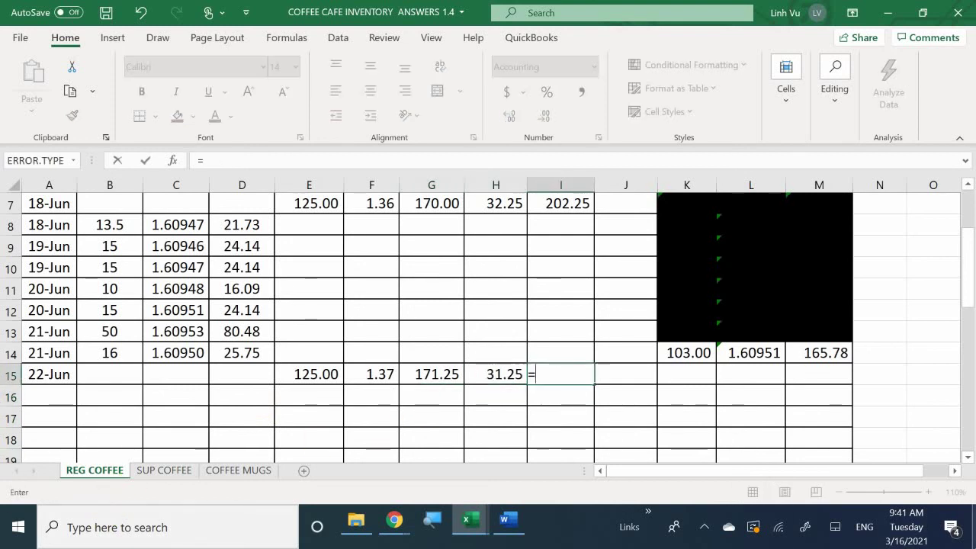
key(Left)
key(Left)
text(+)
key(Left)
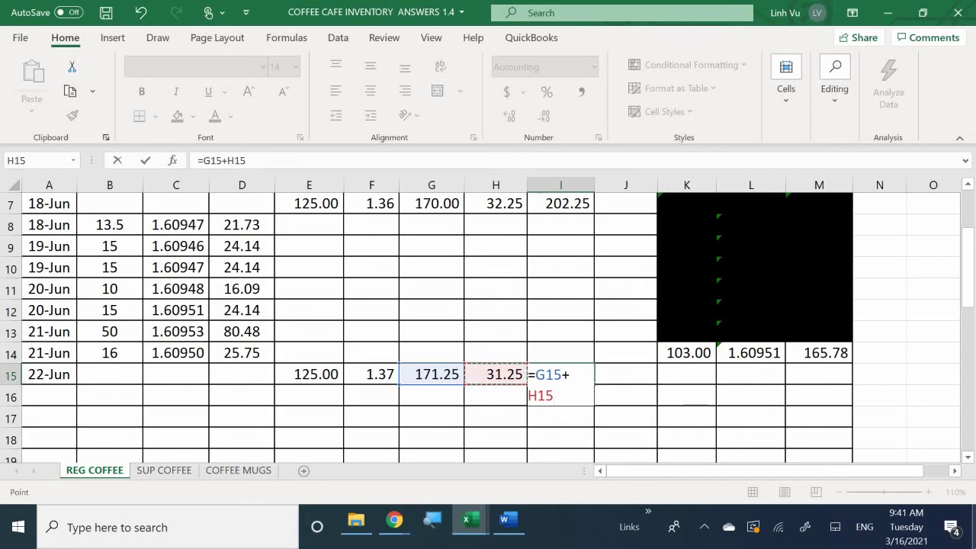
key(Return)
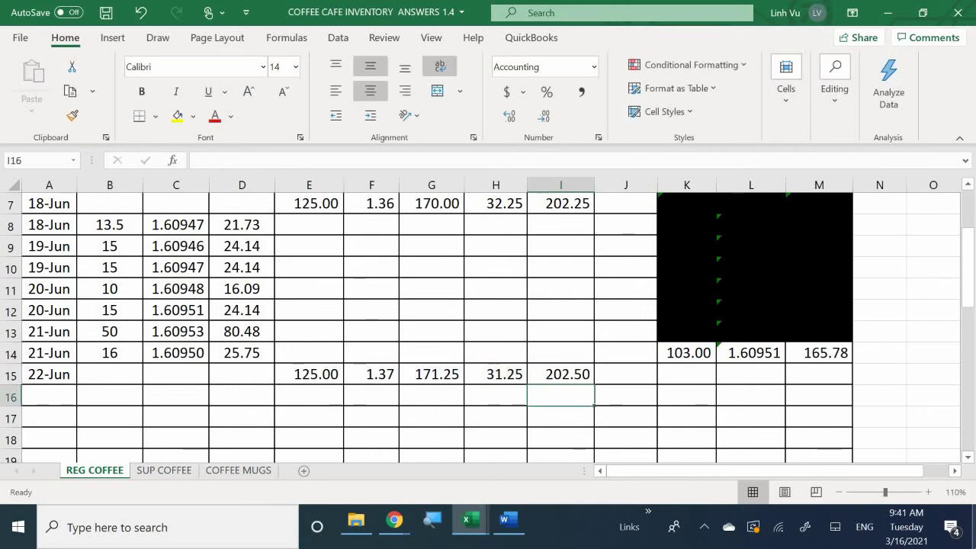
- Update the 22-Jun regular coffee quantity on hand in K15 with the formula =K14+E15
key(Right)
key(Right)
key(Up)
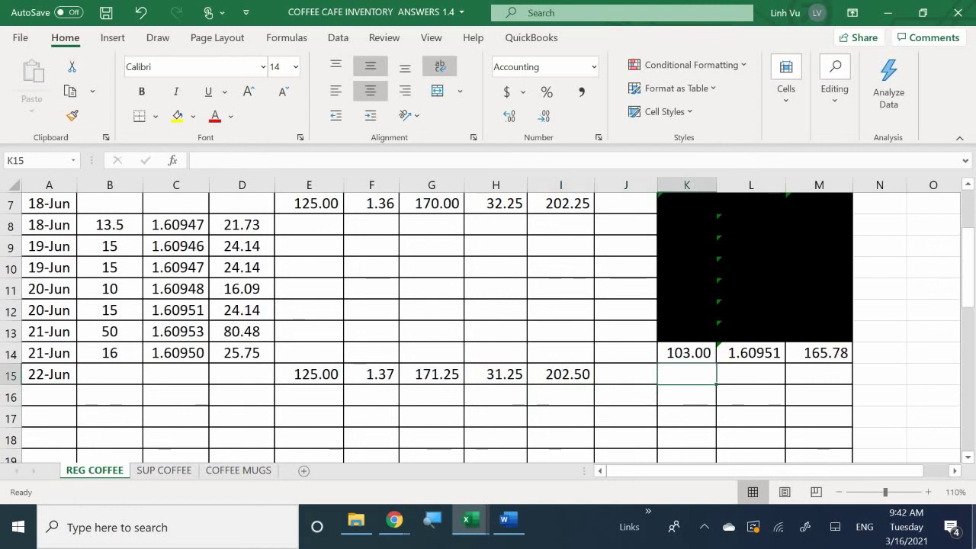
text(=)
key(Up)
text(+)
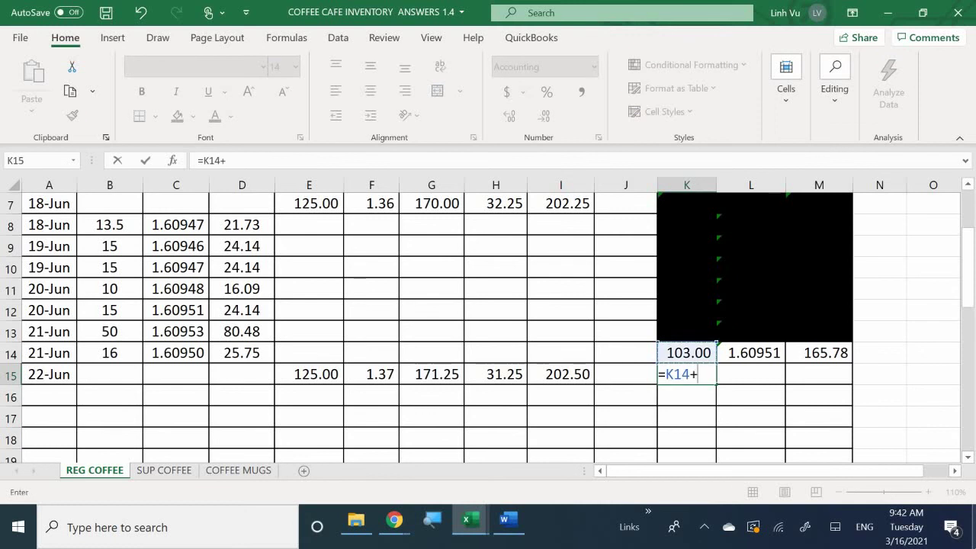
key(Left)
key(Left)
key(Left)
key(Left)
key(Left)
key(Left)
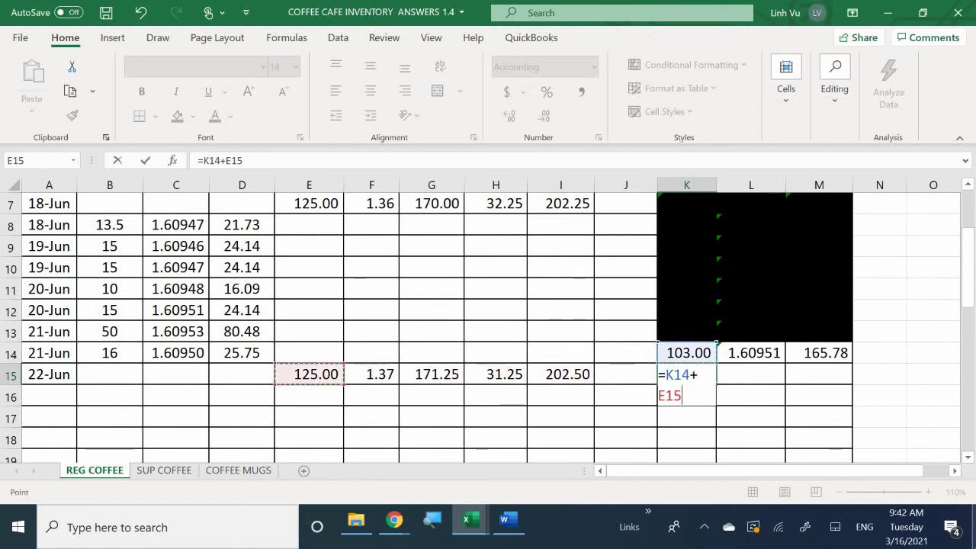
key(Left)
key(Right)
key(Return)
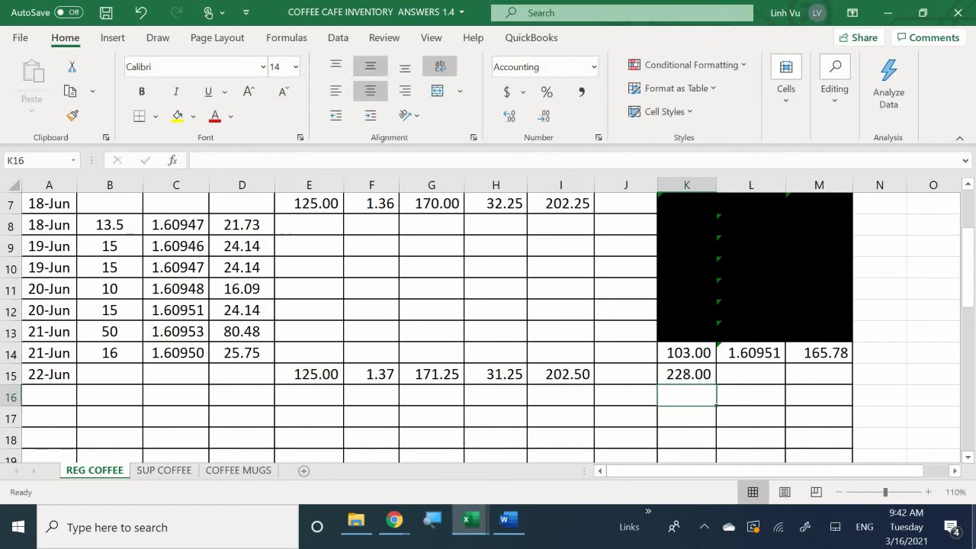
key(Right)
key(Right)
key(Up)
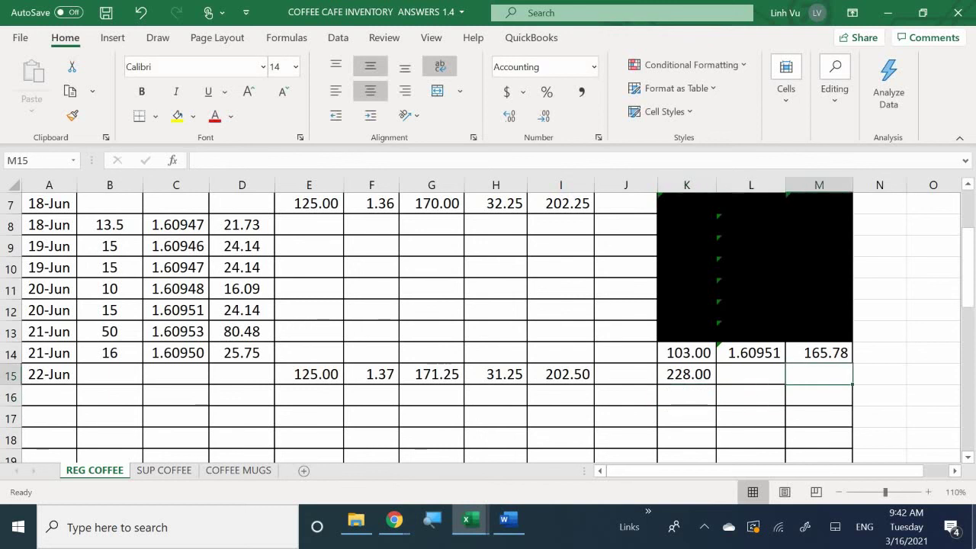
text(=)
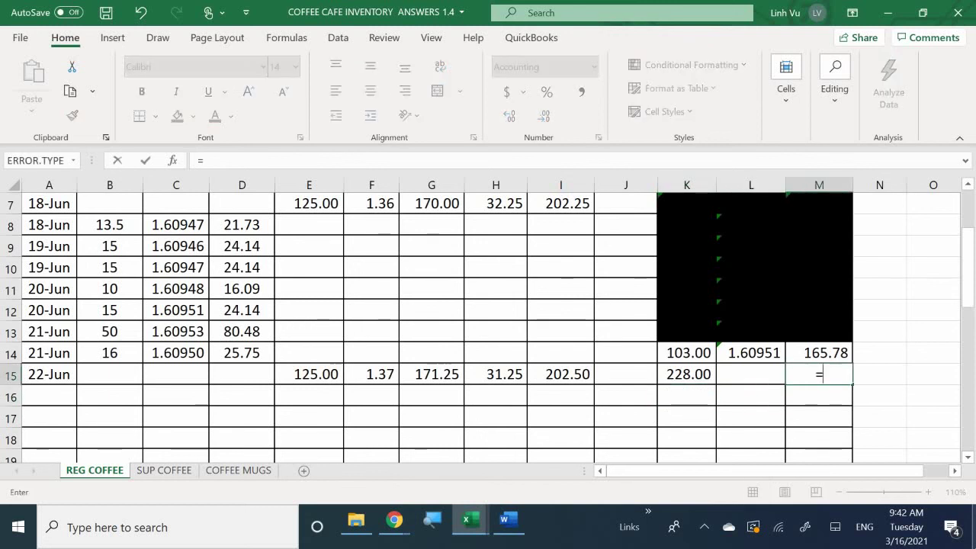
key(Left)
key(Left)
key(Left)
key(Left)
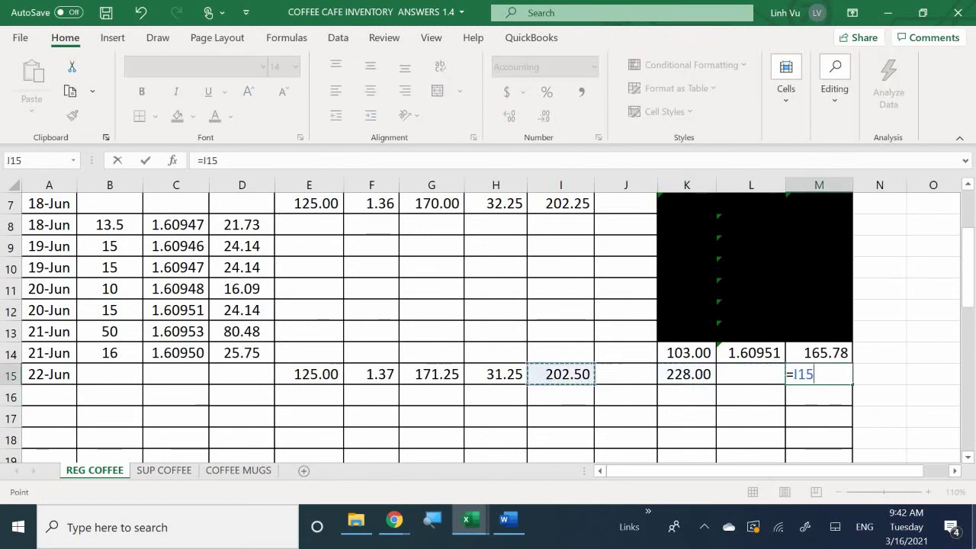
key(BackSpace)
key(BackSpace)
key(BackSpace)
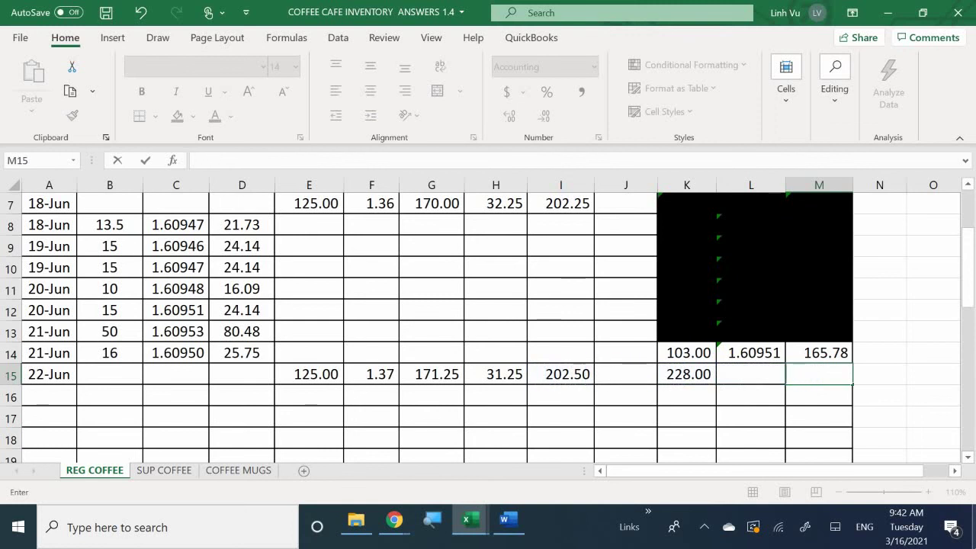
- Update the 22-Jun regular coffee inventory total in M15 with the formula =M14+I15
key(Up)
text(+)
key(Left)
key(Left)
key(Left)
key(Left)
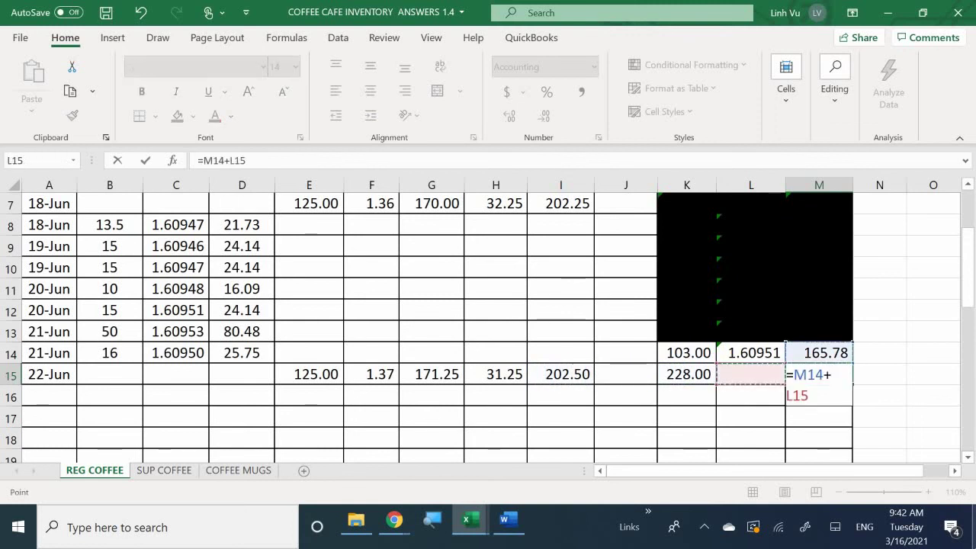
key(Return)
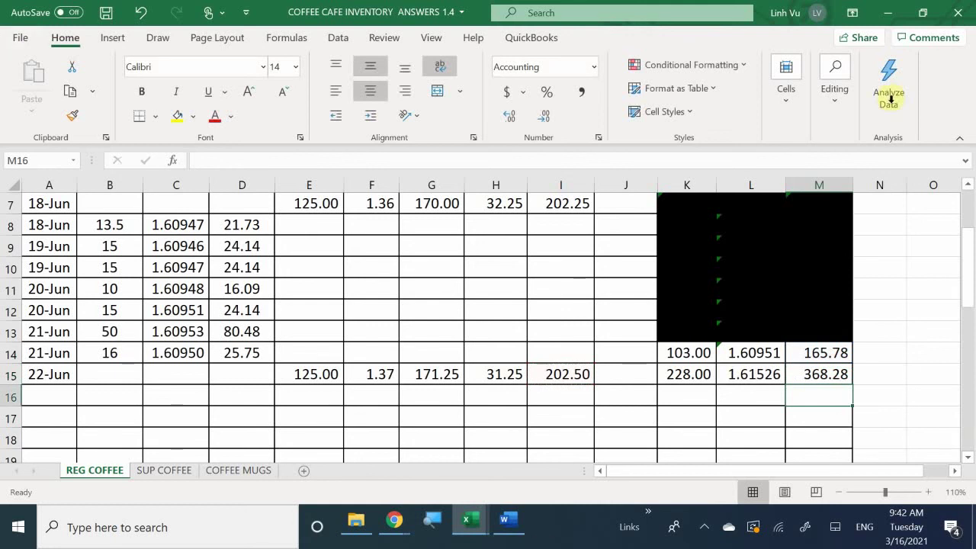
- Black out the superseded 21-Jun inventory balance by filling cells K14:M14 with black
drag(670, 352, 803, 355)
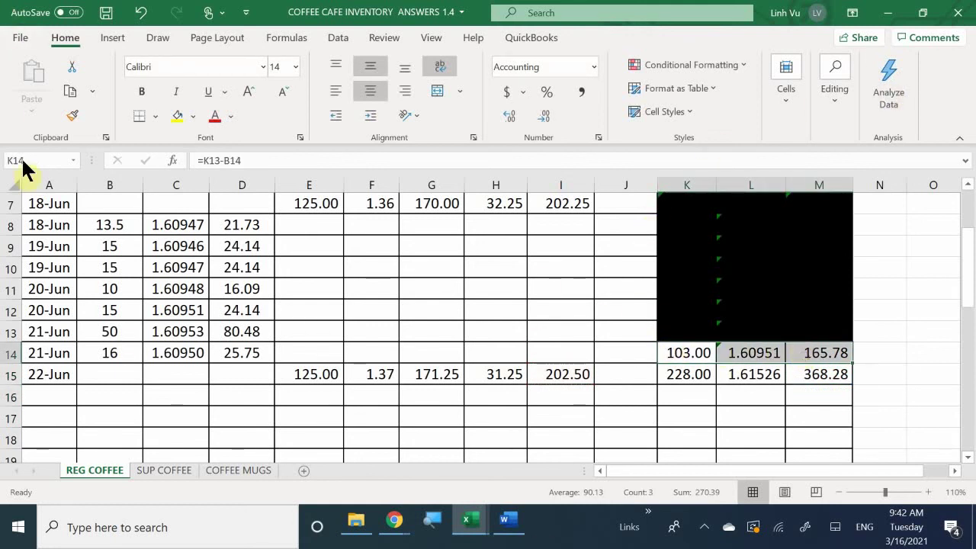
click(193, 116)
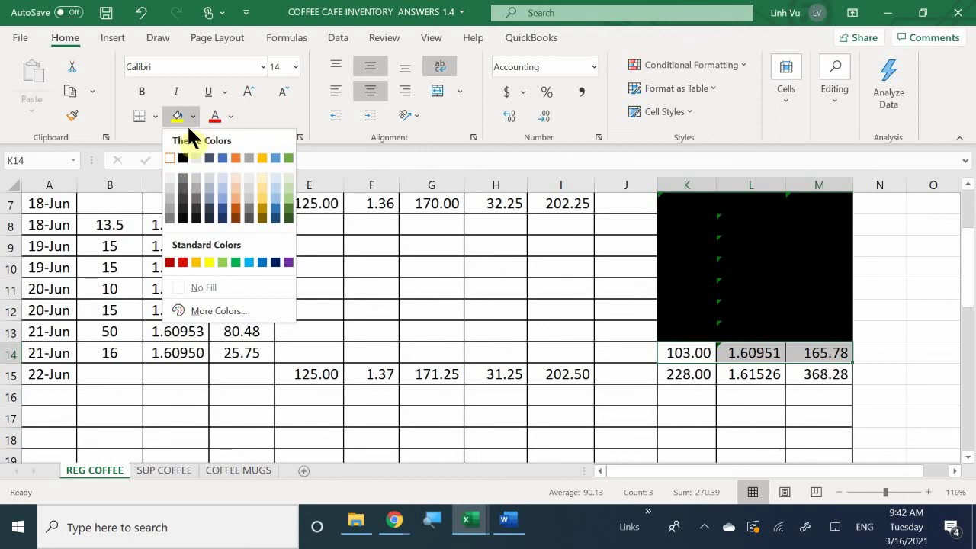
click(183, 158)
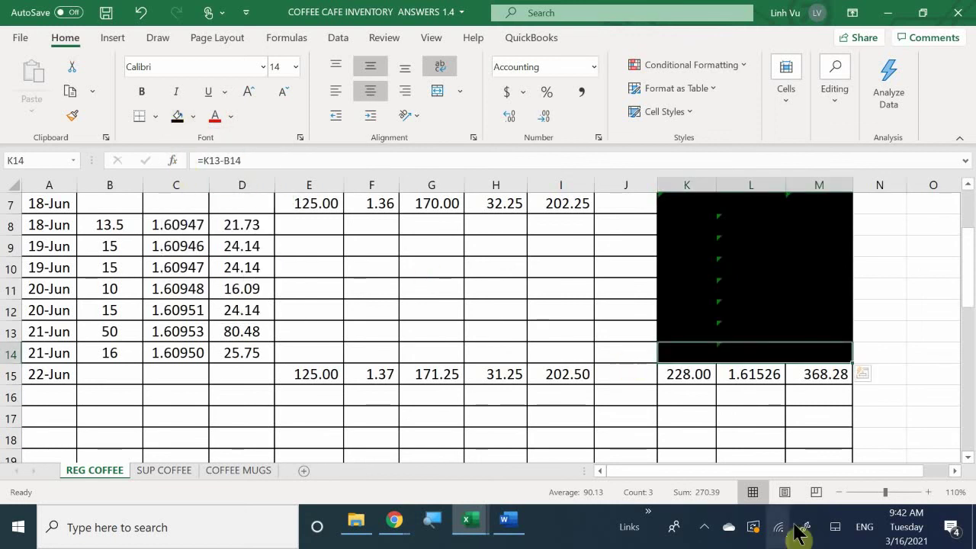
click(711, 423)
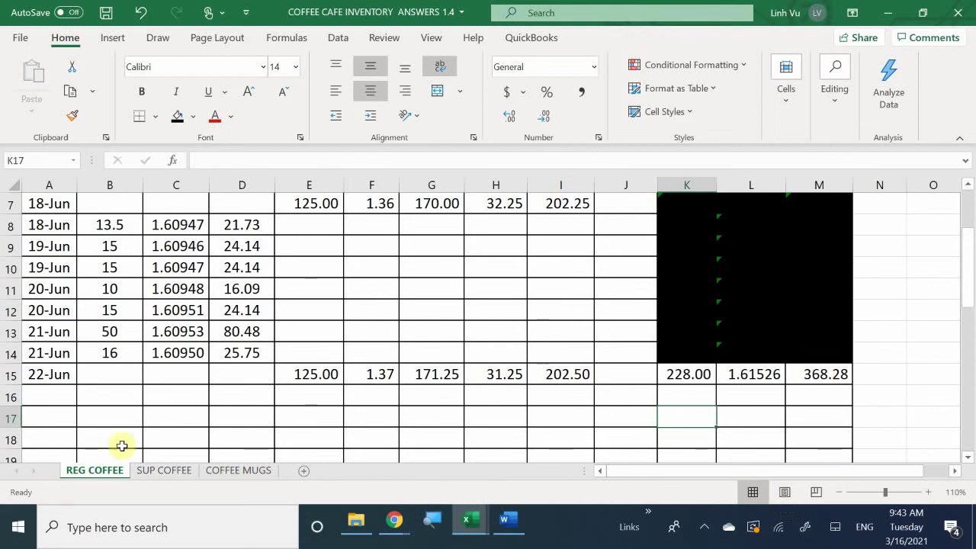
- Enter the 31.25 freight expense in H17 of the SUP COFFEE sheet's 22-Jun row
click(160, 471)
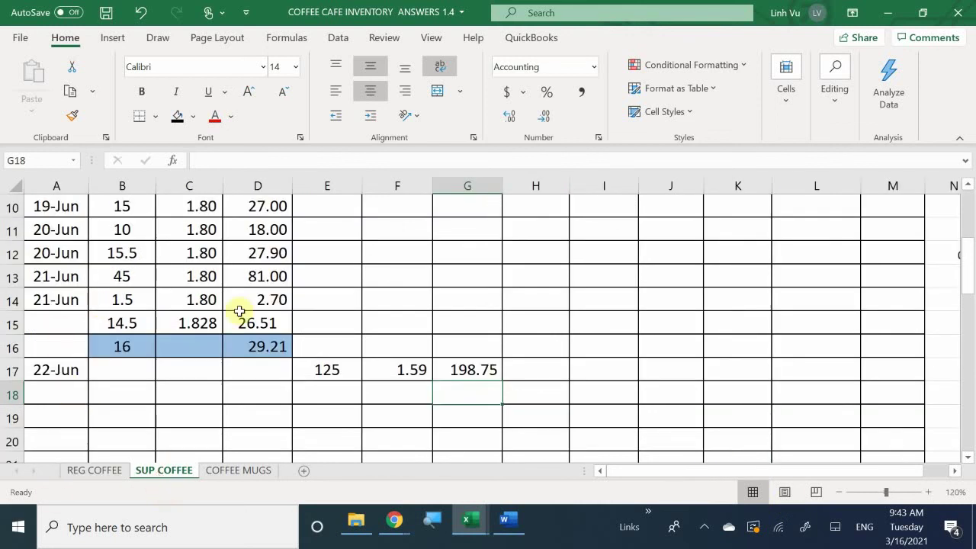
click(529, 374)
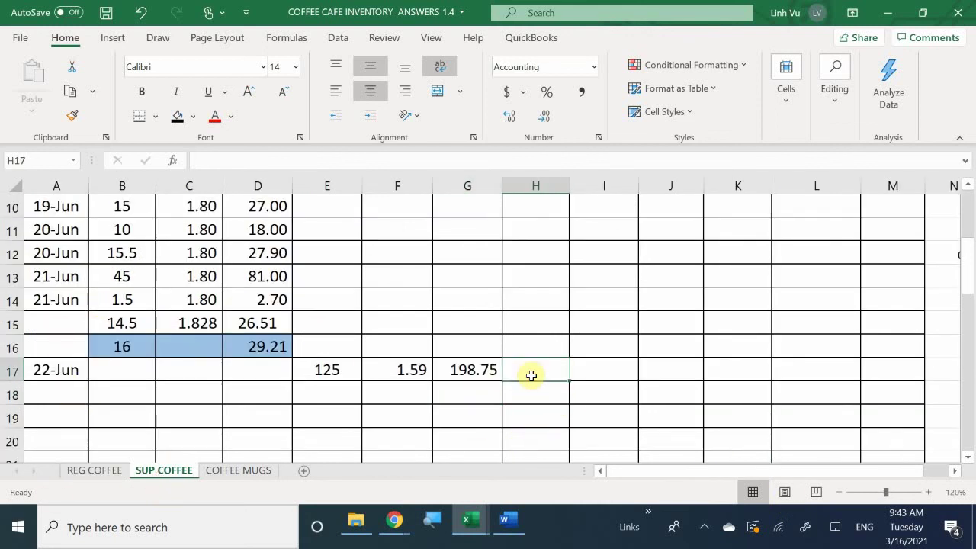
text(31.25)
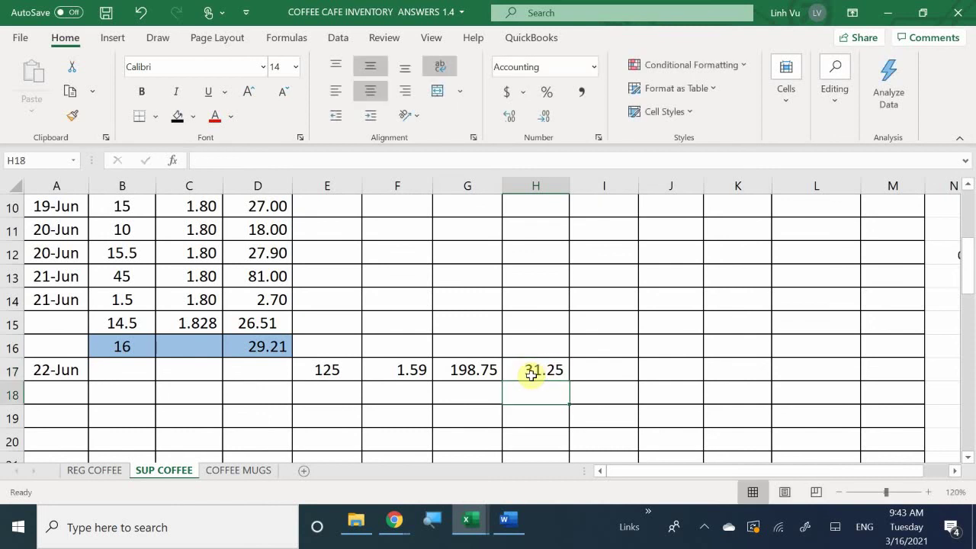
- Total the 22-Jun supreme coffee purchase and freight cost in I17 with the formula =G17+H17
key(Tab)
text(=)
key(Left)
key(Left)
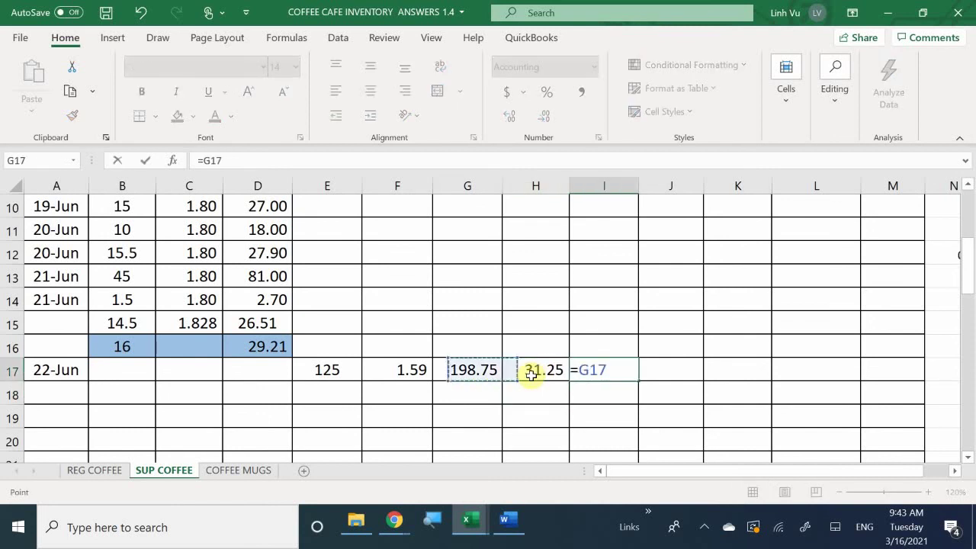
text(+)
click(531, 375)
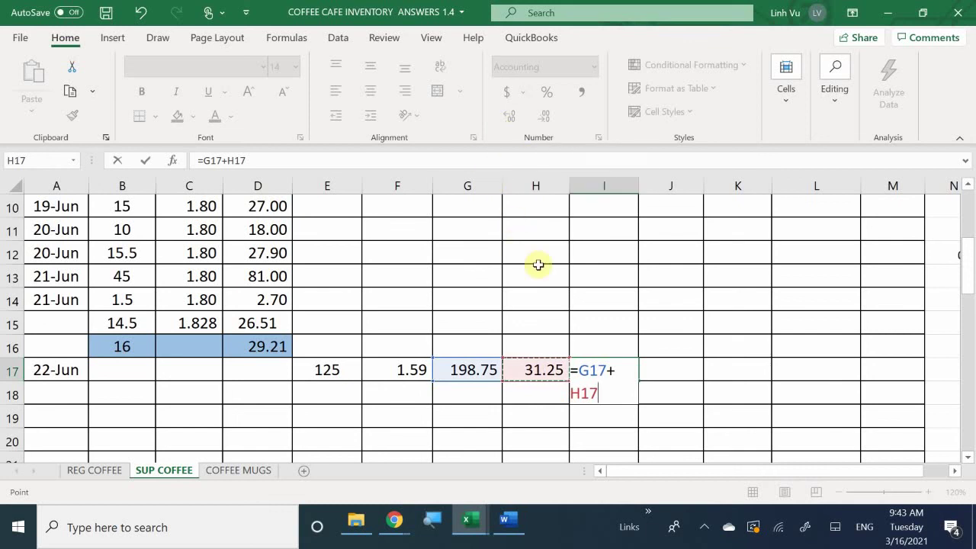
key(Return)
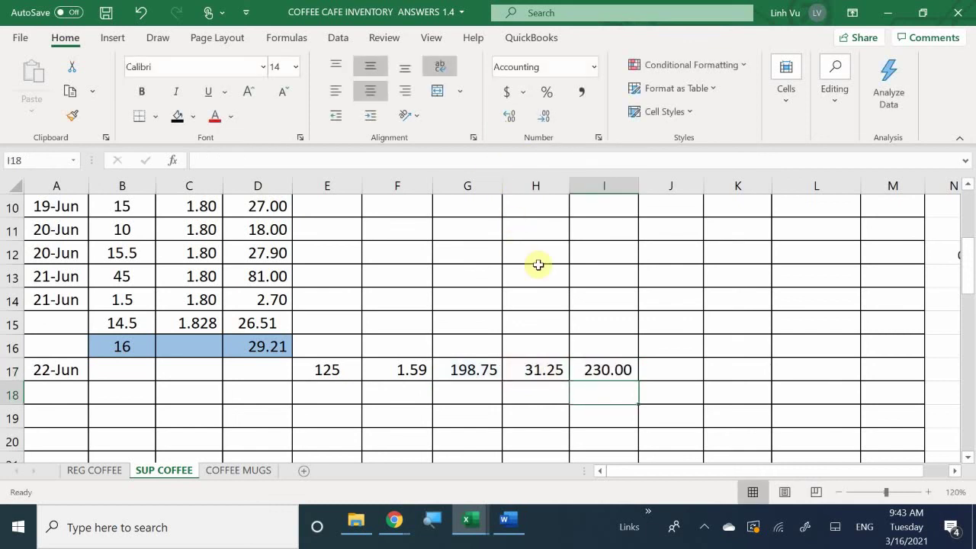
- Calculate the 22-Jun supreme coffee cost per item in J17 with the formula =I17/E17
key(Right)
key(Up)
text(=)
key(Left)
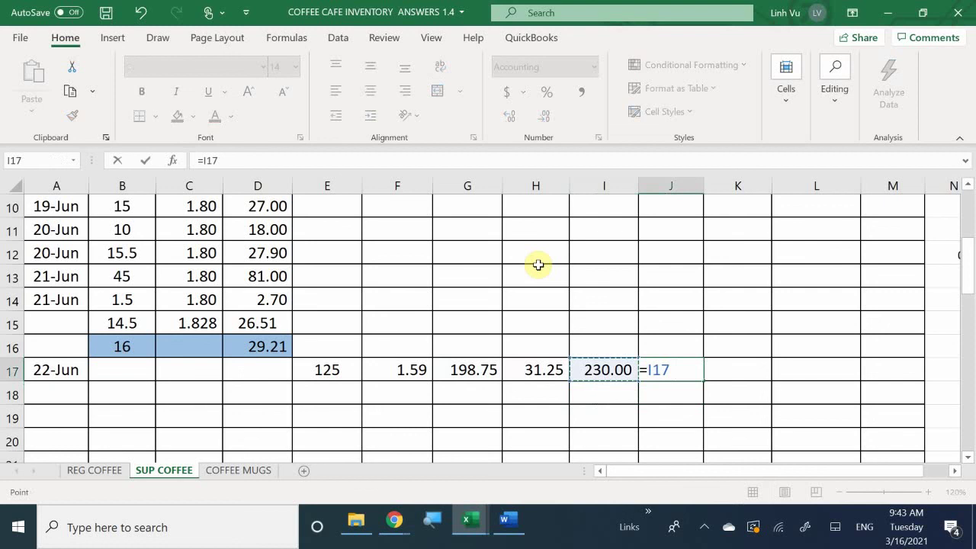
text(/)
key(Left)
key(Left)
key(Left)
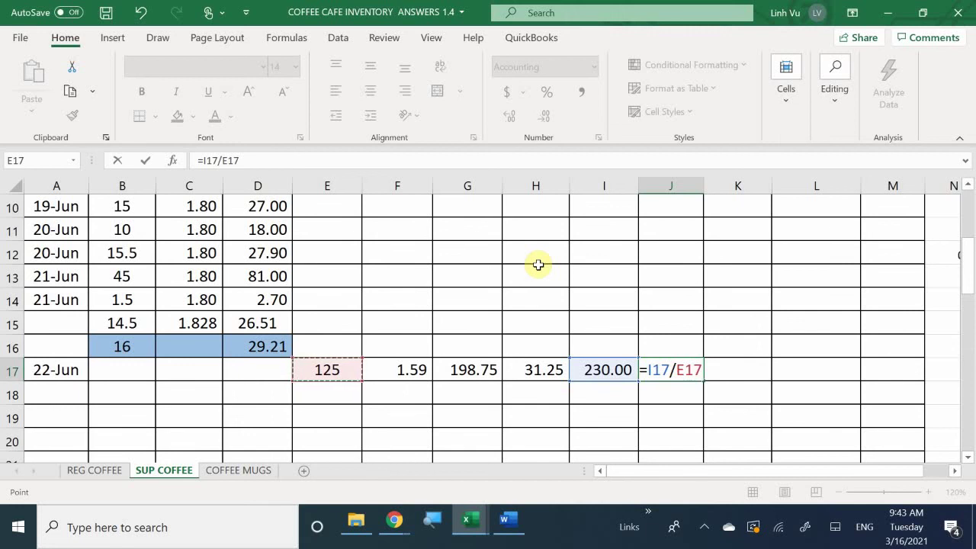
key(Return)
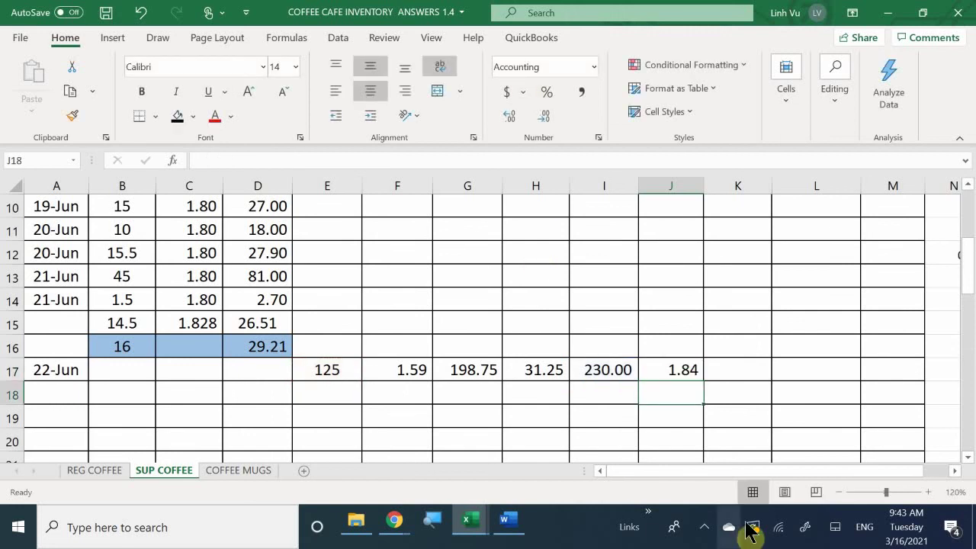
- Set the inventory-on-hand quantity in K7 to the 22-Jun purchase quantity with the formula =E17
scroll(814, 365, up, 1)
scroll(814, 364, up, 3)
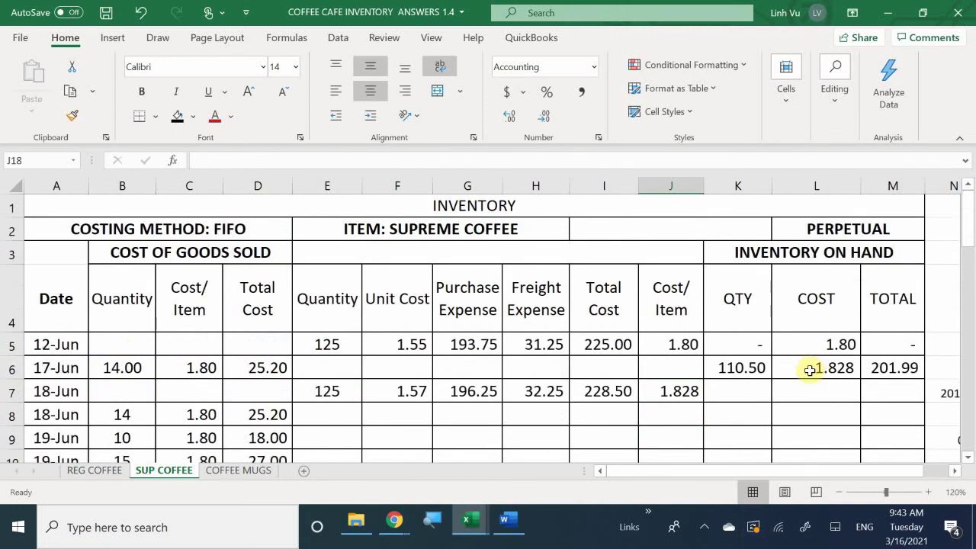
scroll(807, 366, down, 1)
scroll(795, 322, down, 1)
click(733, 321)
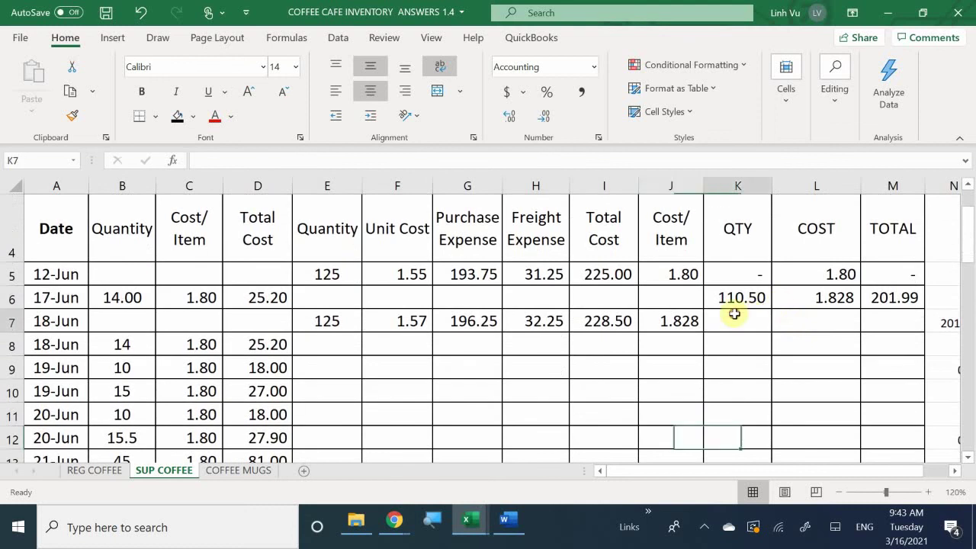
text(=)
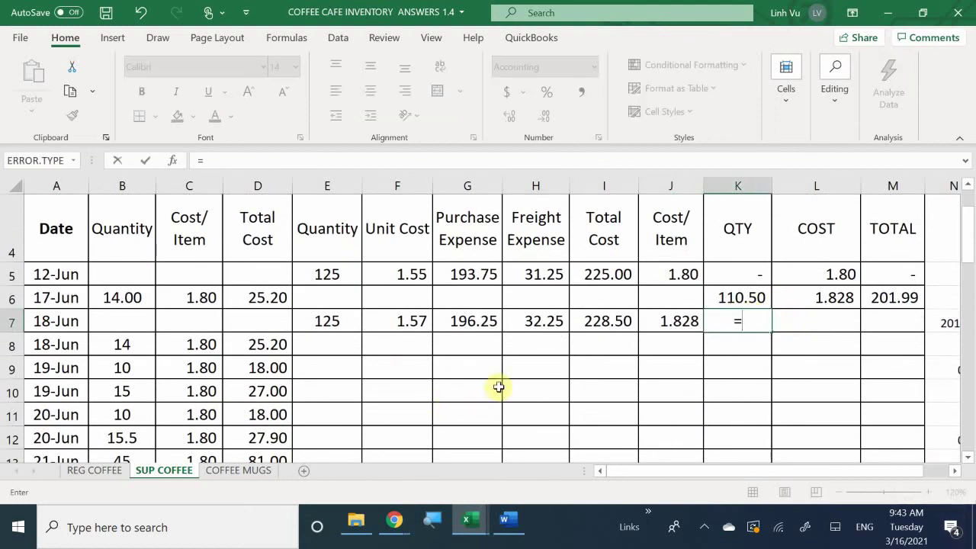
scroll(496, 387, down, 3)
scroll(496, 388, up, 1)
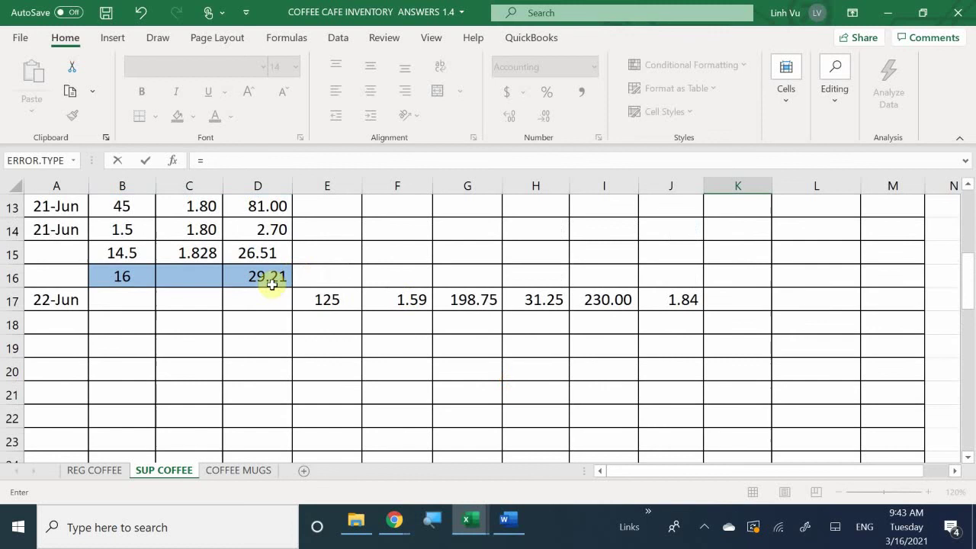
click(327, 301)
key(Return)
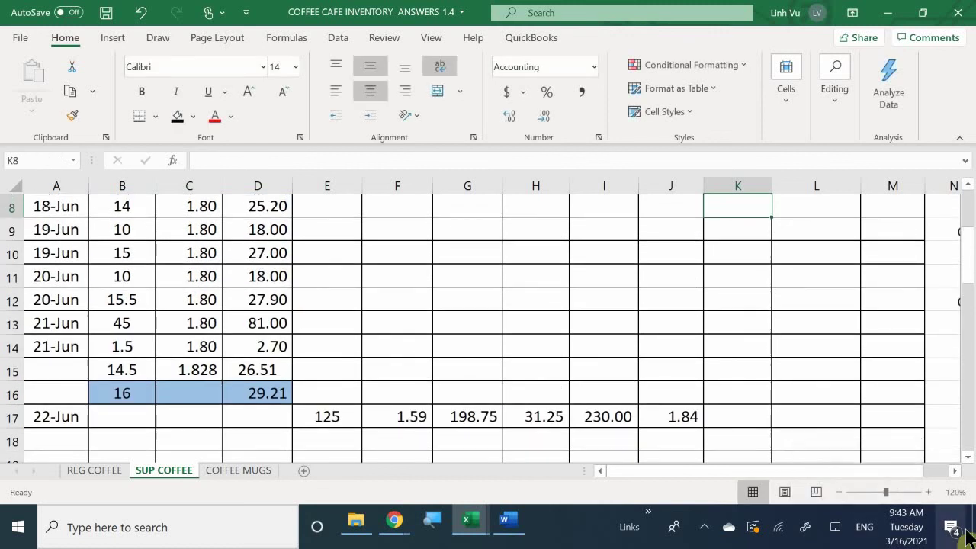
- Set the inventory-on-hand cost in L7 to the 22-Jun cost per item with the formula =J17
scroll(823, 462, up, 2)
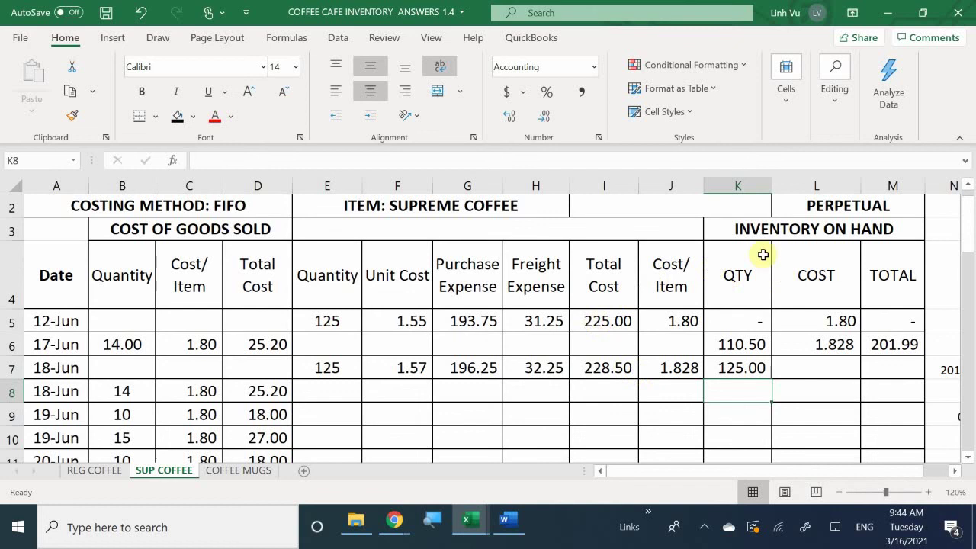
click(802, 363)
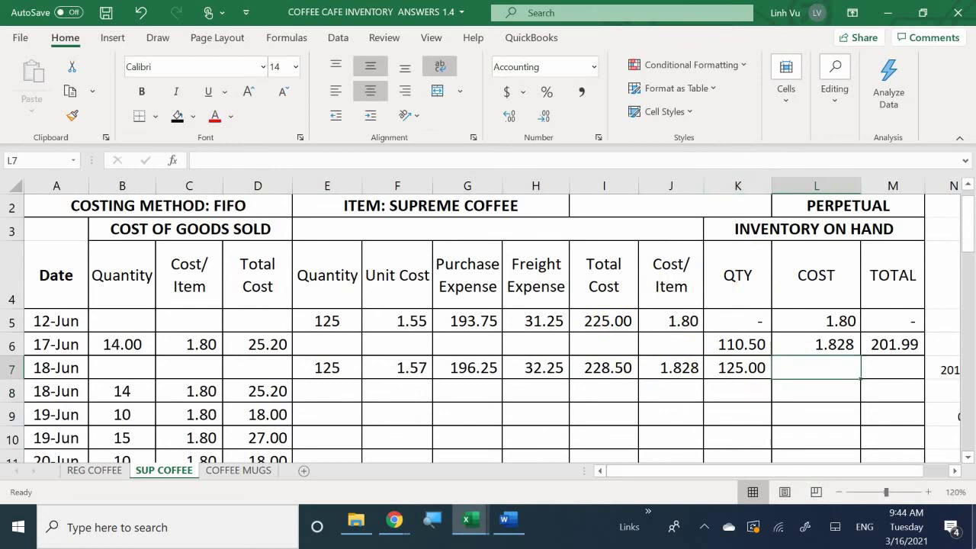
text(=)
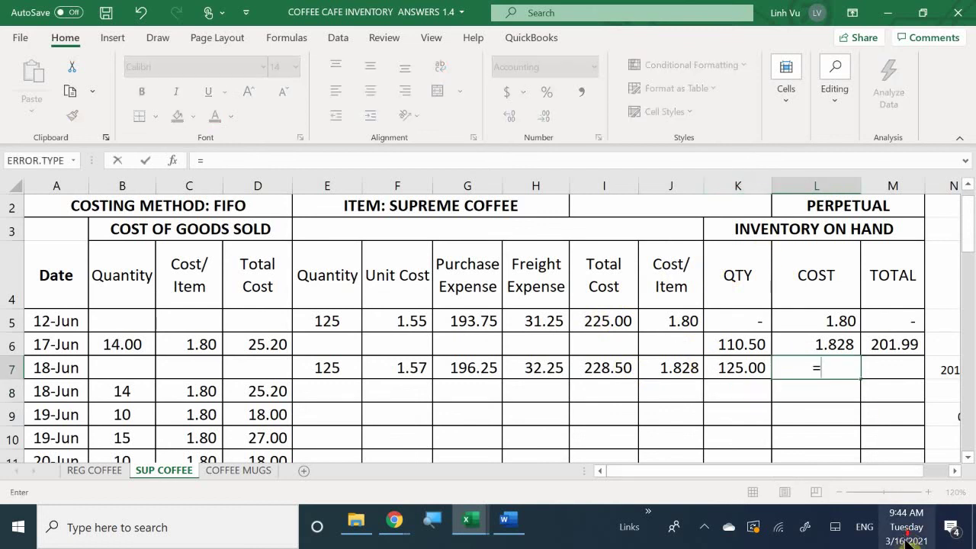
scroll(730, 305, down, 4)
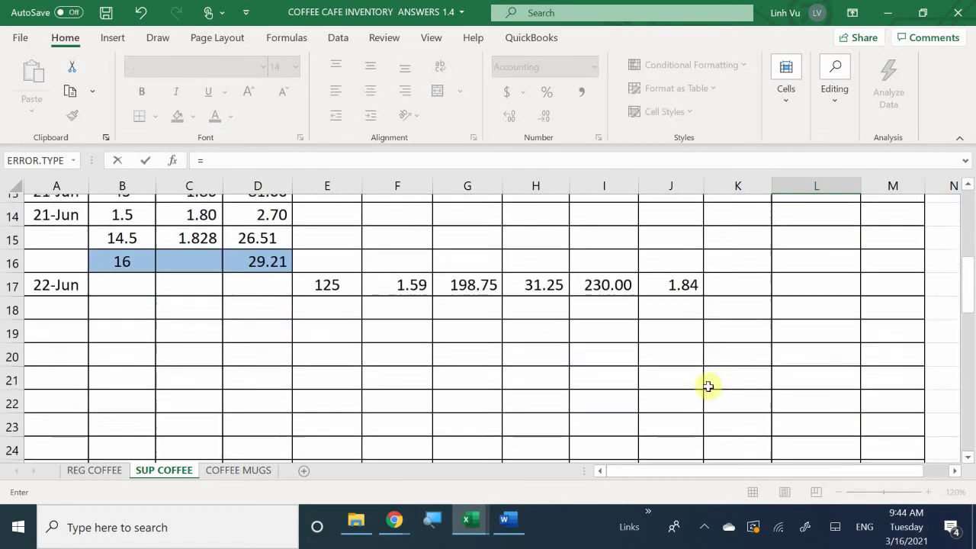
click(672, 276)
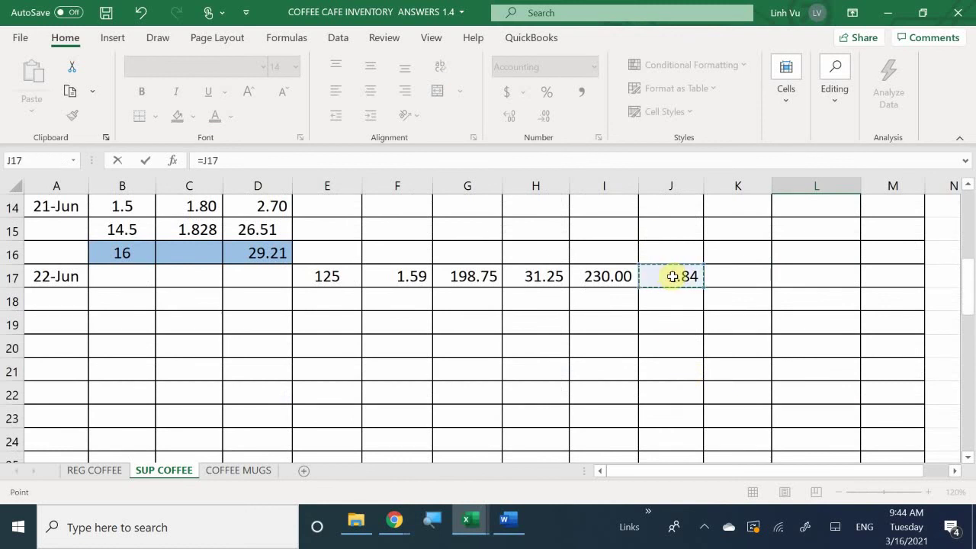
key(Return)
scroll(810, 331, up, 3)
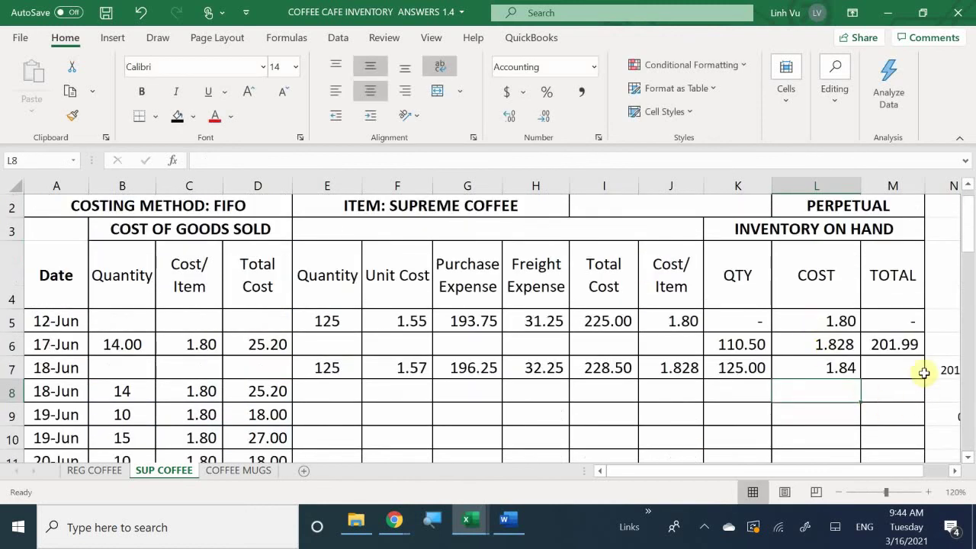
- Copy the inventory-on-hand total formula from M6 down to M7 for the 18-Jun supreme coffee row
click(888, 343)
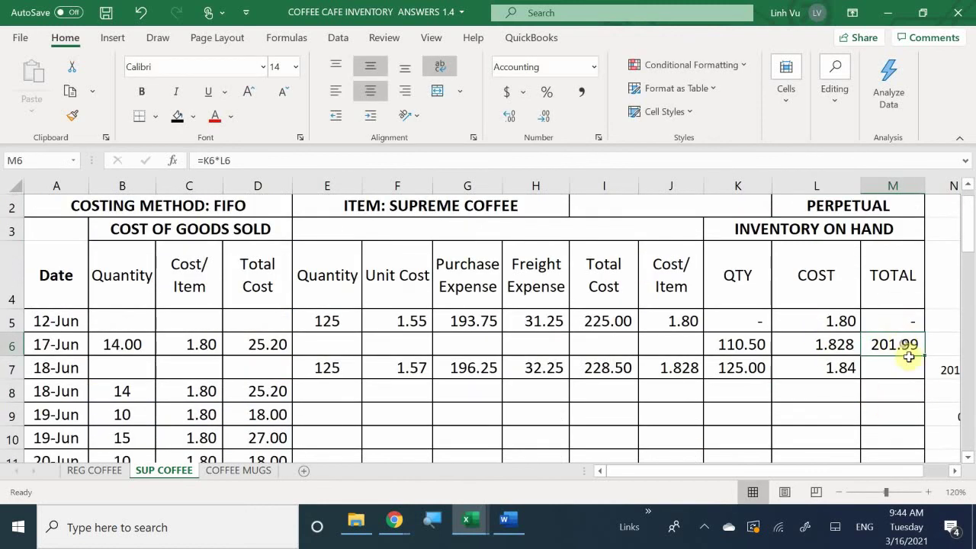
drag(924, 357, 917, 375)
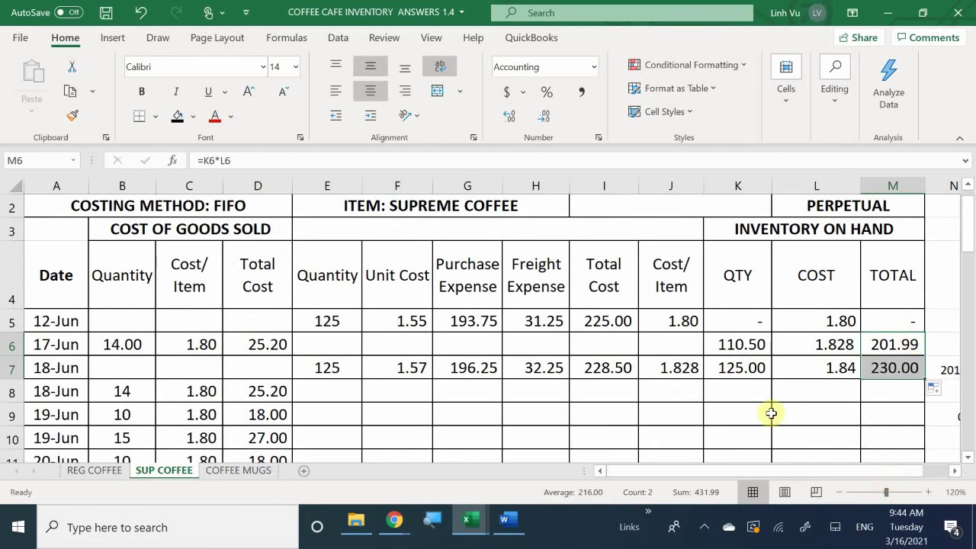
- Switch to the general journal workbook and the Word transaction document to review the 22-Jun Atlas Coffee Importers and Freight Line entries
click(471, 522)
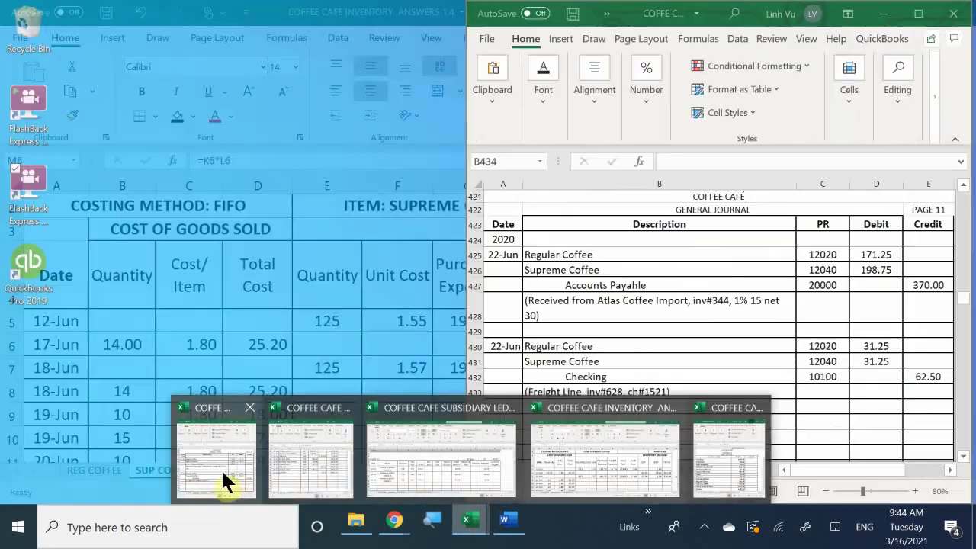
click(221, 468)
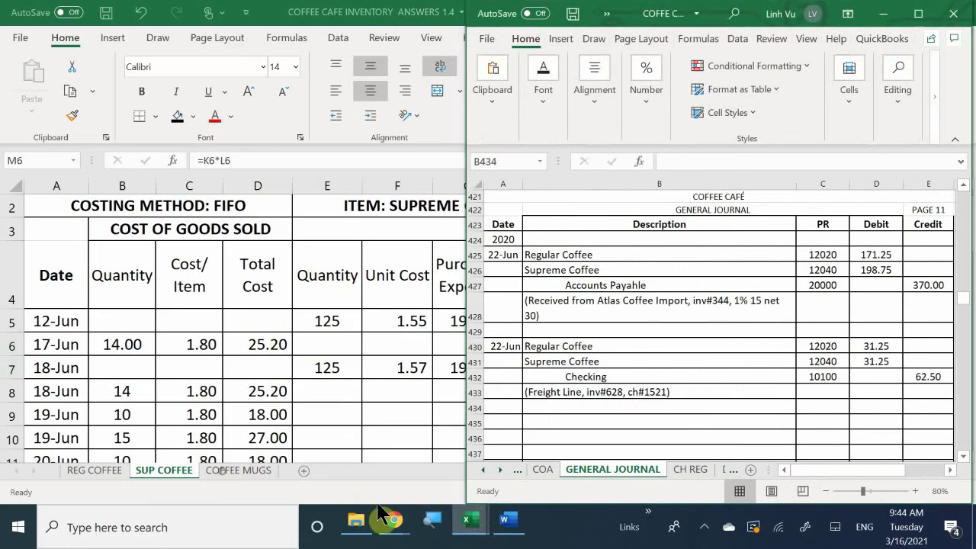
click(501, 523)
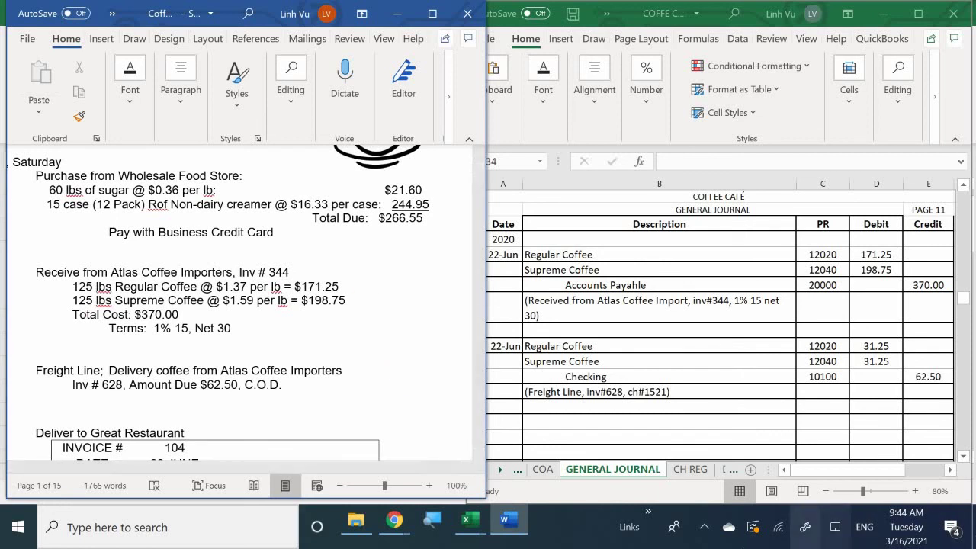
click(704, 526)
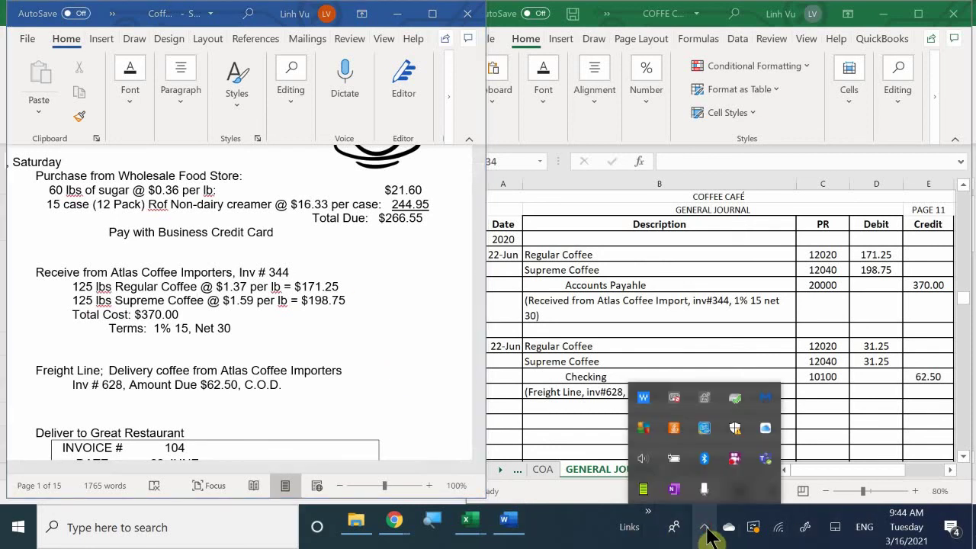
right_click(732, 460)
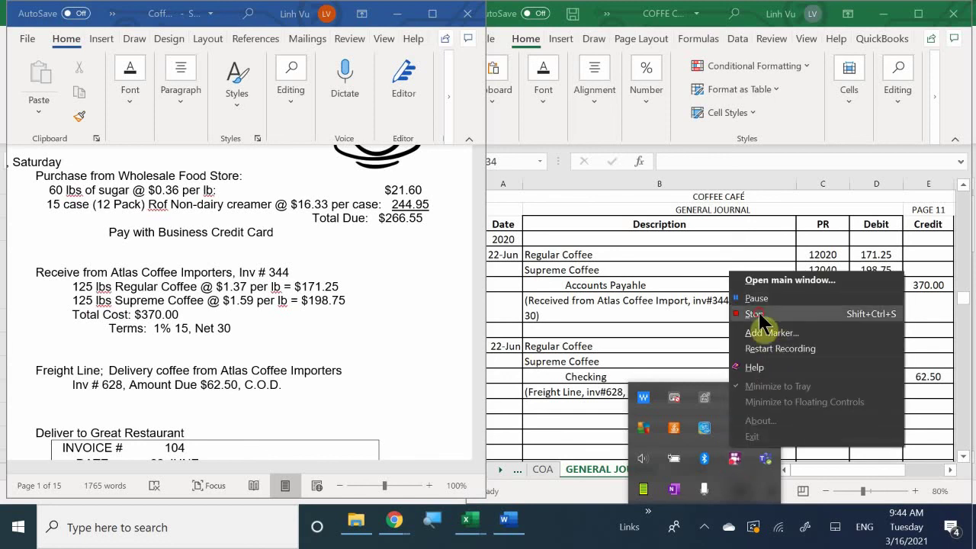